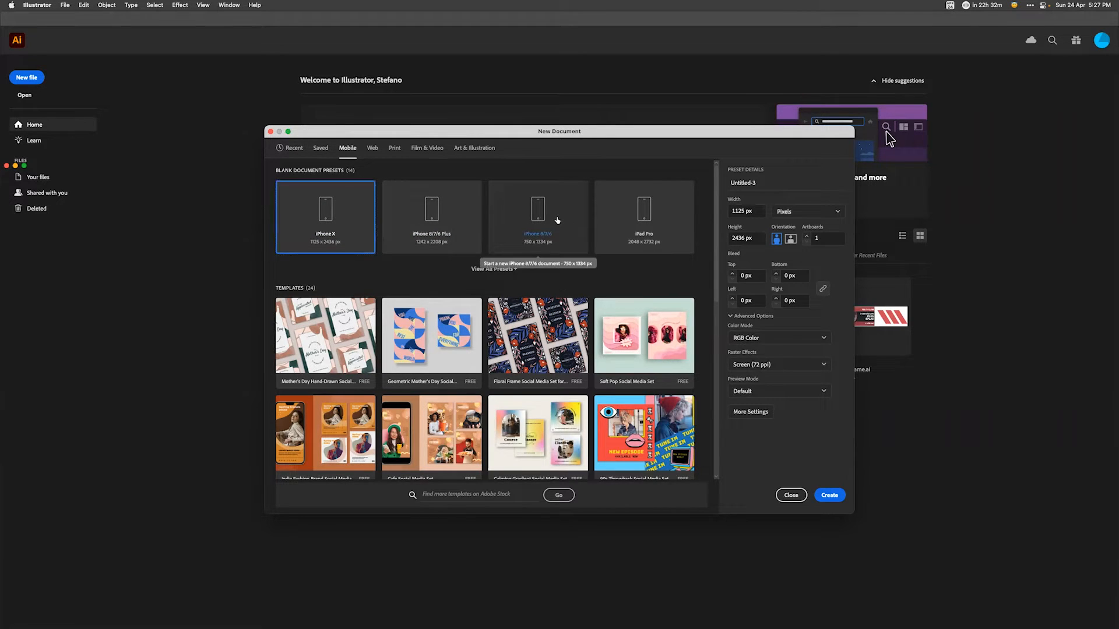
Step: Create a mobile document from the iPhone 8/7/6 preset and draw a 750 × 1334 px rectangle covering the artboard
click(551, 235)
click(830, 496)
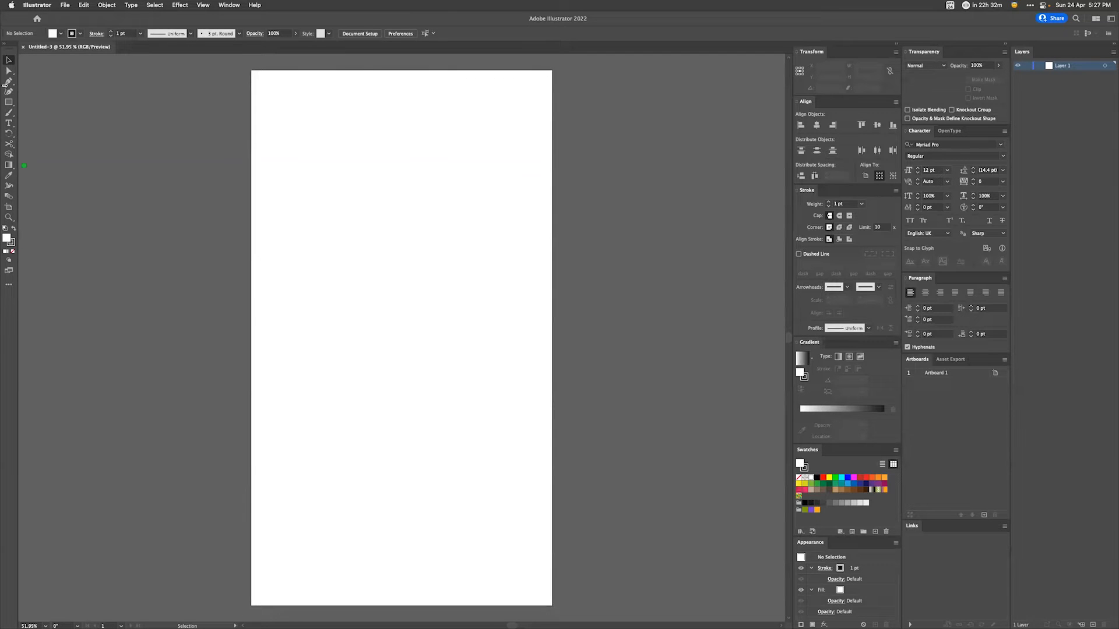
click(9, 102)
drag(251, 70, 553, 606)
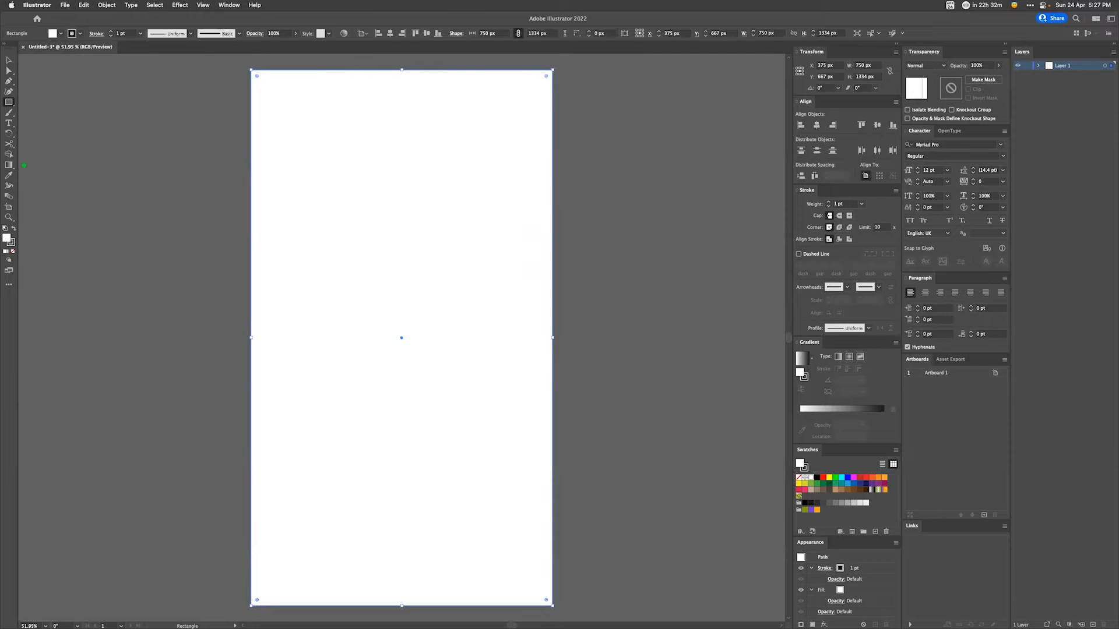
Step: Remove the artboard-sized rectangle's stroke and fill it with a near-black colour
click(12, 242)
click(12, 251)
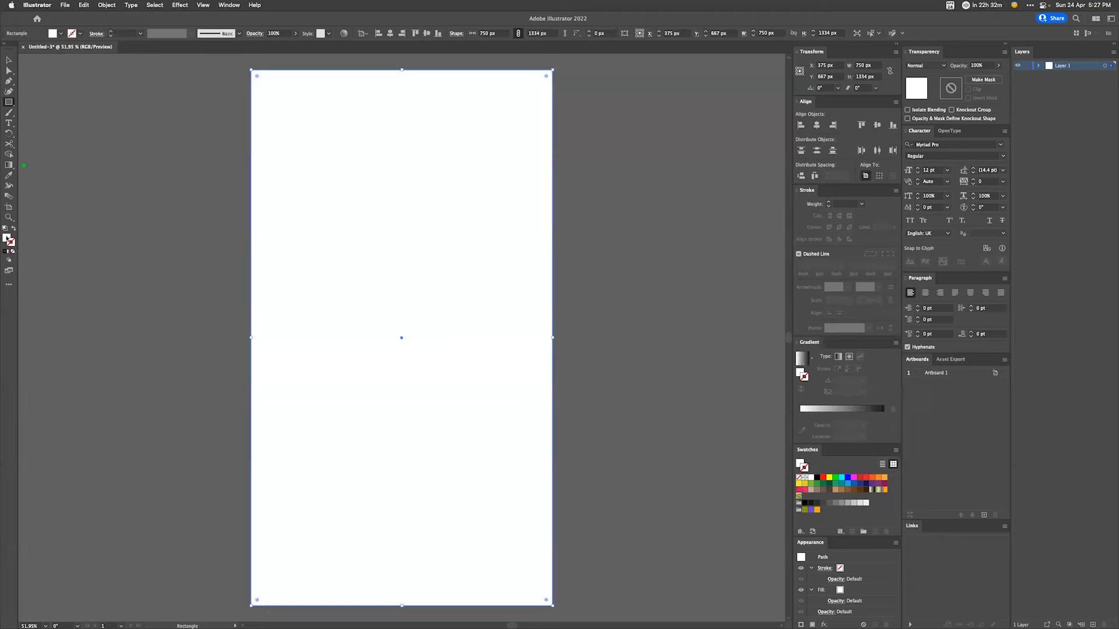
double_click(7, 237)
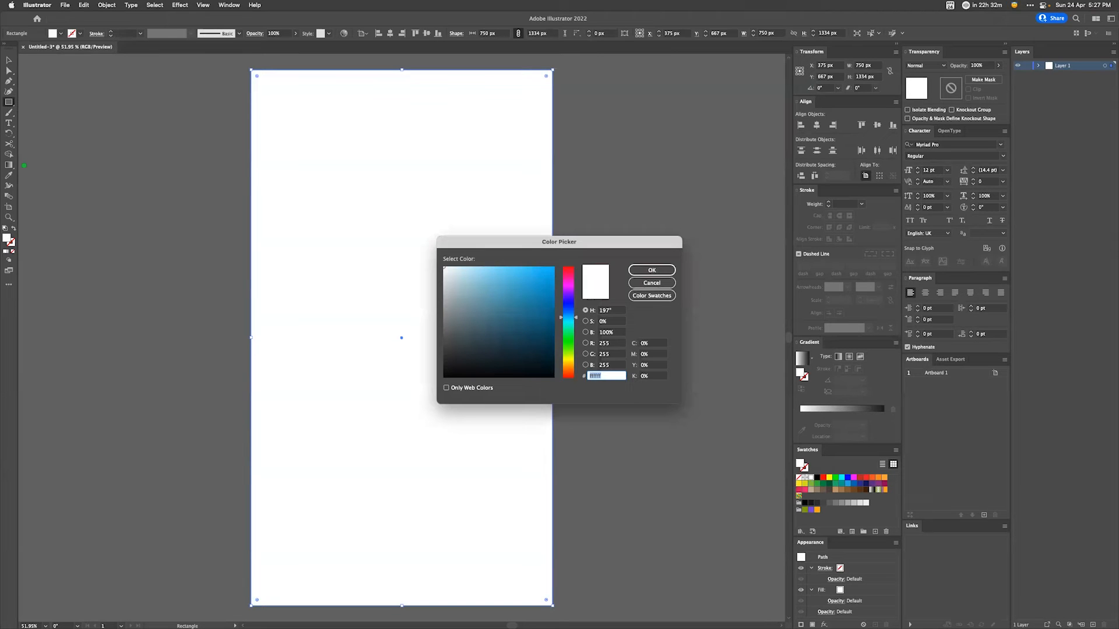
click(664, 283)
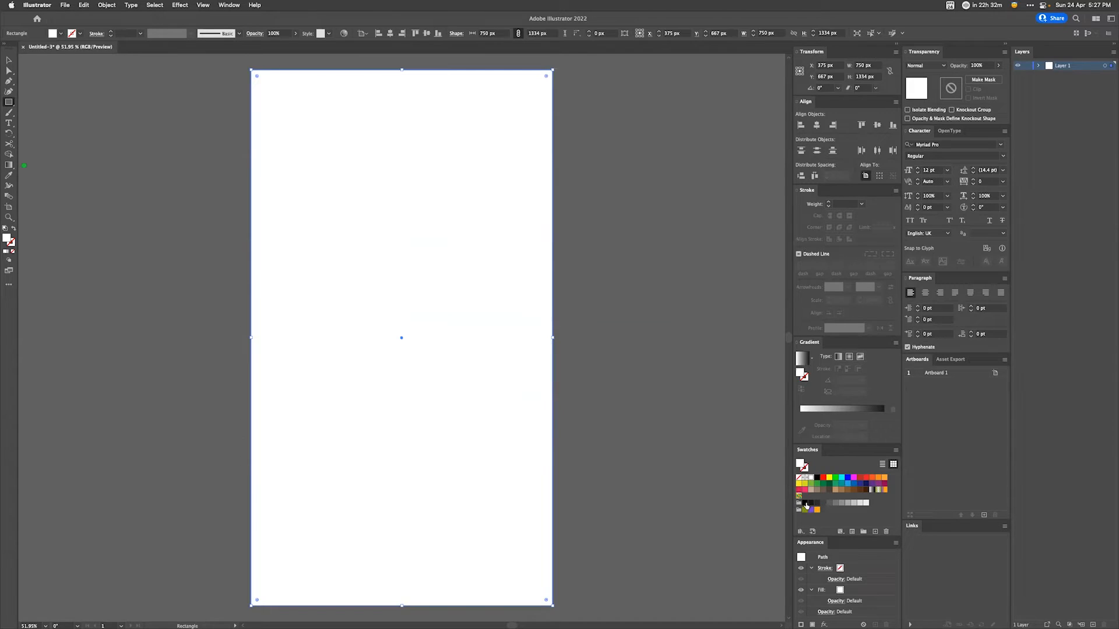
click(806, 503)
double_click(6, 242)
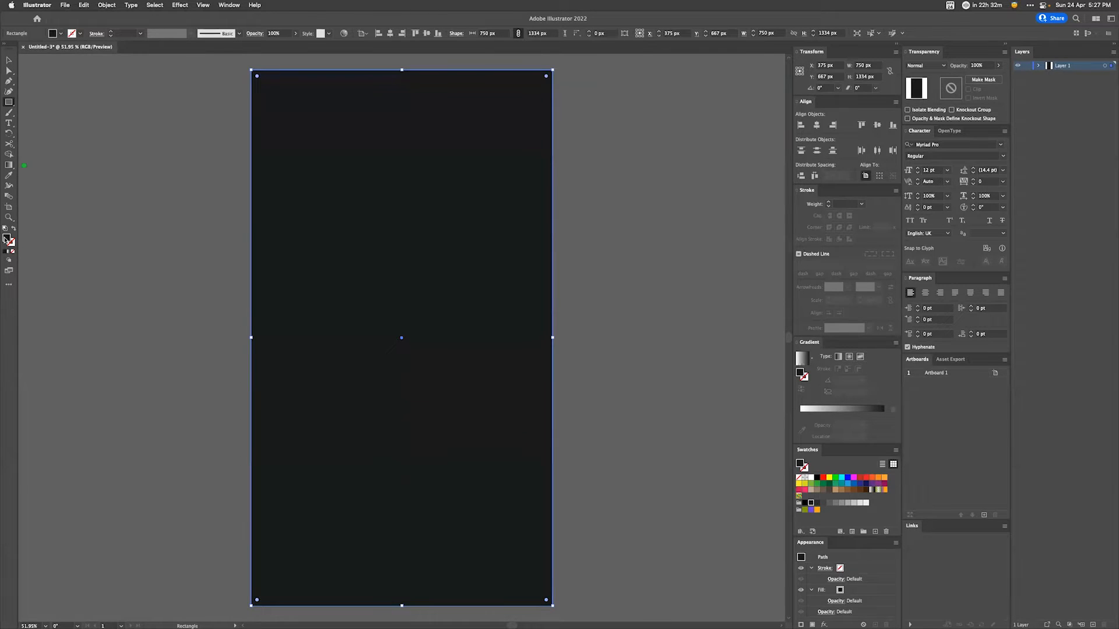
click(645, 272)
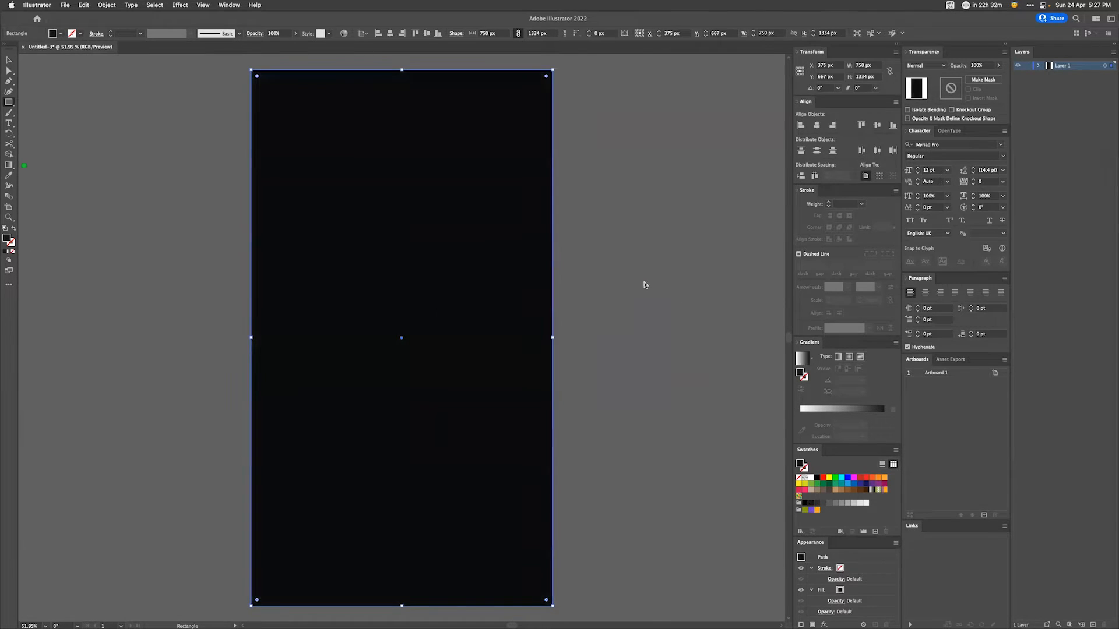
key(v)
click(560, 169)
click(522, 181)
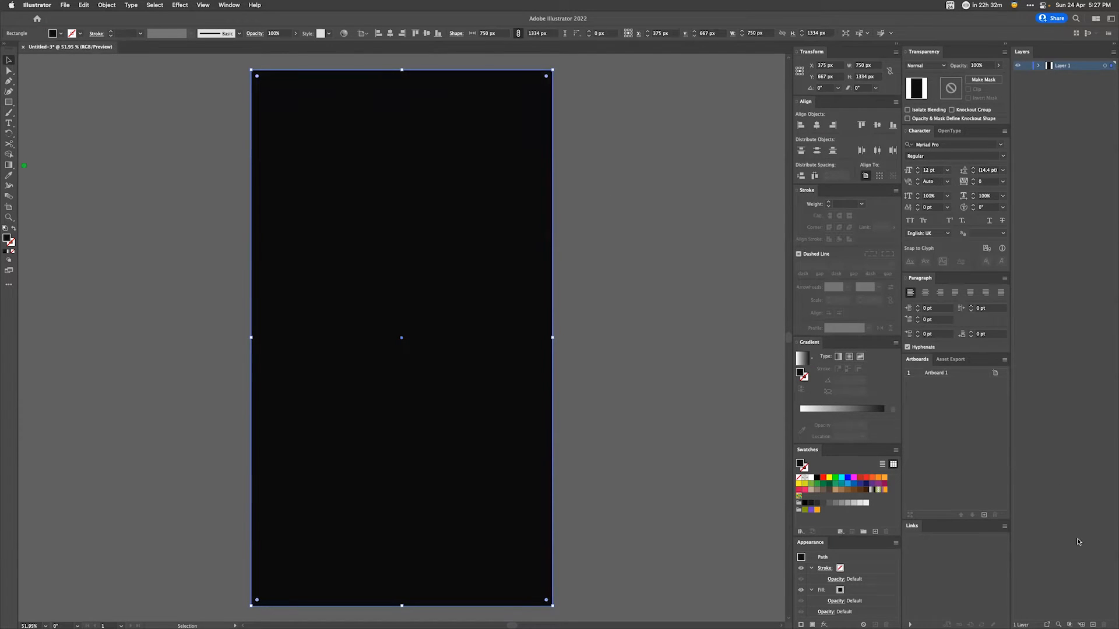
Step: Add a new layer and rename the layer holding the black rectangle BG
click(1092, 624)
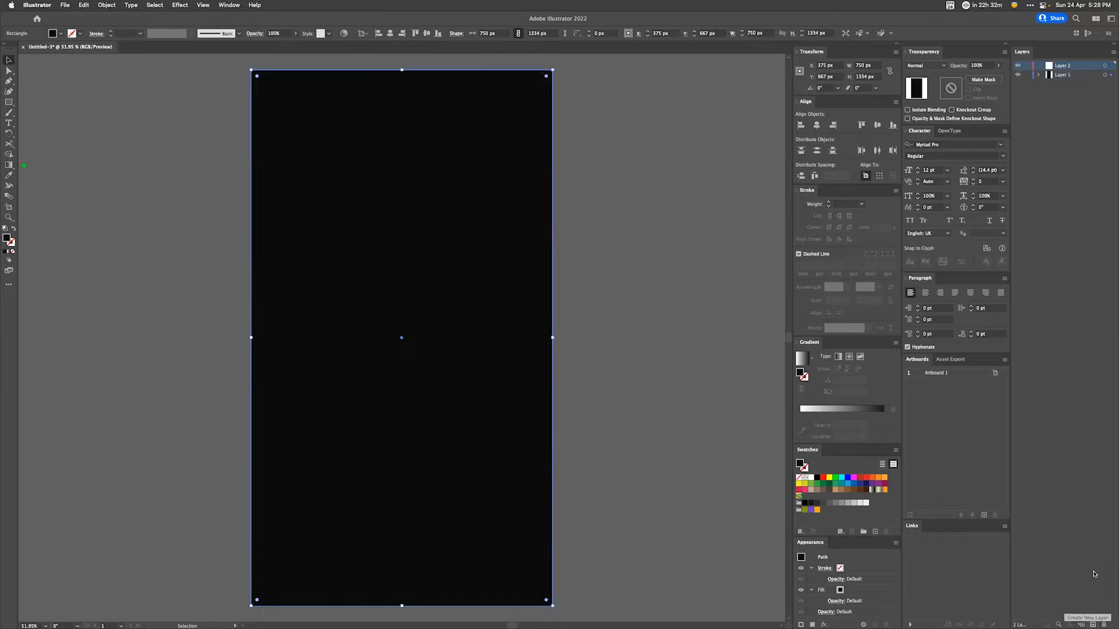
double_click(1062, 76)
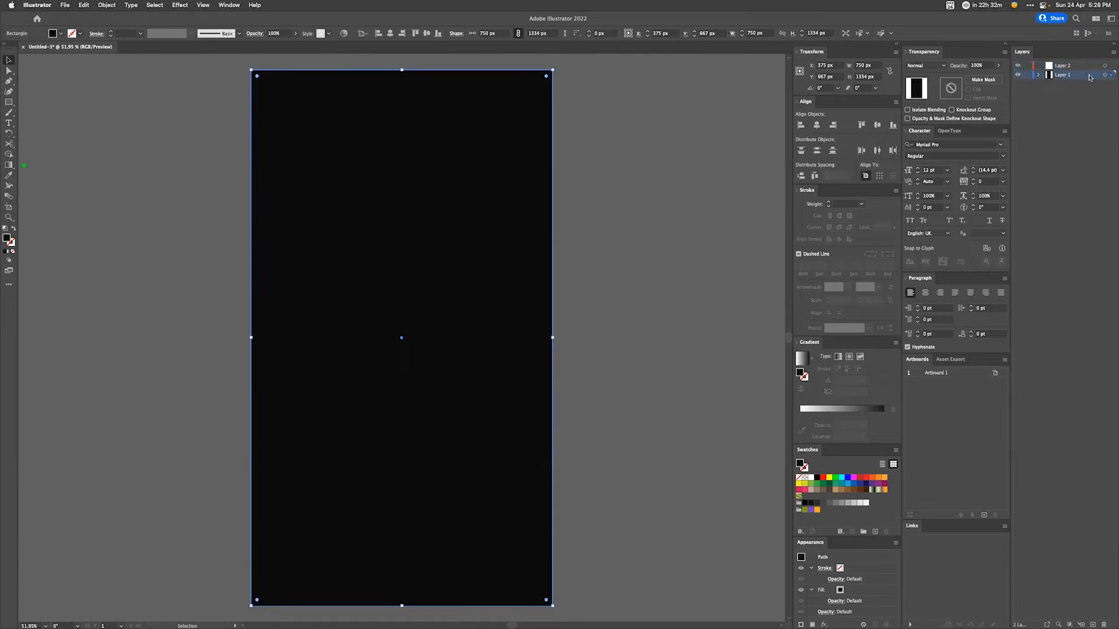
text(BG)
key(Return)
Step: Lock the BG layer and draw a rectangle about 602 × 104 px near the artboard's upper edge on Layer 2
click(1069, 68)
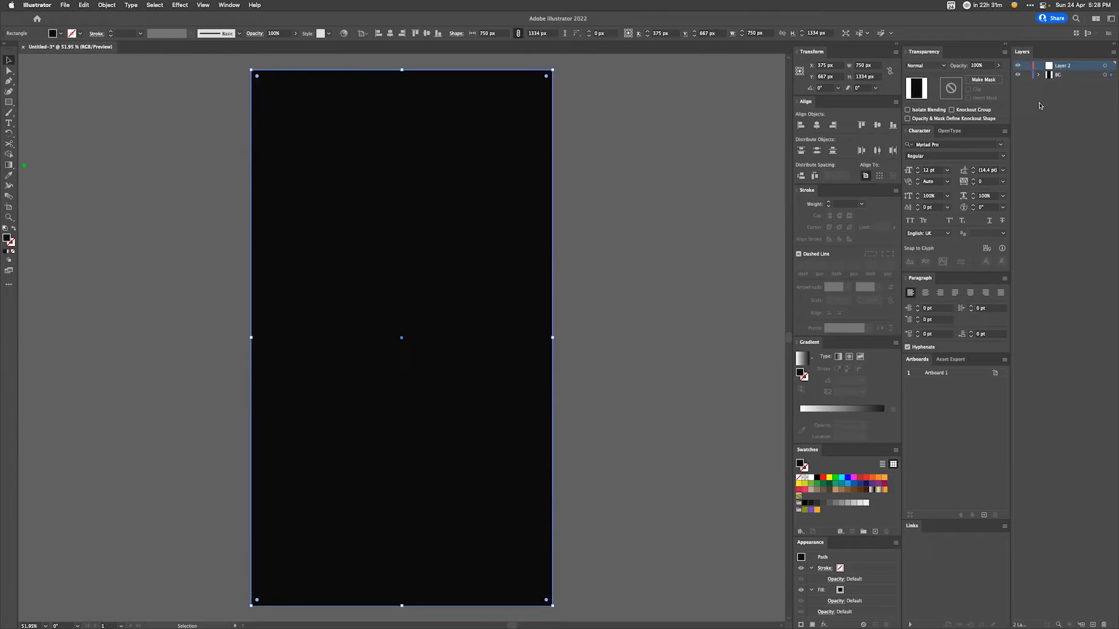
click(1026, 75)
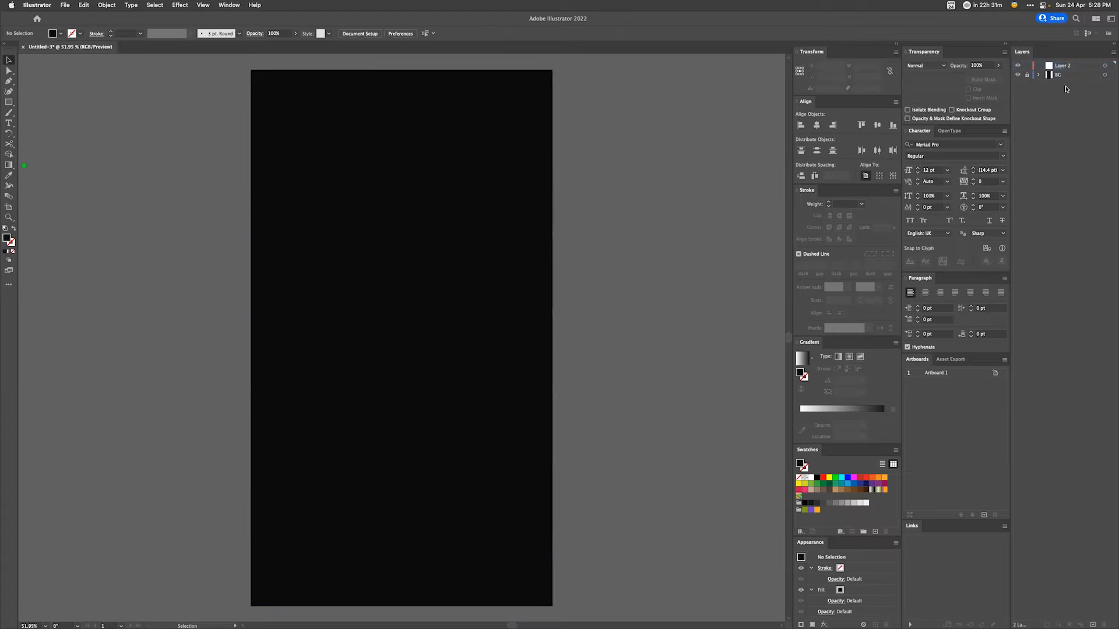
click(1062, 67)
click(9, 102)
drag(288, 118, 531, 159)
key(super+1)
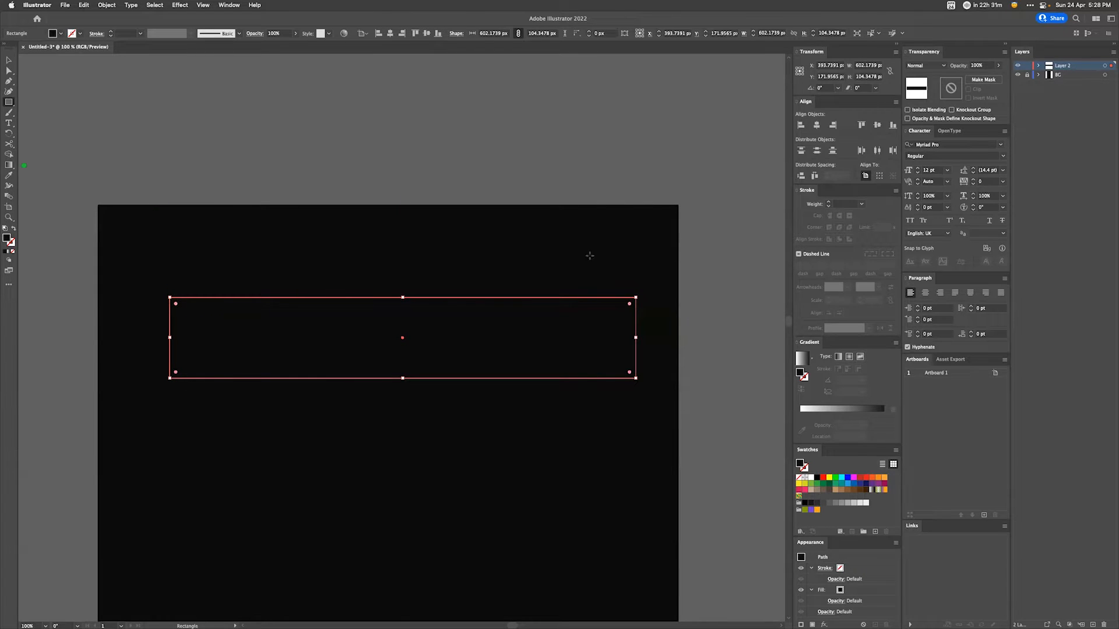
Step: Fill the new rectangle with dark green #0F4C2C
click(829, 484)
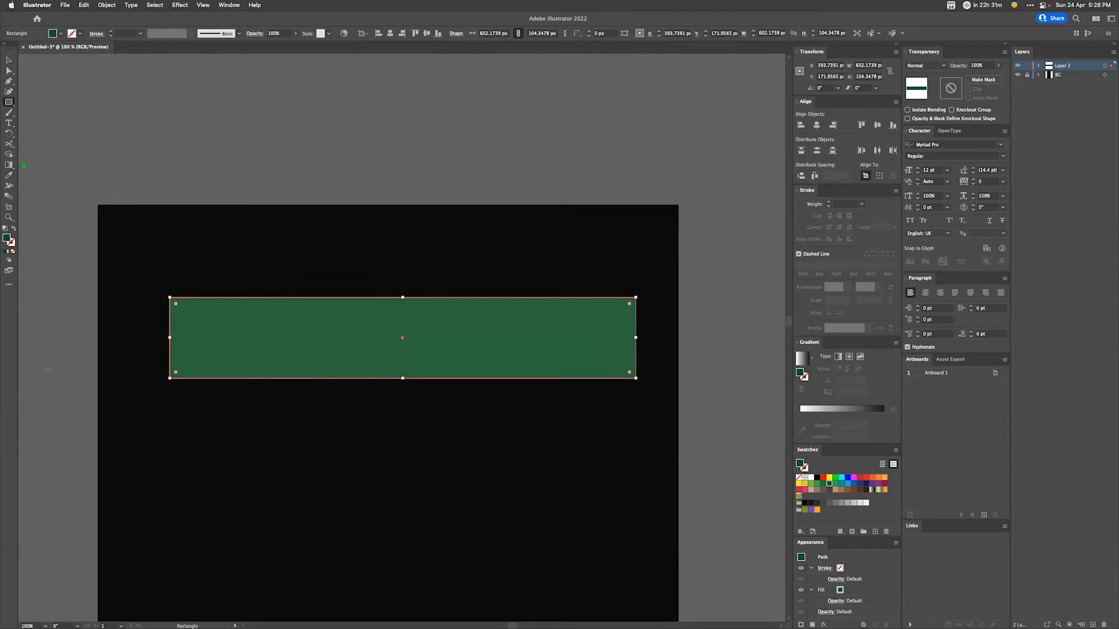
double_click(6, 239)
text(125132)
drag(530, 342, 526, 340)
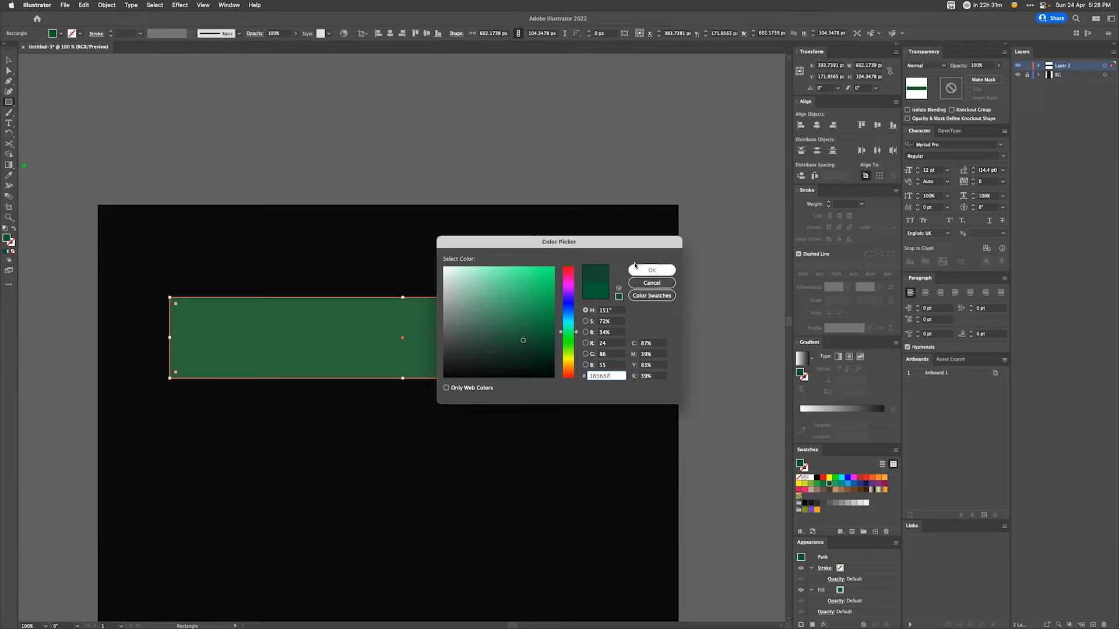
click(650, 270)
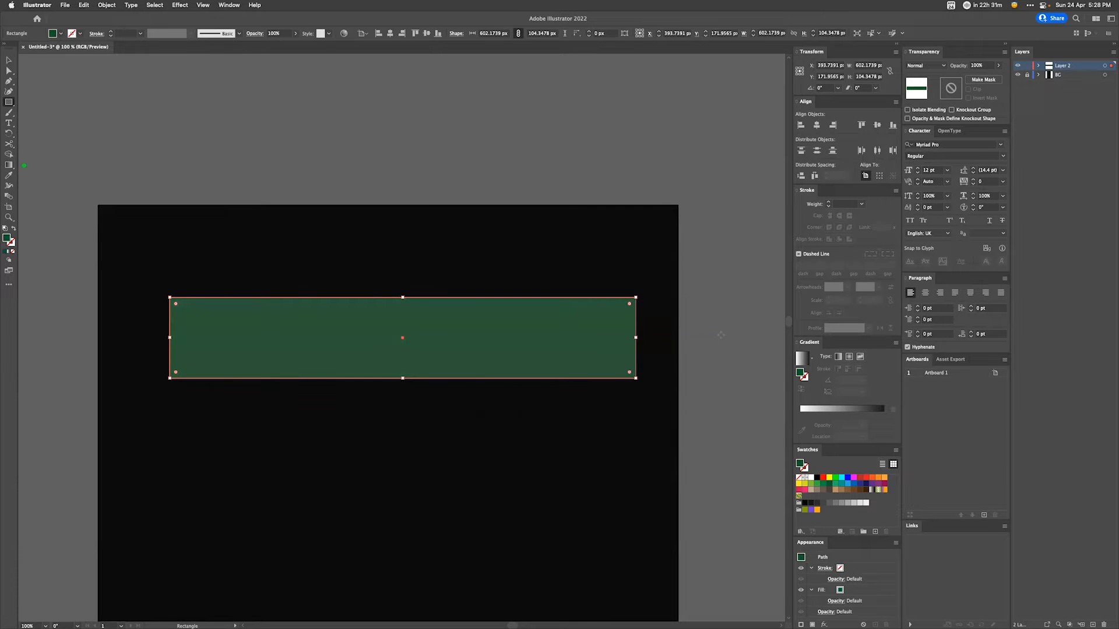
double_click(7, 239)
click(531, 345)
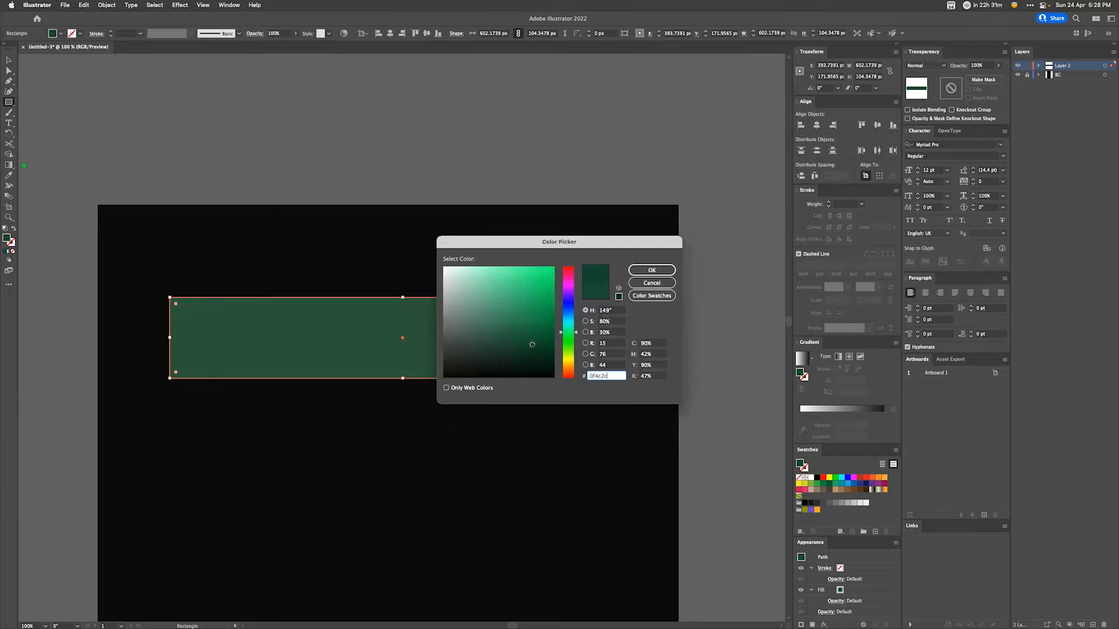
click(650, 271)
key(v)
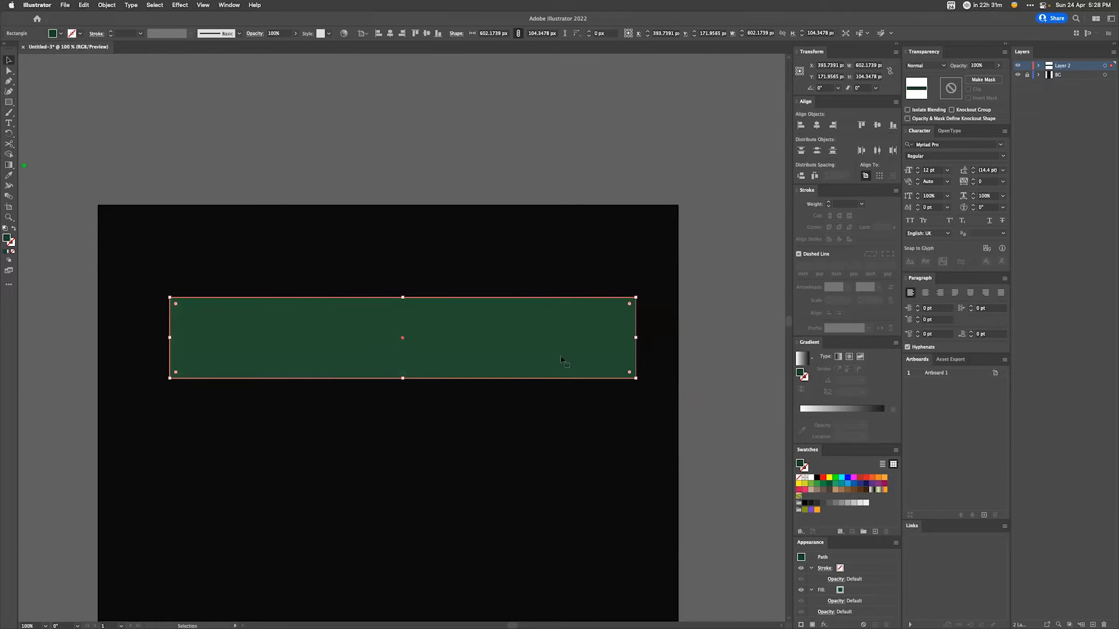
Step: Slightly round all four corners of the green rectangle
key(a)
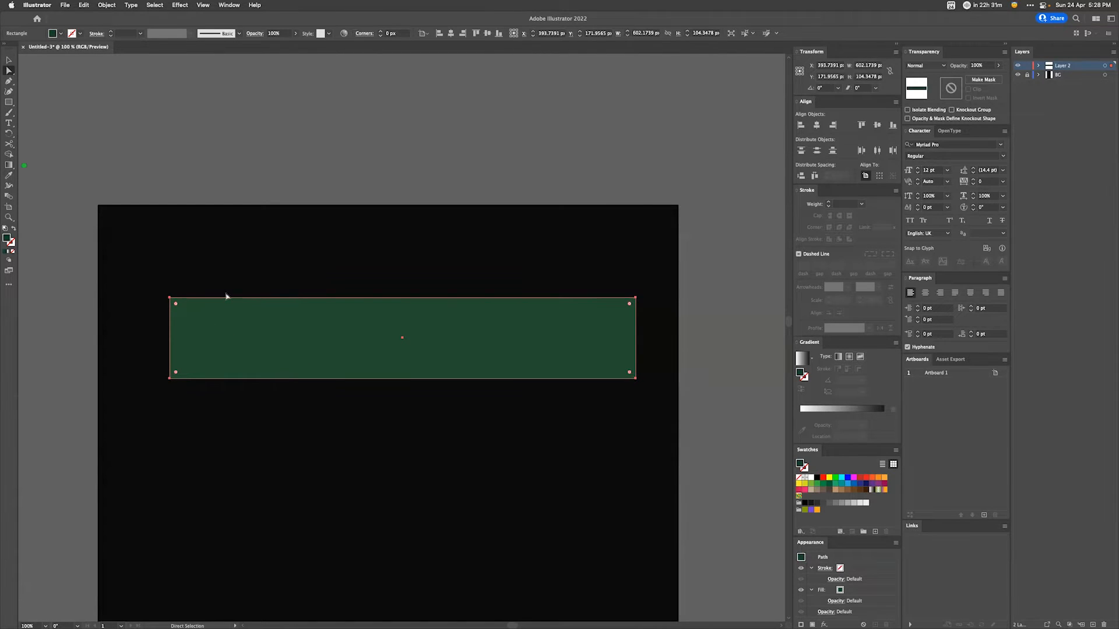
drag(175, 304, 175, 306)
click(675, 295)
Step: Draw a small pointed tail shape over the green rectangle's upper-right corner with the Pen tool
key(super+equal)
key(super+equal)
scroll(670, 295, right, 10)
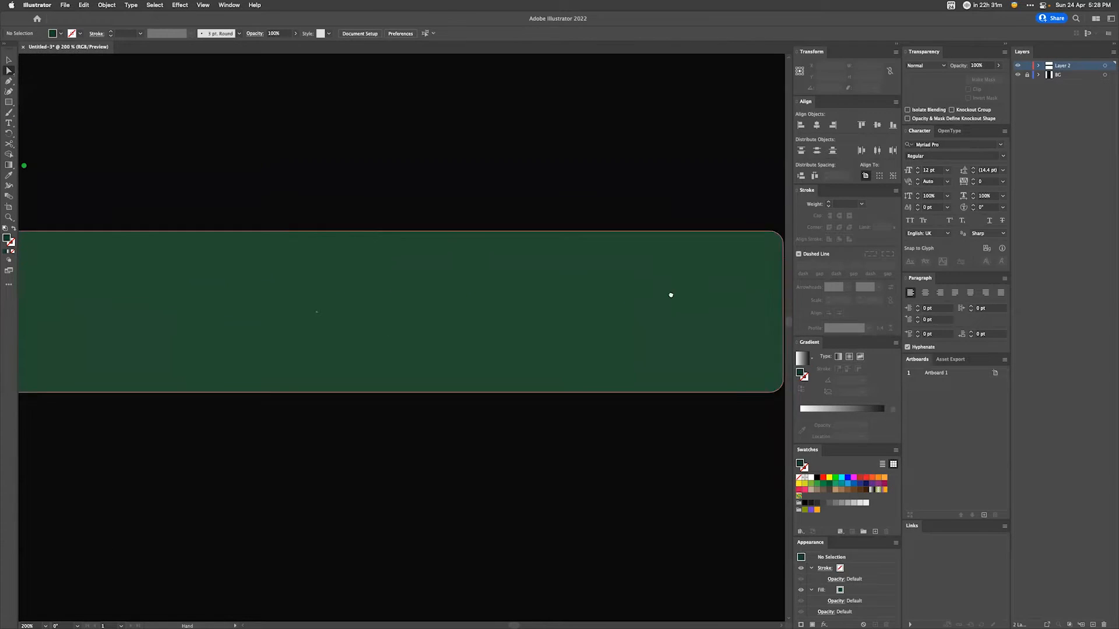
click(399, 287)
key(p)
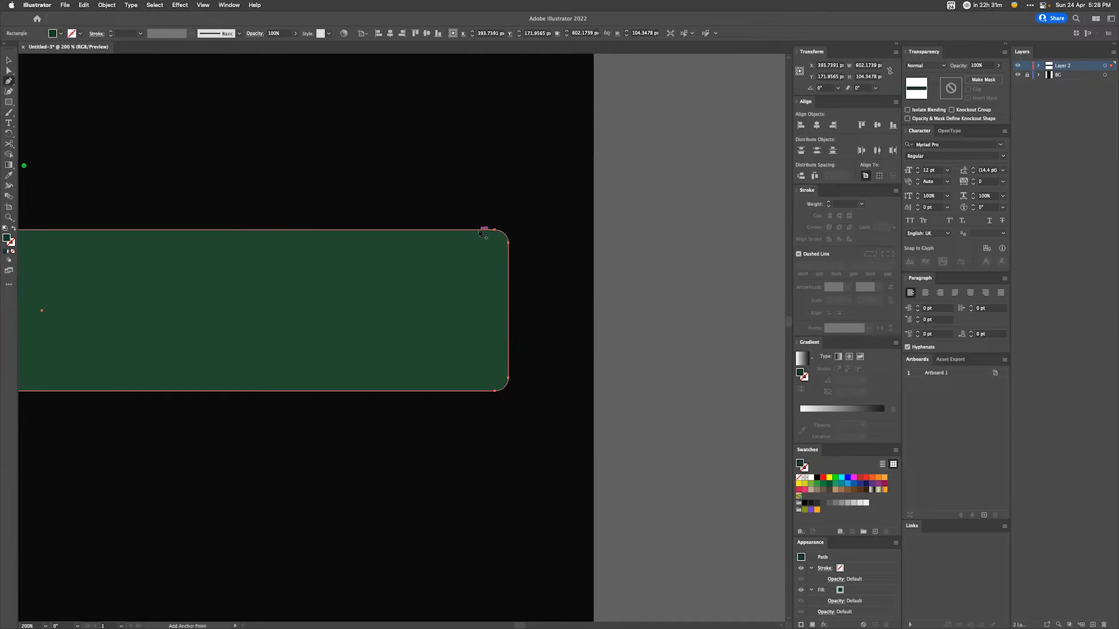
click(480, 230)
drag(469, 231, 512, 250)
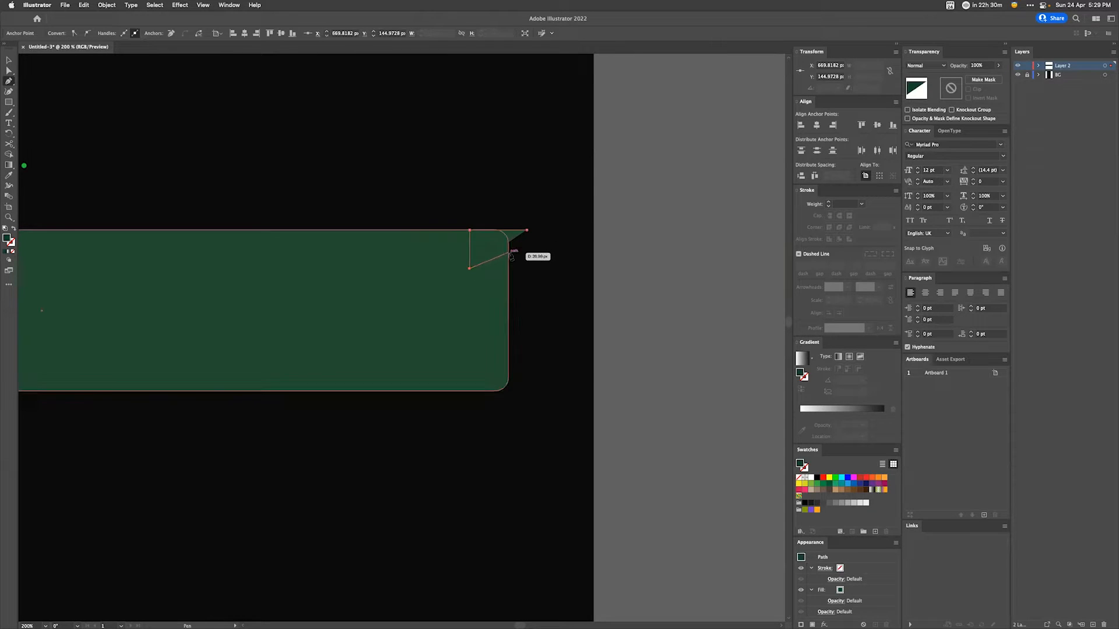
super+click(656, 269)
Step: Merge the tail with the green rectangle into one speech bubble using the Shape Builder
key(v)
click(495, 248)
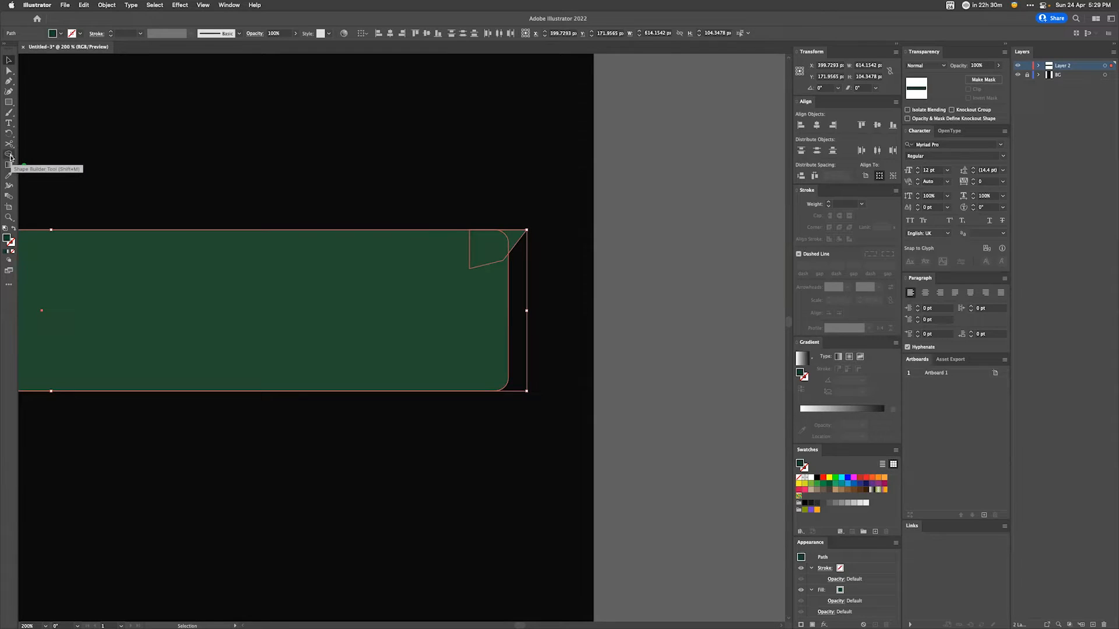
click(10, 155)
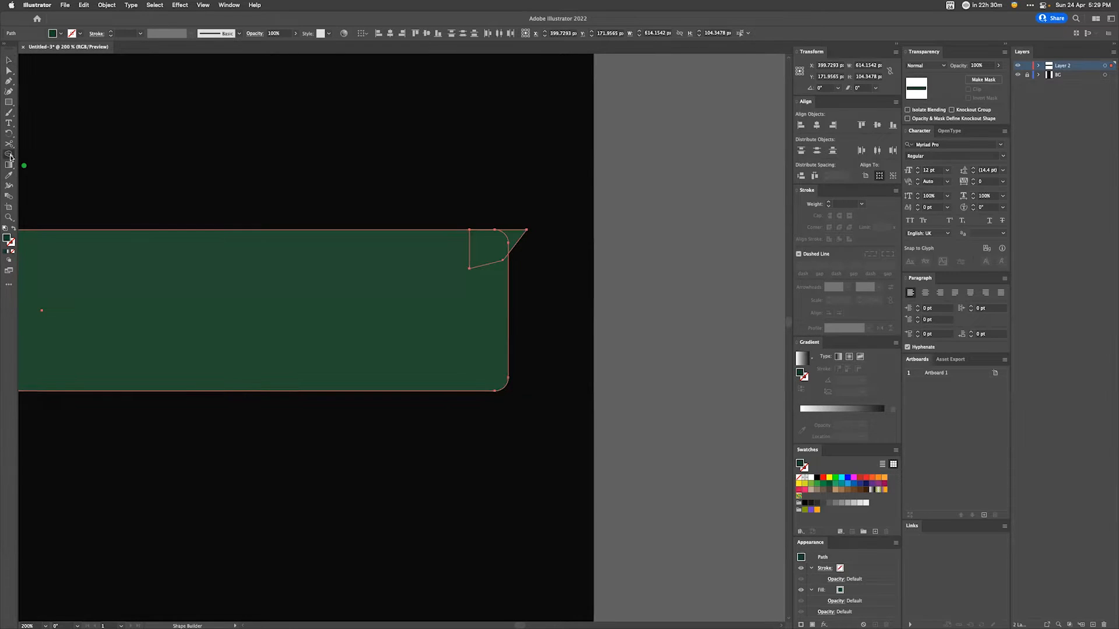
drag(416, 292, 518, 241)
Step: Align the speech bubble to the artboard's right edge, offset 30 px inward
key(super+minus)
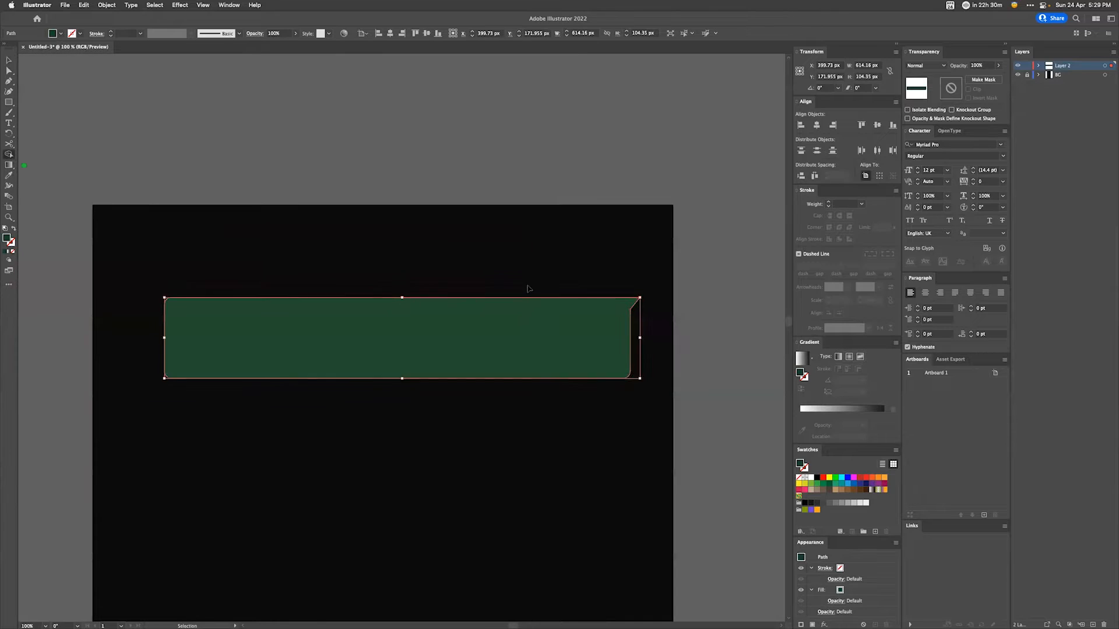
key(v)
drag(512, 320, 547, 318)
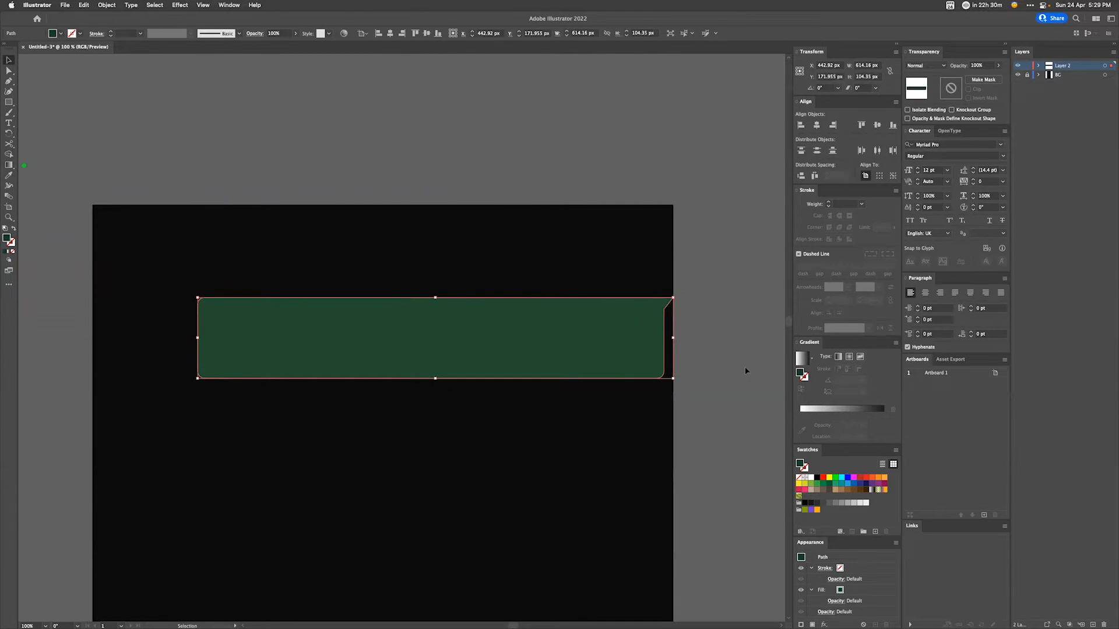
scroll(706, 242, down, 4)
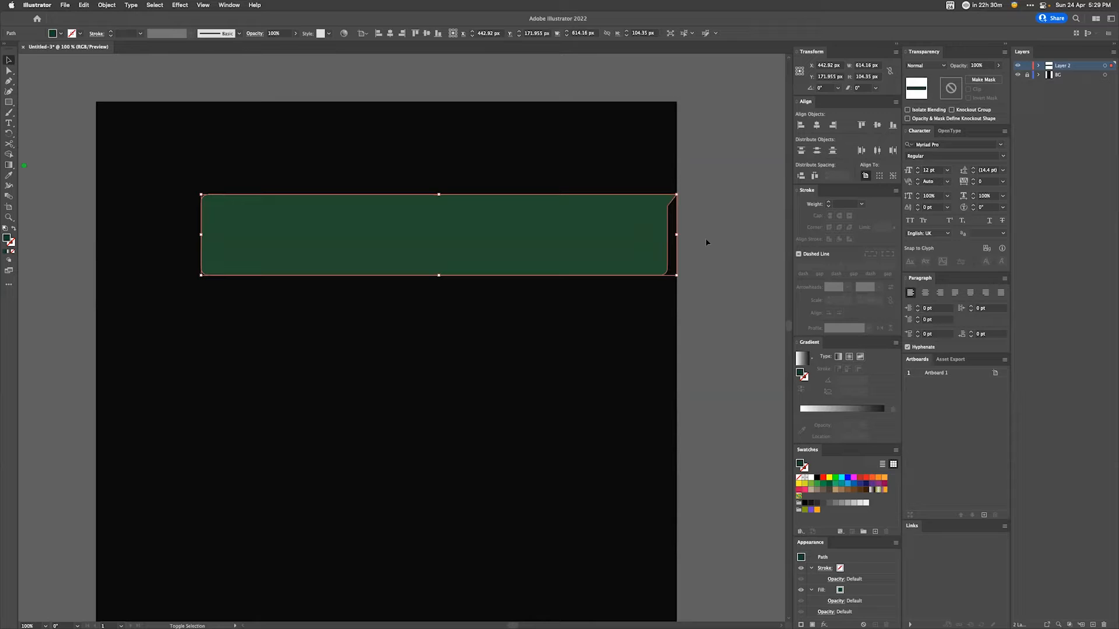
key(shift+Left)
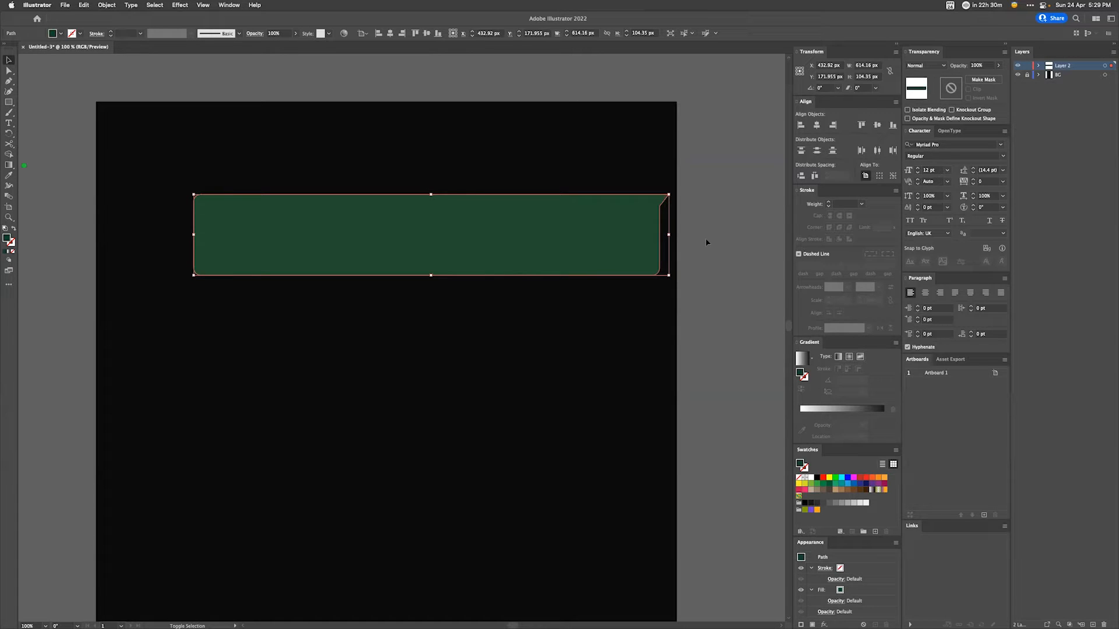
key(shift+Left)
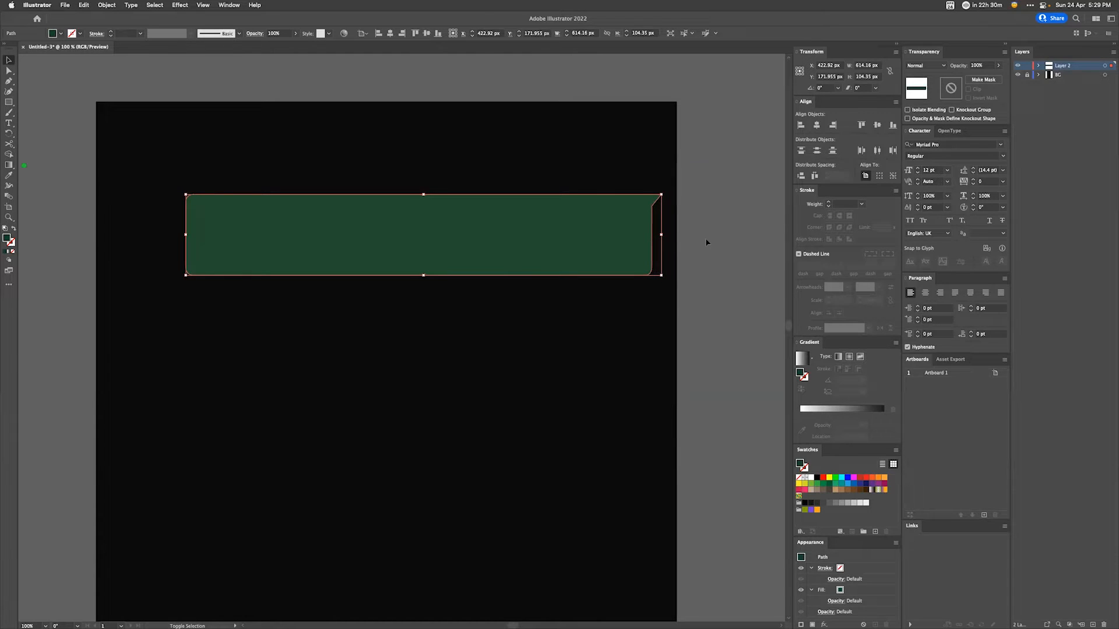
key(shift+Left)
click(708, 250)
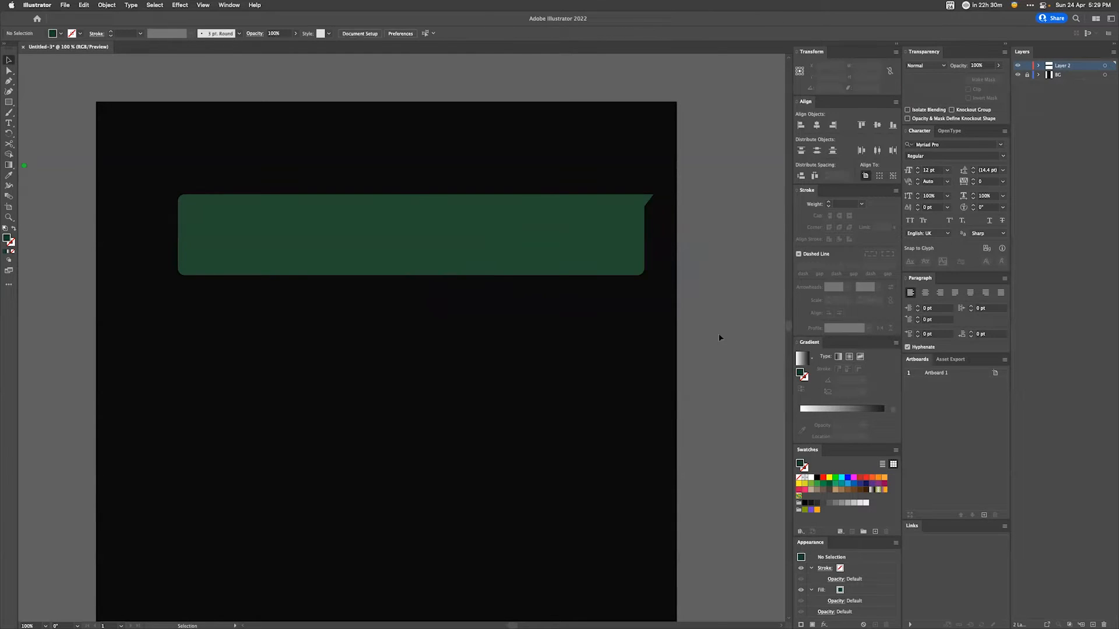
Step: Duplicate the speech bubble straight below the original and flip the copy horizontally
scroll(719, 338, down, 5)
drag(449, 160, 467, 272)
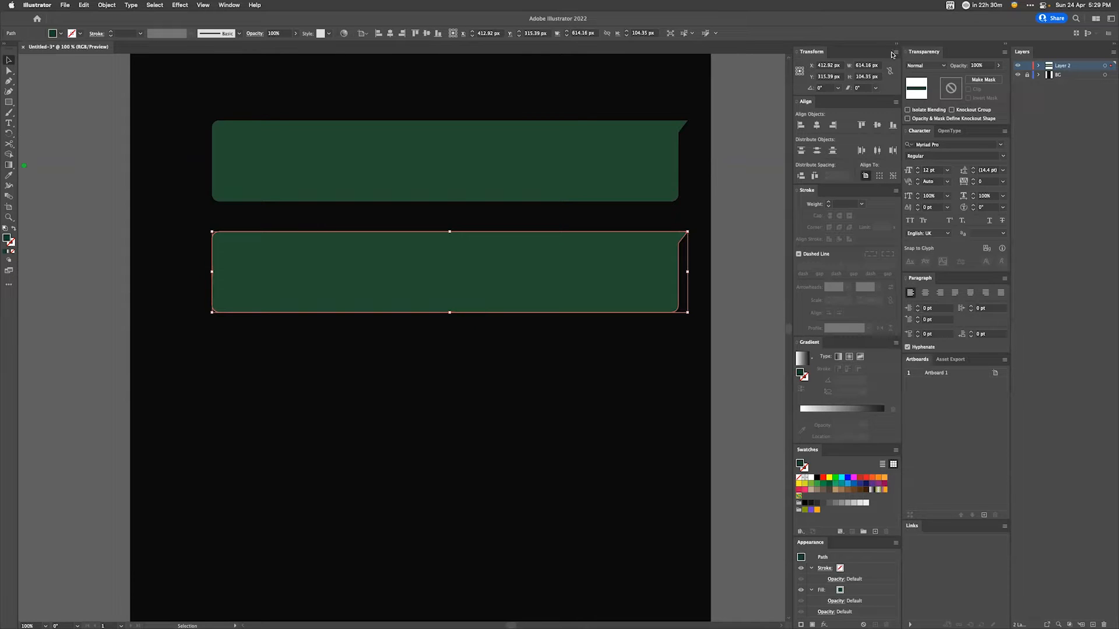
click(895, 52)
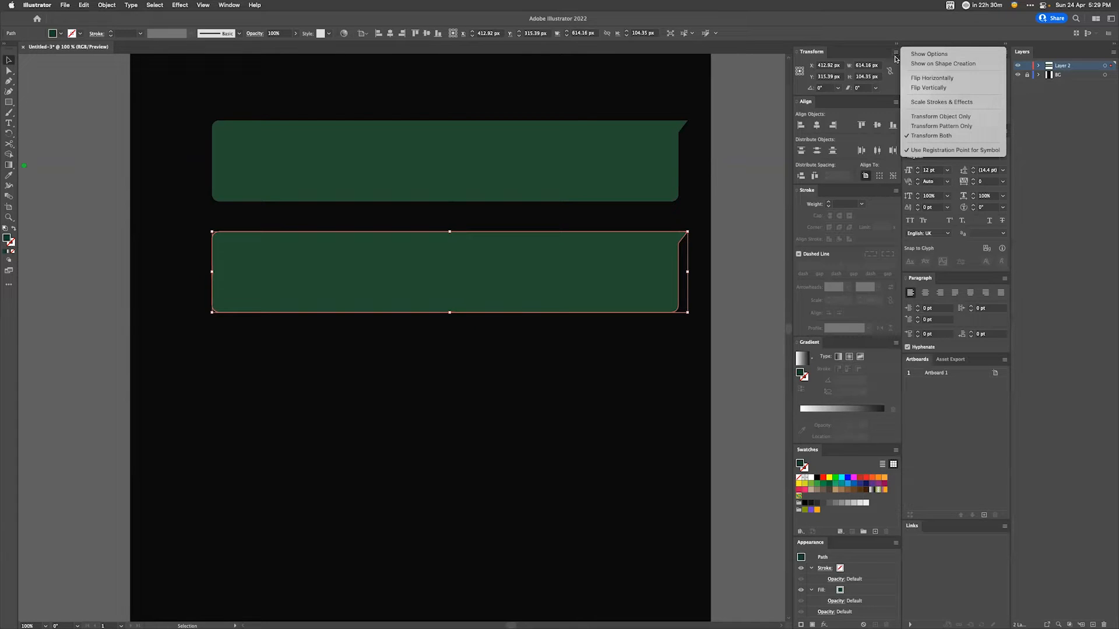
click(918, 80)
Step: Place the flipped bubble 30 px inside the artboard's left edge, with its top touching the first bubble's bottom edge
drag(449, 277, 374, 282)
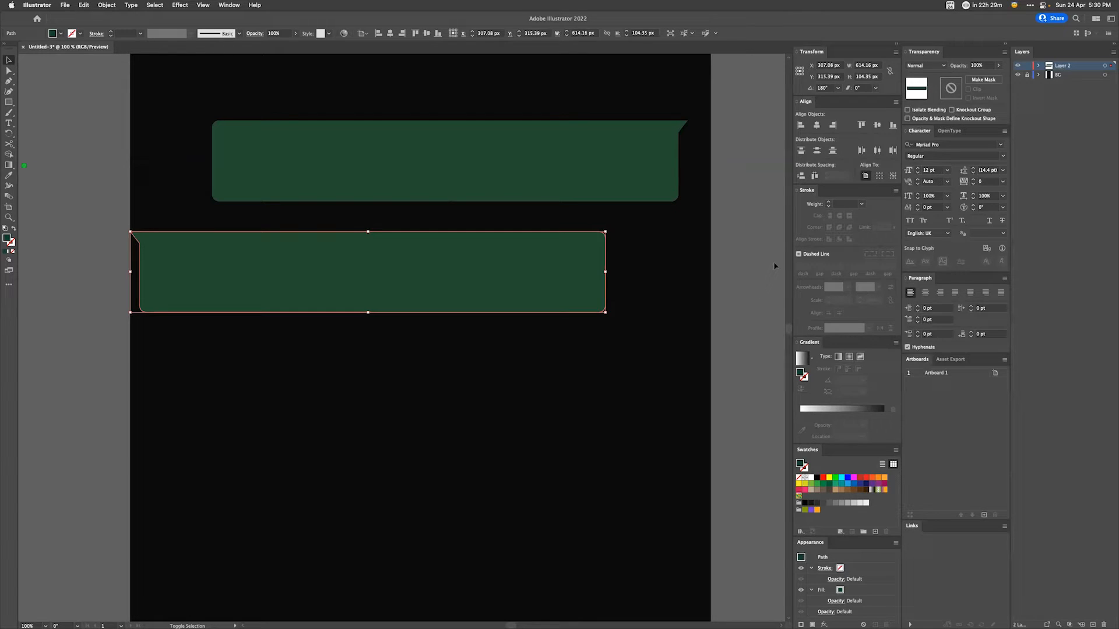
key(shift+Right)
key(shift+Right)
key(shift+Right)
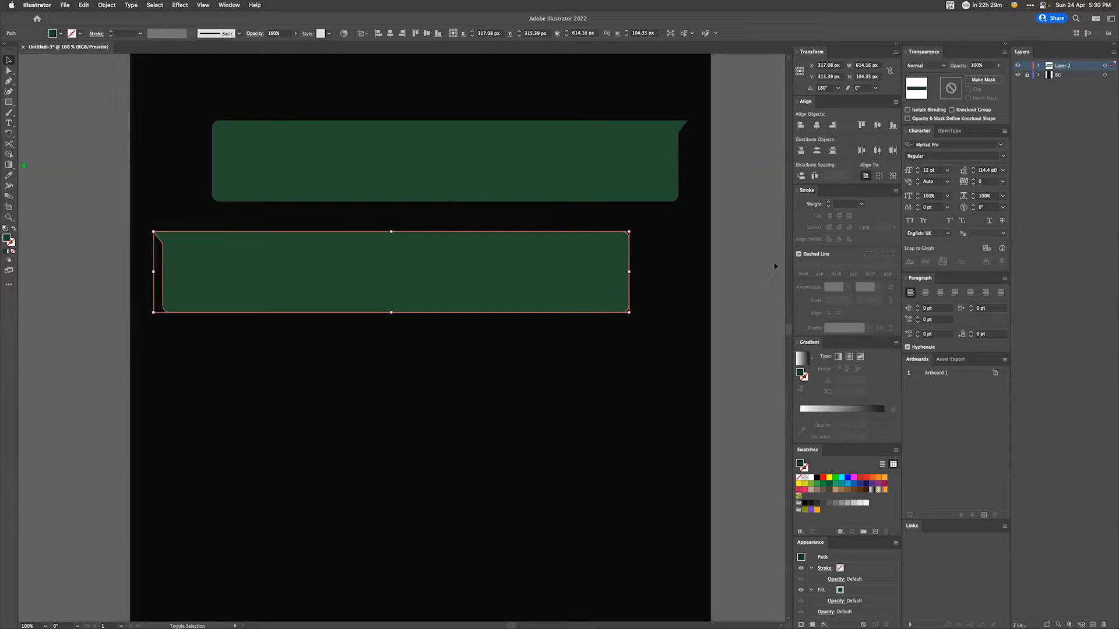
drag(324, 296, 321, 265)
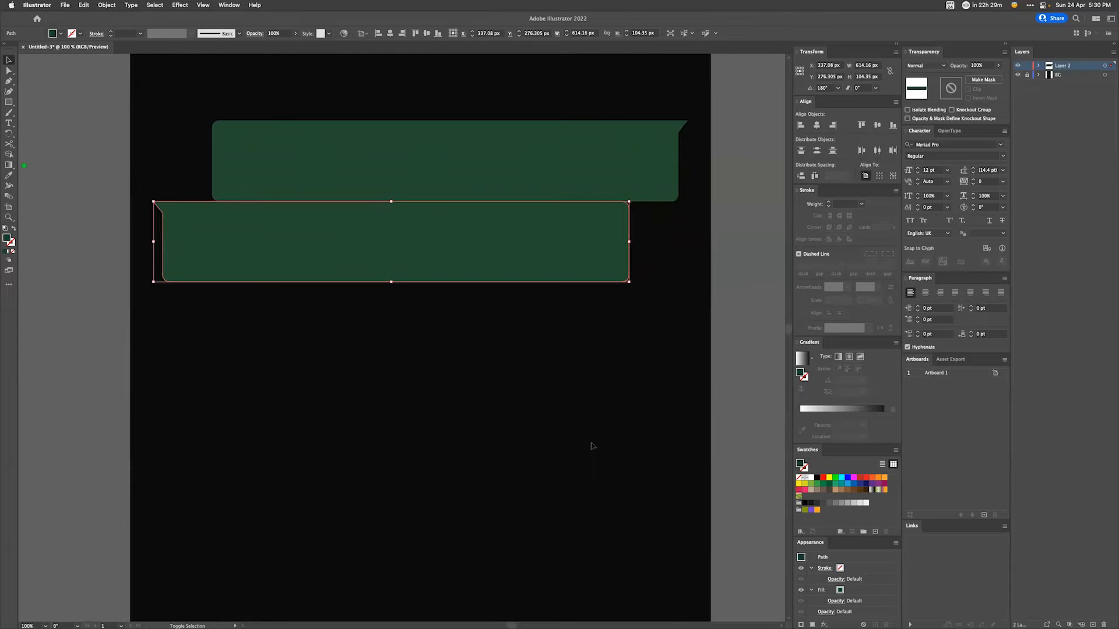
Step: Move the flipped lower speech bubble 20 px down to leave a gap below the first bubble
key(shift+Down)
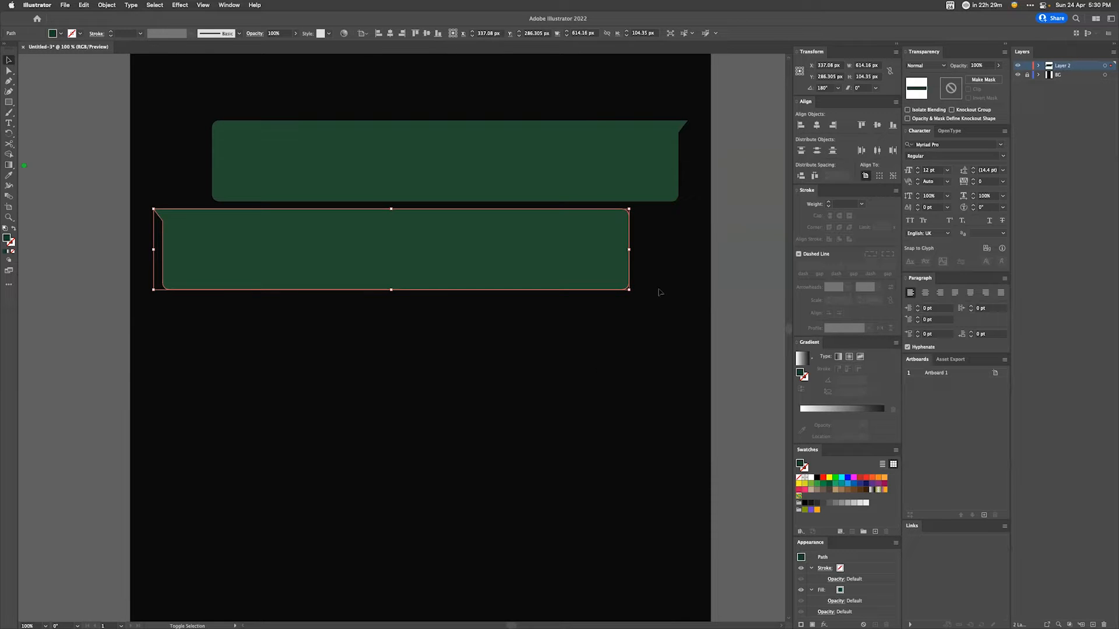
key(shift+Down)
click(763, 228)
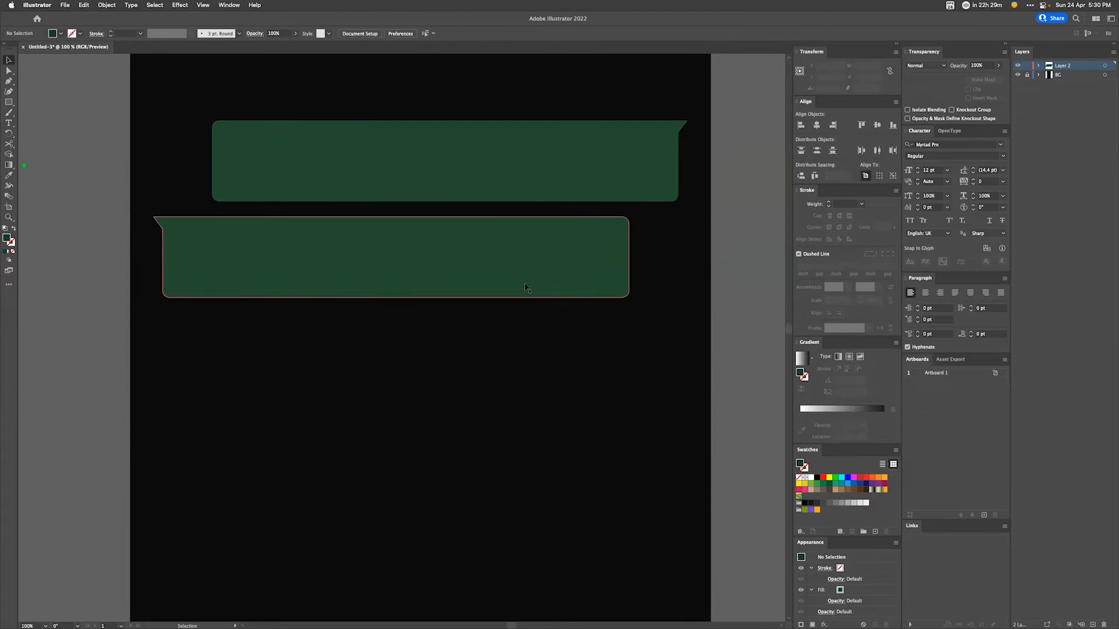
Step: Recolor the lower speech bubble with a dark grey fill, hex 3a3f3c
click(526, 173)
drag(627, 198, 666, 214)
click(507, 290)
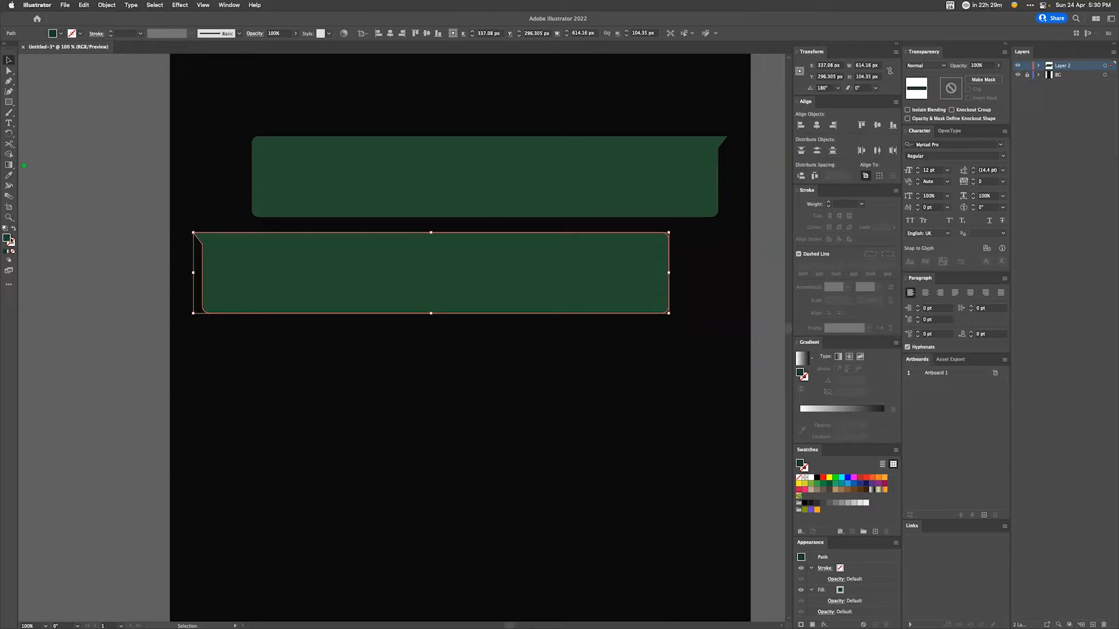
double_click(7, 238)
mouse_move(470, 359)
mouse_down()
mouse_move(522, 349)
mouse_move(456, 350)
mouse_up()
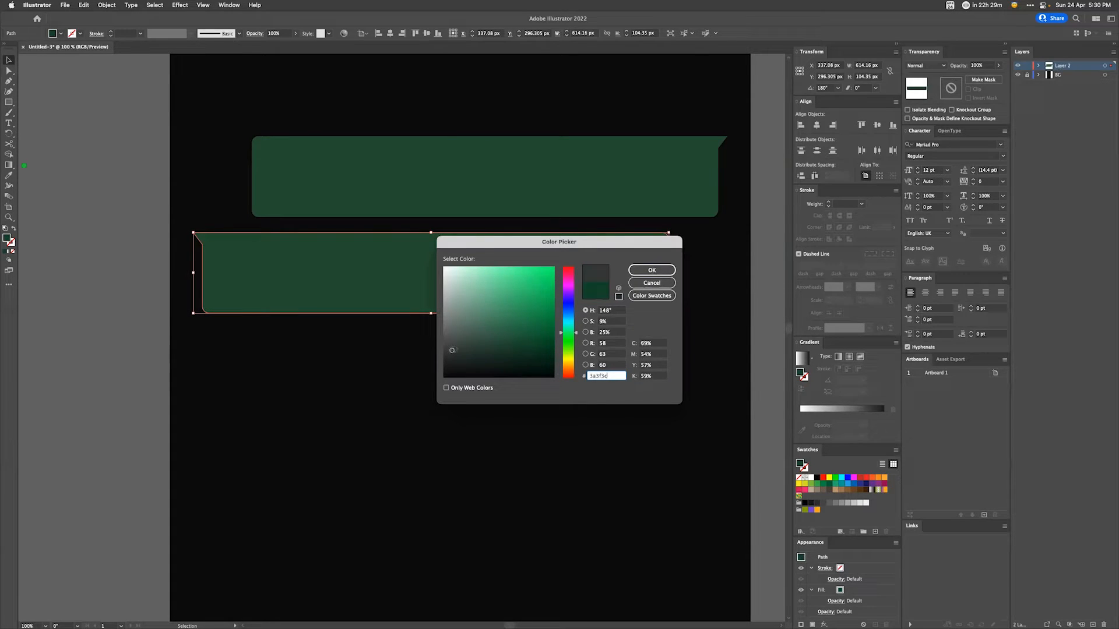
click(655, 270)
click(45, 332)
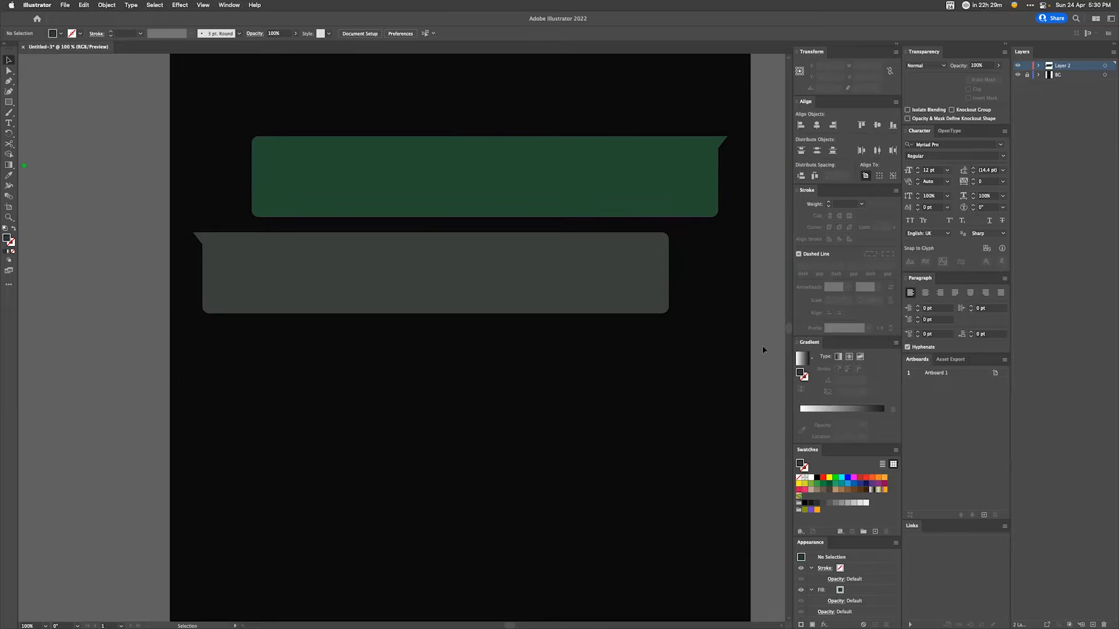
Step: Shorten the grey and the green speech bubbles by raising the bottom anchor points of each 20 px
key(a)
drag(148, 286, 763, 348)
key(shift+Up)
key(shift+Up)
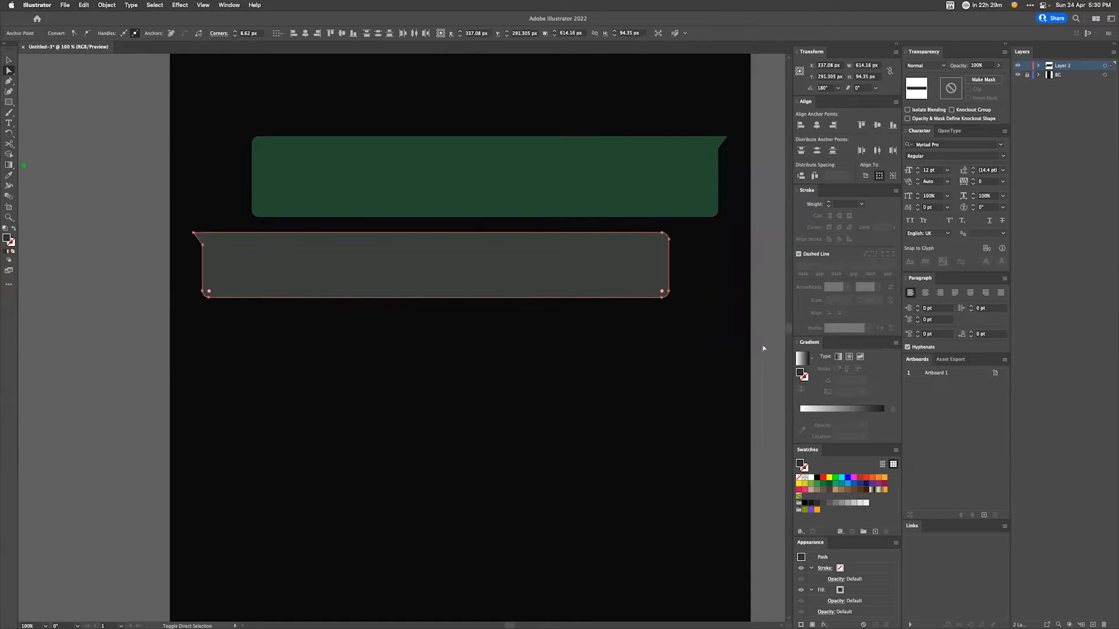
click(765, 223)
drag(750, 220, 191, 199)
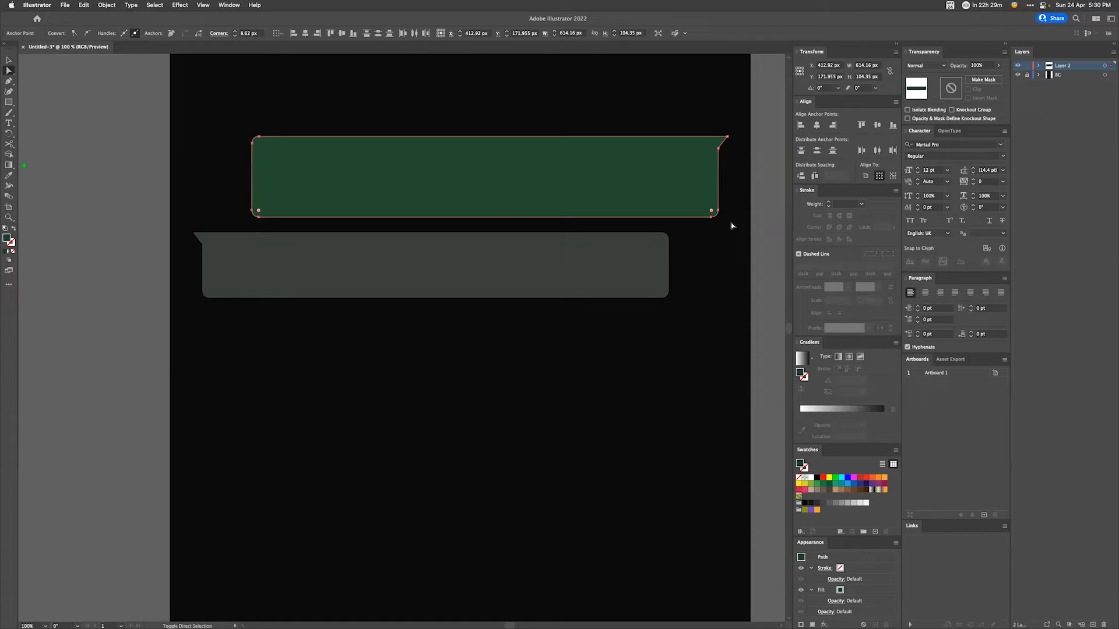
key(shift+Up)
key(shift+Up)
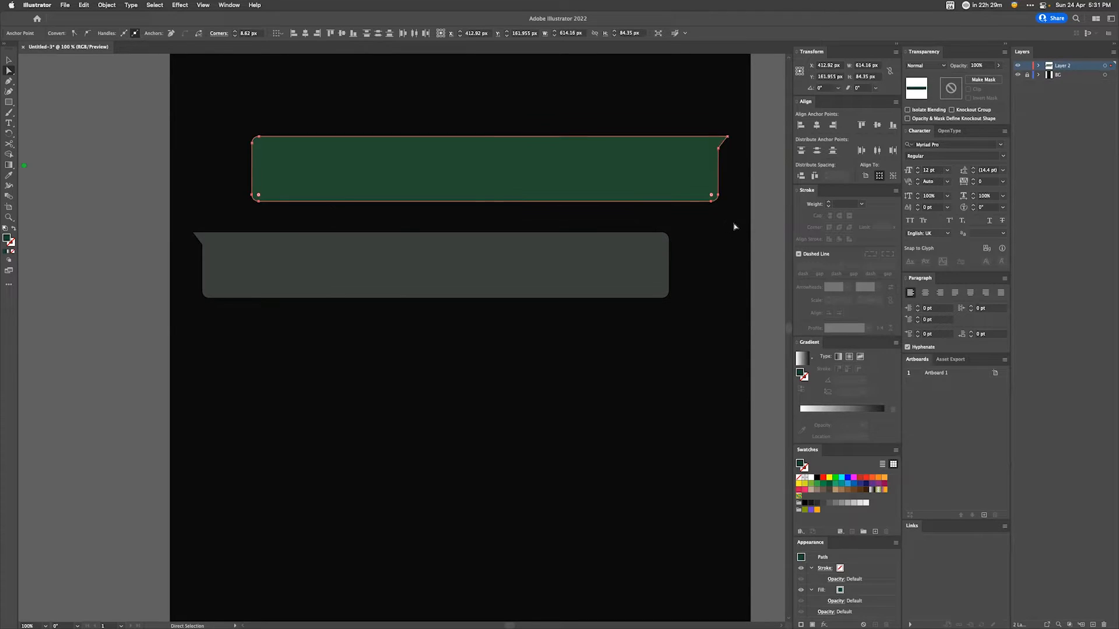
Step: Move the grey bubble up against the green bubble's bottom edge and offset it 20 px down
key(v)
scroll(790, 227, up, 5)
scroll(745, 319, down, 4)
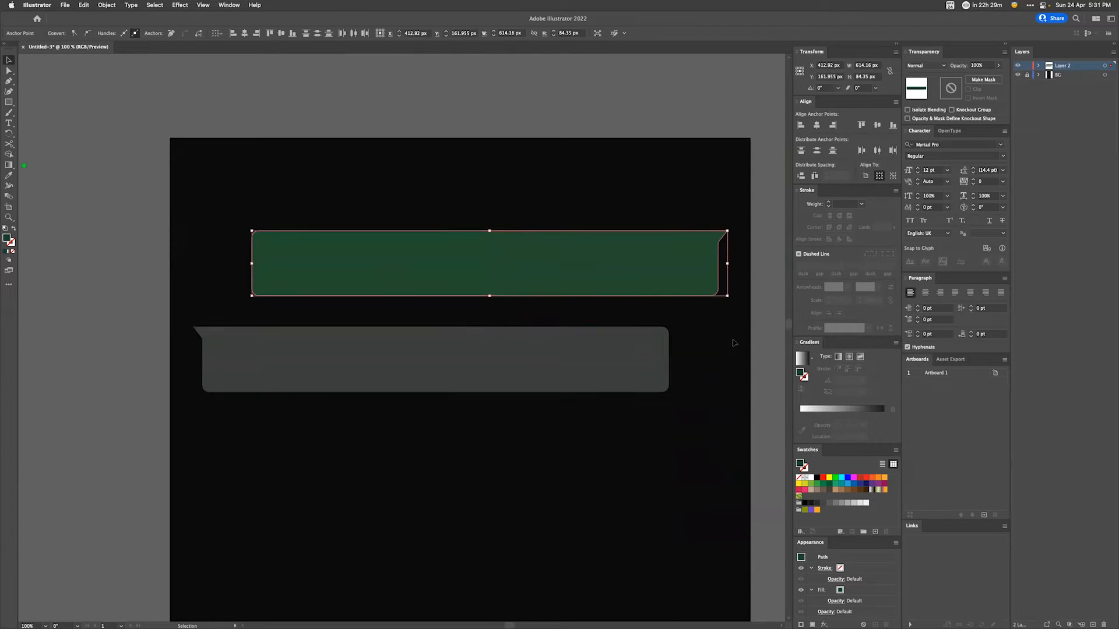
click(500, 325)
drag(500, 325, 501, 303)
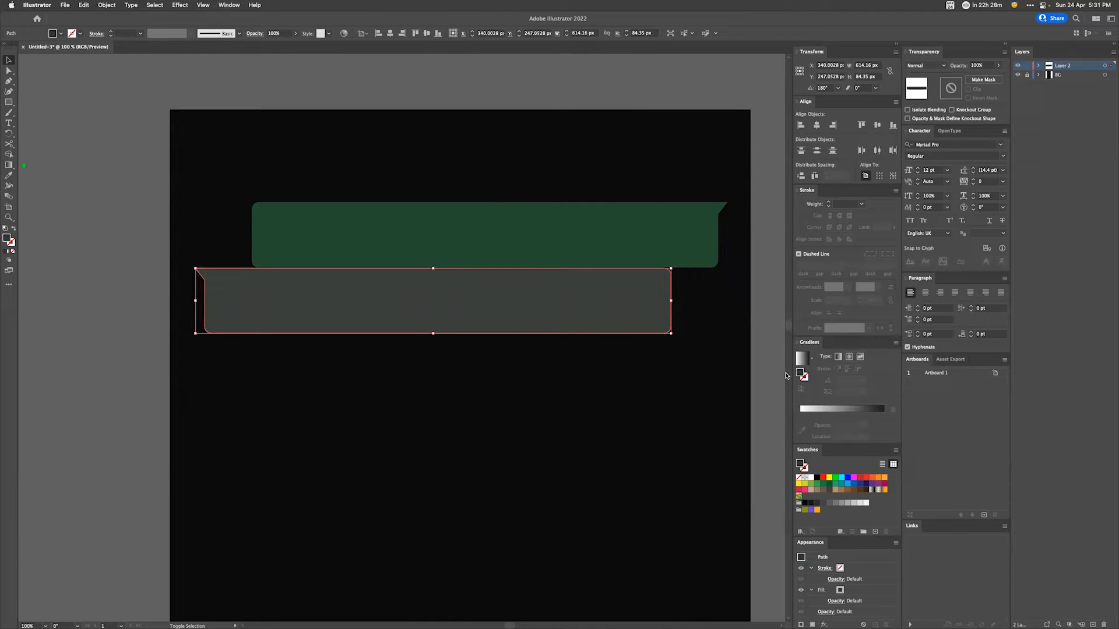
key(shift+Down)
key(shift+Down)
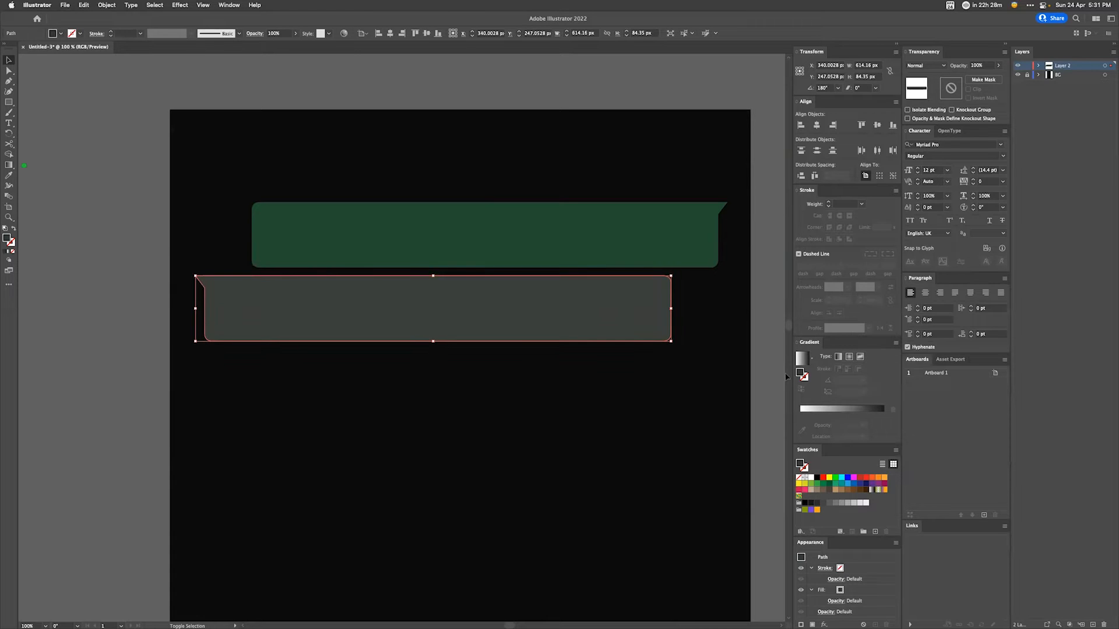
click(766, 327)
drag(769, 326, 757, 310)
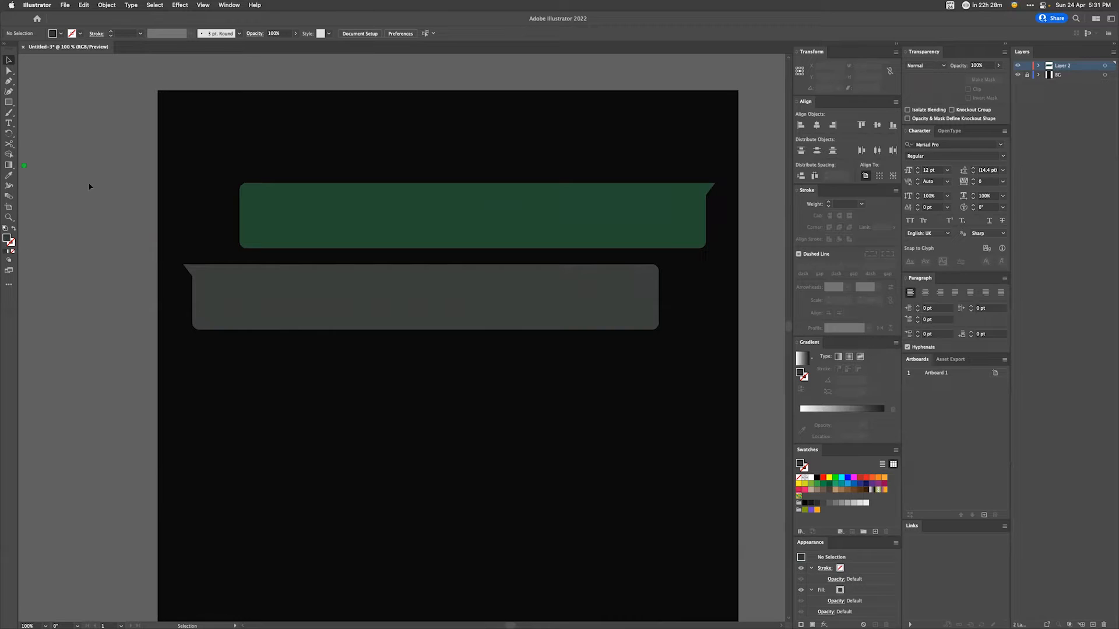
Step: Add the text "Hey bro what's up?" and place it inside the green bubble near its left end
click(10, 123)
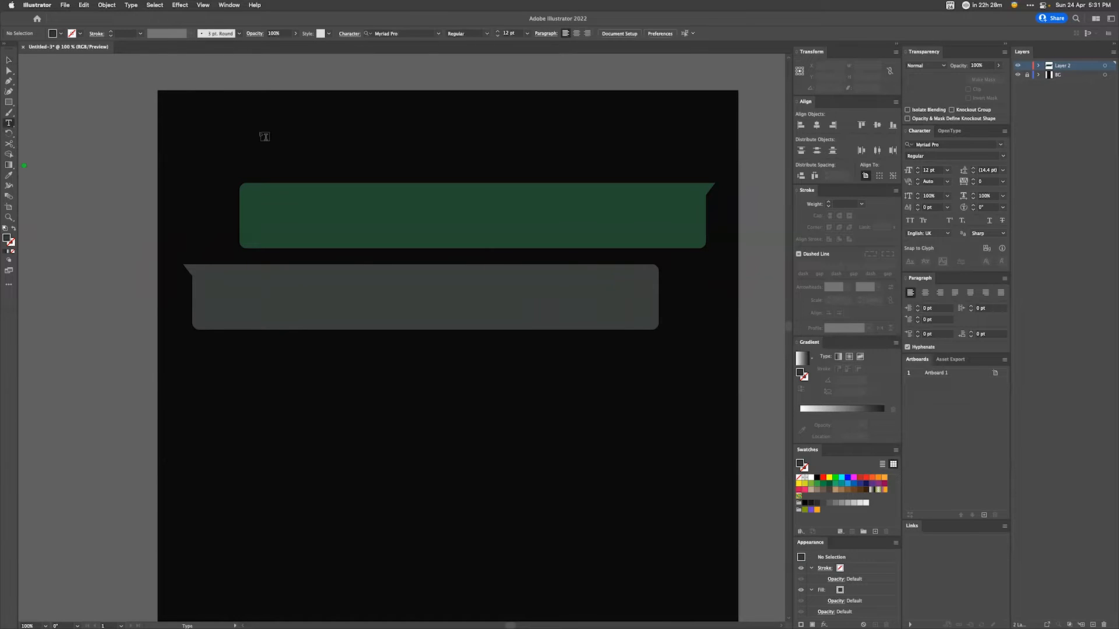
click(261, 134)
text(H)
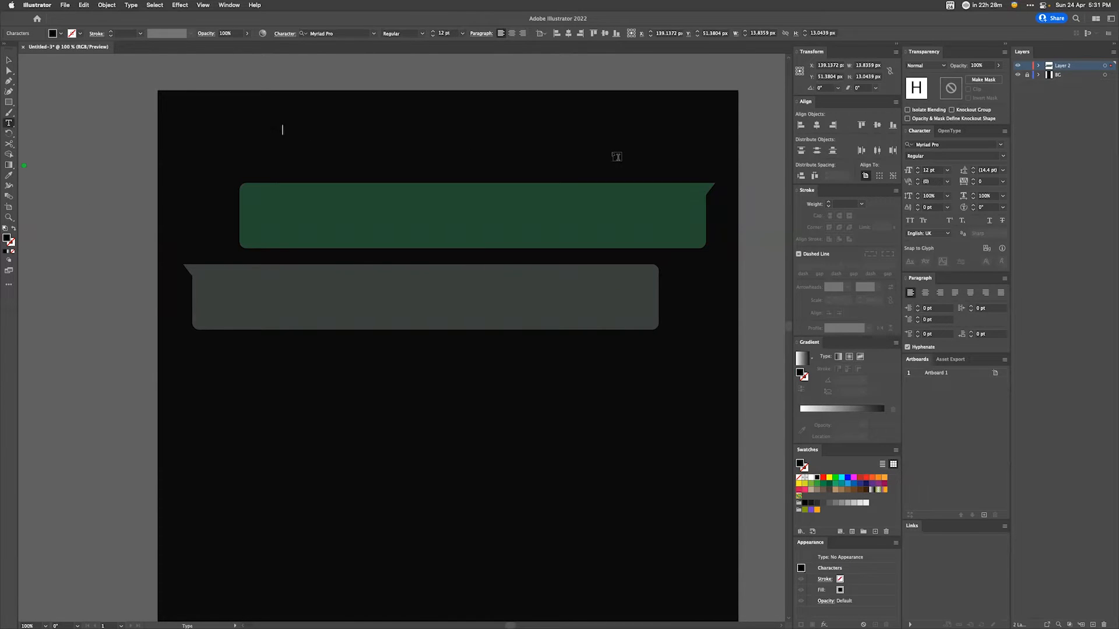
text(?)
click(10, 60)
drag(287, 134, 287, 223)
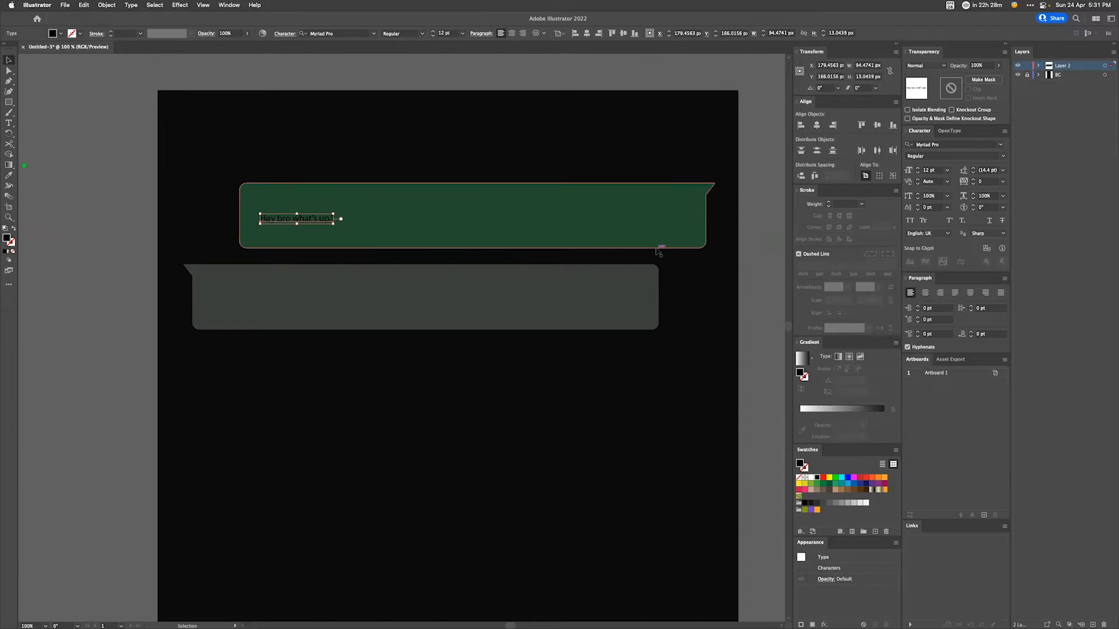
Step: Format the message text in white Open Sans Regular with Optical kerning
click(810, 478)
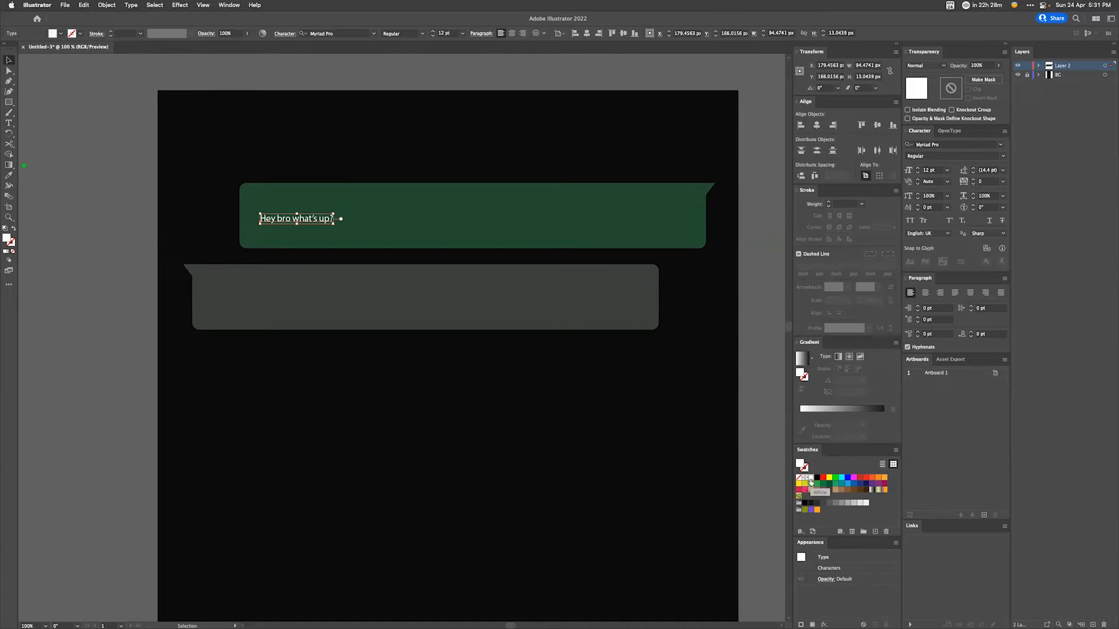
click(946, 183)
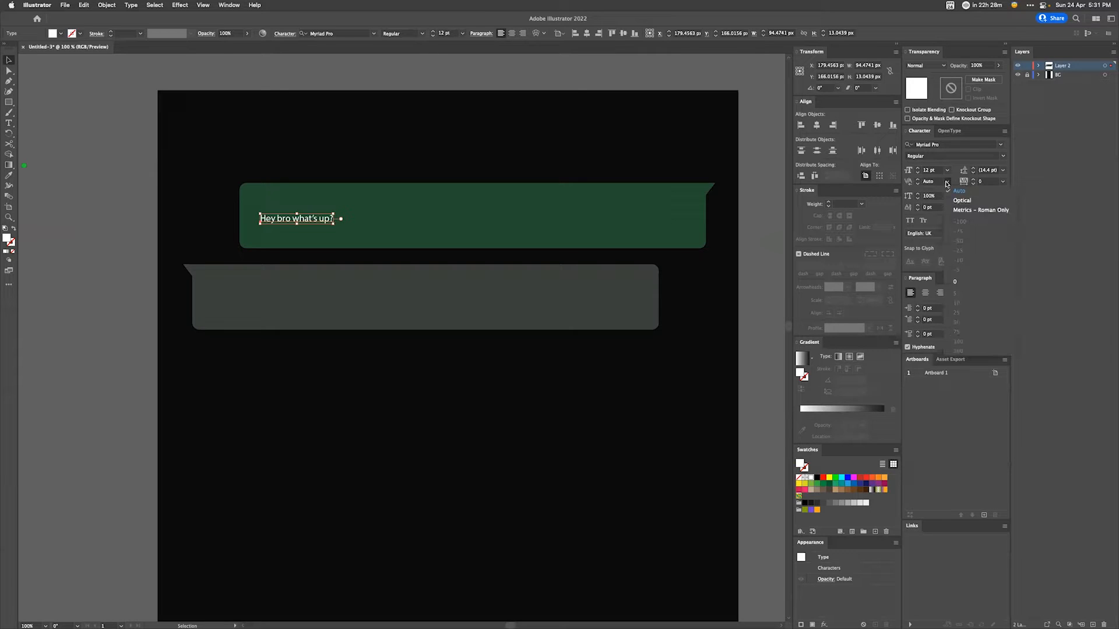
click(964, 200)
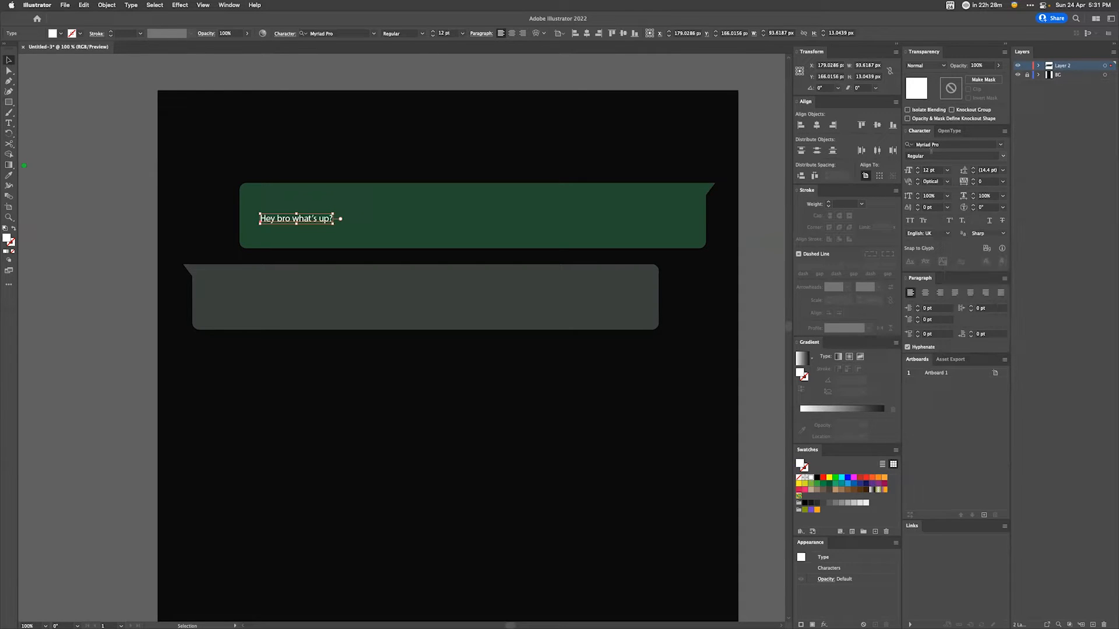
click(936, 145)
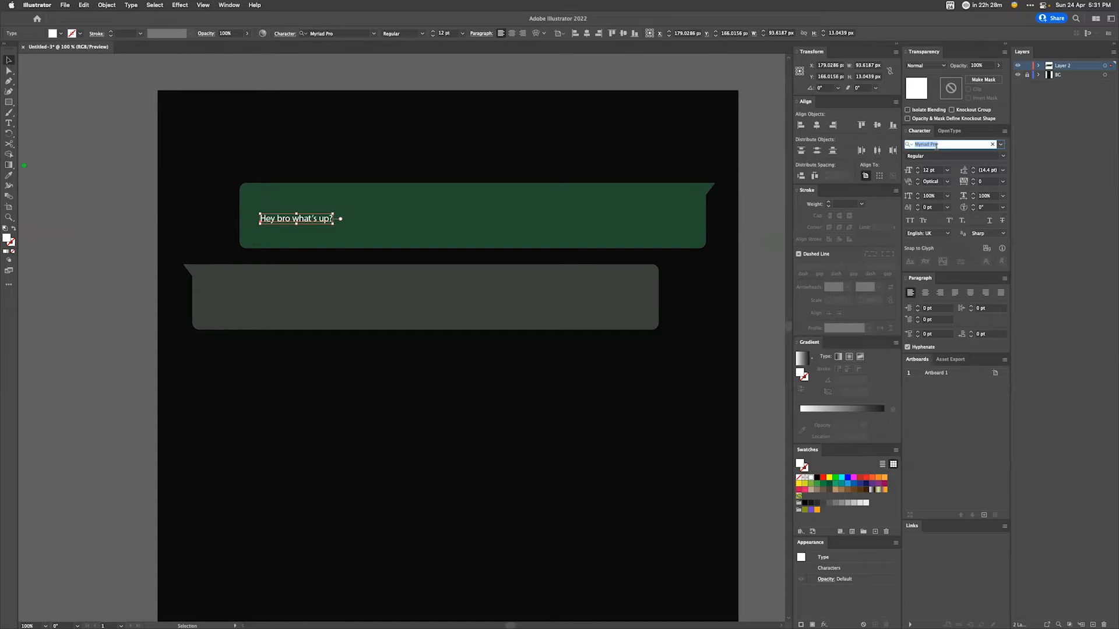
text(open)
click(937, 188)
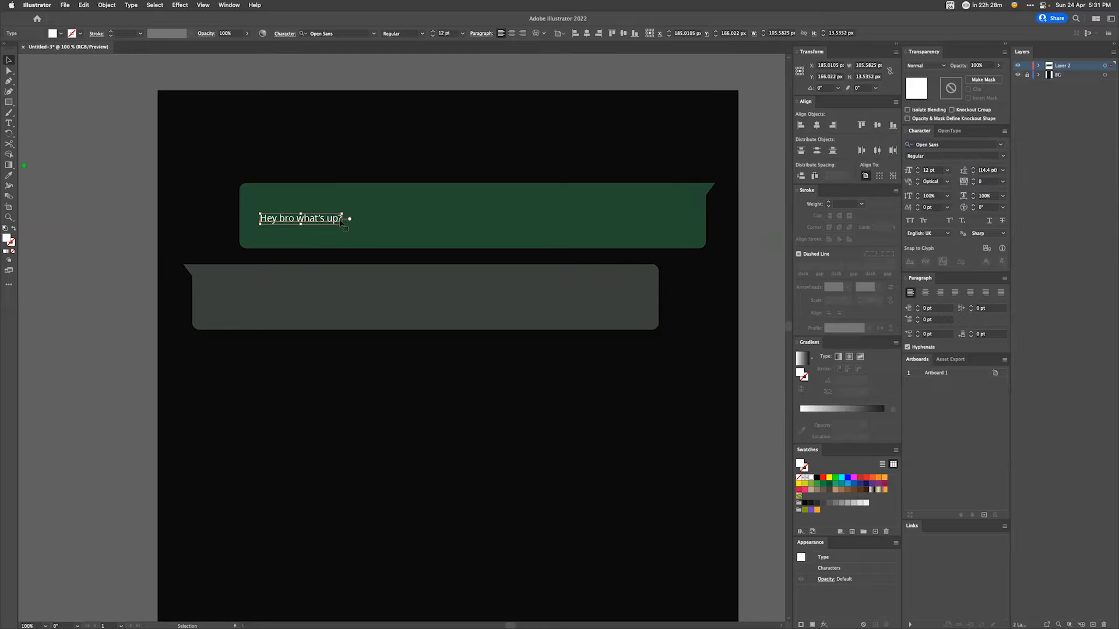
Step: Set the message text's font size to 30 pt
double_click(934, 171)
text(30)
key(Return)
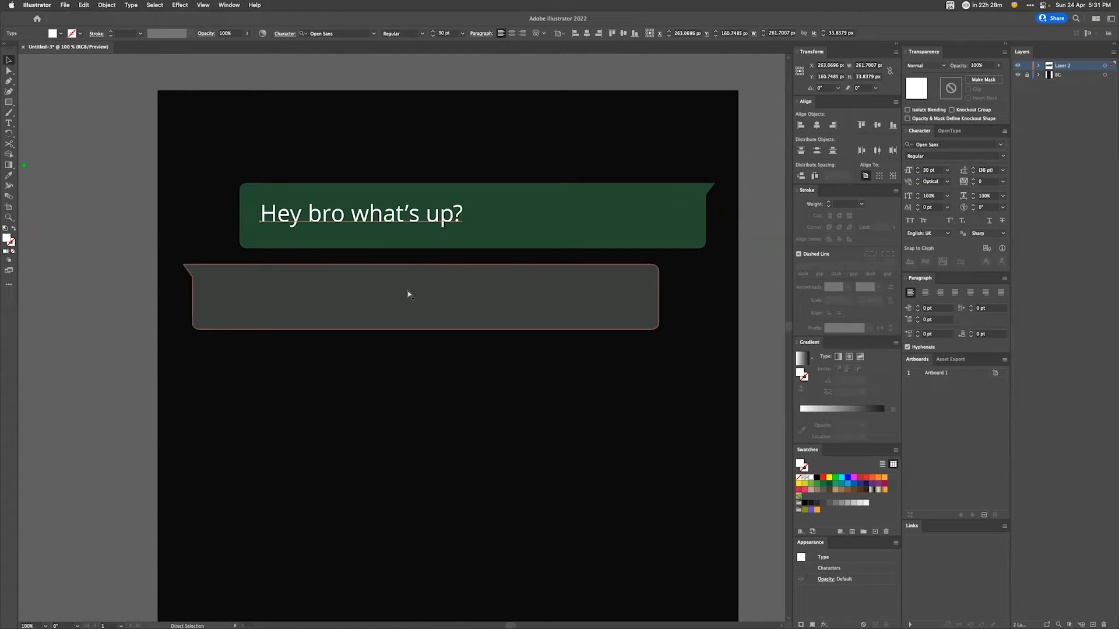
Step: Set the font size of the message in the green bubble to 20 pt
key(super+minus)
drag(498, 296, 472, 164)
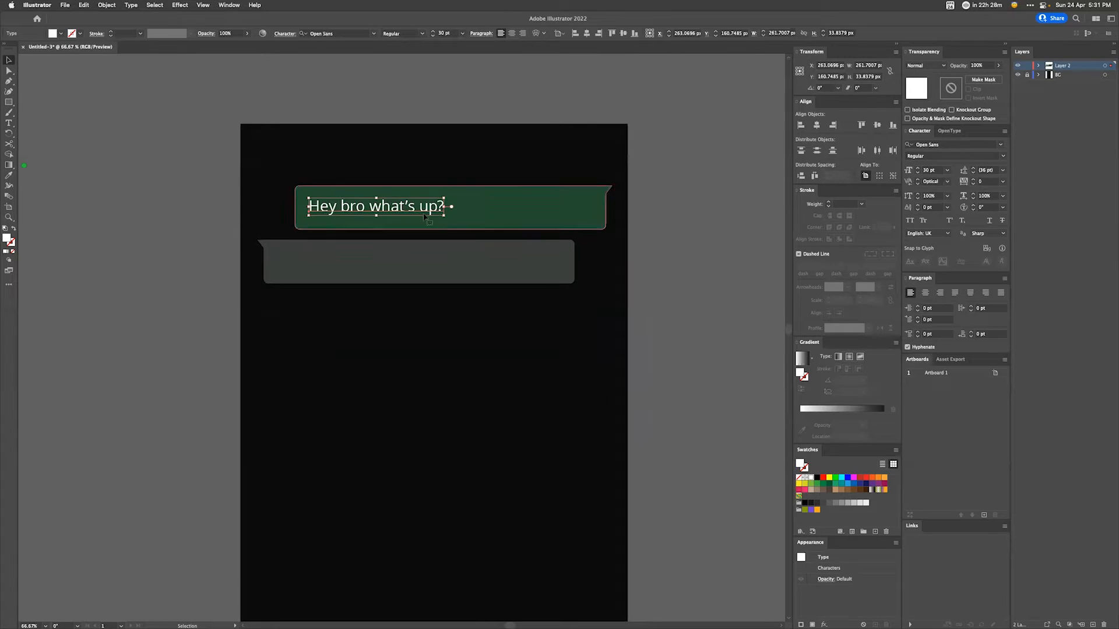
double_click(930, 171)
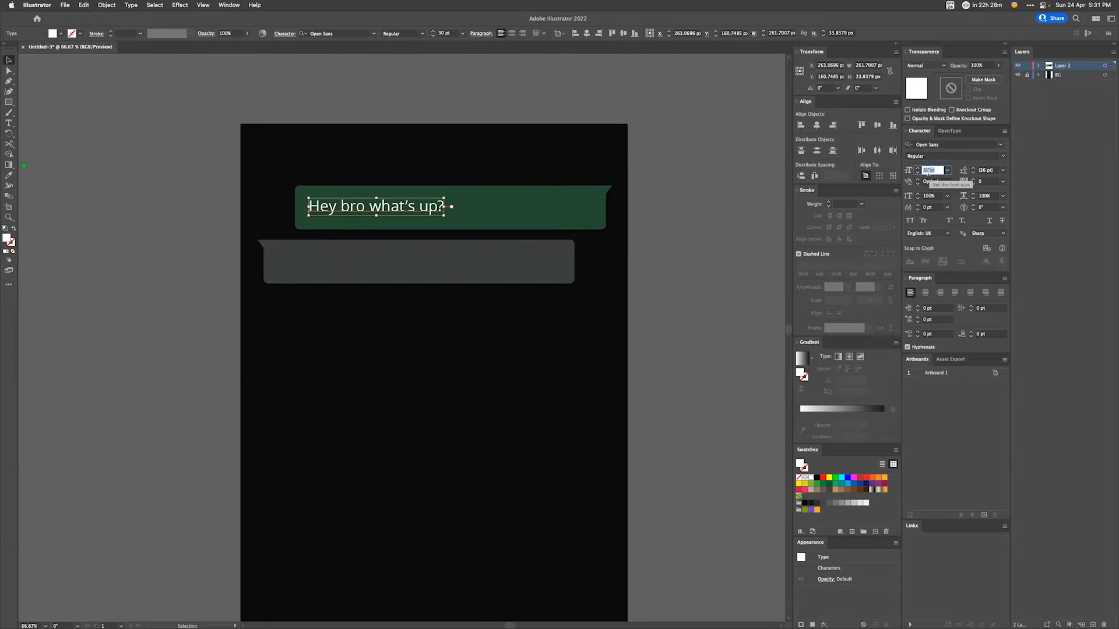
text(20)
key(Return)
click(438, 238)
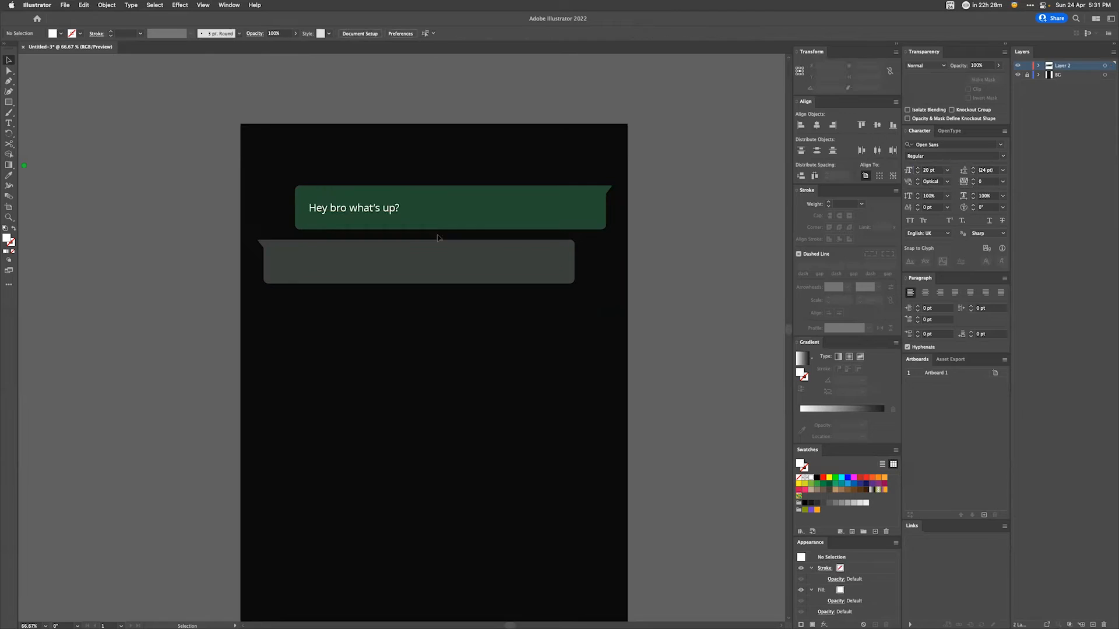
Step: Align the message text to the green bubble's left edge and offset it 20 px inward
drag(389, 209, 375, 209)
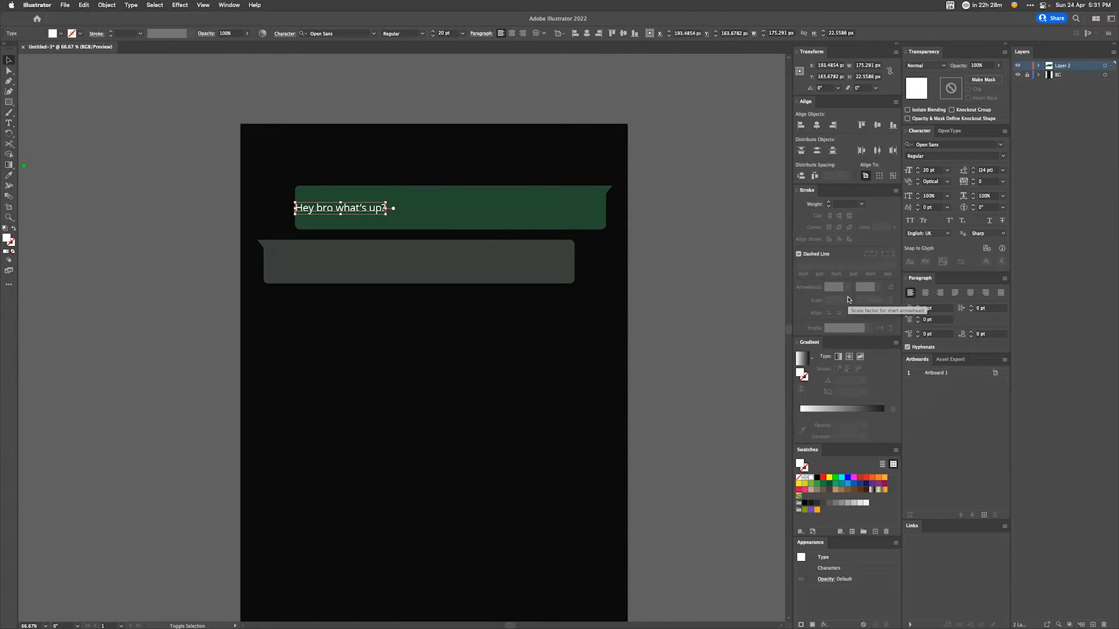
key(shift+Right)
key(shift+Right)
key(shift+Right)
click(652, 589)
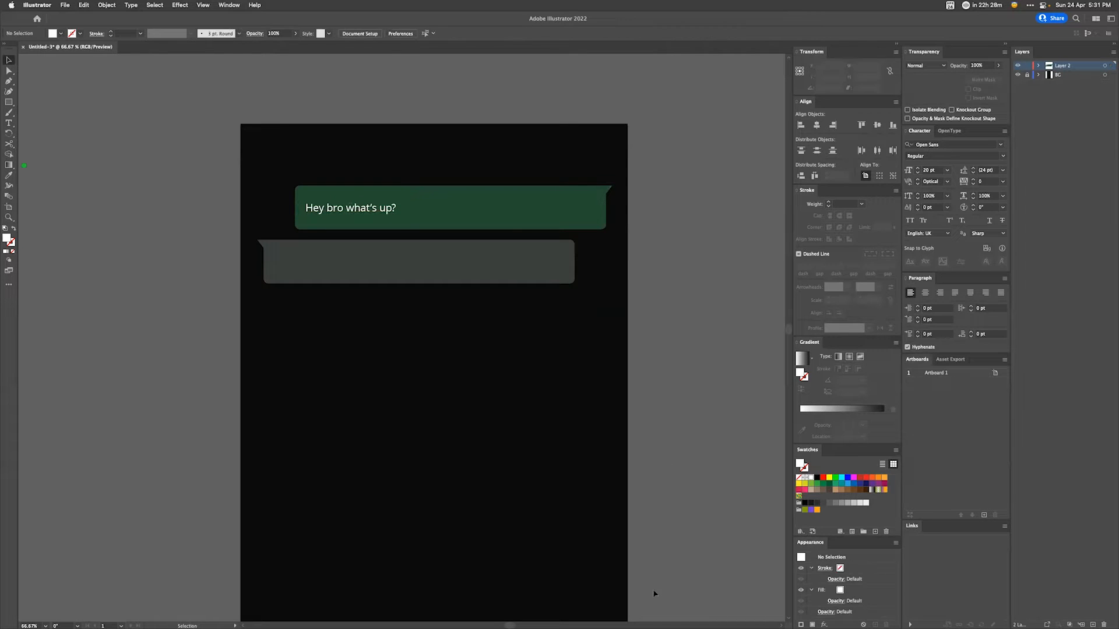
Step: Center the message text vertically within the green bubble
click(367, 208)
shift+click(467, 210)
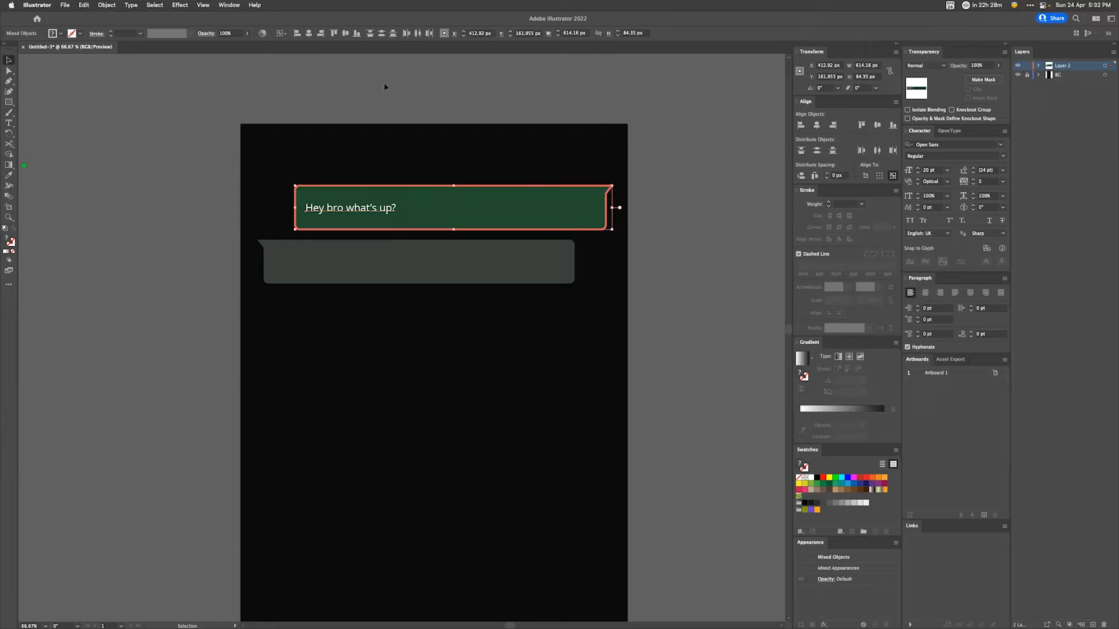
click(345, 33)
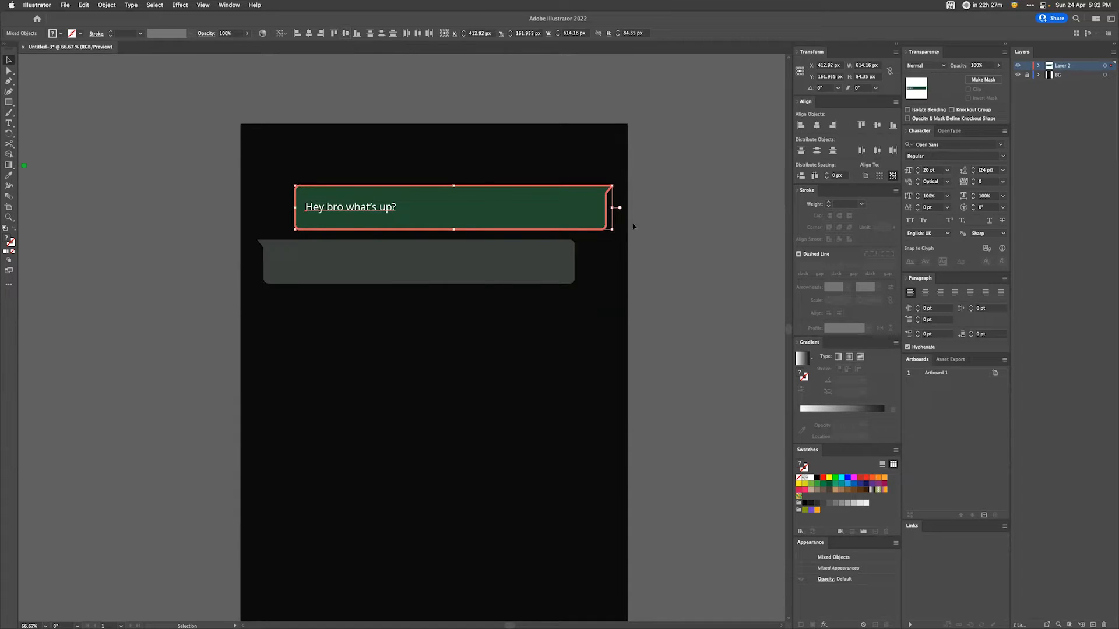
click(674, 243)
Step: Duplicate the message text into the grey bubble, vertically centered and 20 px in from the bubble's straight left edge
drag(355, 208, 321, 265)
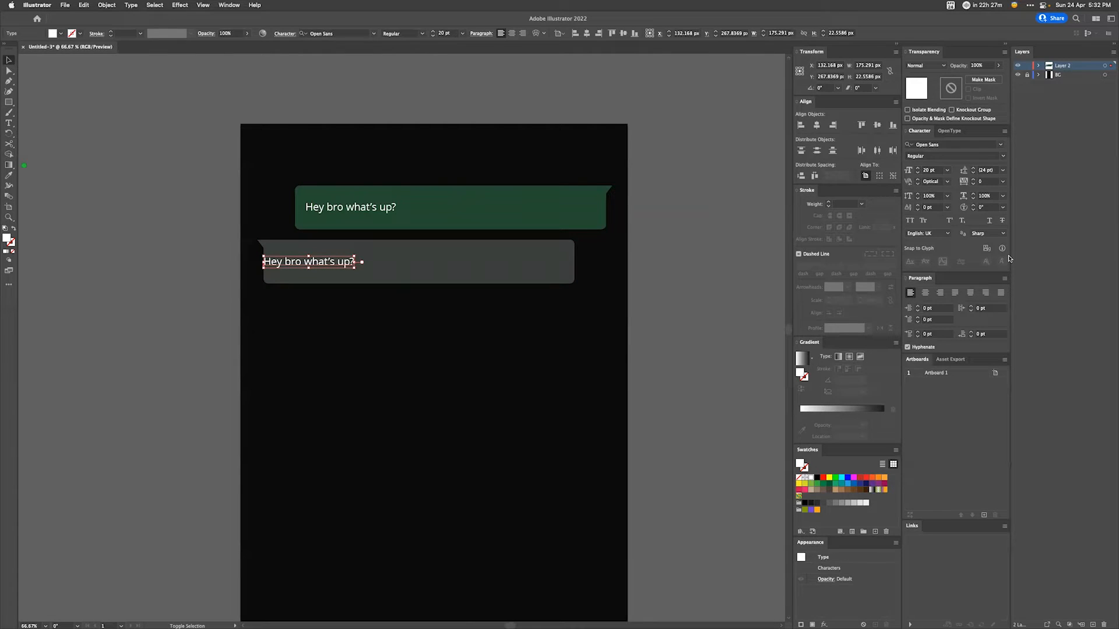
key(shift+Right)
key(shift+Right)
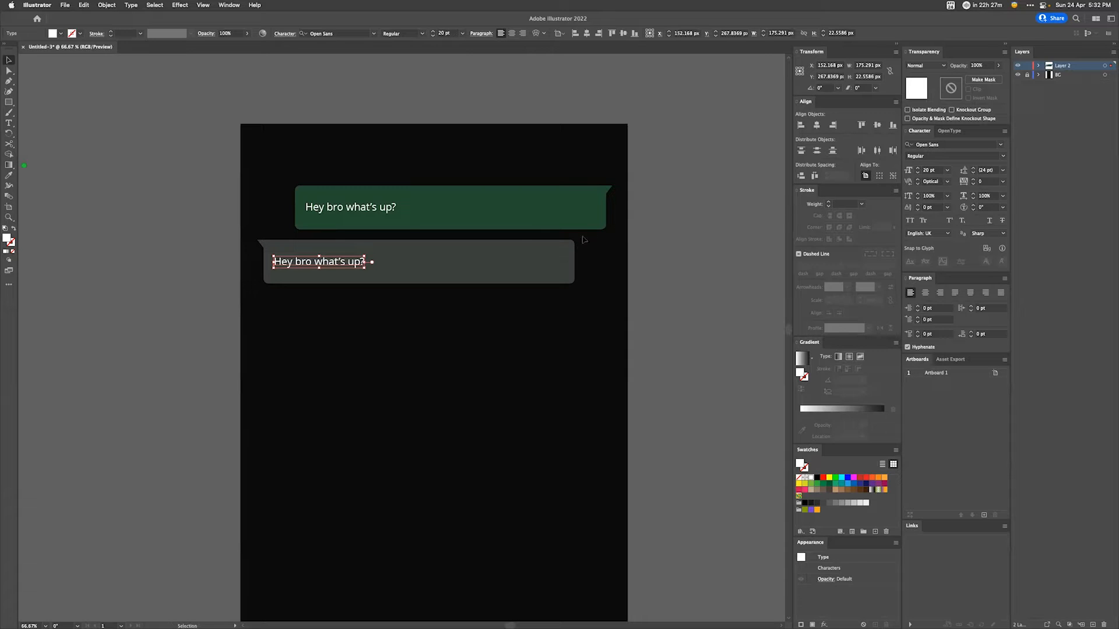
Step: Narrow the green bubble by moving its left anchor points together with the message text 30 px to the right
click(301, 200)
click(217, 166)
key(a)
drag(287, 98, 326, 241)
key(shift+Right)
key(shift+Right)
key(shift+Right)
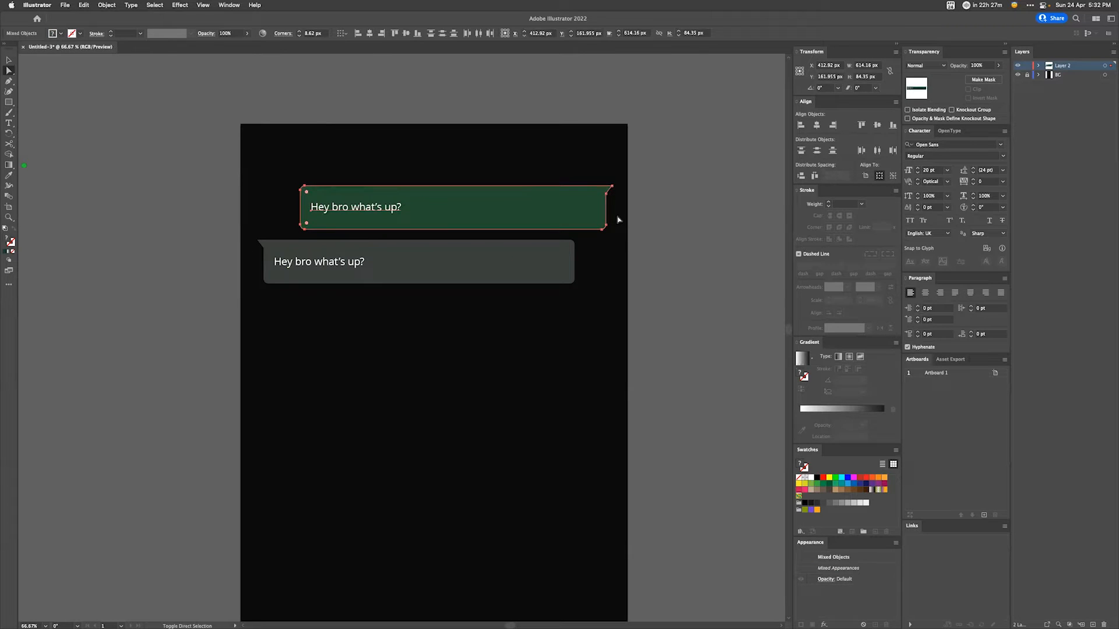
Step: Narrow the grey bubble by moving its right anchor points 30 px to the left
drag(627, 330, 551, 236)
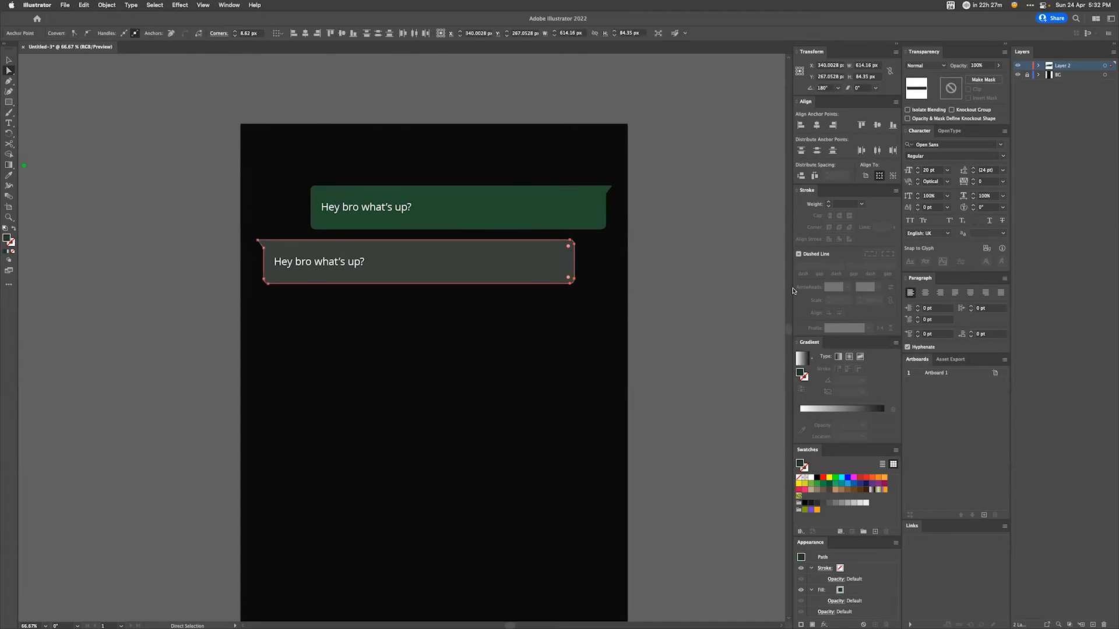
key(shift+Left)
key(shift+Left)
key(shift+Left)
click(661, 271)
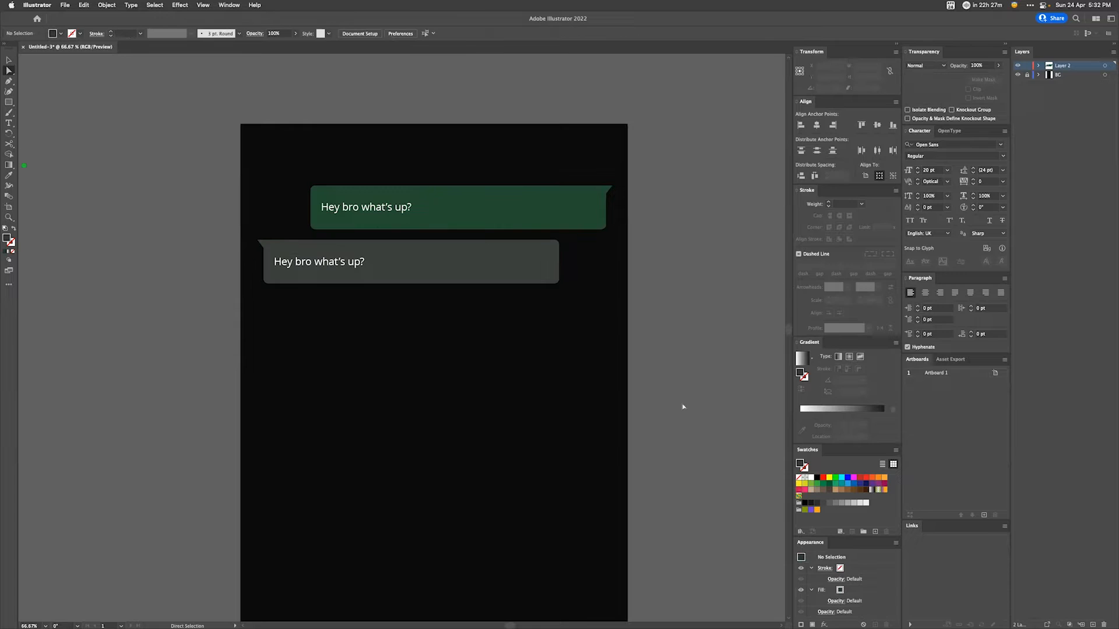
Step: Replace the grey bubble's message text with "All good... I am watching a movie..."
double_click(358, 262)
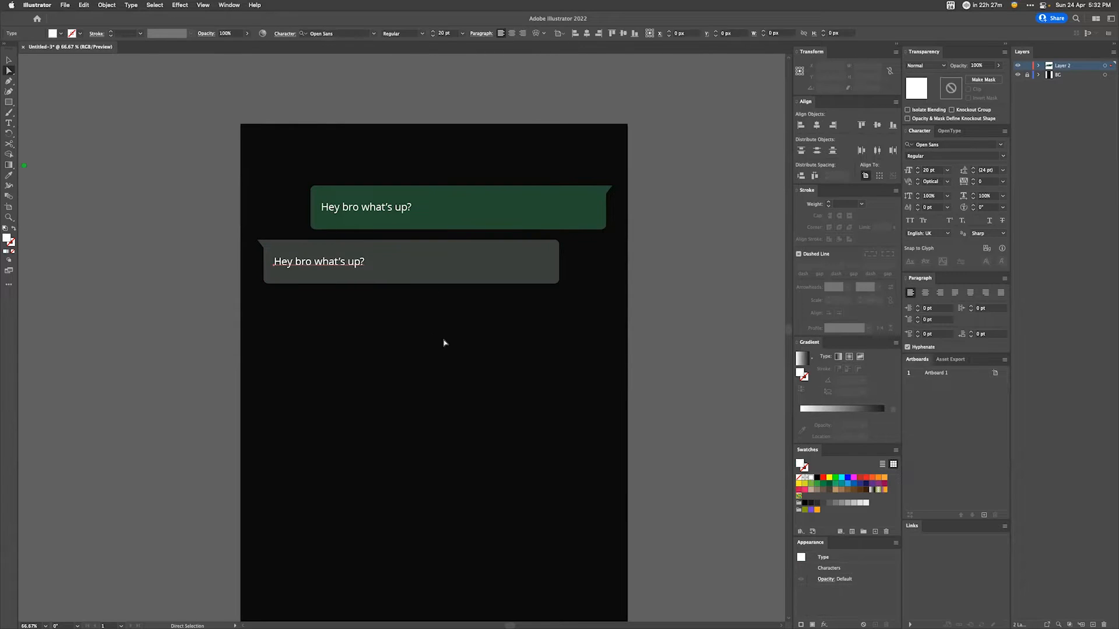
key(super+a)
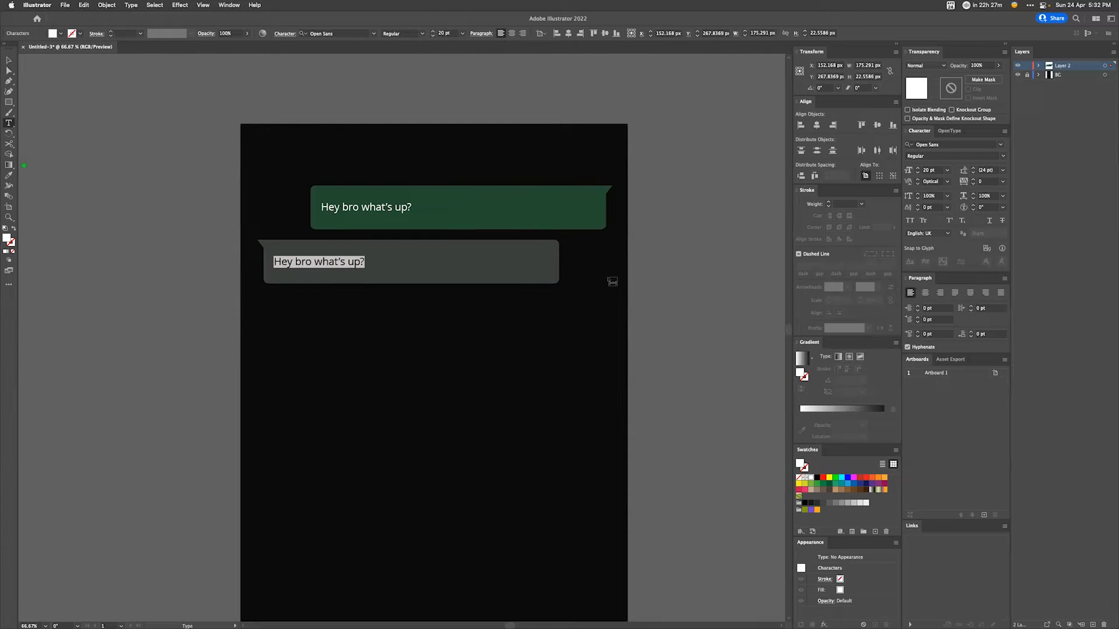
text(All good...)
text( Im)
text(m wat)
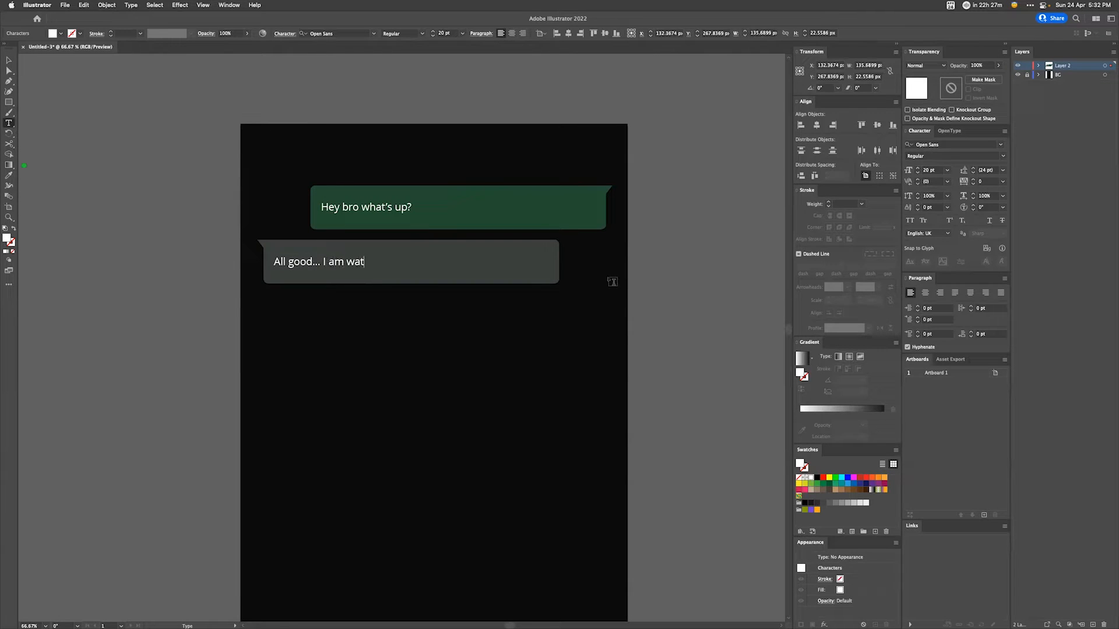
text(ching a movie...)
click(10, 59)
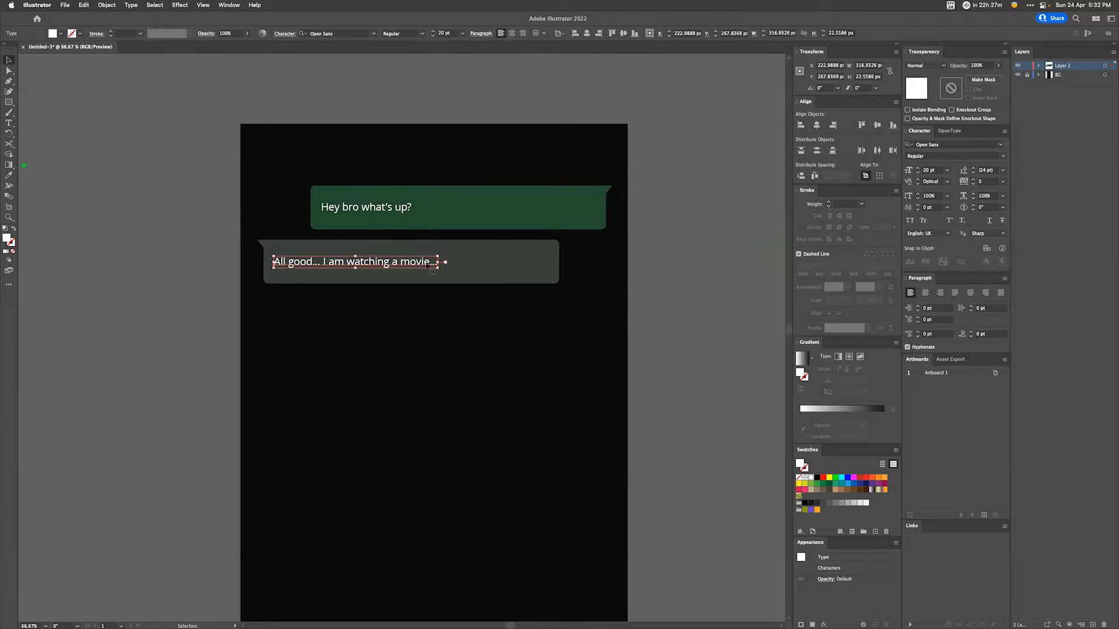
shift+click(492, 269)
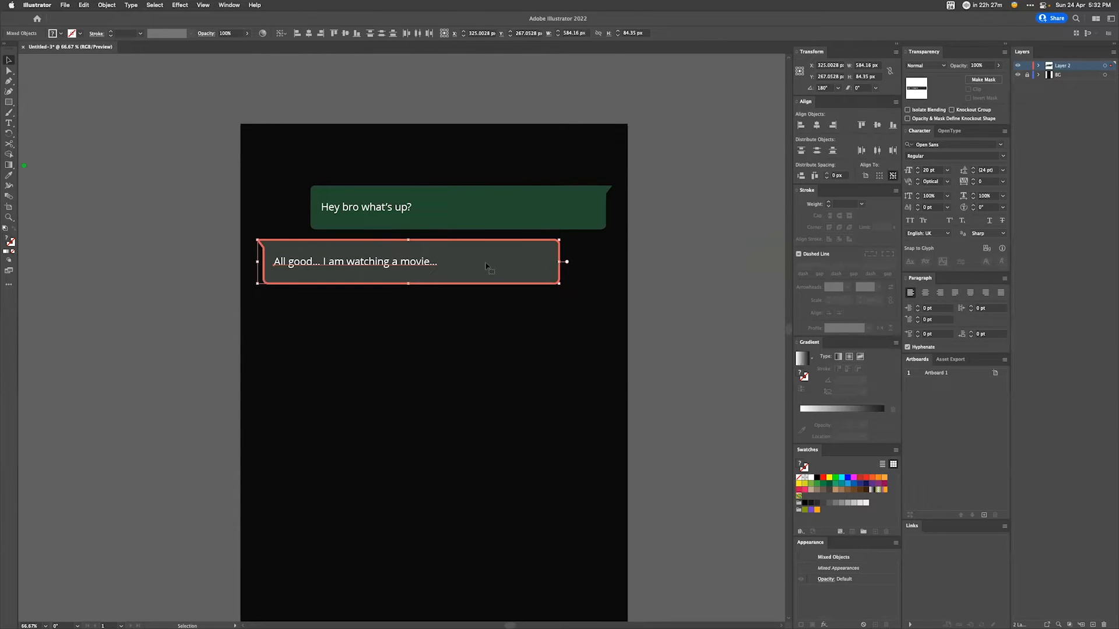
click(730, 343)
Step: Duplicate the green bubble with its message text straight down below the grey bubble, leaving a 20 px gap
scroll(649, 280, down, 3)
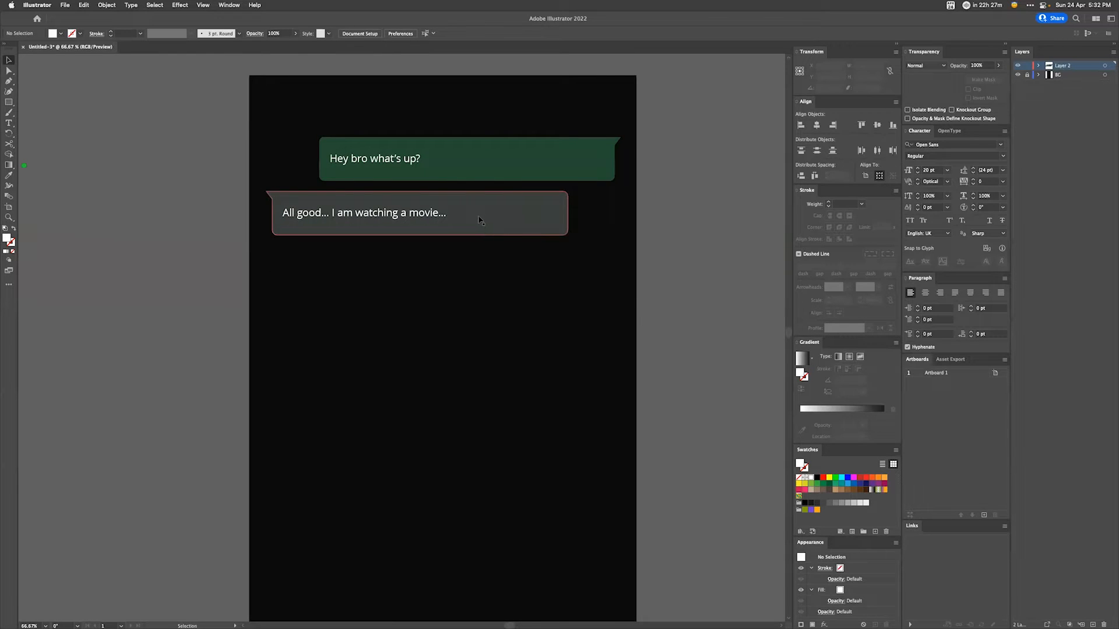
click(384, 159)
shift+click(524, 173)
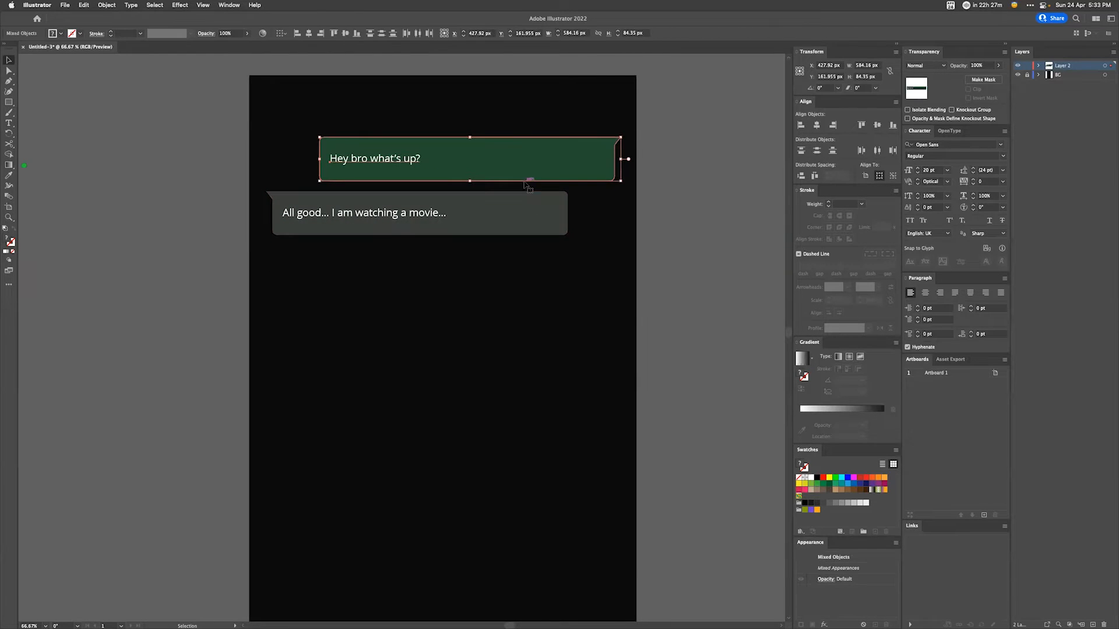
drag(527, 170, 531, 269)
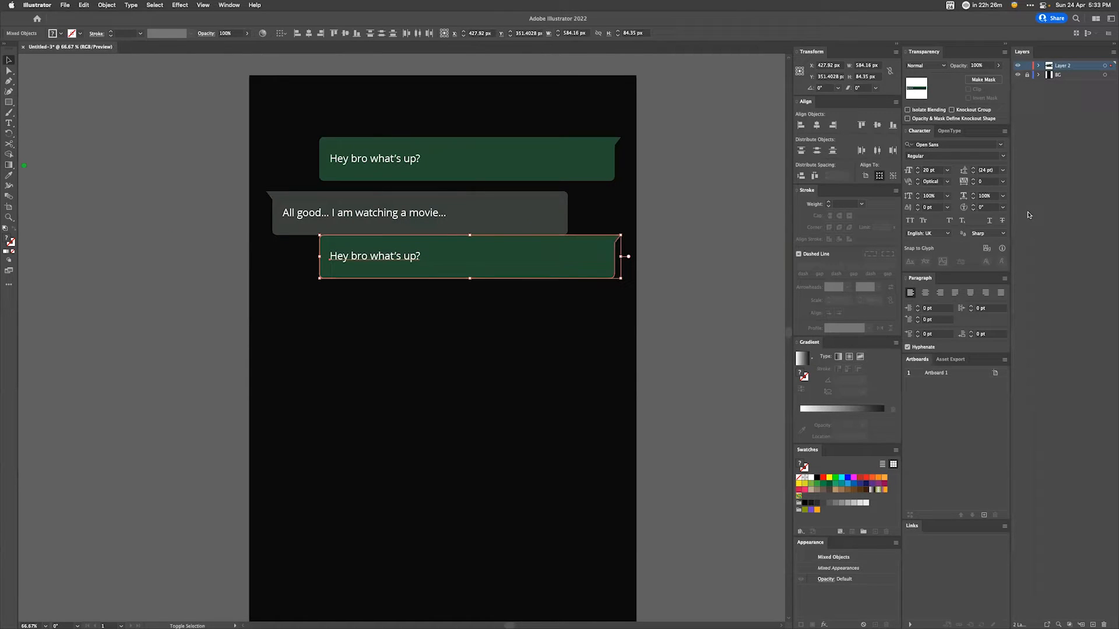
key(shift+Down)
key(shift+Down)
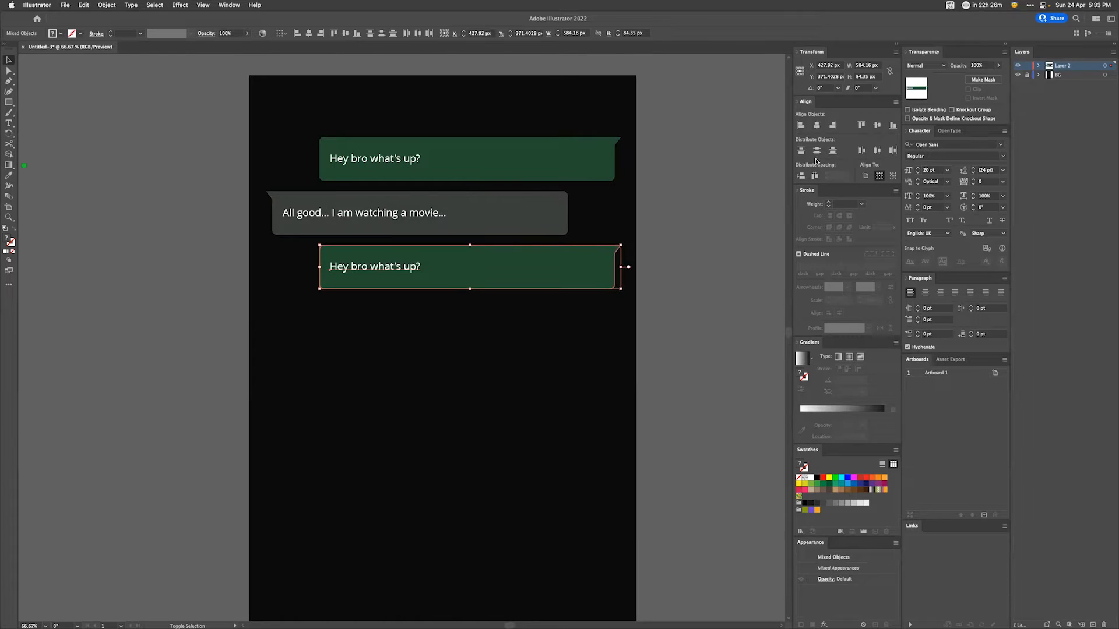
click(711, 328)
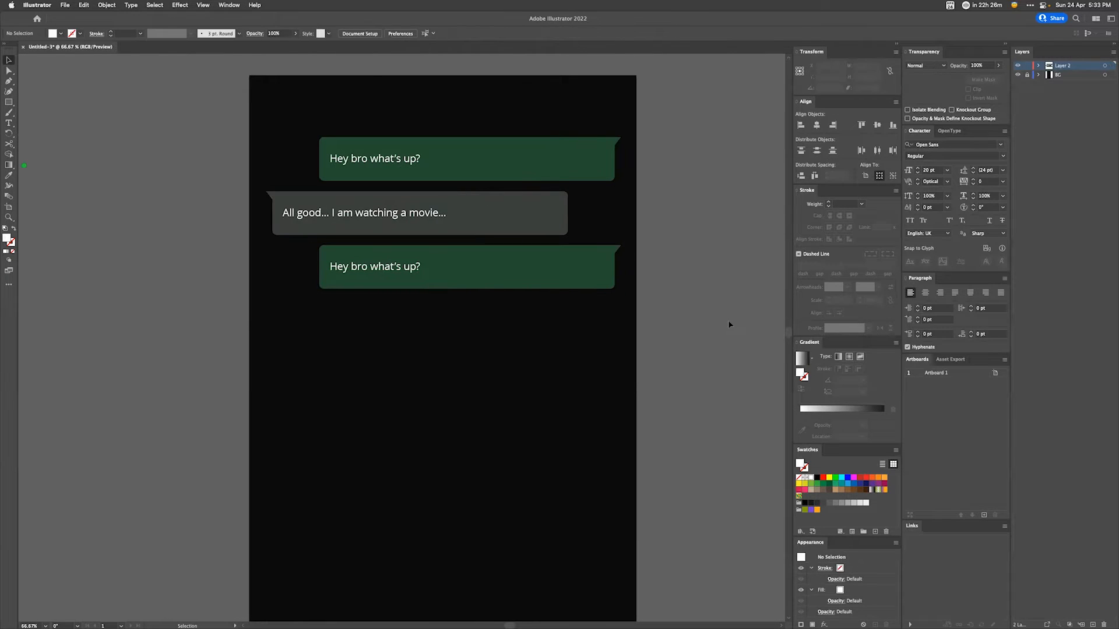
Step: Make the lower green bubble taller by moving its bottom anchor points down 50 px
click(559, 289)
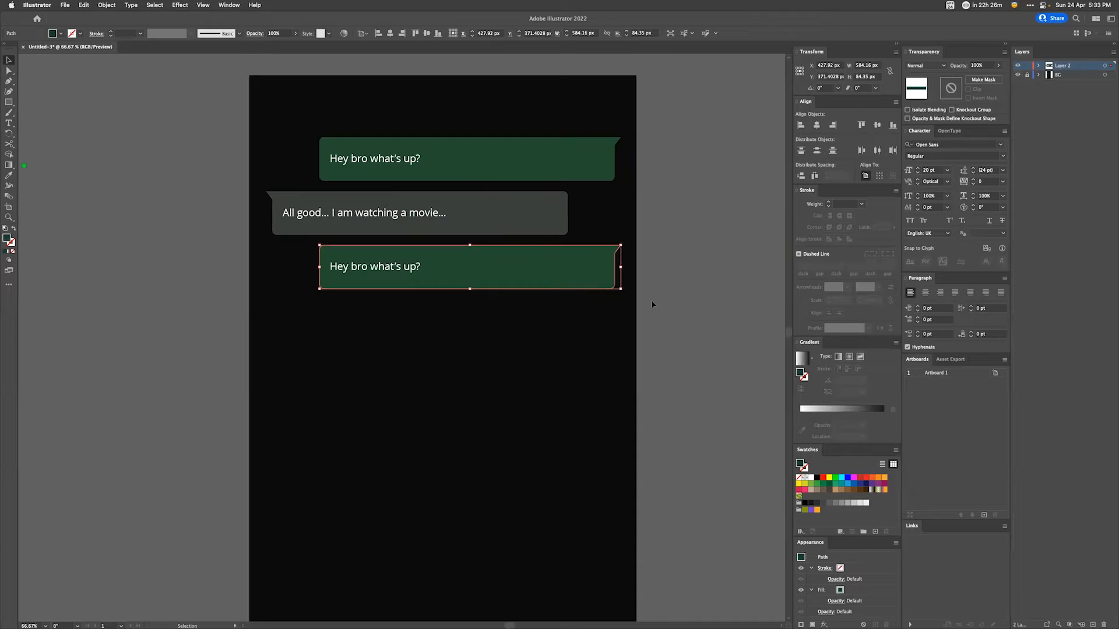
key(a)
drag(693, 322, 304, 281)
key(shift+Down)
key(shift+Down)
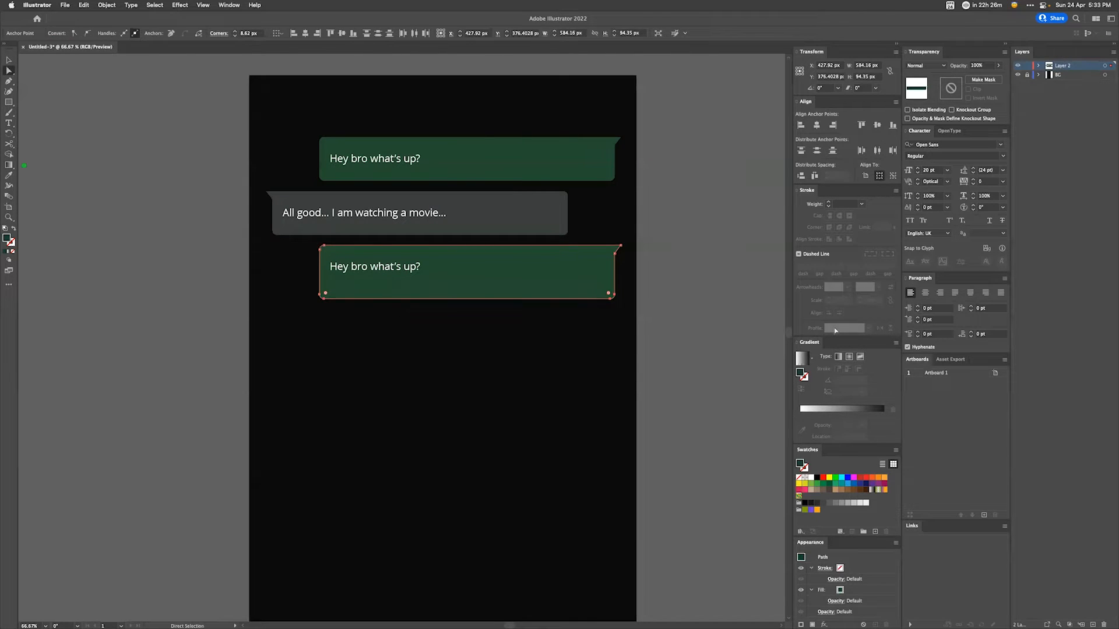
key(shift+Down)
key(shift+Down)
key(shift+Down)
Step: Move the message text straight down into the lower part of the taller green bubble
key(v)
drag(374, 273, 374, 304)
click(664, 297)
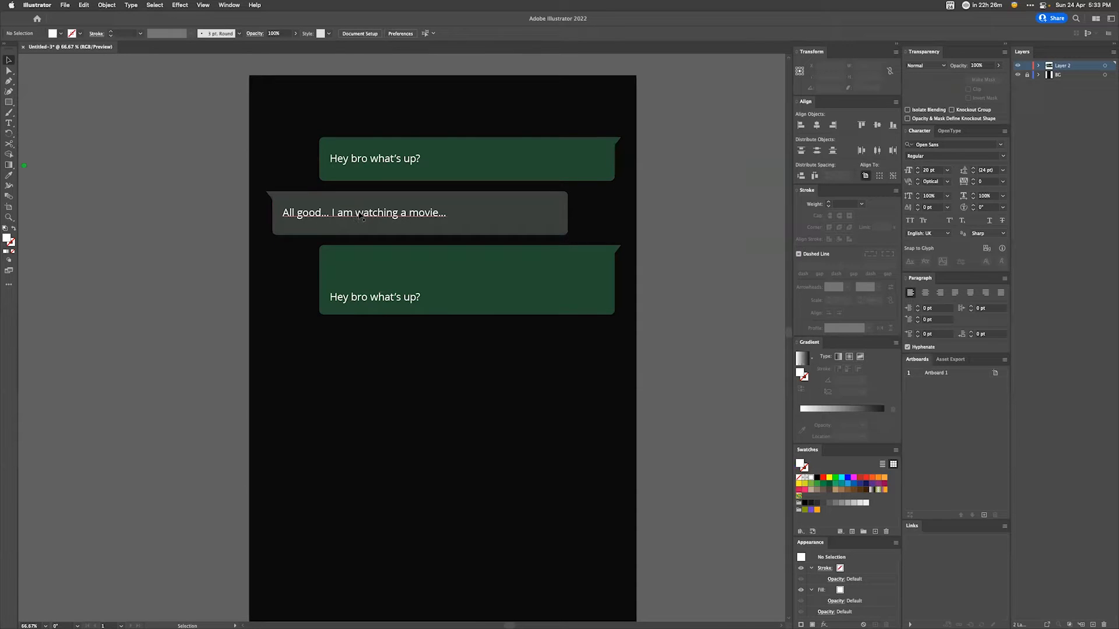
Step: Draw a rectangle of about 541 × 64 px above the text in the lower green bubble and round its corners to about 5.9 px
key(m)
drag(328, 251, 610, 282)
key(v)
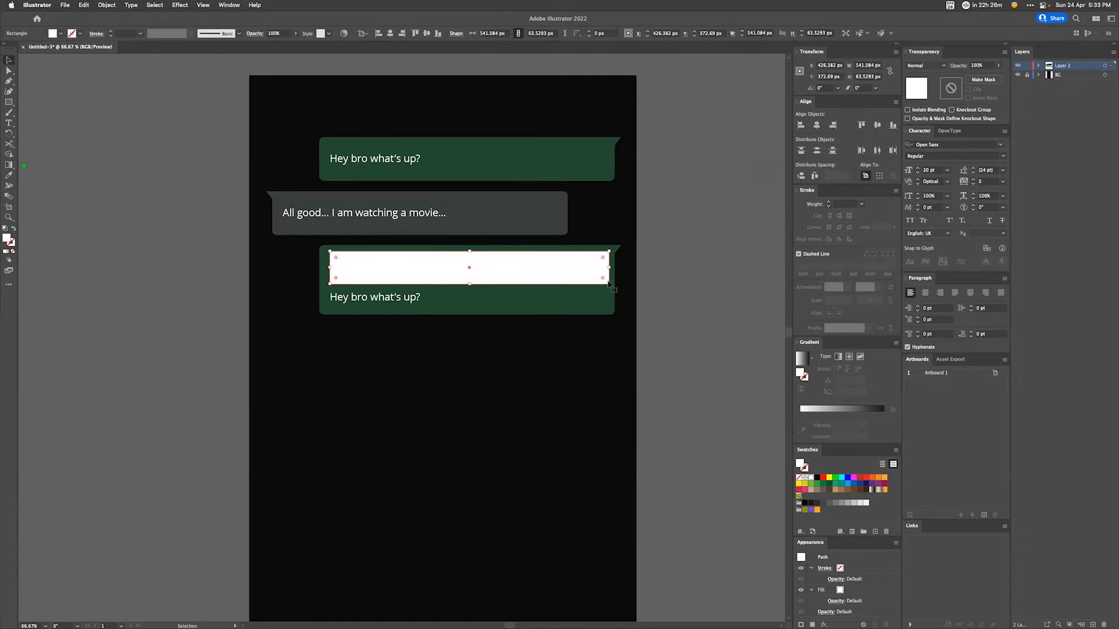
drag(605, 281, 606, 283)
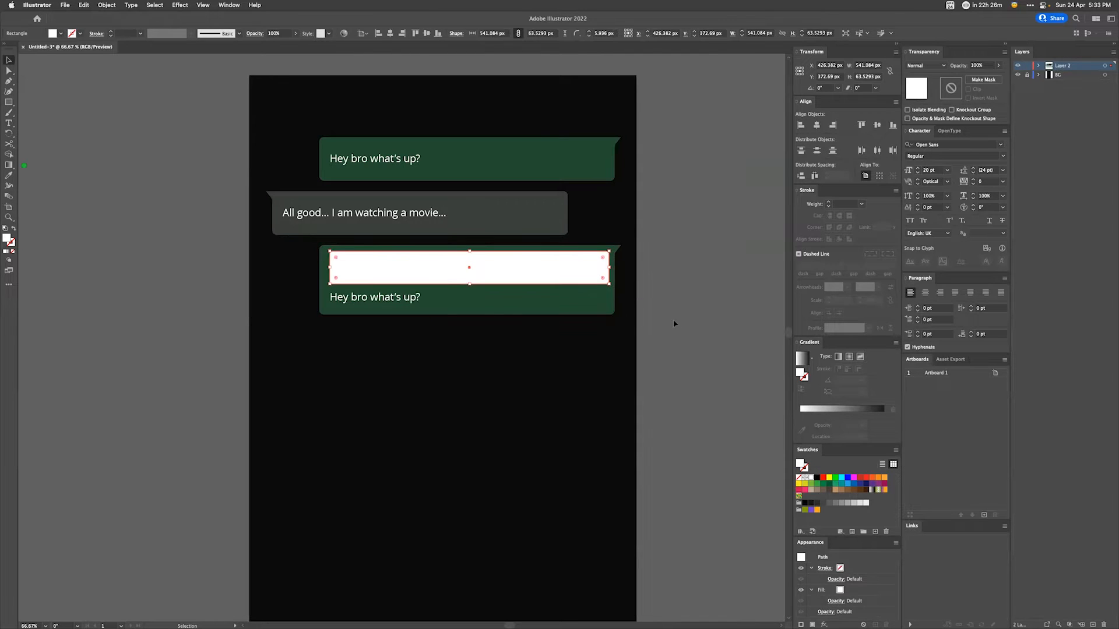
Step: Sample the bubble's green for the rectangle, then darken its fill to 0b351e
key(i)
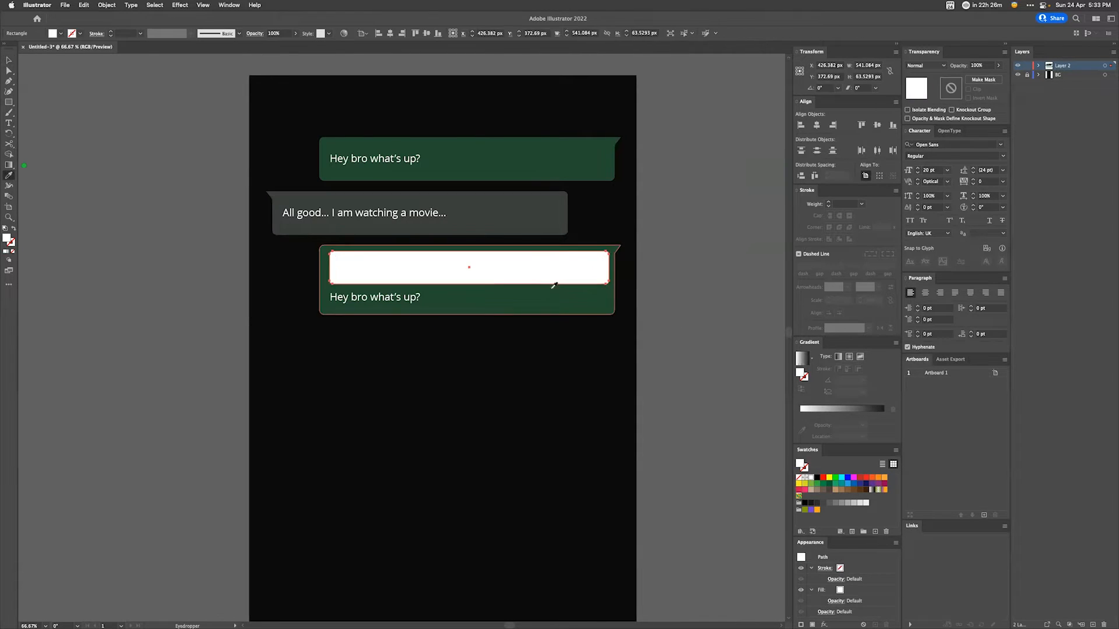
click(553, 286)
double_click(8, 238)
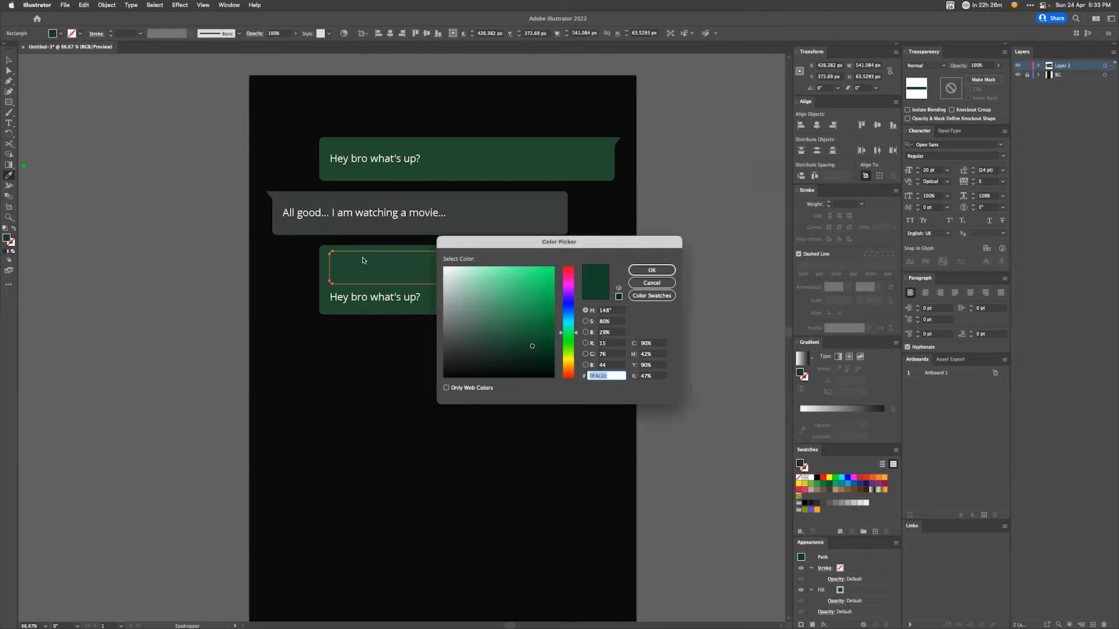
click(533, 353)
click(651, 270)
click(7, 61)
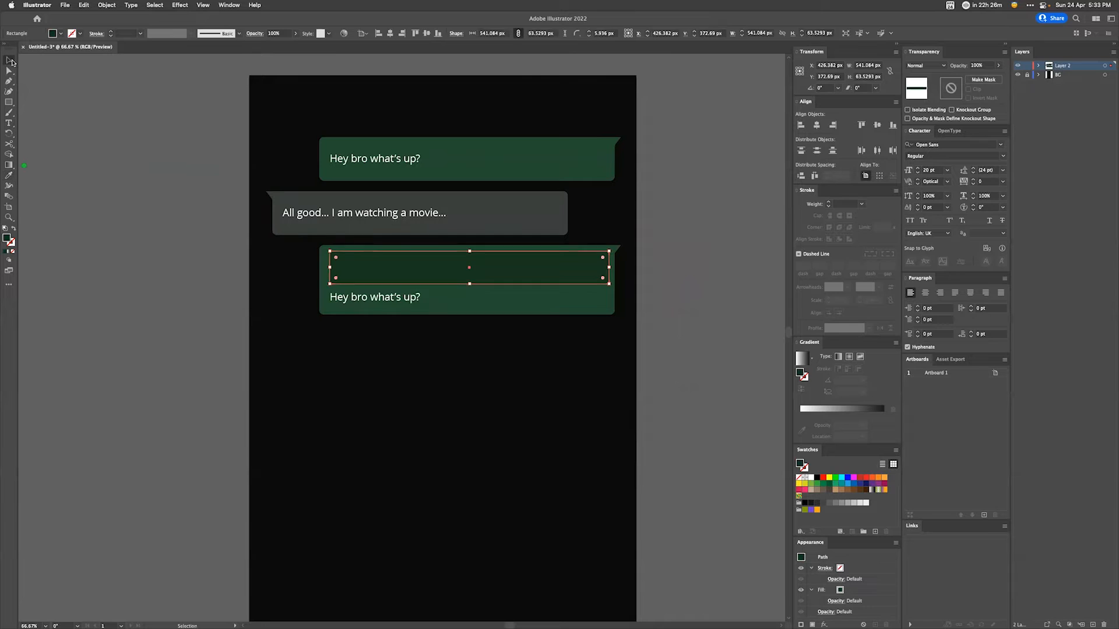
click(708, 297)
Step: Duplicate the dark green rectangle in place, directly over the original
key(a)
key(super+equal)
key(super+equal)
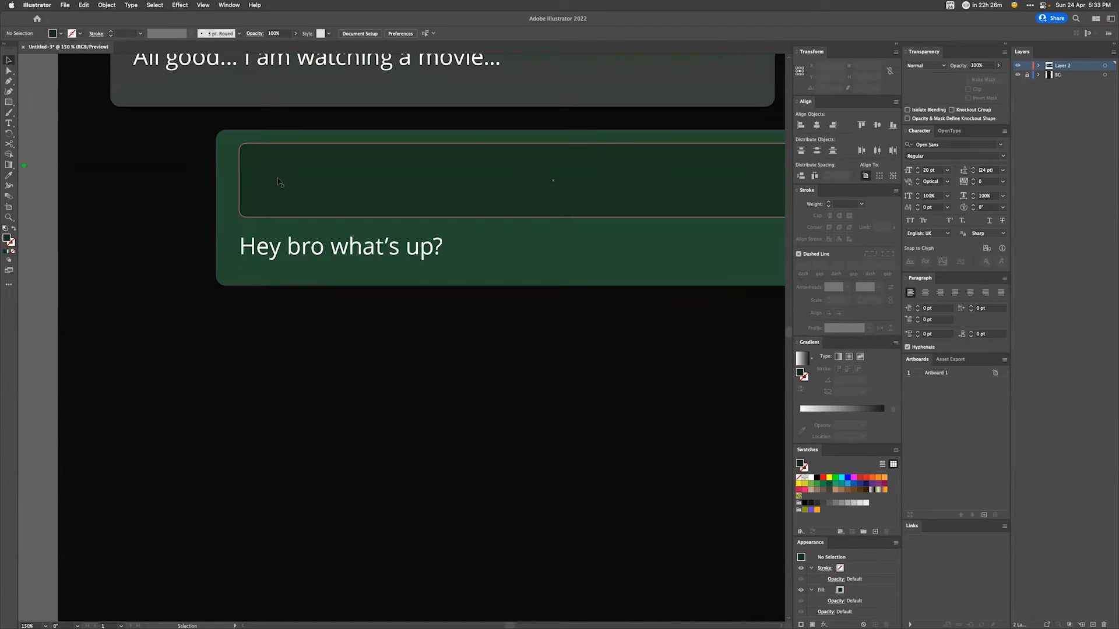
click(278, 183)
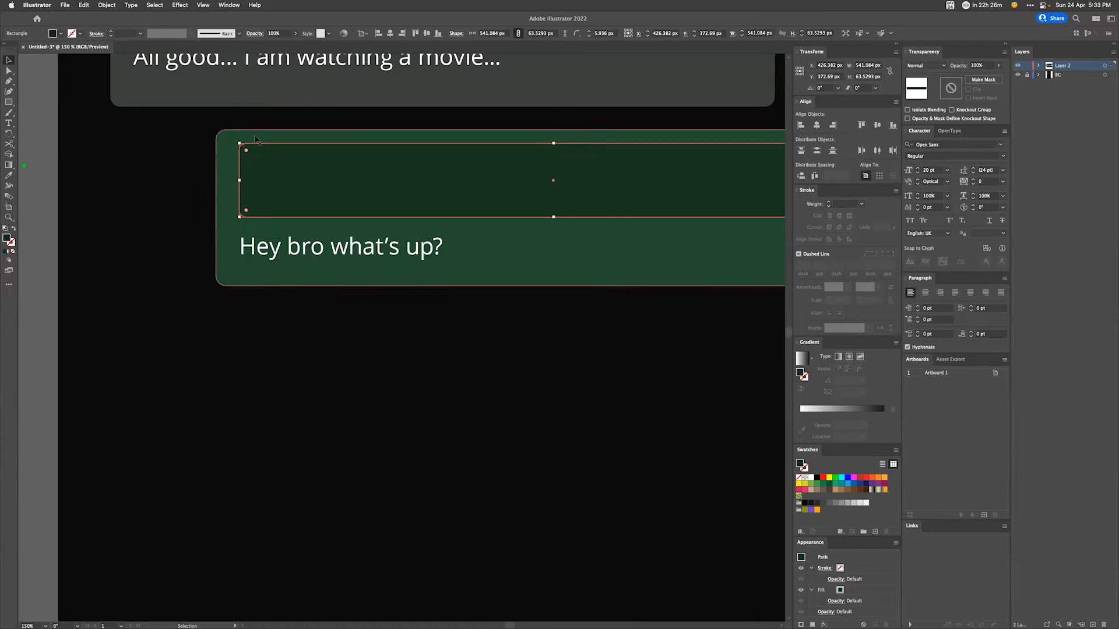
click(142, 210)
click(291, 153)
key(a)
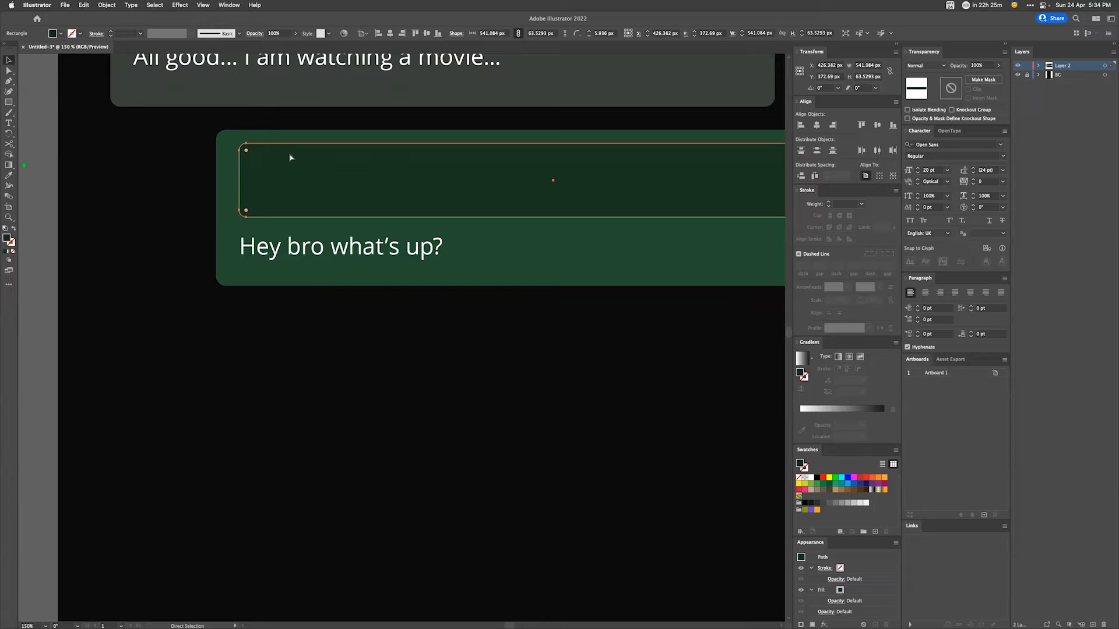
key(v)
Step: Cut the duplicate rectangle with Scissors about 15 px from its left edge and delete the larger right part
key(c)
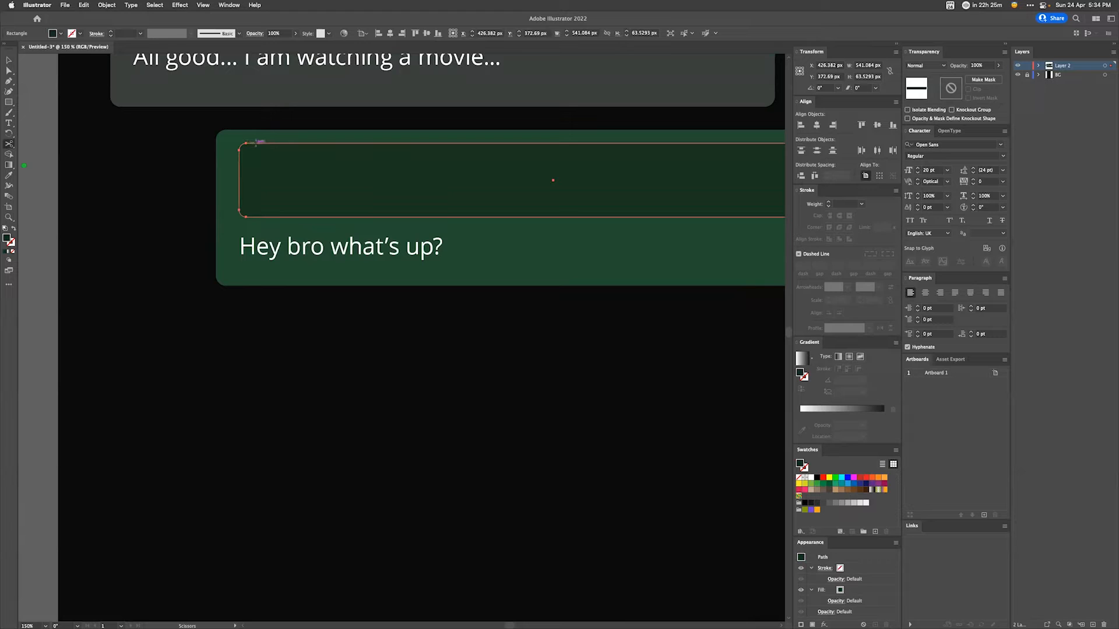
click(257, 142)
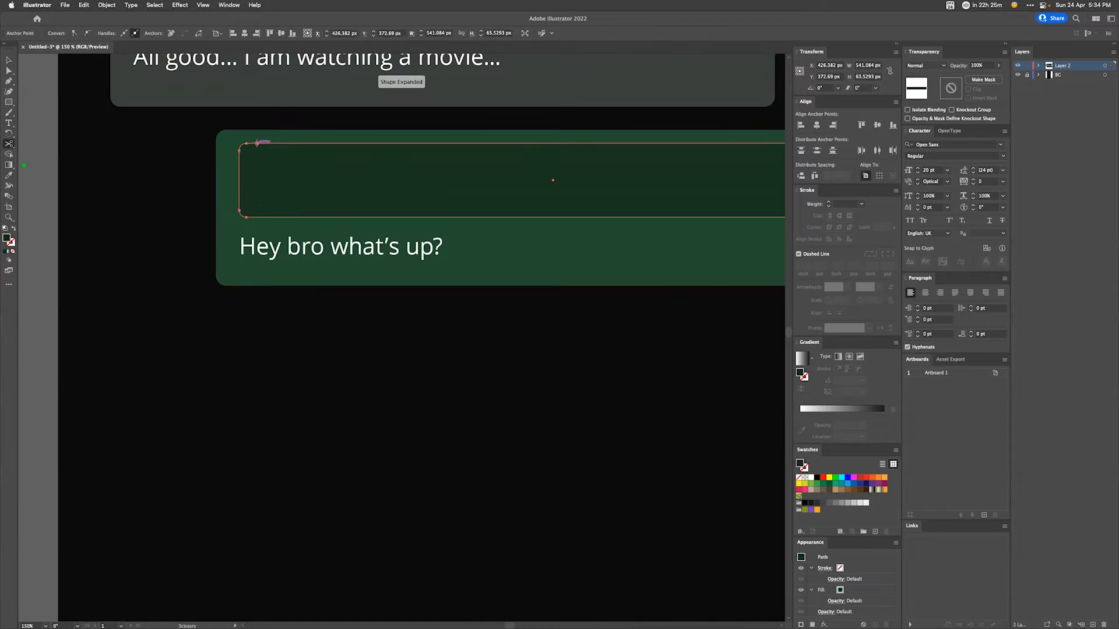
click(257, 216)
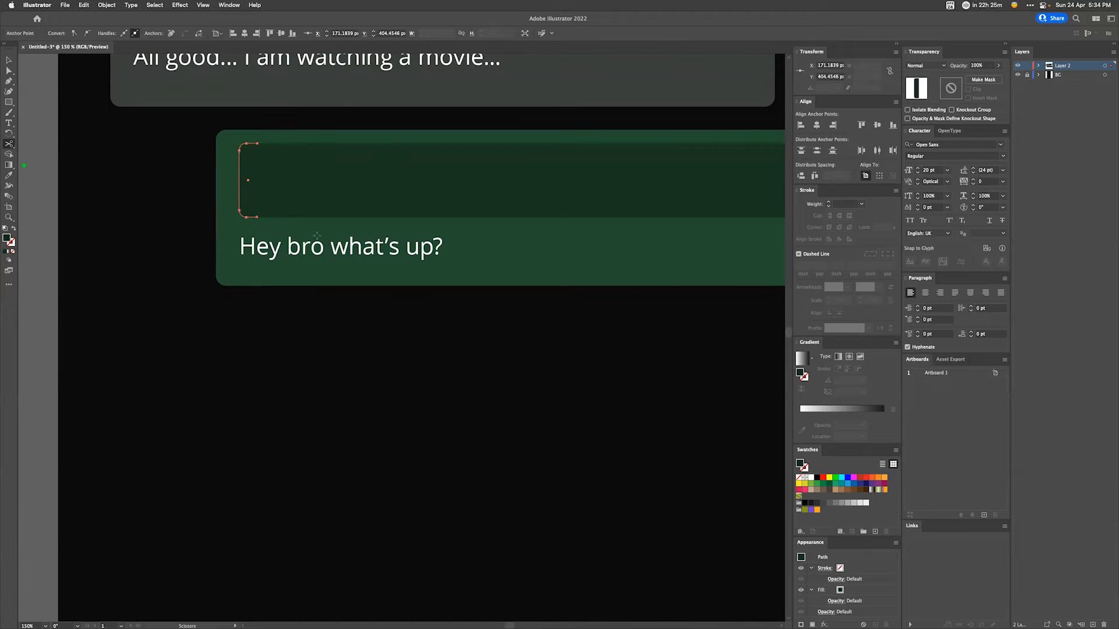
key(v)
click(396, 191)
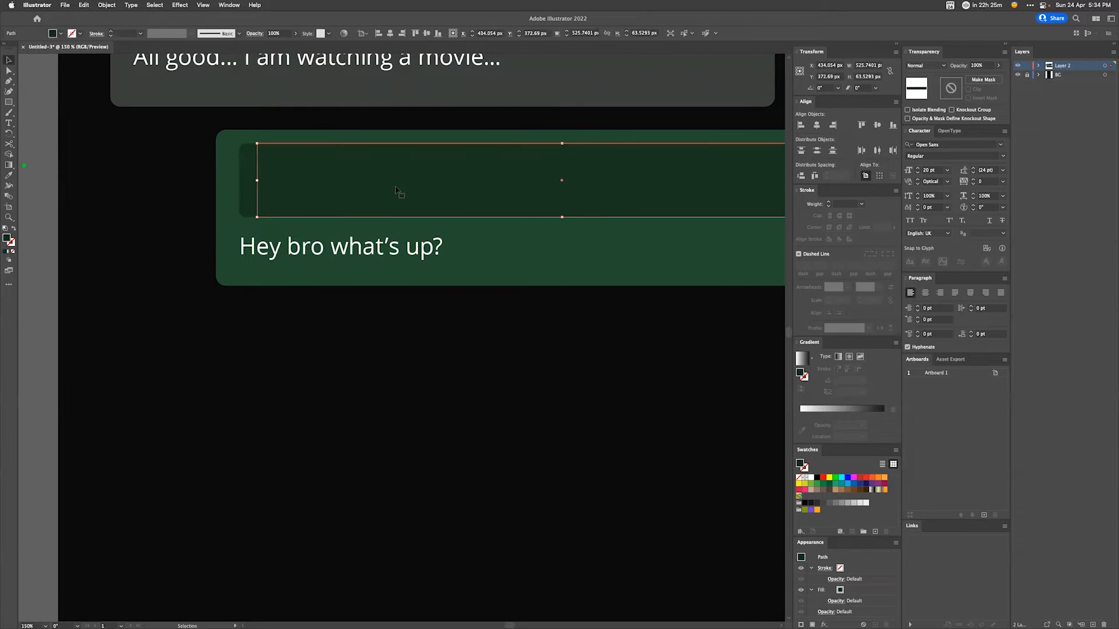
key(Delete)
Step: Fill the remaining narrow strip at the rectangle's left end with blue 0963ce
click(245, 155)
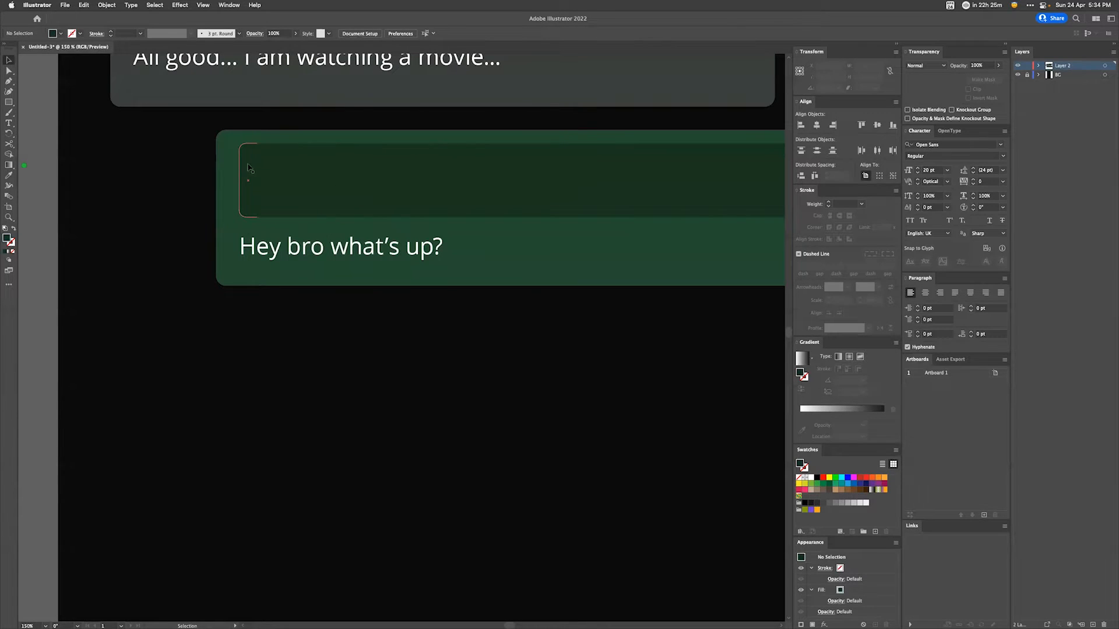
double_click(7, 238)
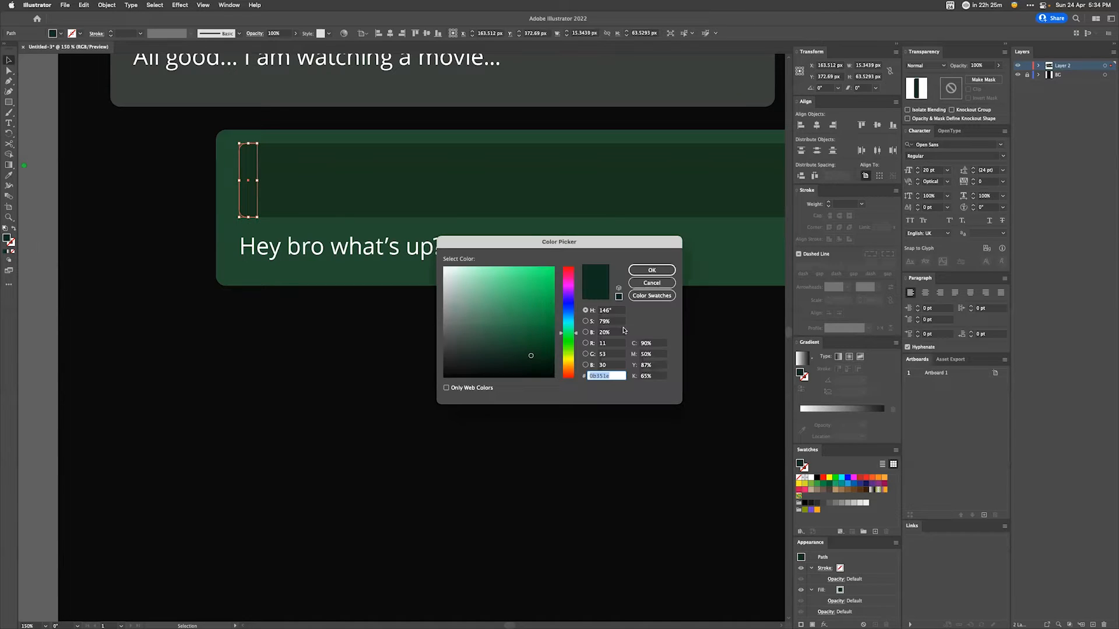
click(569, 313)
click(544, 282)
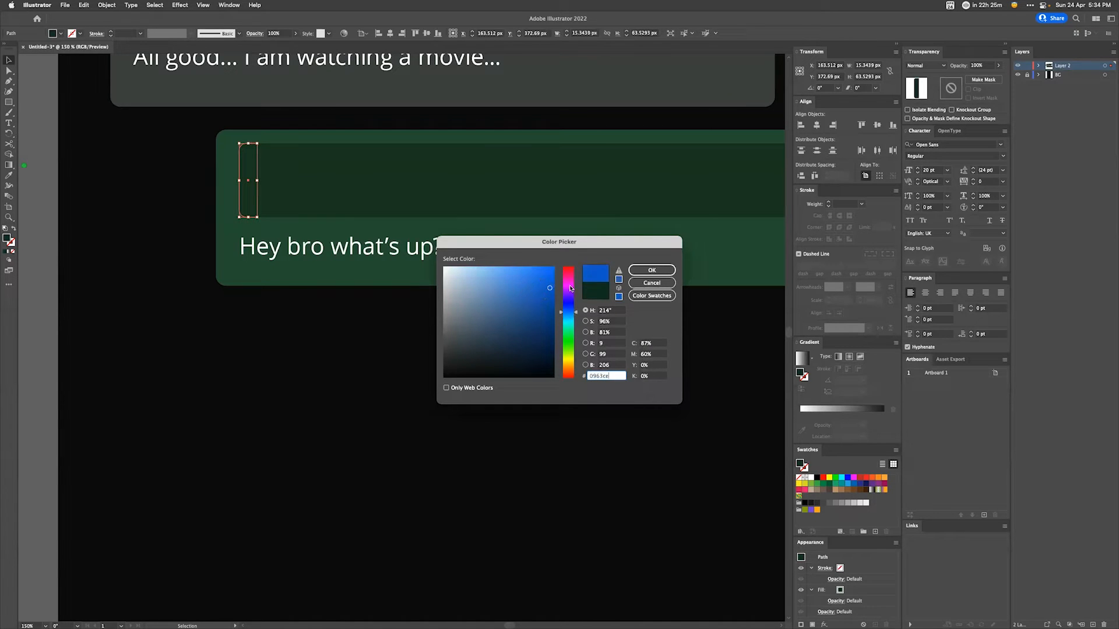
click(661, 270)
click(149, 280)
Step: Close the blue strip's open right side with the Pen tool, joining its top and bottom end points
key(a)
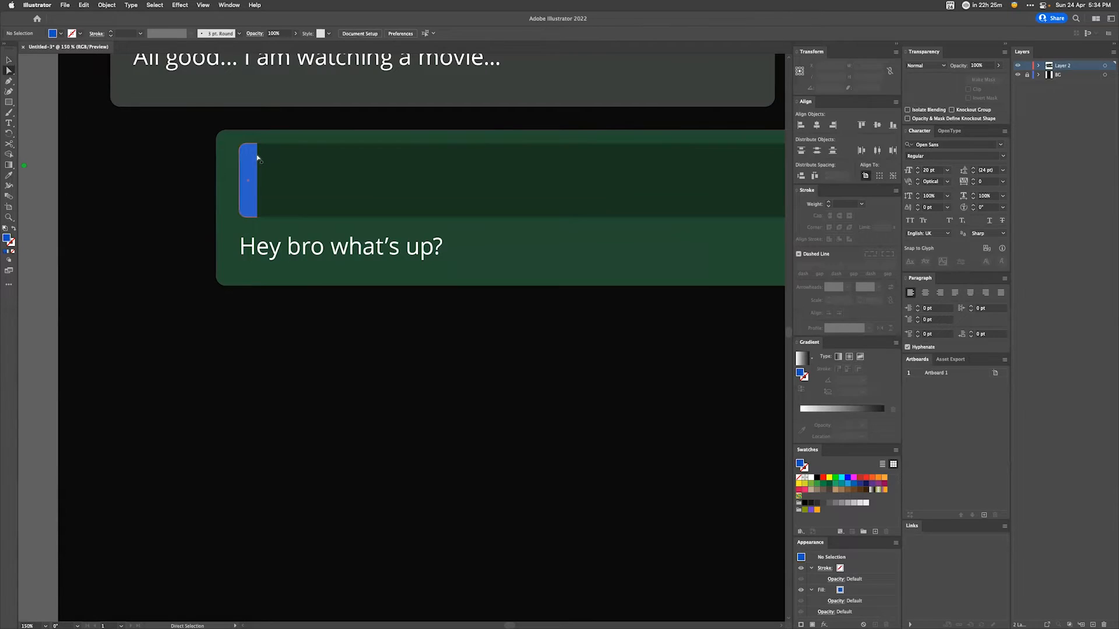
click(257, 143)
shift+click(257, 218)
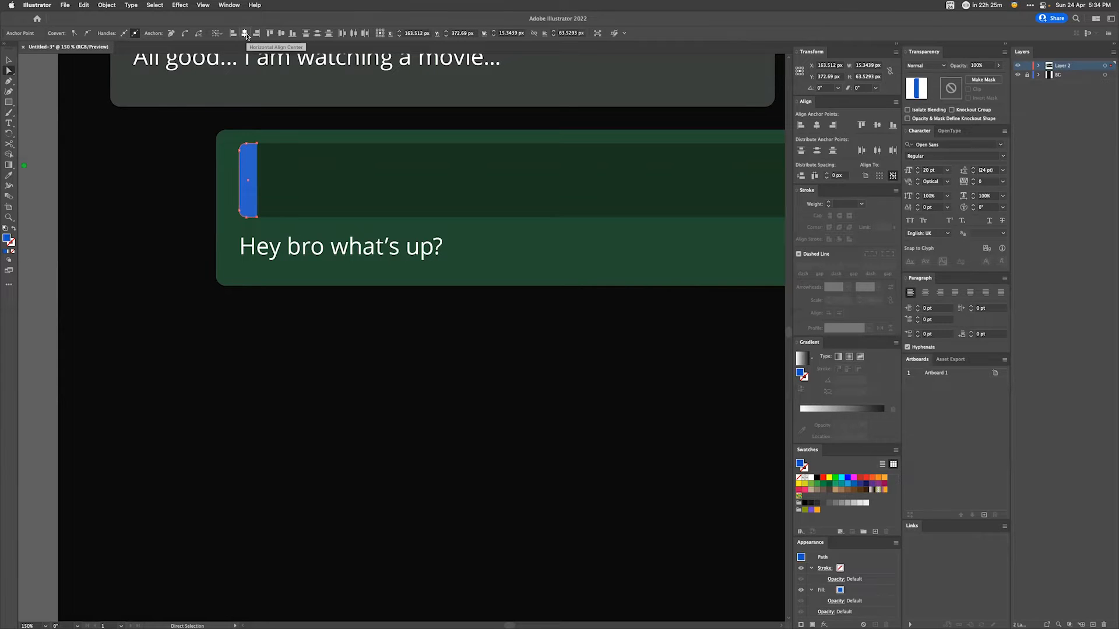
click(277, 160)
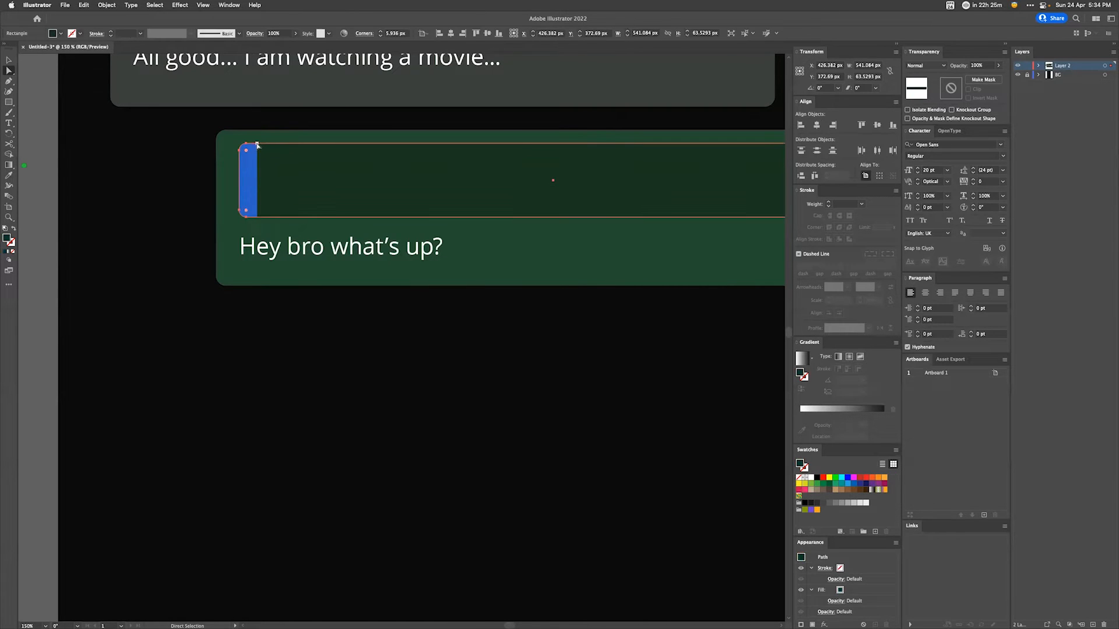
key(p)
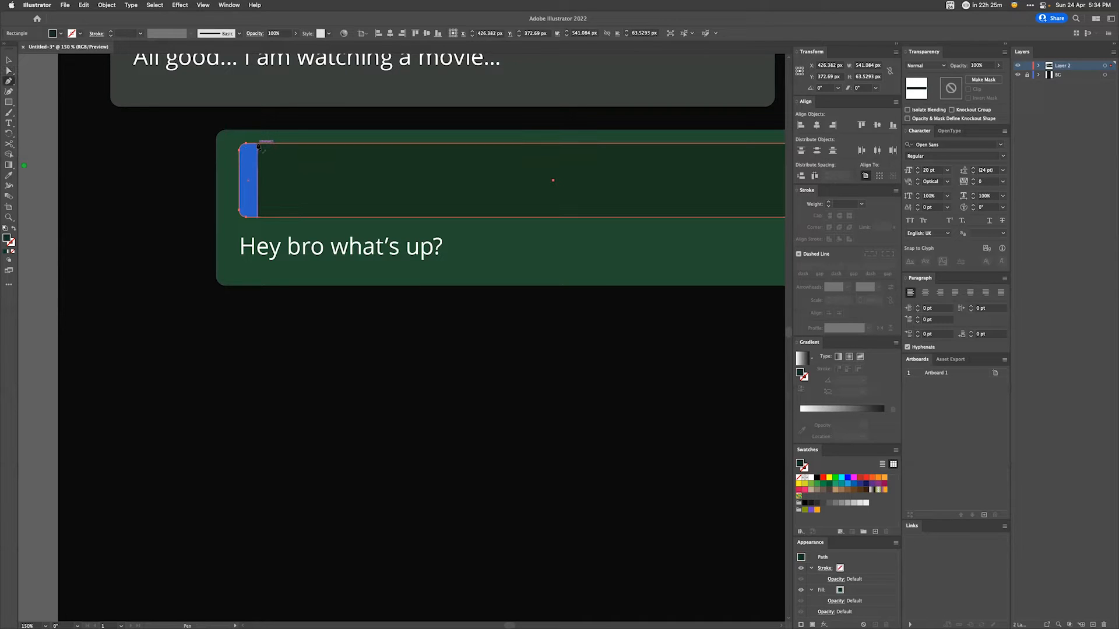
click(257, 144)
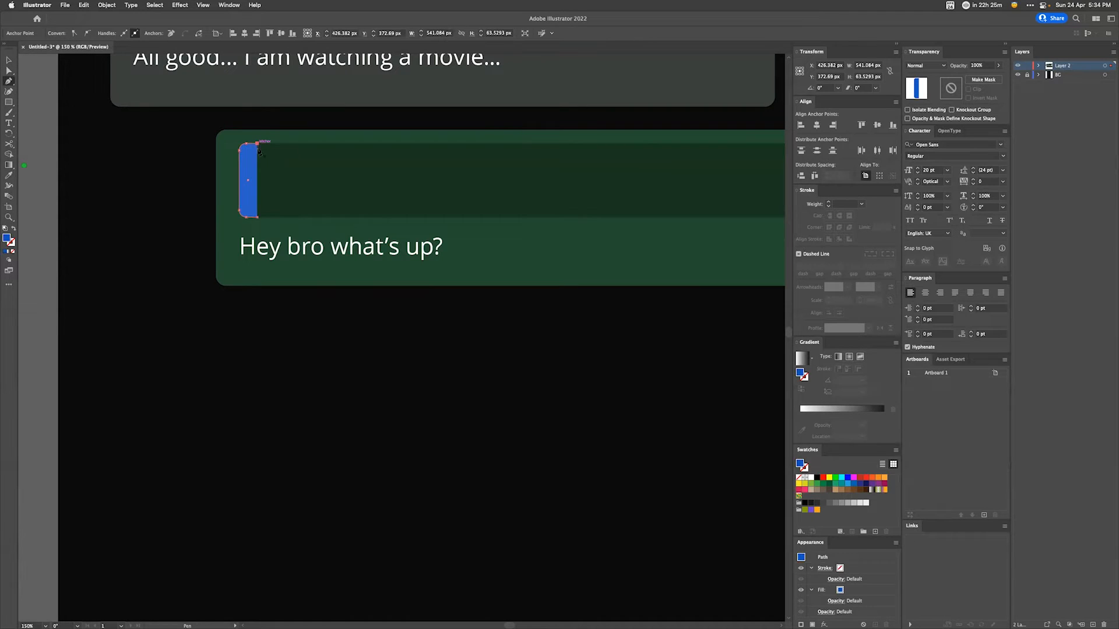
click(257, 218)
key(v)
shift+click(325, 168)
Step: Narrow the blue strip by moving its two right anchor points 6 px to the left
key(a)
click(257, 144)
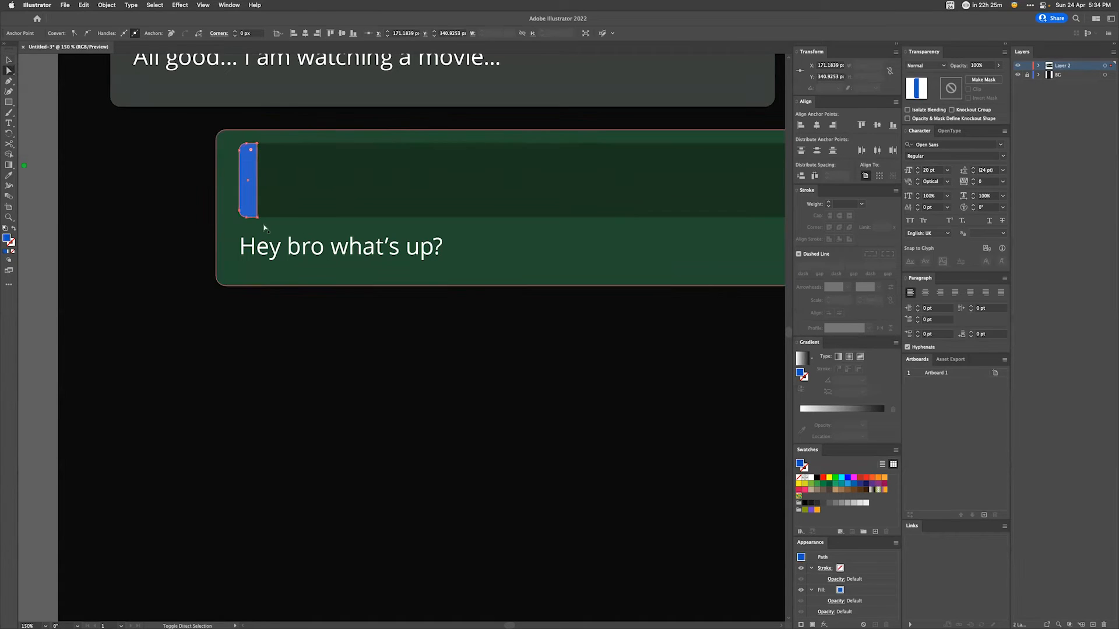
shift+click(504, 217)
key(Left)
key(Left)
key(Left)
key(Left)
key(Left)
key(Left)
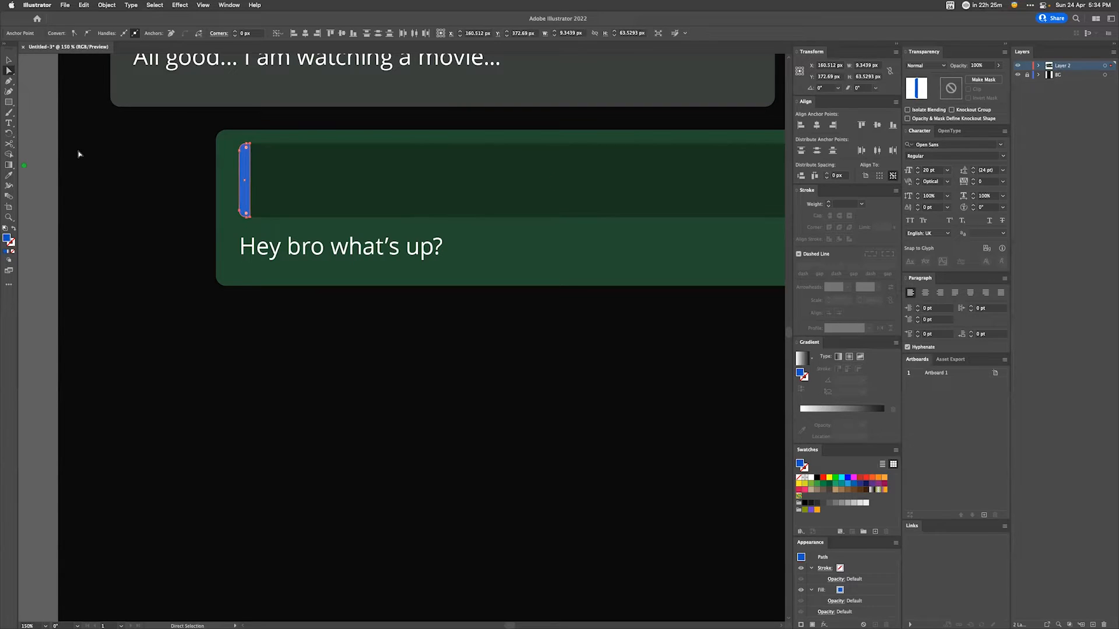
Step: Duplicate the "All good... I am watching a movie..." text, bring the copy to the front, and place it inside the quote box
click(195, 200)
key(super+0)
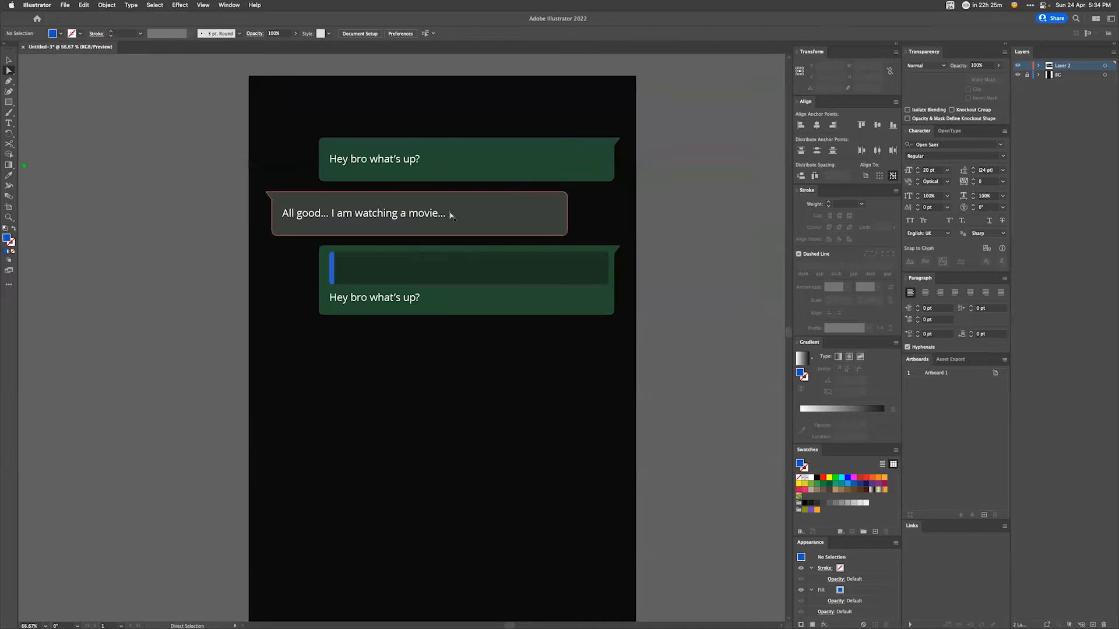
drag(517, 175, 481, 208)
key(v)
drag(287, 248, 339, 274)
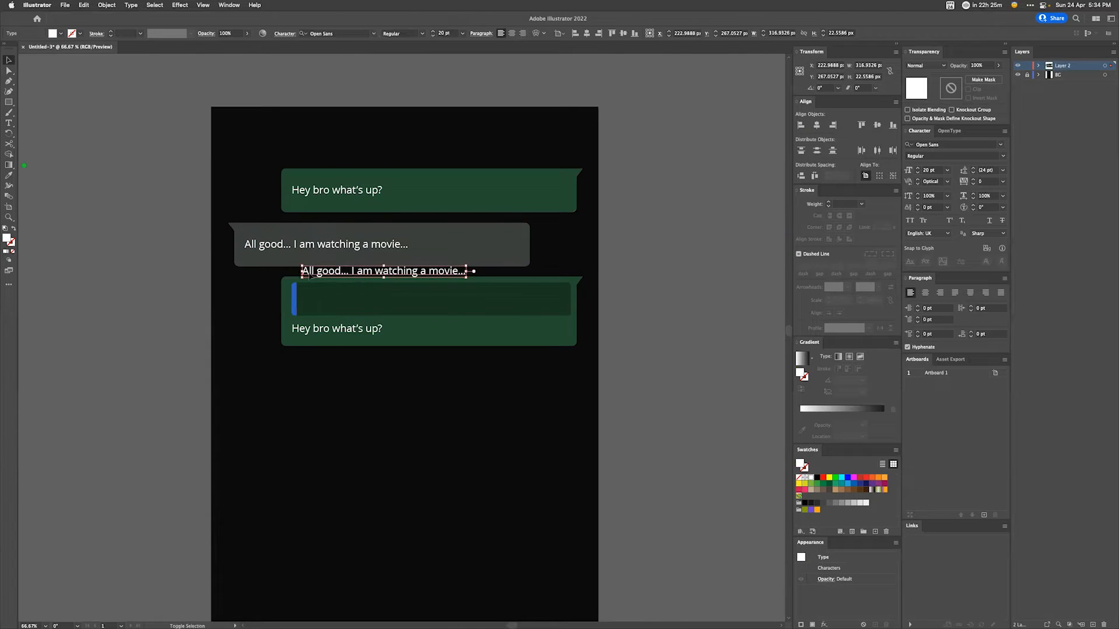
key(shift+super+bracketright)
drag(320, 274, 321, 303)
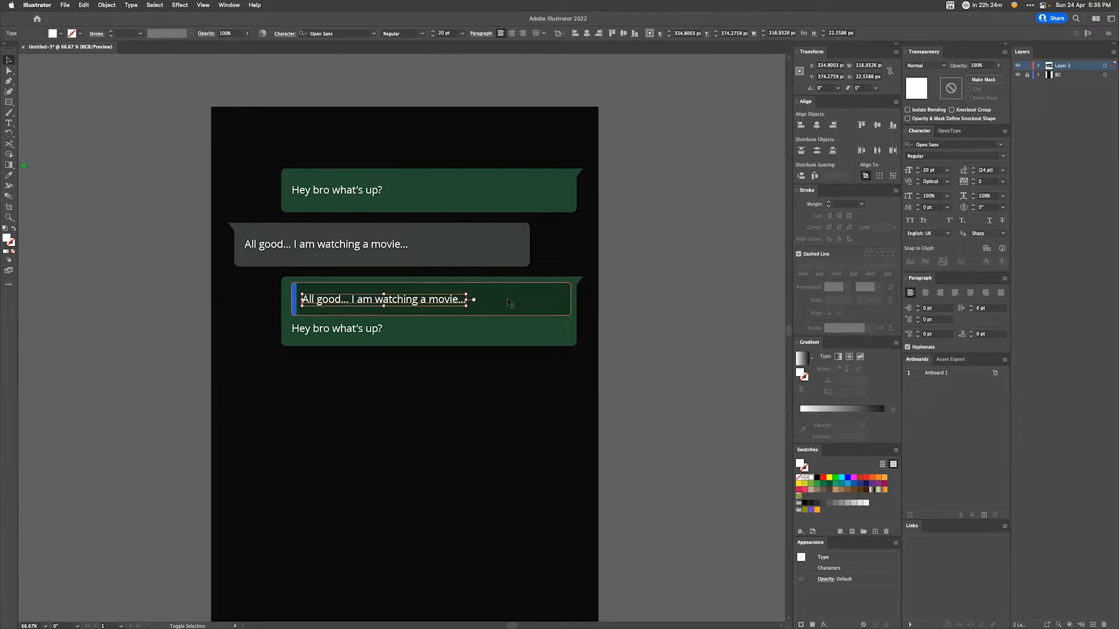
Step: Centre the copied quote text vertically on the dark quote box, using the box as the key object
shift+click(510, 302)
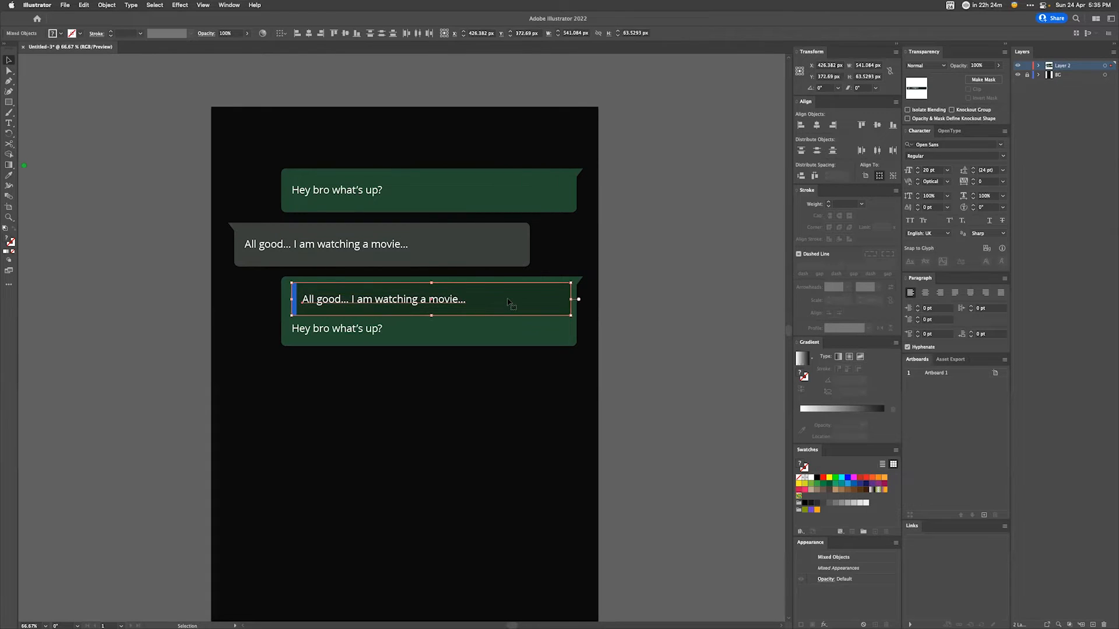
click(509, 303)
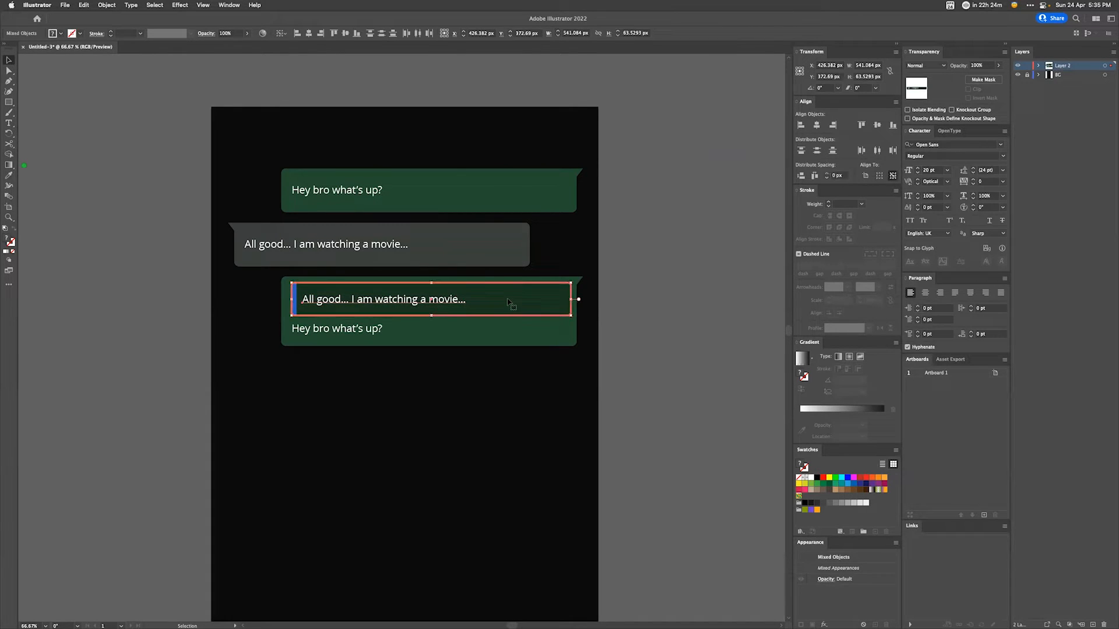
click(346, 33)
click(662, 300)
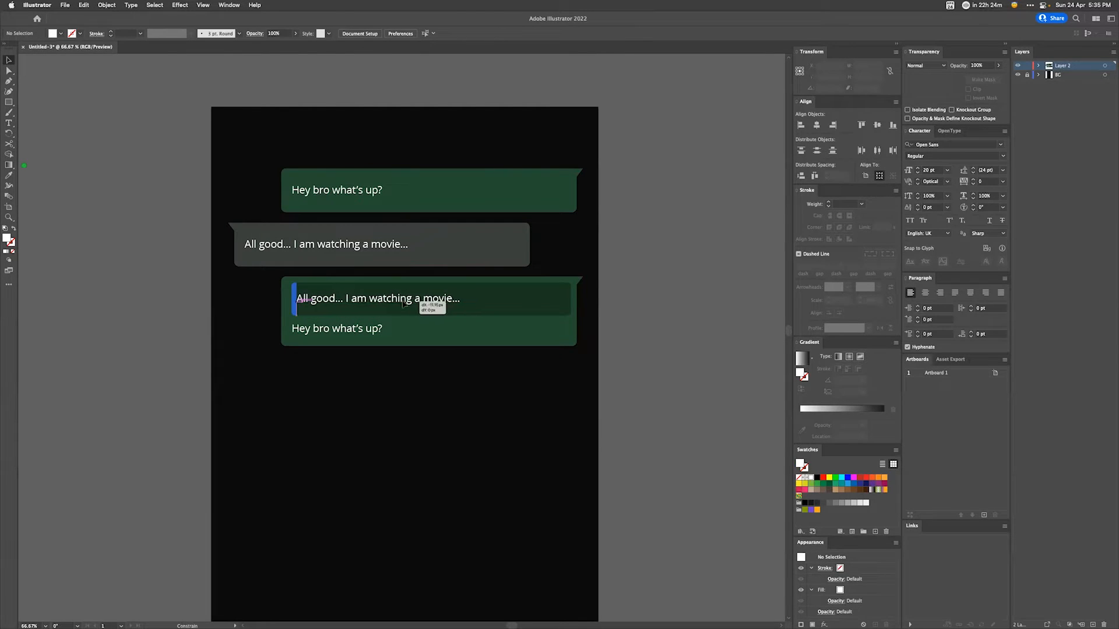
Step: Space the quote text 10 px to the right of the blue strip and fill it with a grey swatch
click(407, 301)
key(shift+Right)
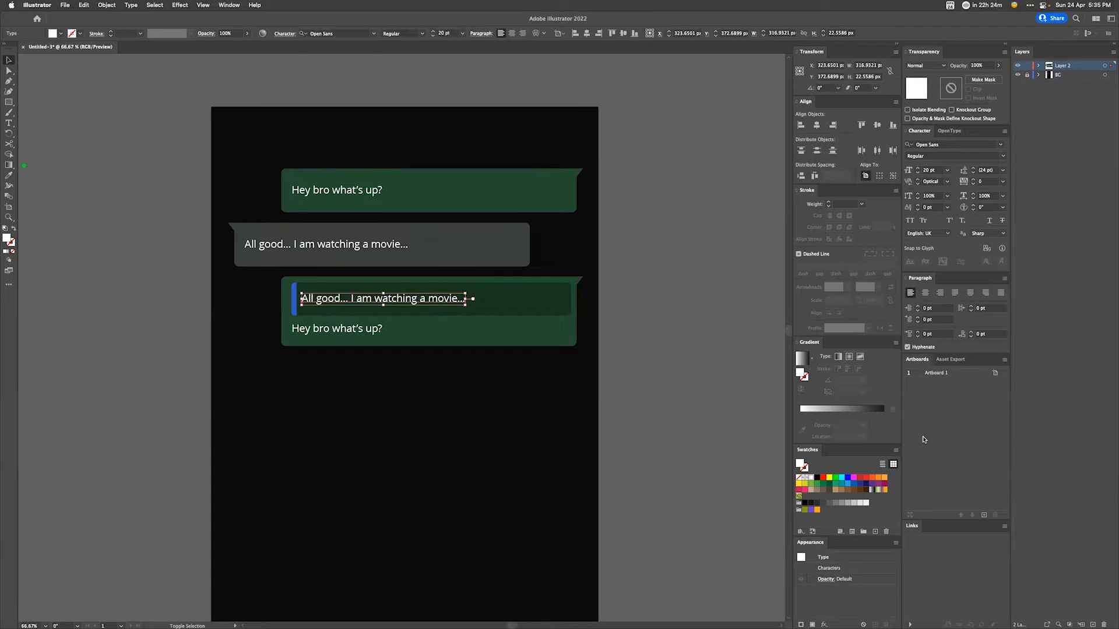
key(shift+Right)
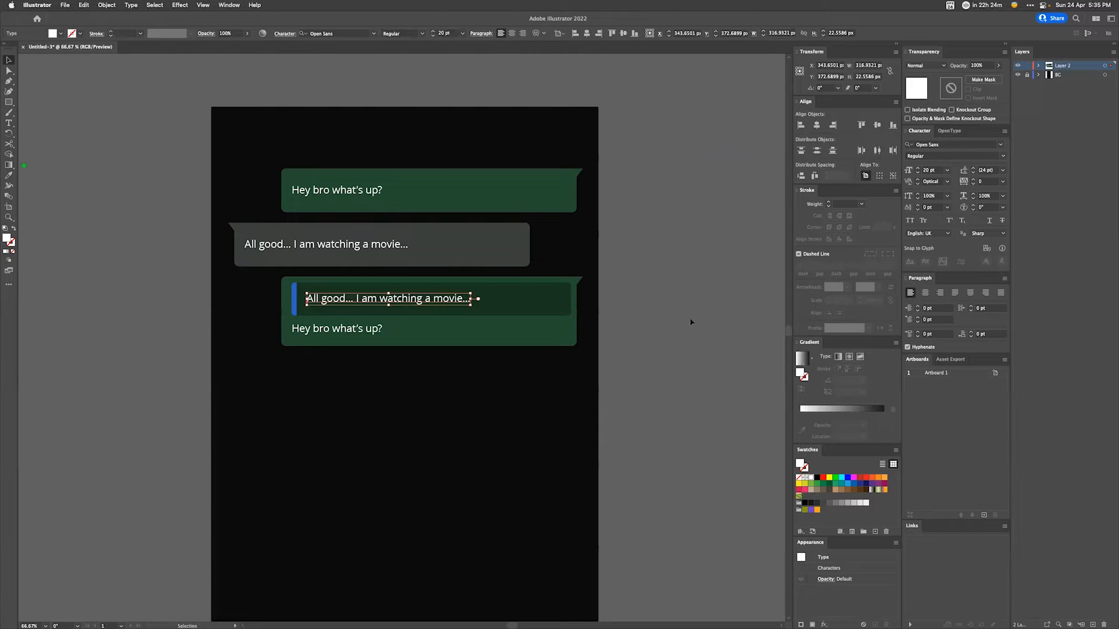
click(441, 484)
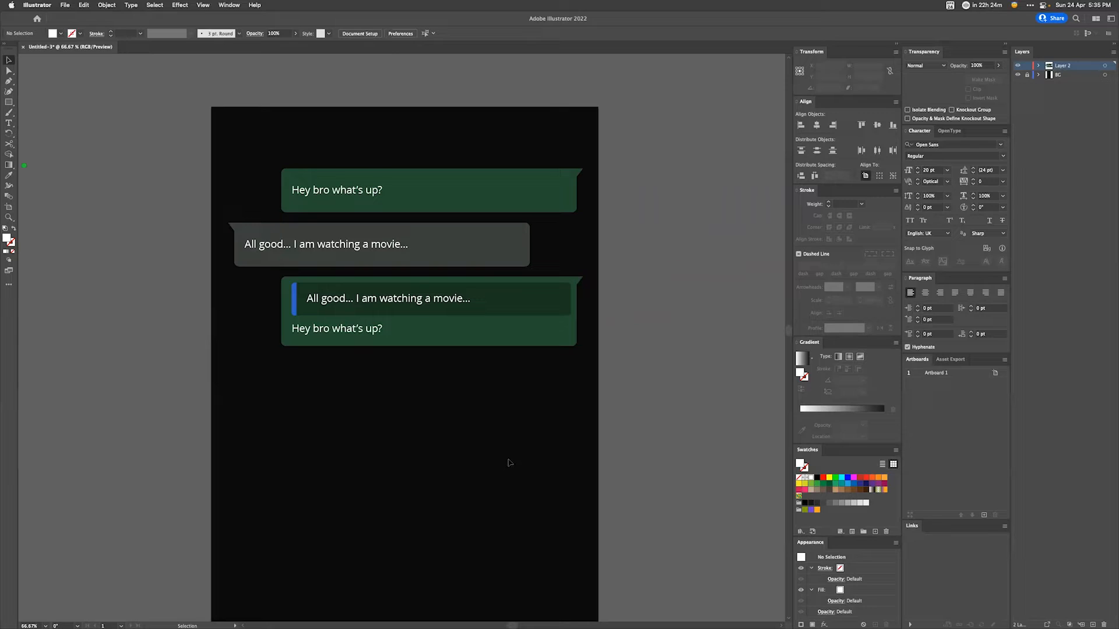
click(403, 304)
key(shift+Left)
key(shift+Left)
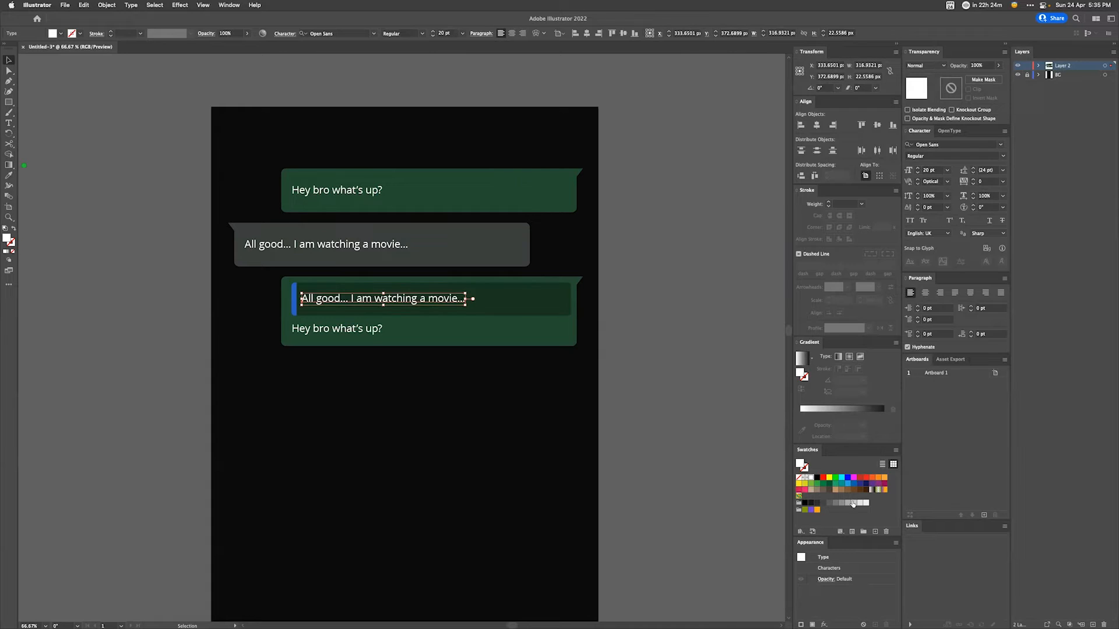
click(852, 503)
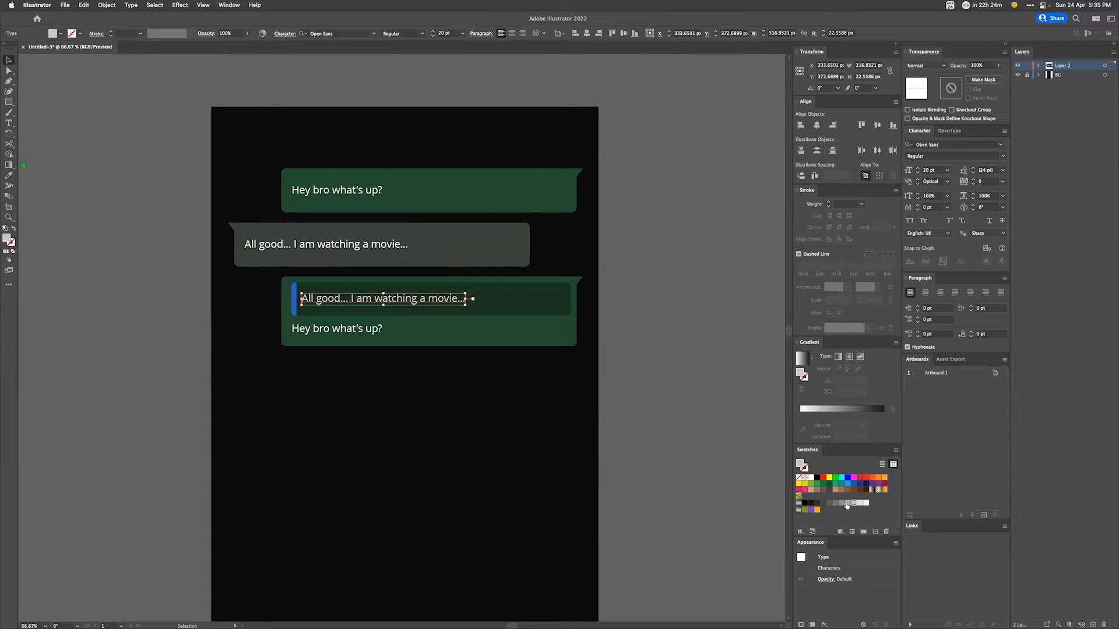
click(676, 462)
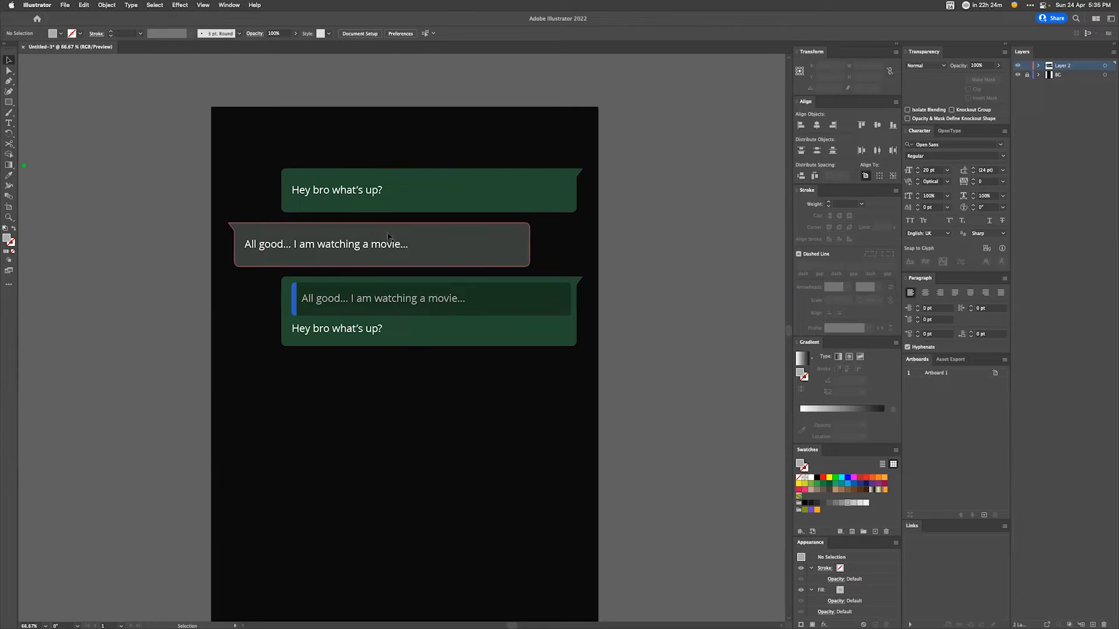
Step: Replace the message text below the quote box with "What movie are you watching?"
double_click(352, 332)
key(super+a)
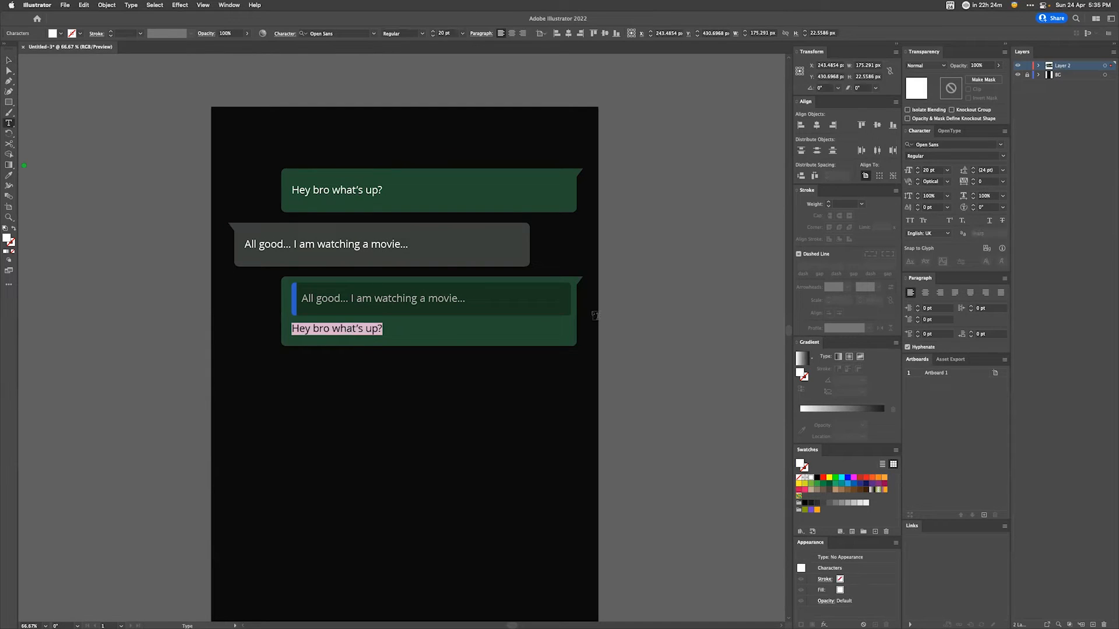
text(What movie are )
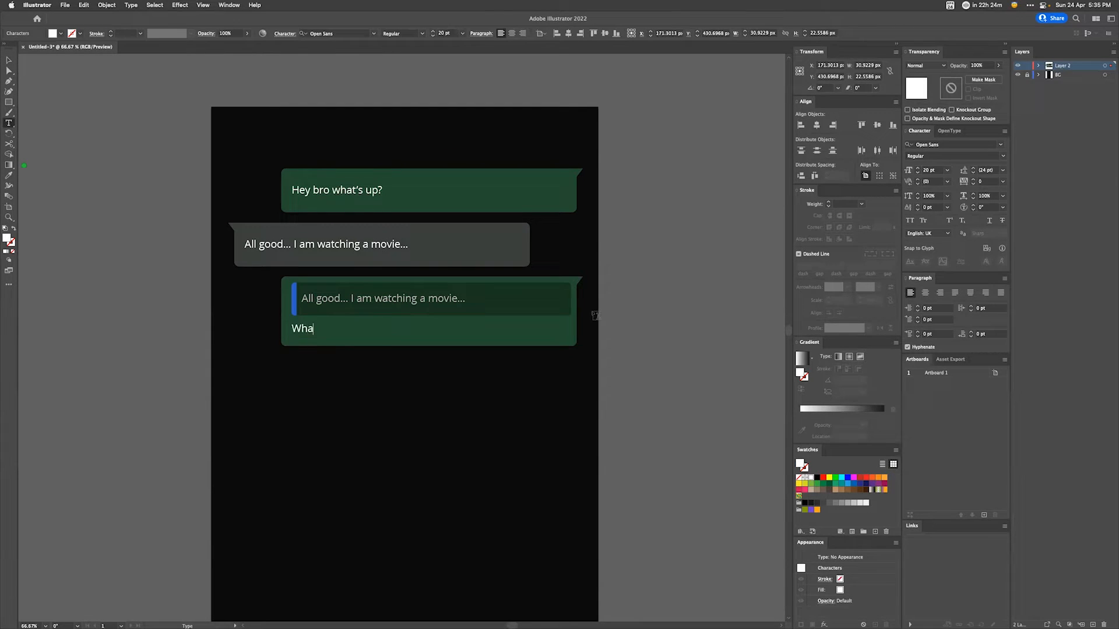
text(you watching?)
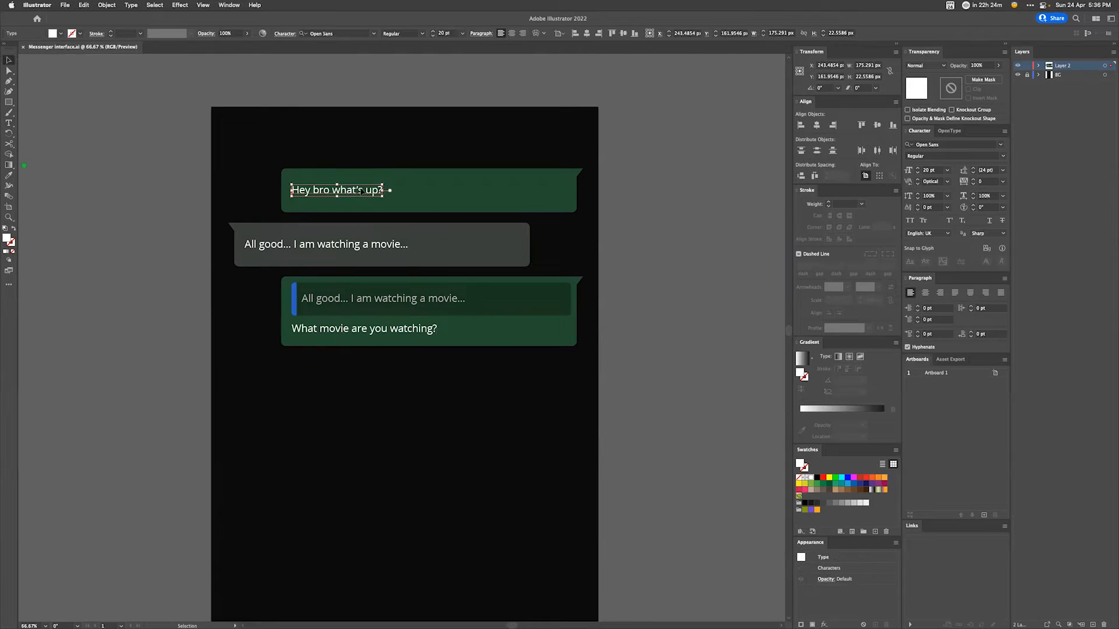
Step: Duplicate the first bubble's message text into its lower right corner and change the copy to "5:36 pm"
drag(361, 190, 548, 206)
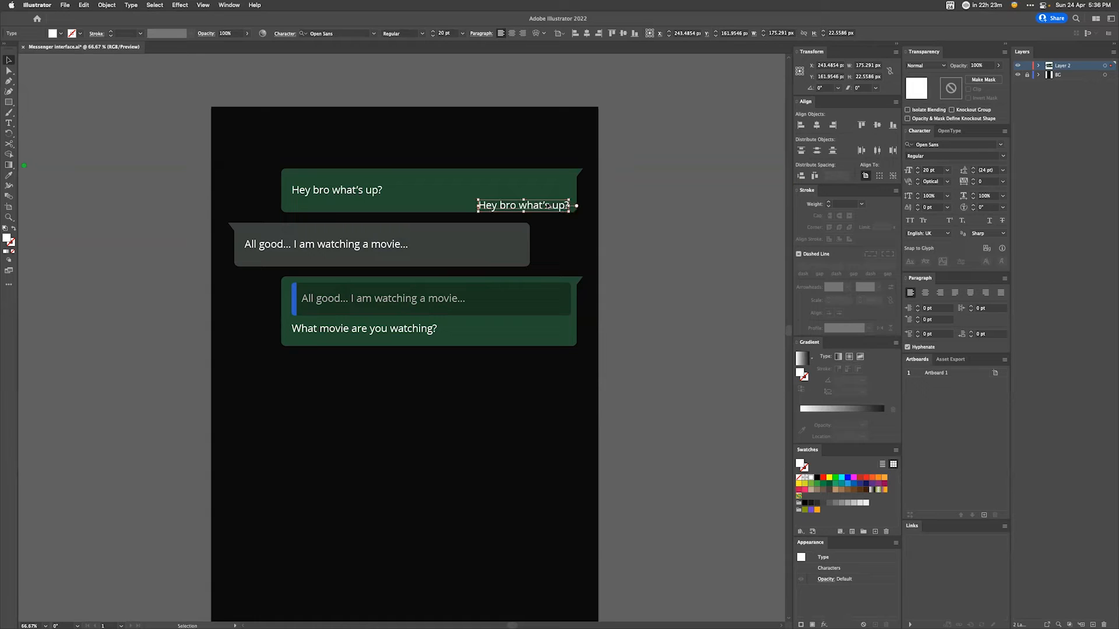
double_click(552, 208)
key(super+a)
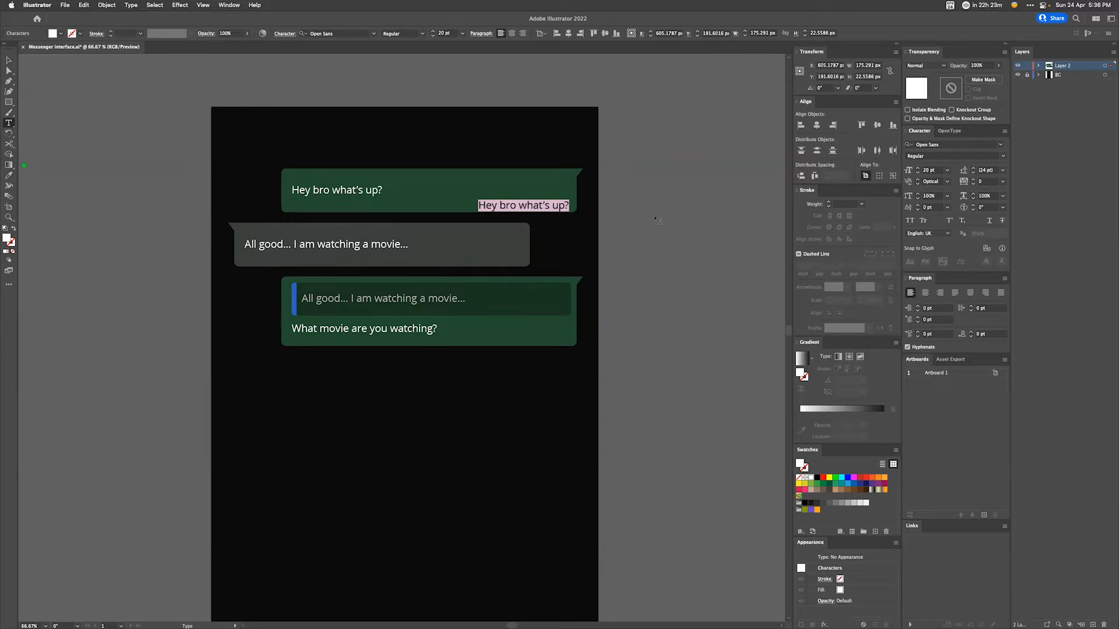
text(5:36 pm)
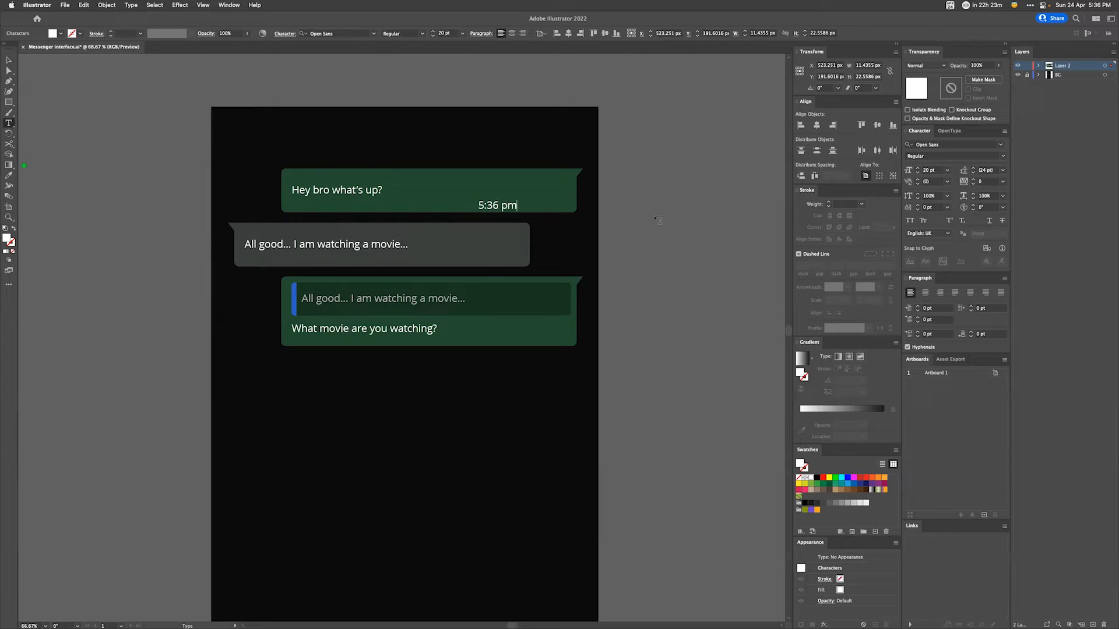
key(Escape)
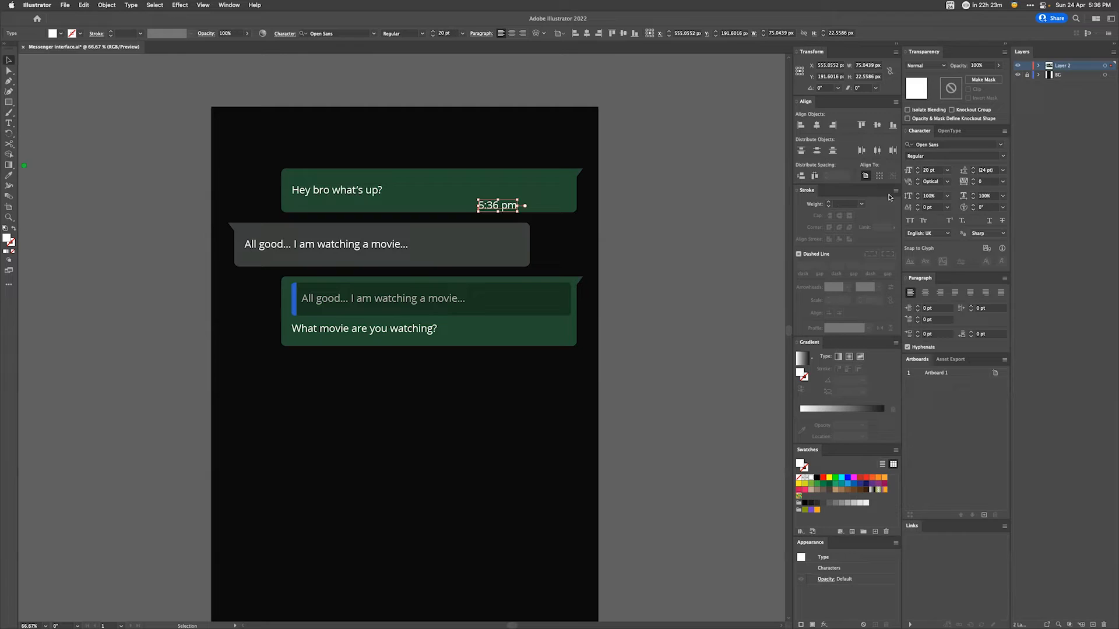
Step: Set the font size of the 5:36 pm timestamp to 14 pt
click(931, 170)
key(Down)
key(Down)
key(Down)
key(Down)
key(Down)
key(Down)
key(Down)
key(Up)
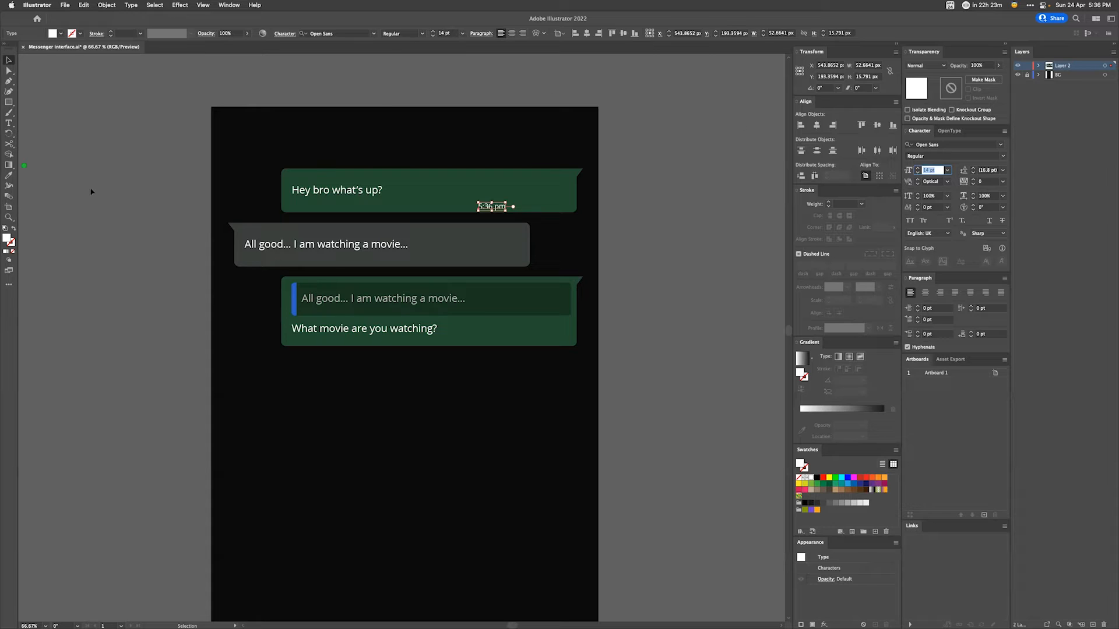
click(91, 192)
Step: Align the timestamp with the first bubble's right edge and offset it 40 px to the left
drag(496, 212, 568, 214)
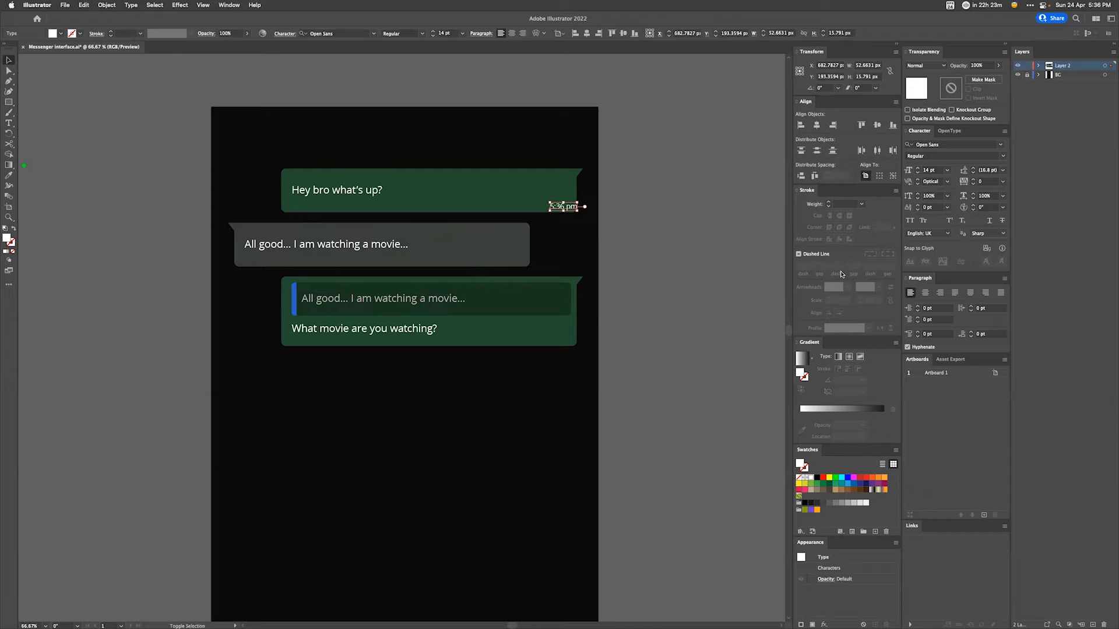
key(shift+Left)
key(shift+Left)
key(shift+Left)
key(shift+Left)
click(617, 225)
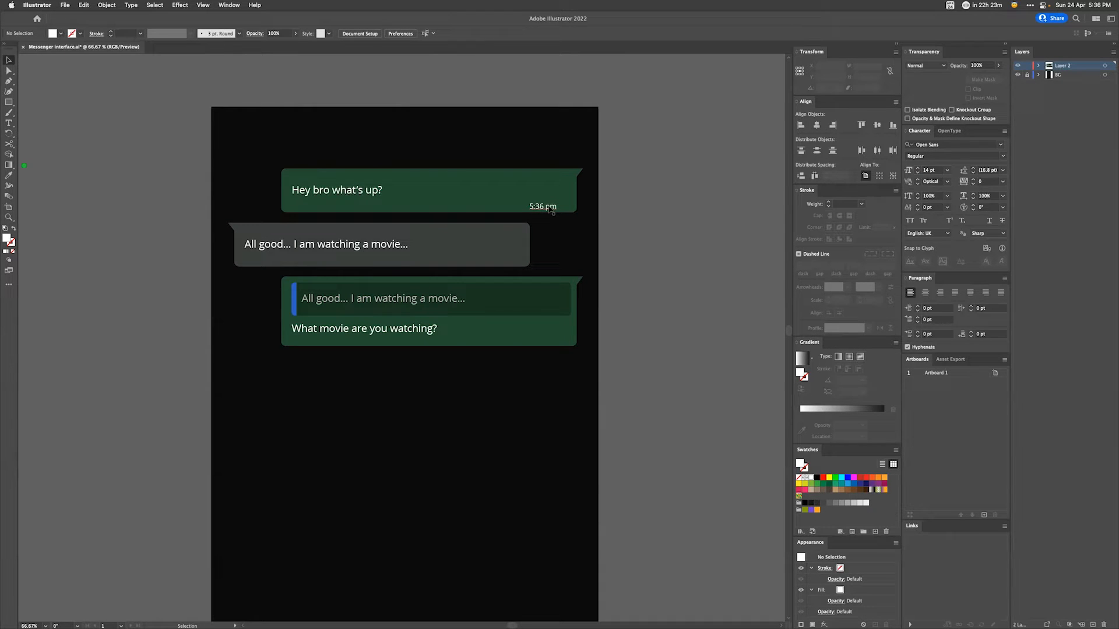
Step: Fine-tune the timestamp's vertical position so it sits just above the first bubble's bottom edge
click(551, 210)
key(super+shift+a)
key(super+1)
drag(720, 188, 419, 385)
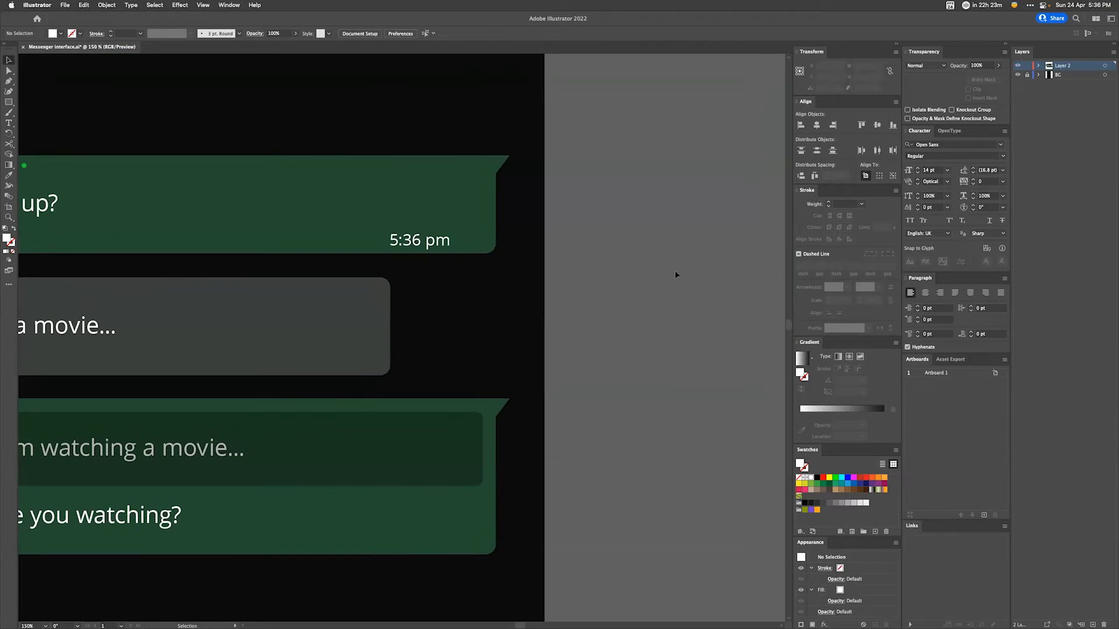
drag(423, 246, 424, 252)
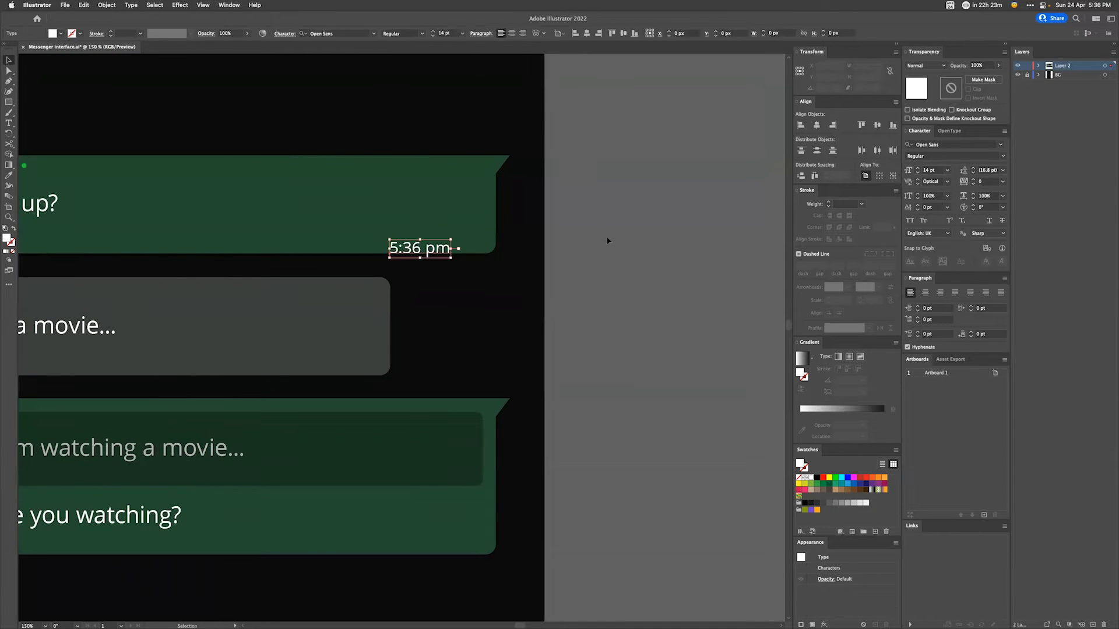
key(shift+Up)
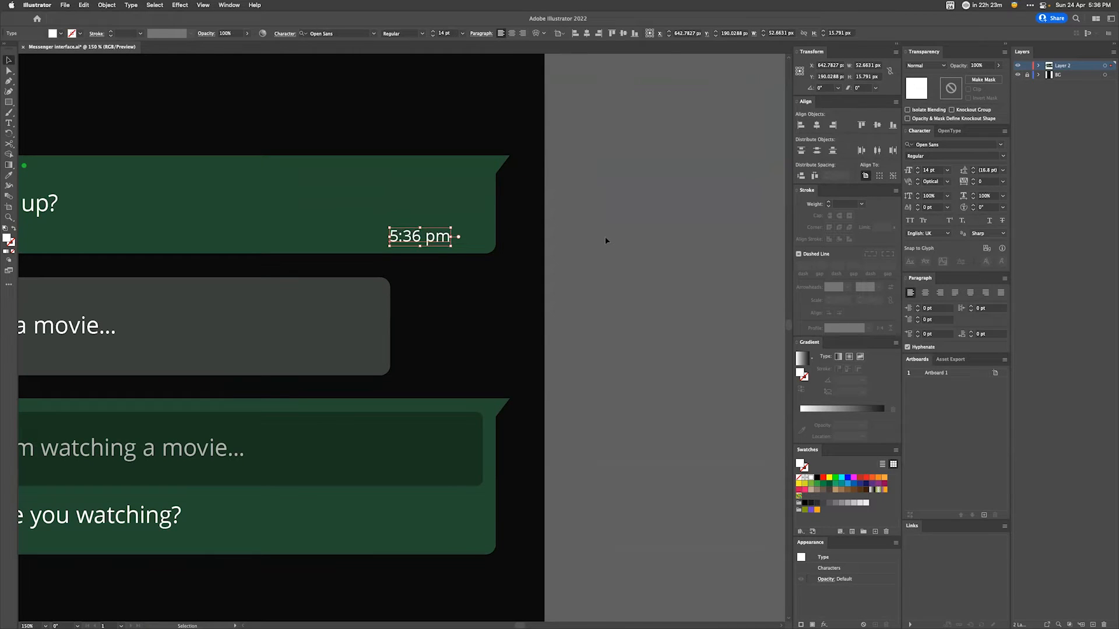
key(Down)
key(Down)
key(Down)
key(Down)
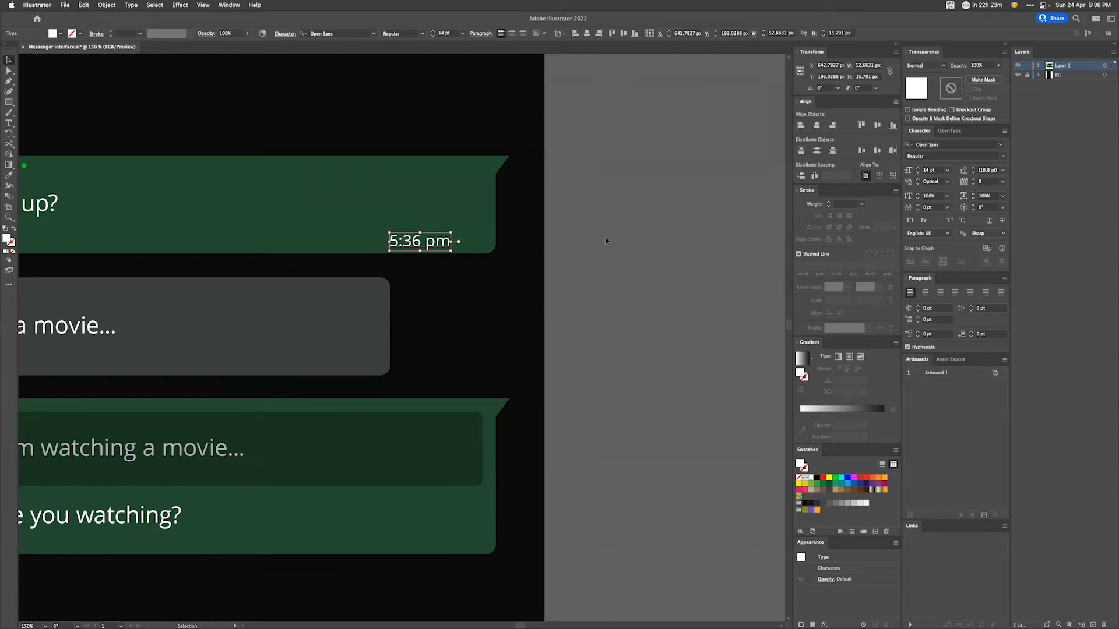
click(605, 238)
Step: Copy the 5:36 pm timestamp to the lower right of the reply bubble and raise it slightly above the bottom edge
scroll(595, 330, down, 5)
scroll(594, 329, left, 3)
drag(522, 121, 505, 425)
key(Up)
key(Up)
key(Up)
key(Up)
key(Up)
Step: Copy the timestamp to the grey bubble's lower right corner, about 10 px from its right edge and slightly above its bottom
drag(516, 115, 461, 245)
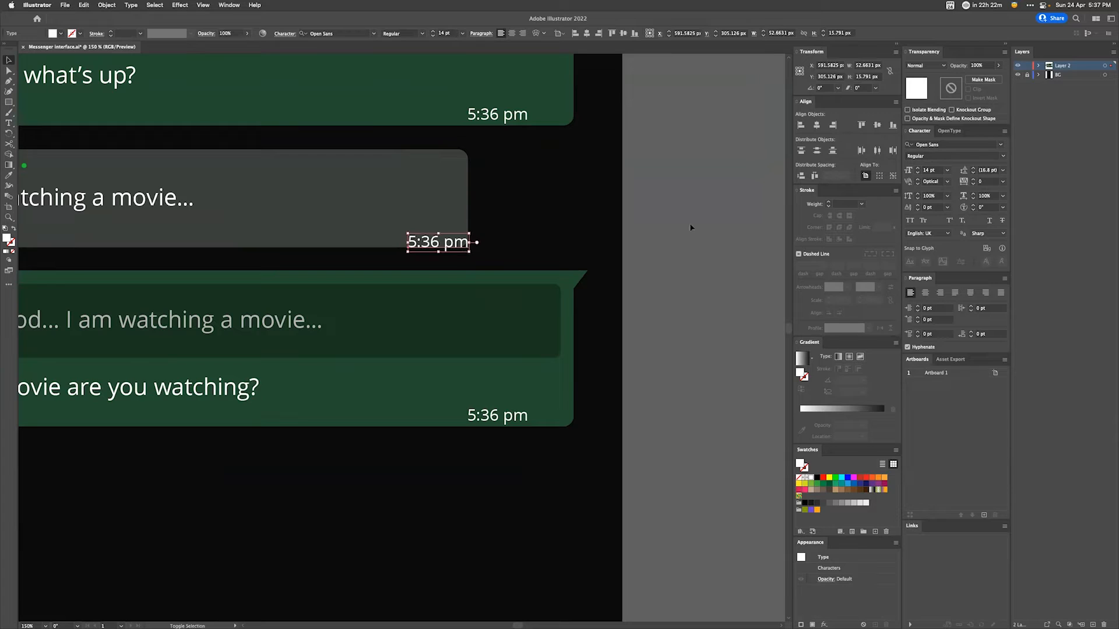
key(Up)
key(Up)
key(Up)
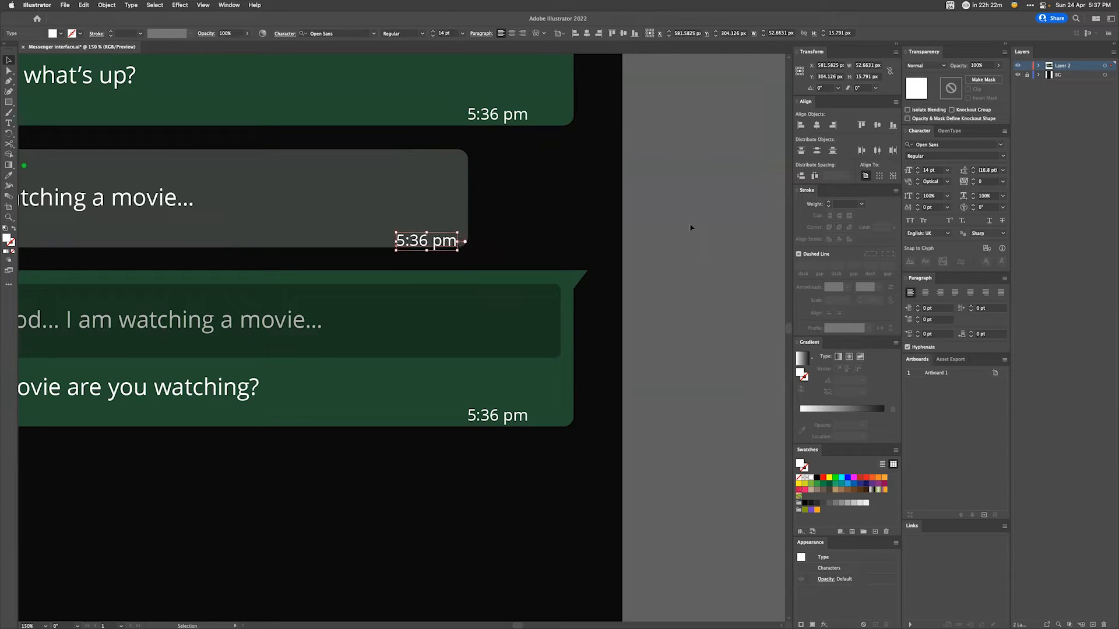
key(Up)
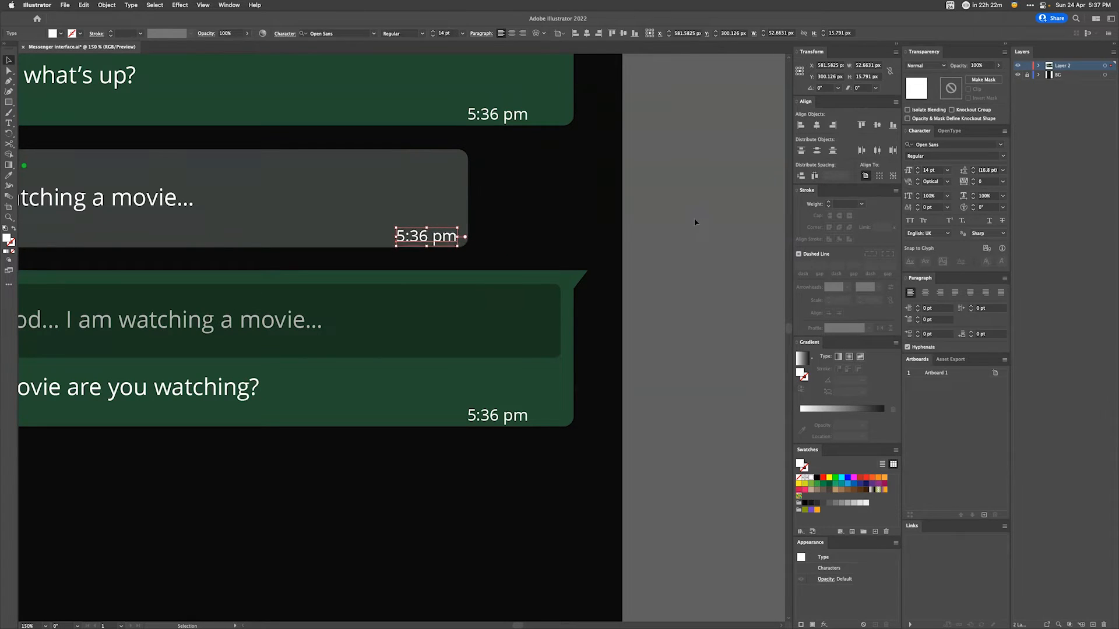
click(695, 222)
Step: Change the grey bubble's timestamp to 5:38 pm and the reply bubble's timestamp to 5:39 pm
key(t)
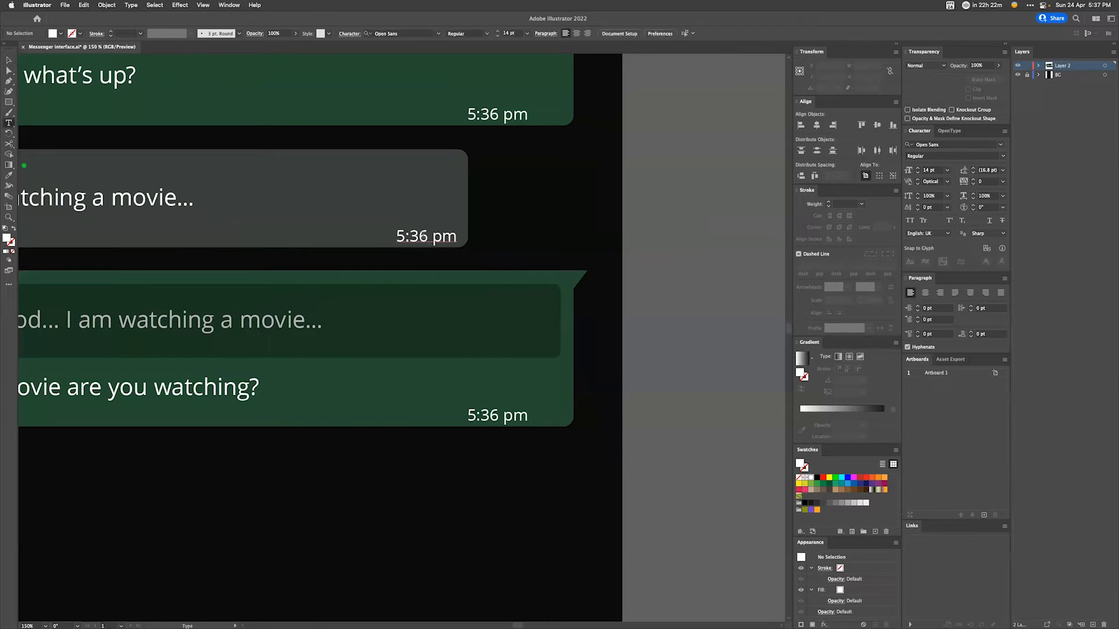
click(430, 238)
key(BackSpace)
text(8)
drag(499, 416, 491, 415)
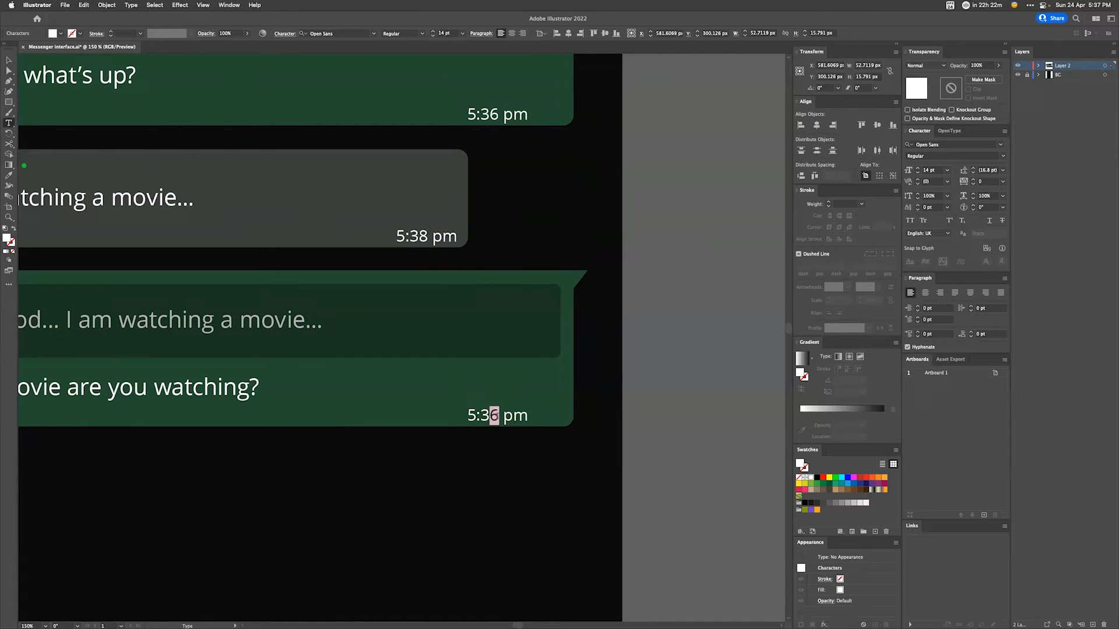
text(9)
key(Escape)
click(698, 364)
Step: Draw a check mark about 16 px wide and 12 px high with the Pen tool beside the 5:36 pm timestamp
drag(678, 343, 735, 364)
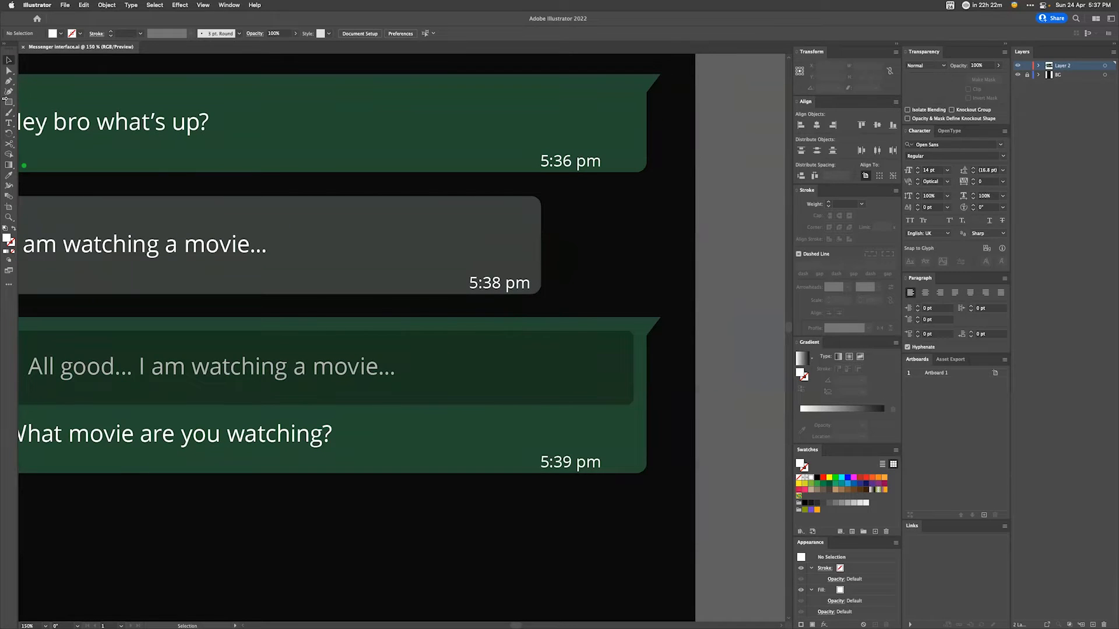
click(8, 81)
drag(618, 160, 628, 165)
click(635, 153)
super+click(722, 167)
key(v)
Step: Swap the check mark's fill and stroke, leaving it unfilled with a 1 pt stroke in a light grey swatch
click(627, 159)
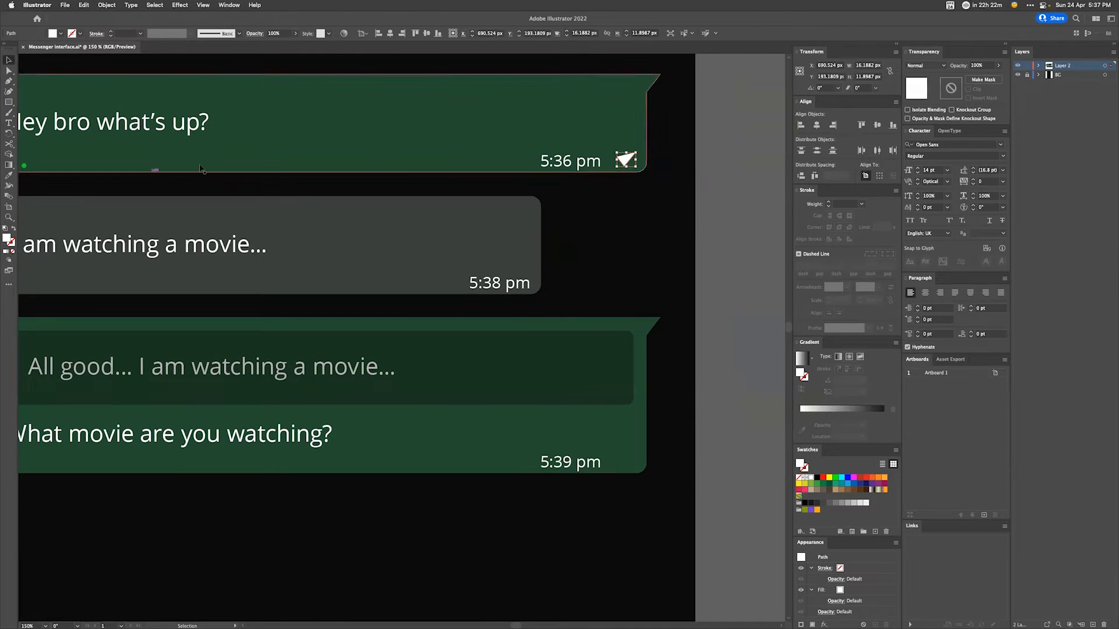
click(13, 230)
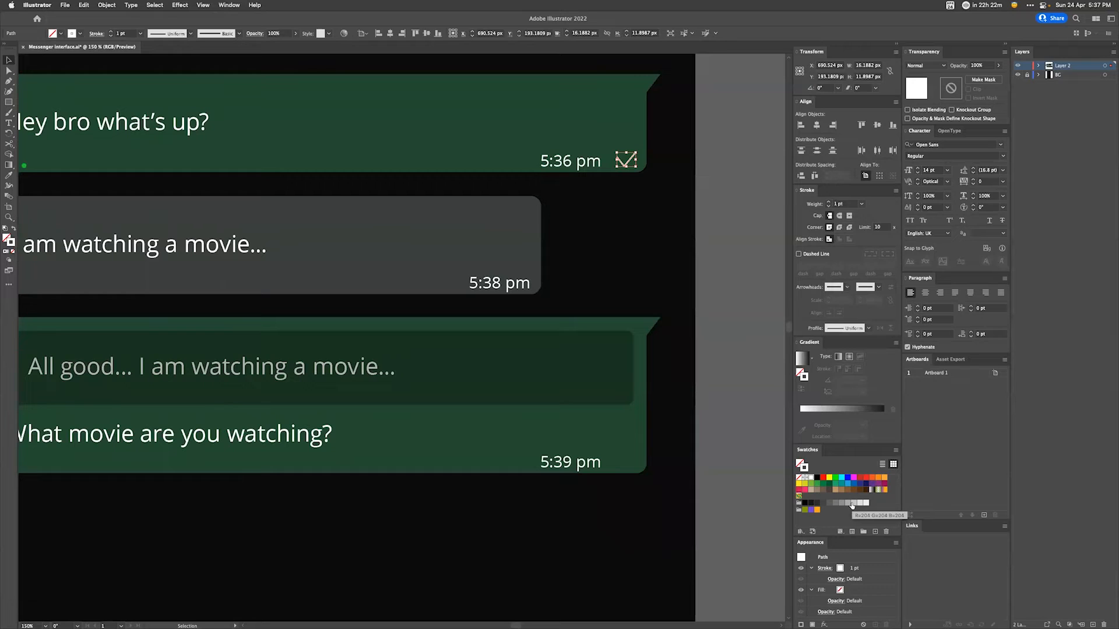
click(848, 504)
click(722, 217)
key(a)
click(616, 160)
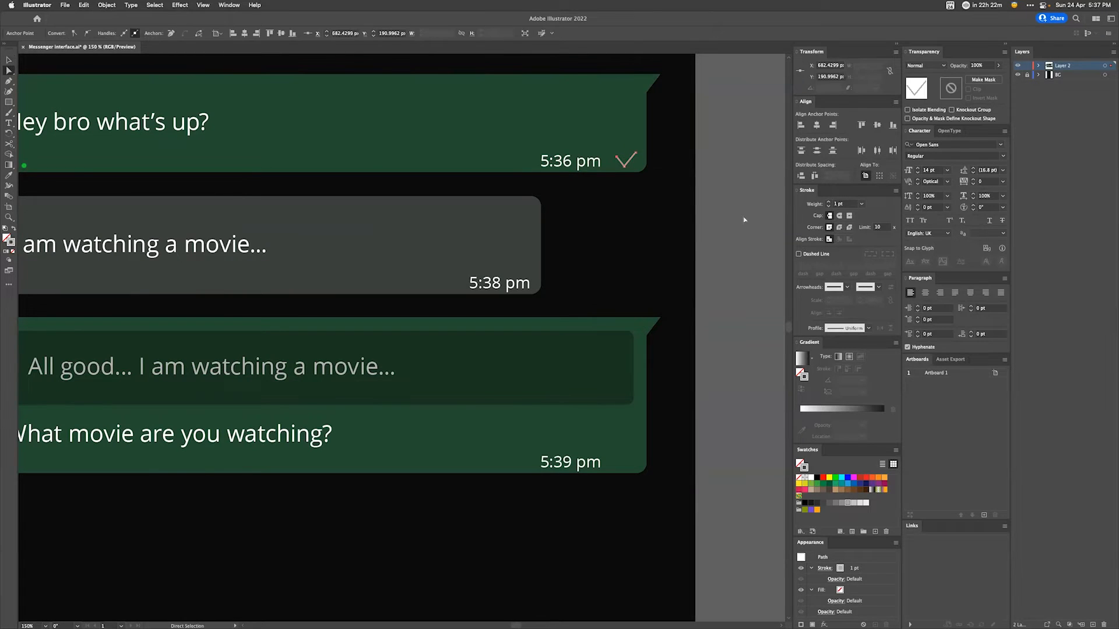
click(748, 215)
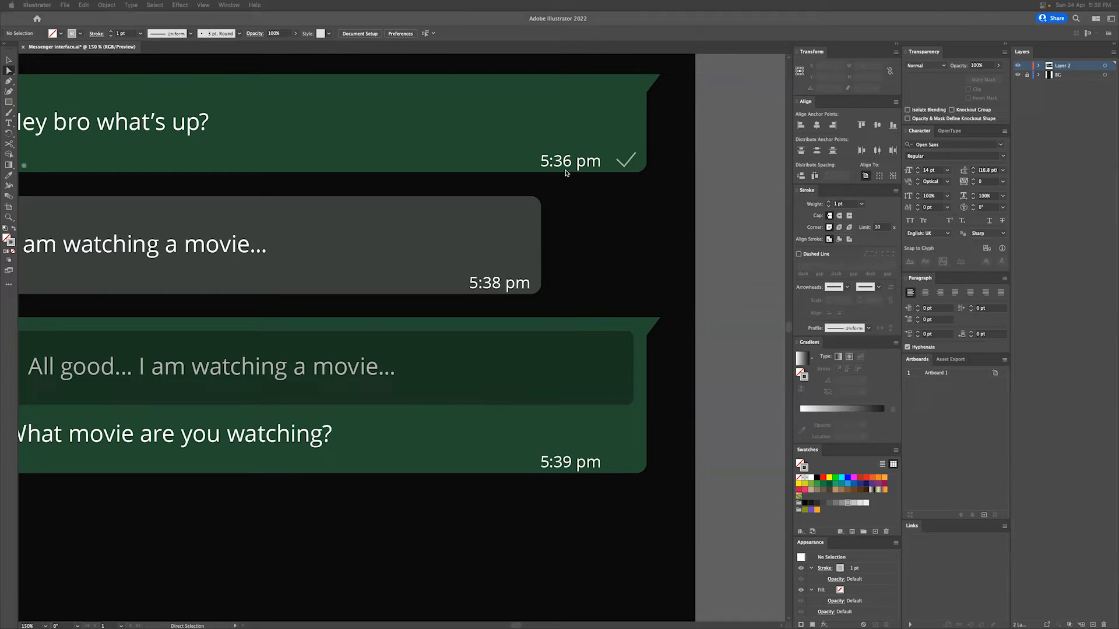
Step: Recolour the 5:36 pm, 5:38 pm and 5:39 pm timestamps with the check mark's light grey swatch as their fill
click(500, 283)
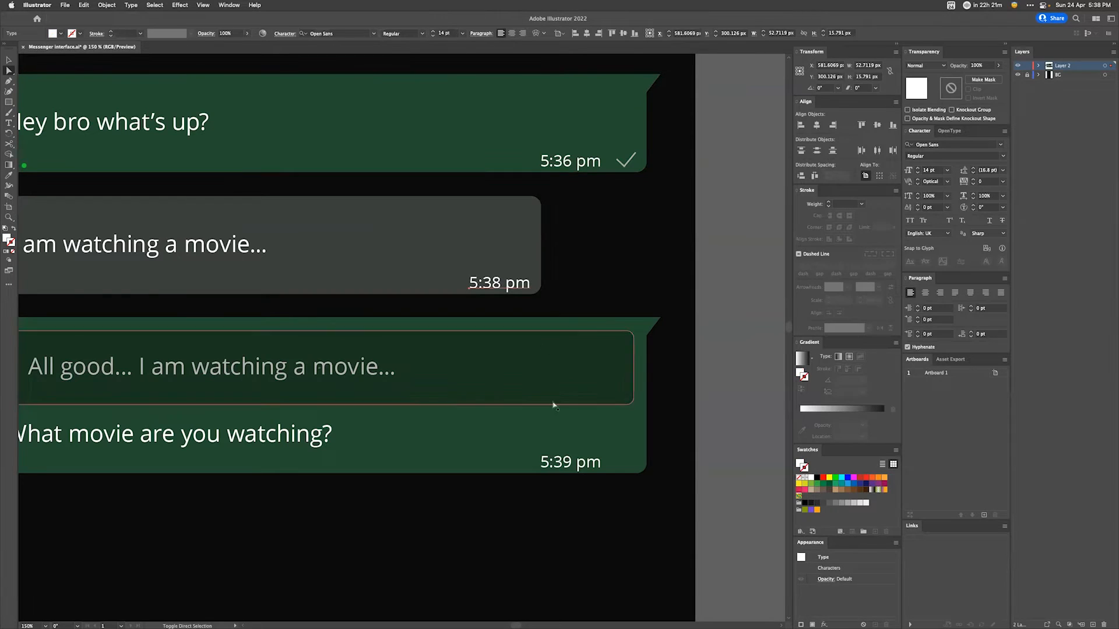
shift+click(571, 461)
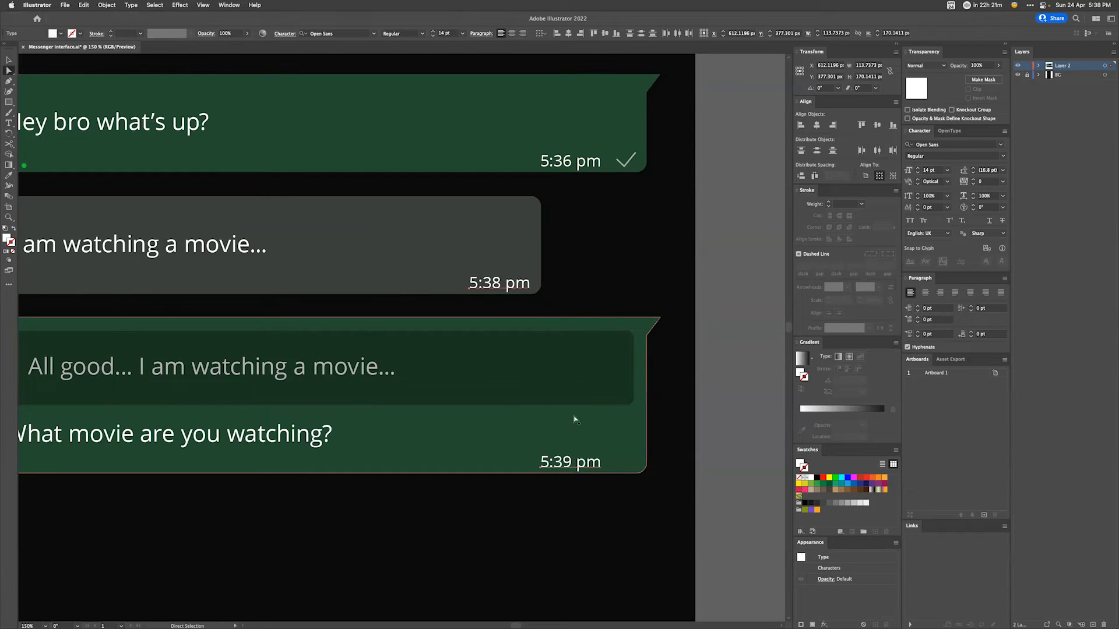
key(v)
click(568, 163)
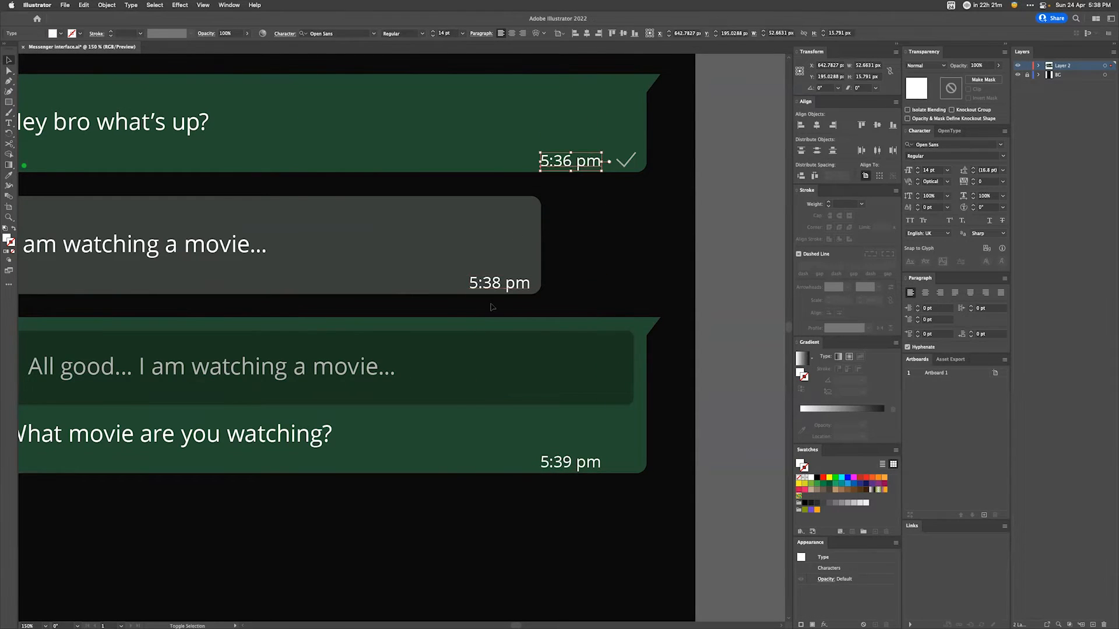
shift+click(493, 285)
shift+click(574, 460)
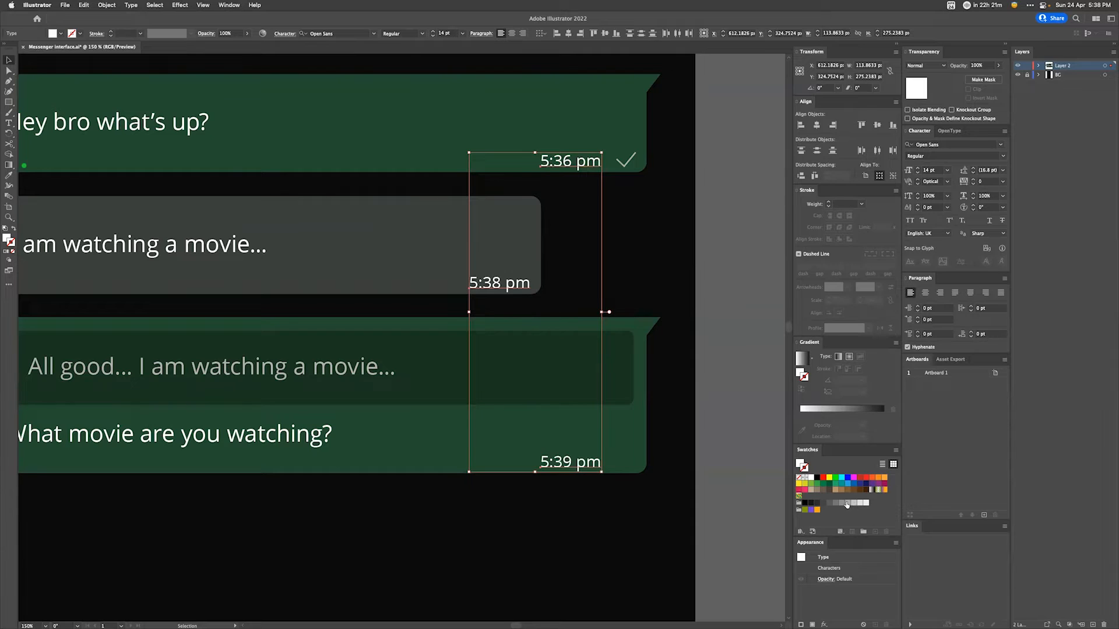
click(846, 503)
key(super+z)
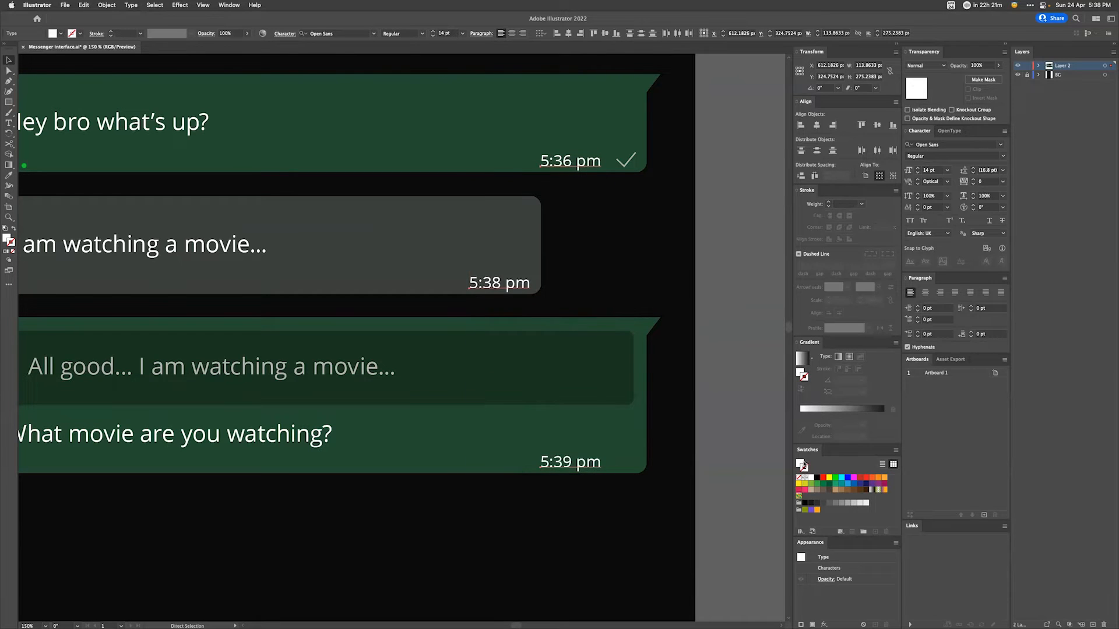
key(x)
click(847, 503)
Step: Nudge the check mark beside the 5:36 pm timestamp 2 px to the right
click(643, 175)
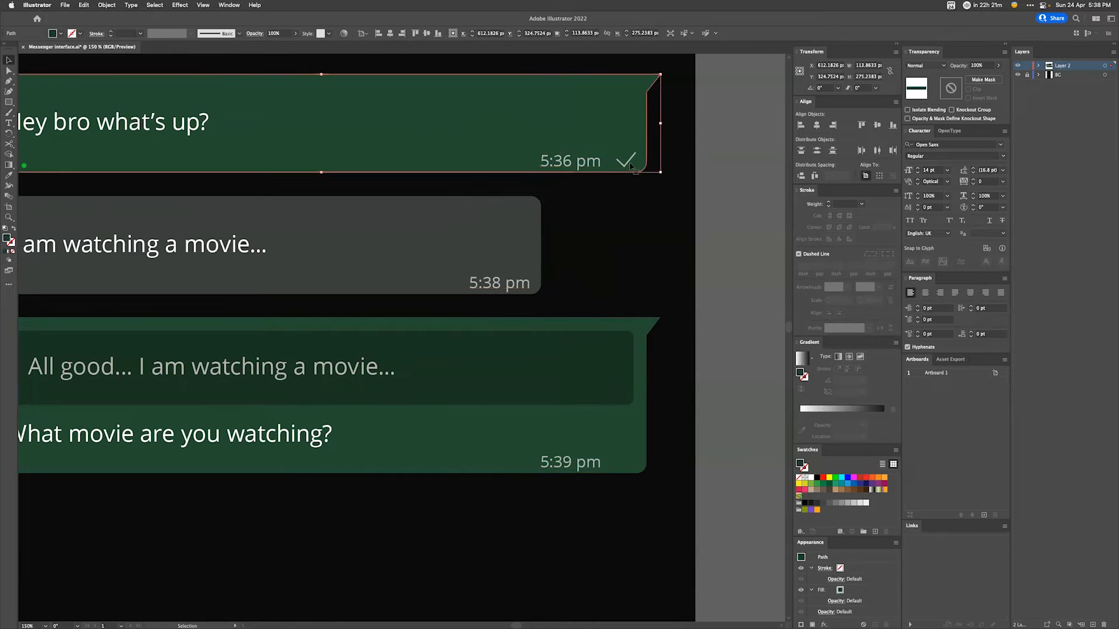
click(627, 160)
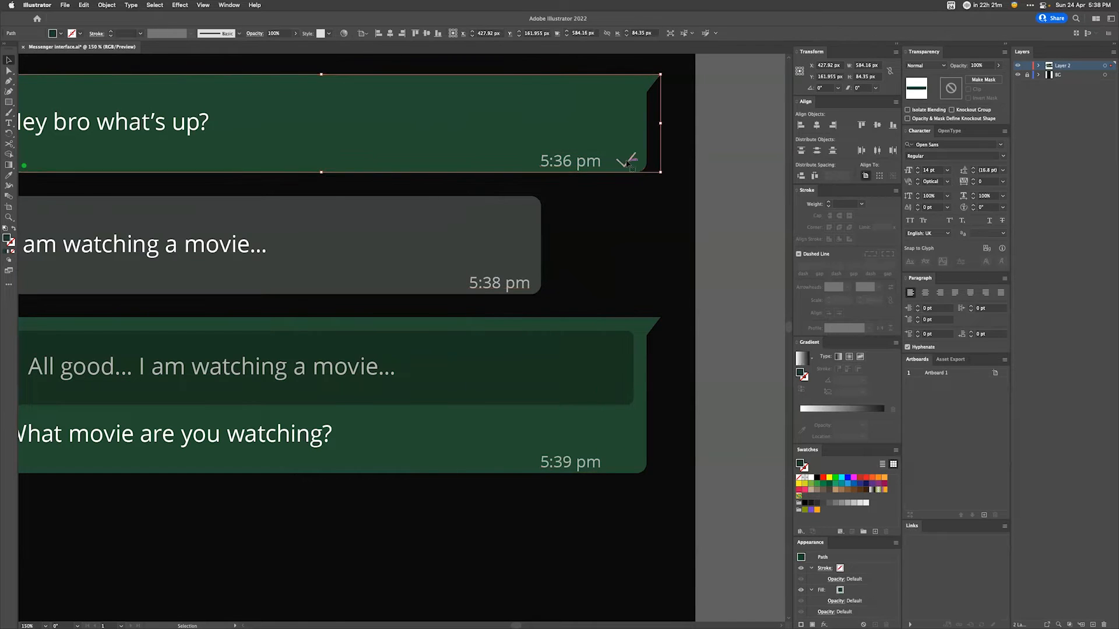
click(804, 468)
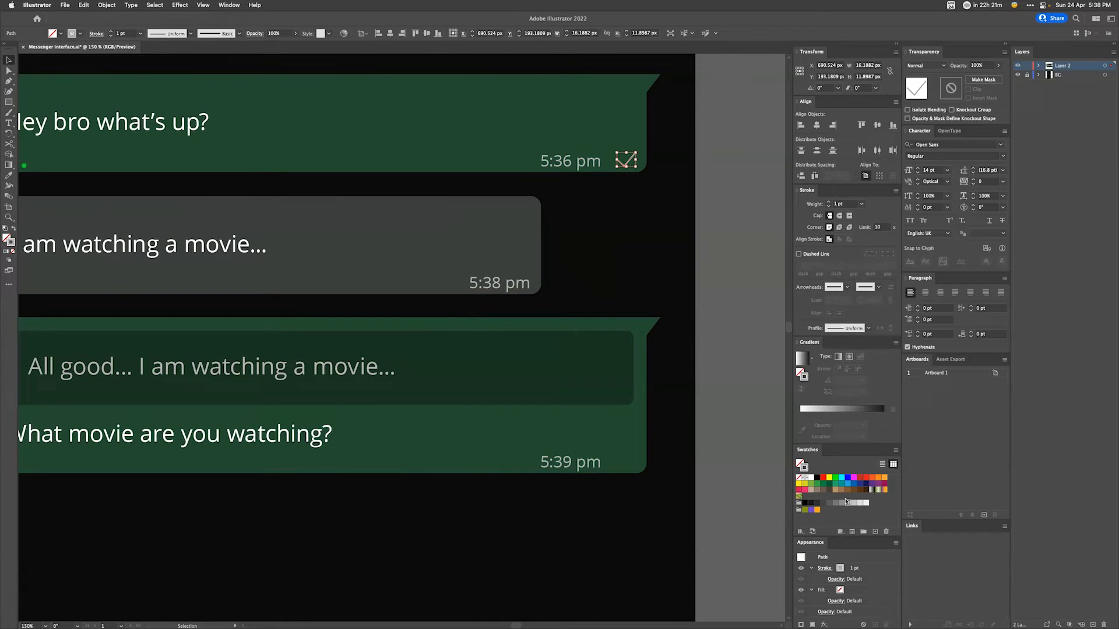
click(749, 215)
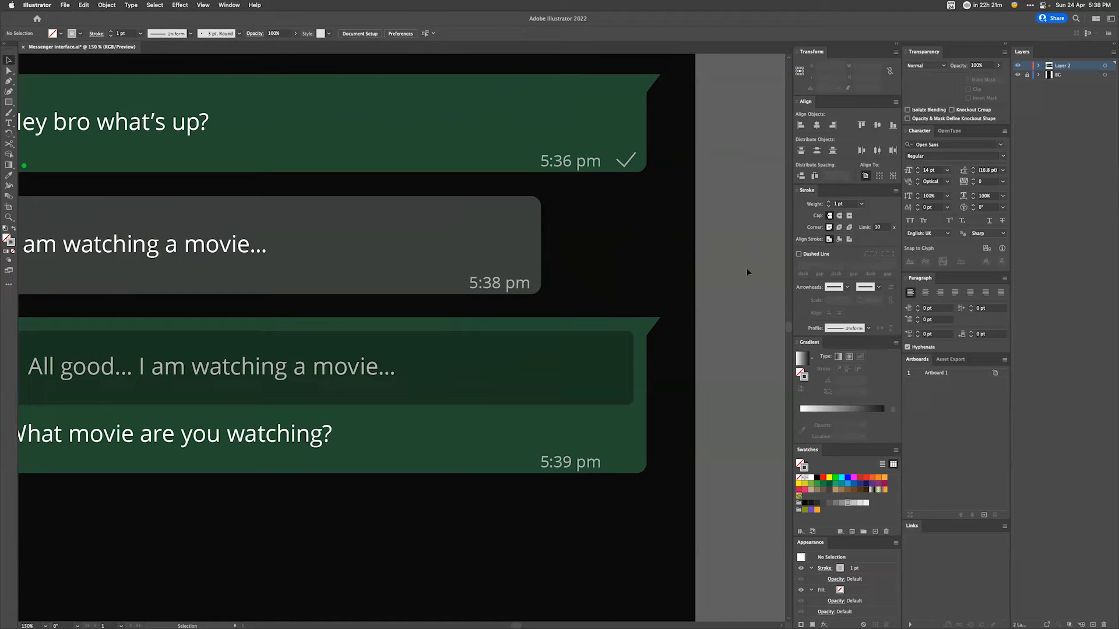
click(632, 158)
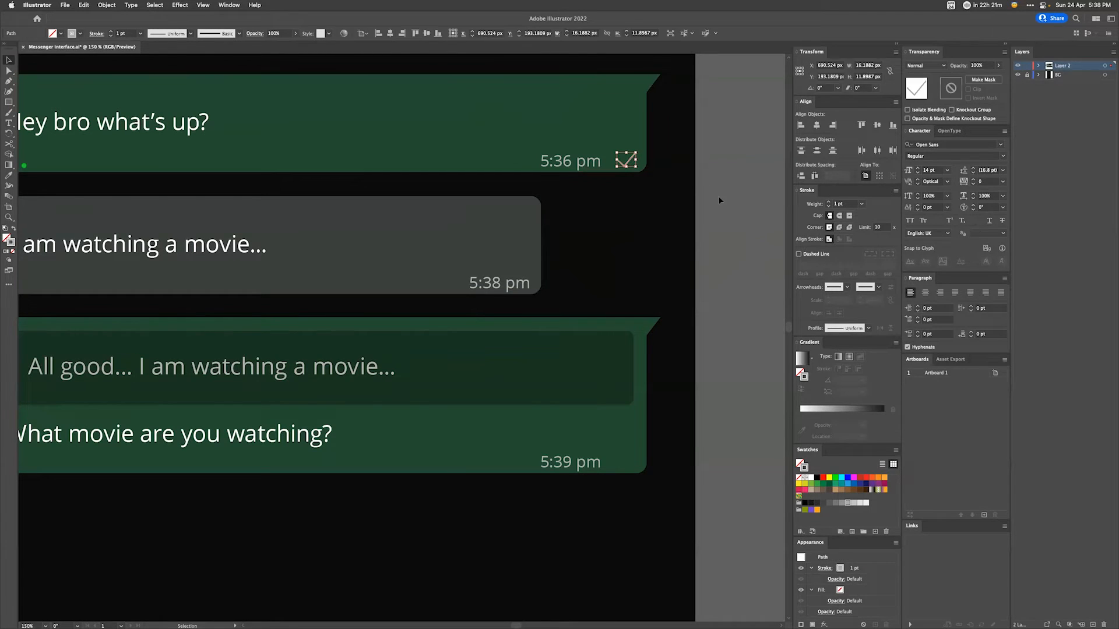
key(Right)
key(a)
key(v)
Step: Create a new layer above the others and name it Sent
click(1092, 623)
double_click(1067, 66)
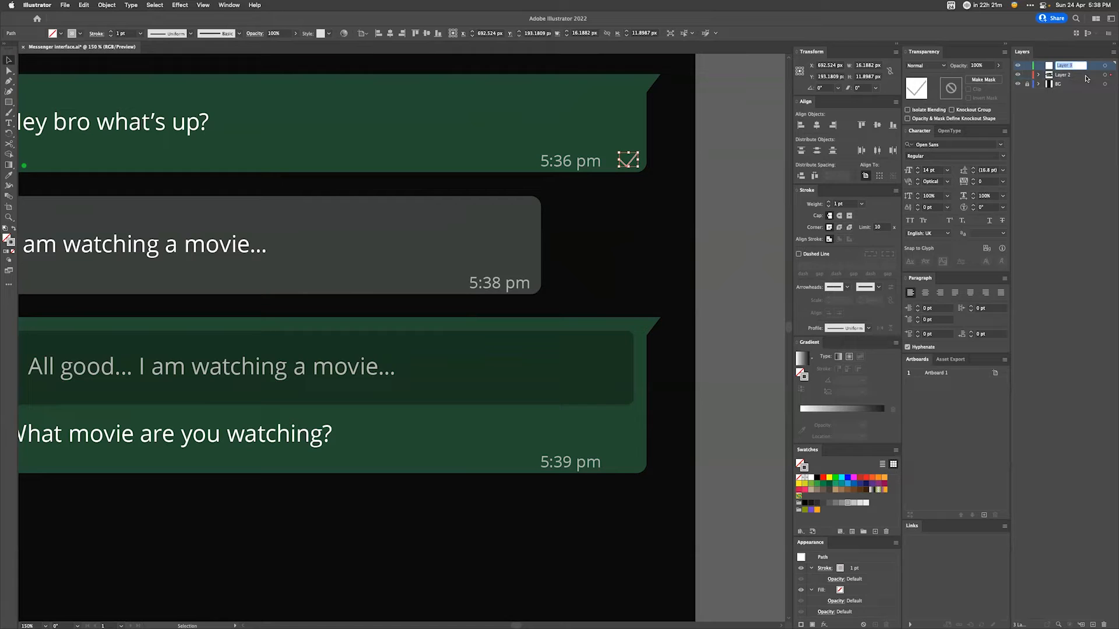
text(Sent)
key(Return)
click(1033, 163)
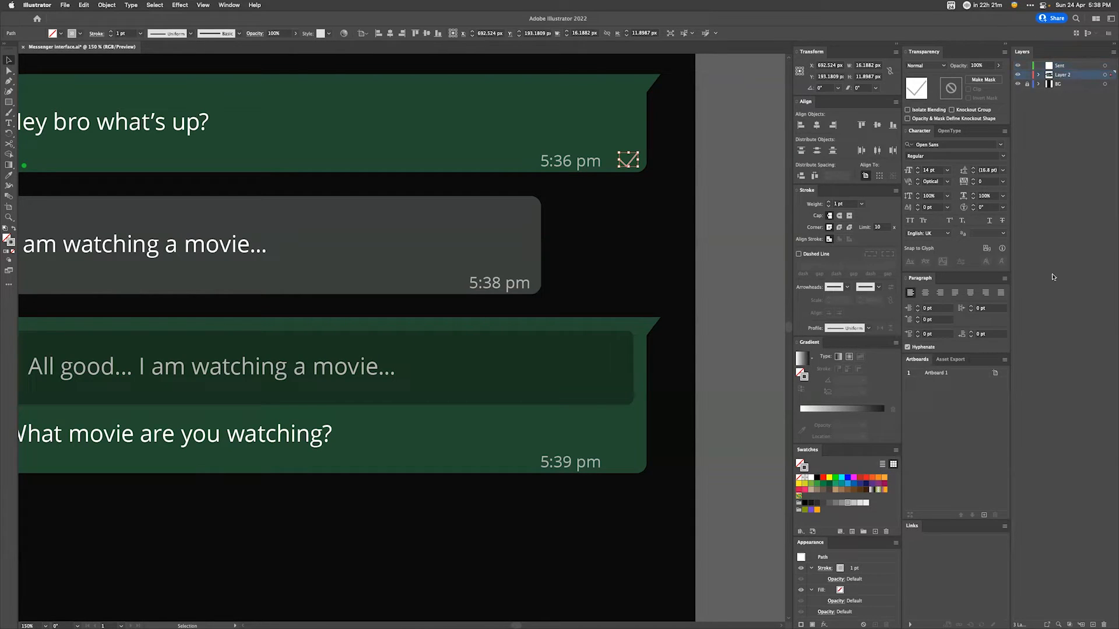
Step: Move the check mark from Layer 2 onto the Sent layer, keeping its exact position
click(1080, 67)
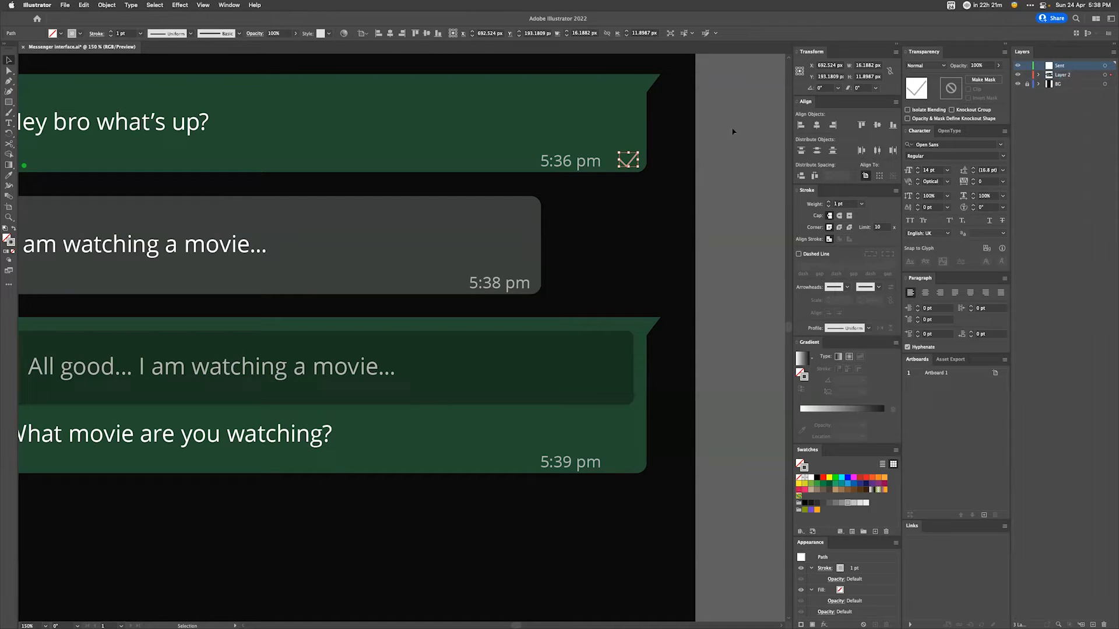
key(a)
key(super+x)
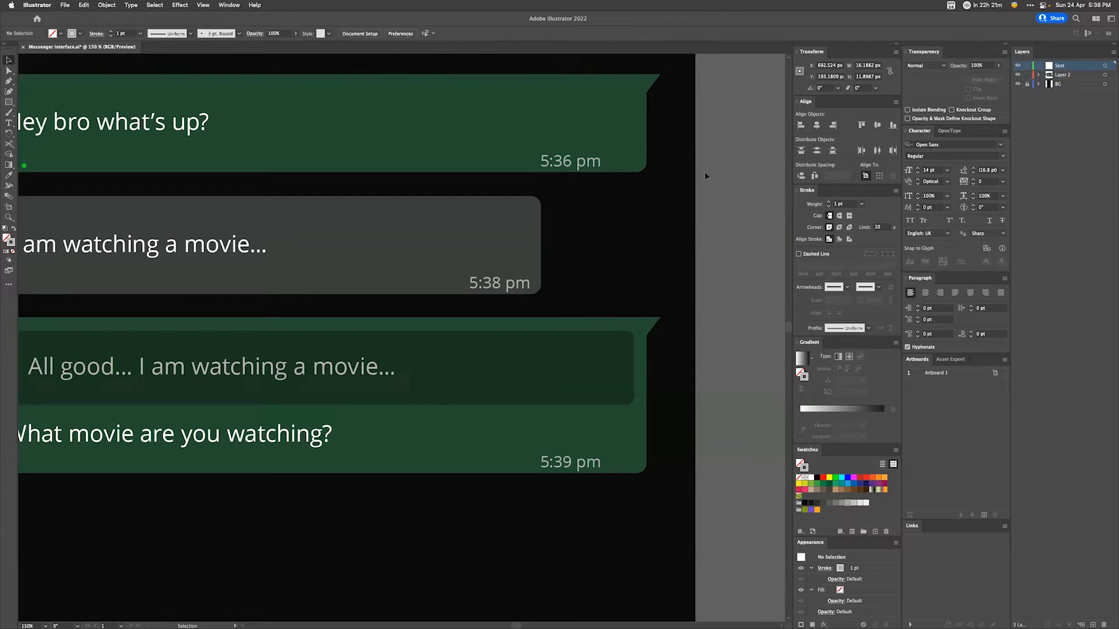
click(1104, 66)
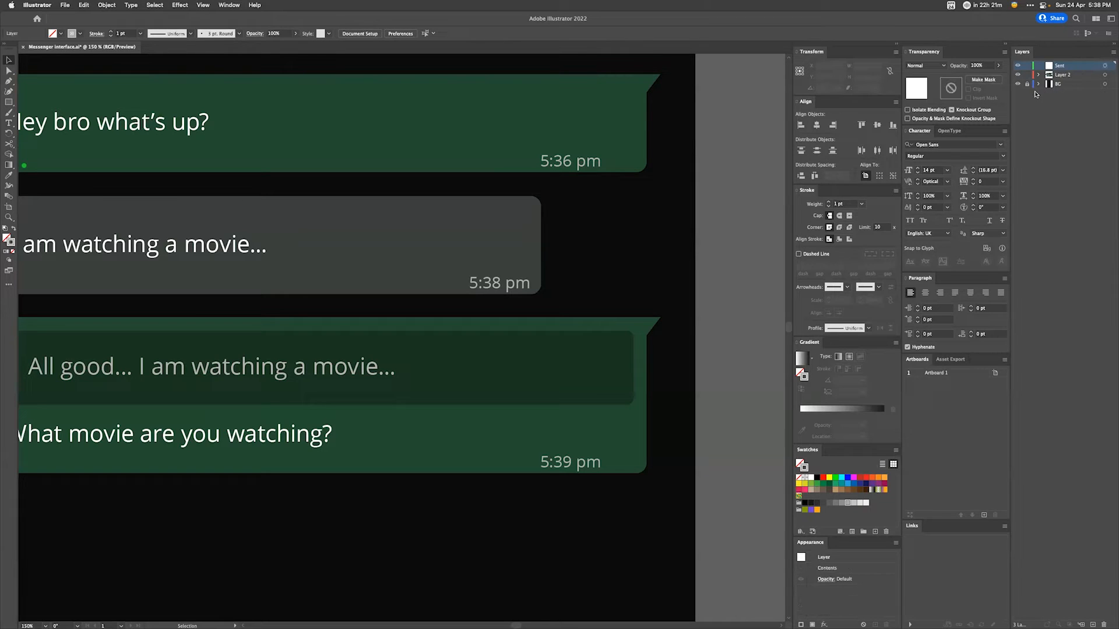
key(super+f)
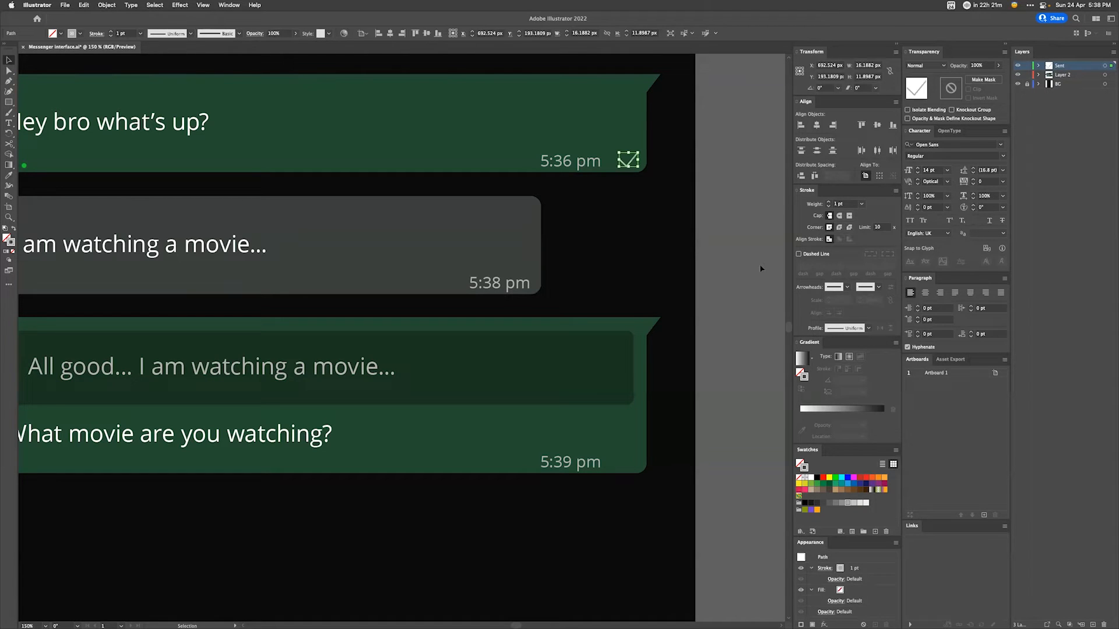
Step: Duplicate the Sent layer, hide the original and rename the copy Received
click(1112, 50)
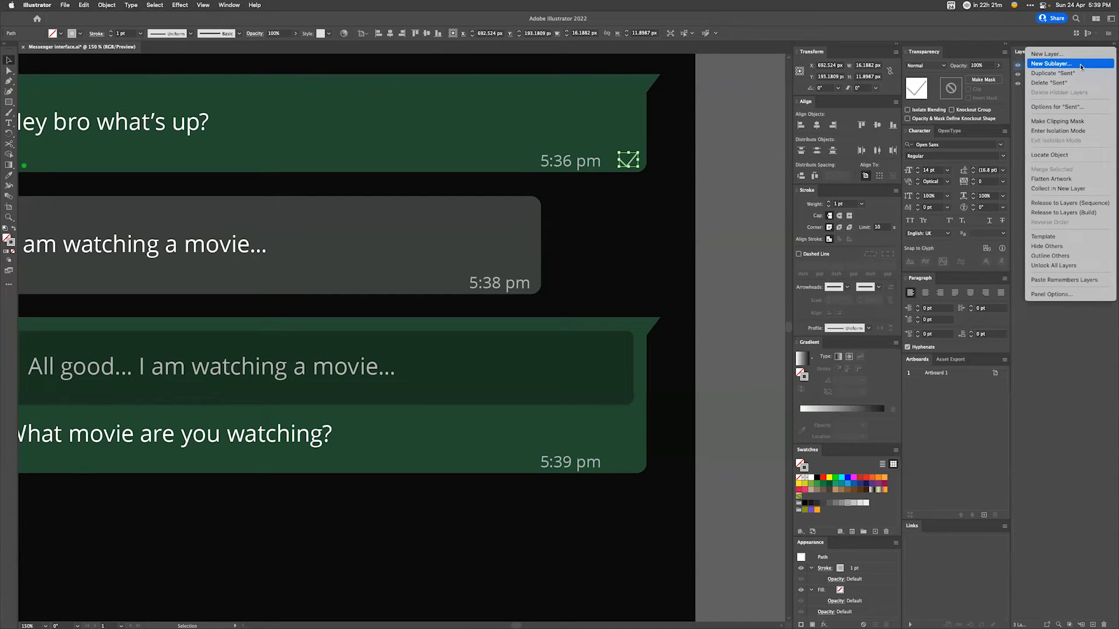
click(1078, 74)
click(1017, 75)
double_click(1067, 67)
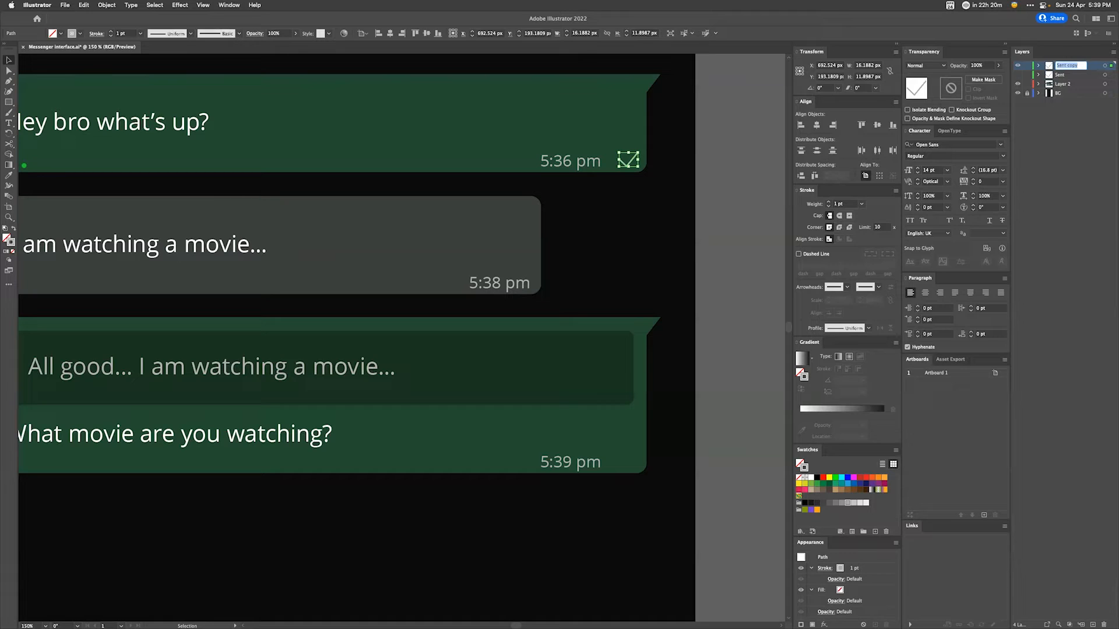
text(Received)
key(Return)
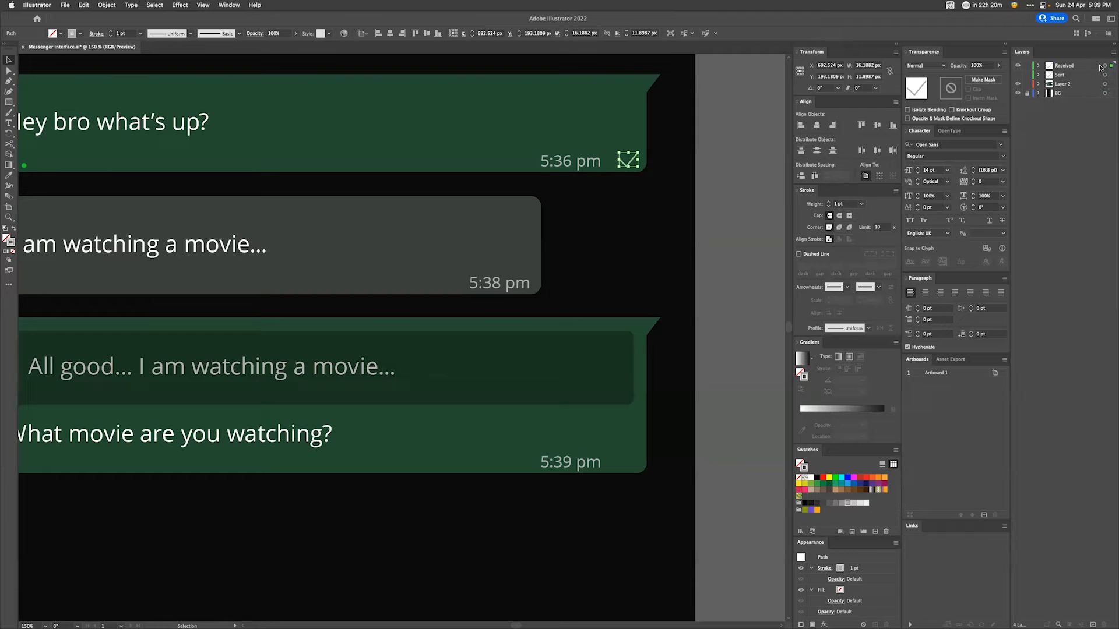
Step: Copy the Received layer's check mark about 4 px to the left and shorten the right check's short arm where they overlap
key(super+plus)
key(super+plus)
key(super+plus)
drag(469, 329, 567, 333)
key(a)
click(558, 324)
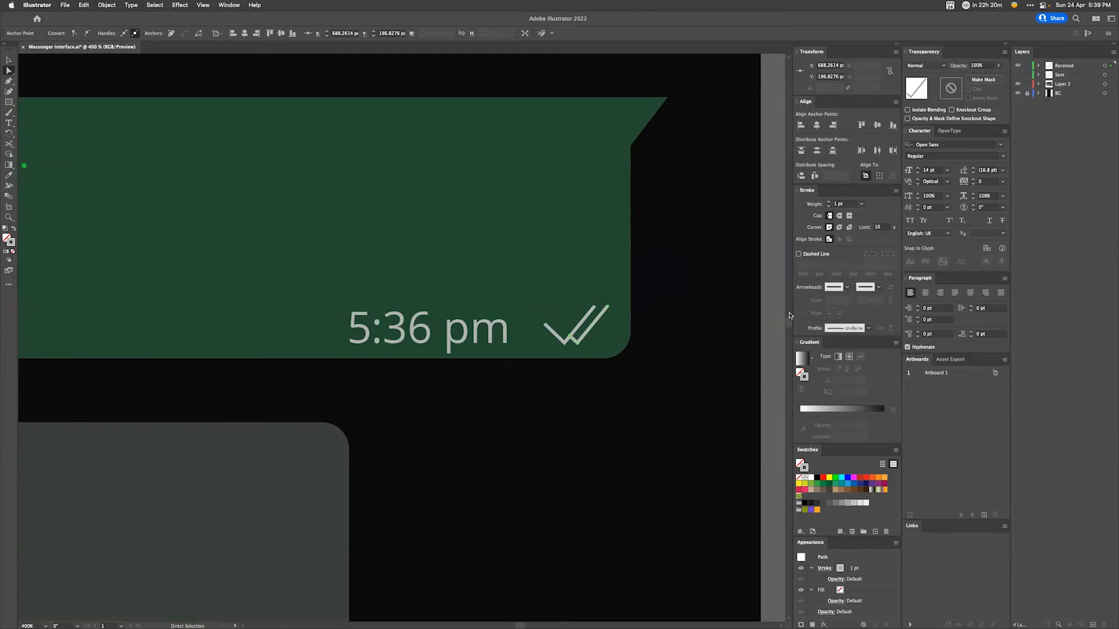
scroll(788, 316, up, 5)
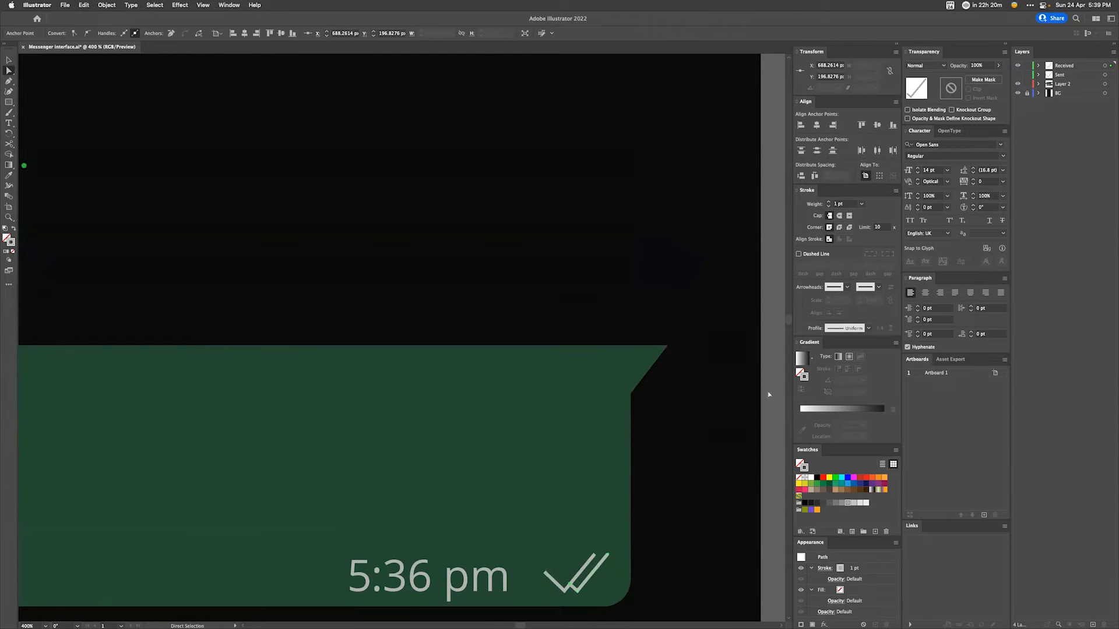
click(768, 395)
scroll(713, 291, down, 4)
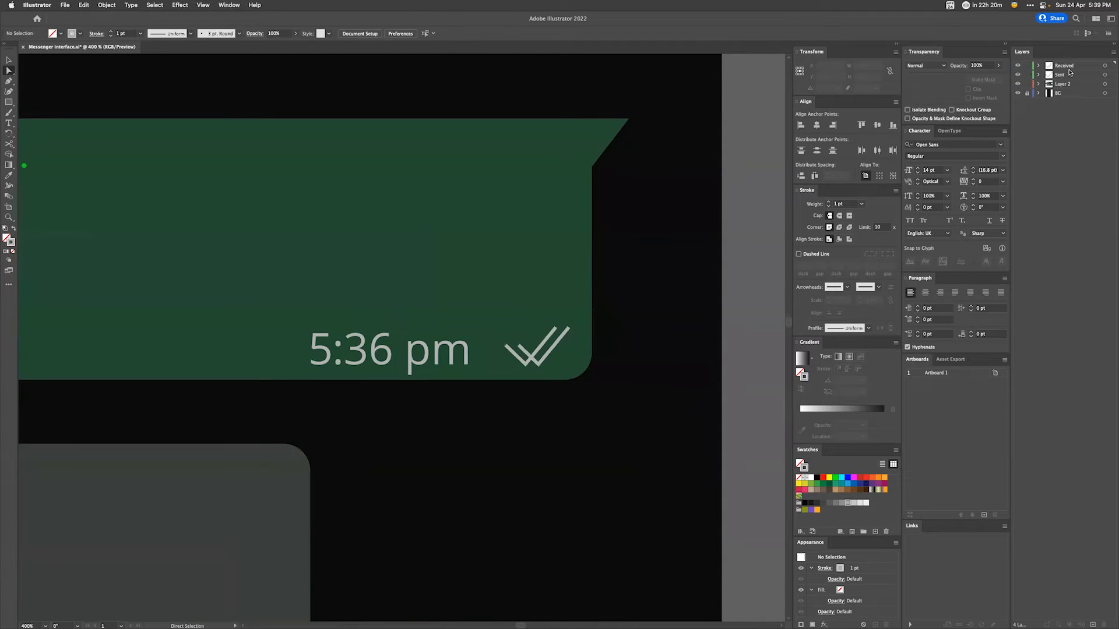
Step: Give the check marks on the Sent and Received layers round stroke caps
click(1104, 74)
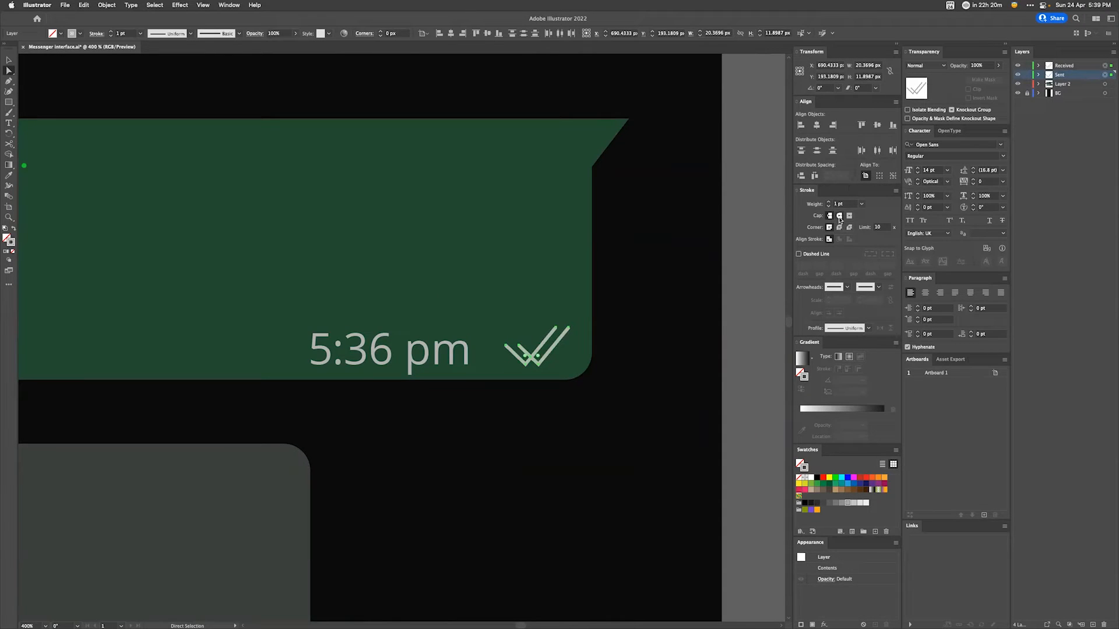
click(840, 217)
click(729, 336)
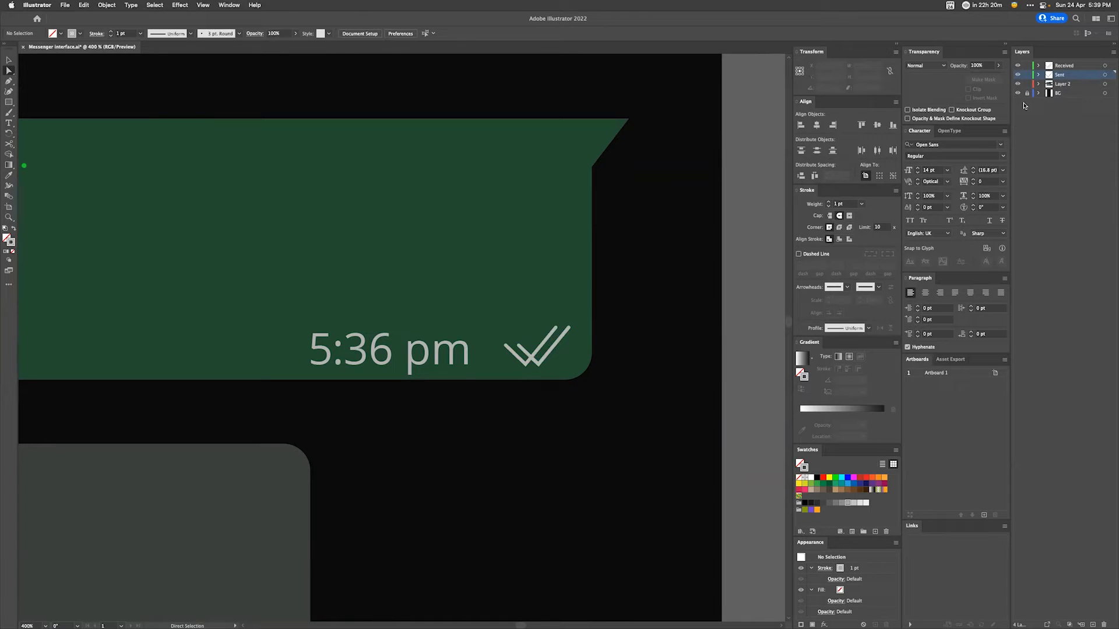
Step: Duplicate the Received layer, name the copy Read, and hide the Received and Sent layers
click(1061, 66)
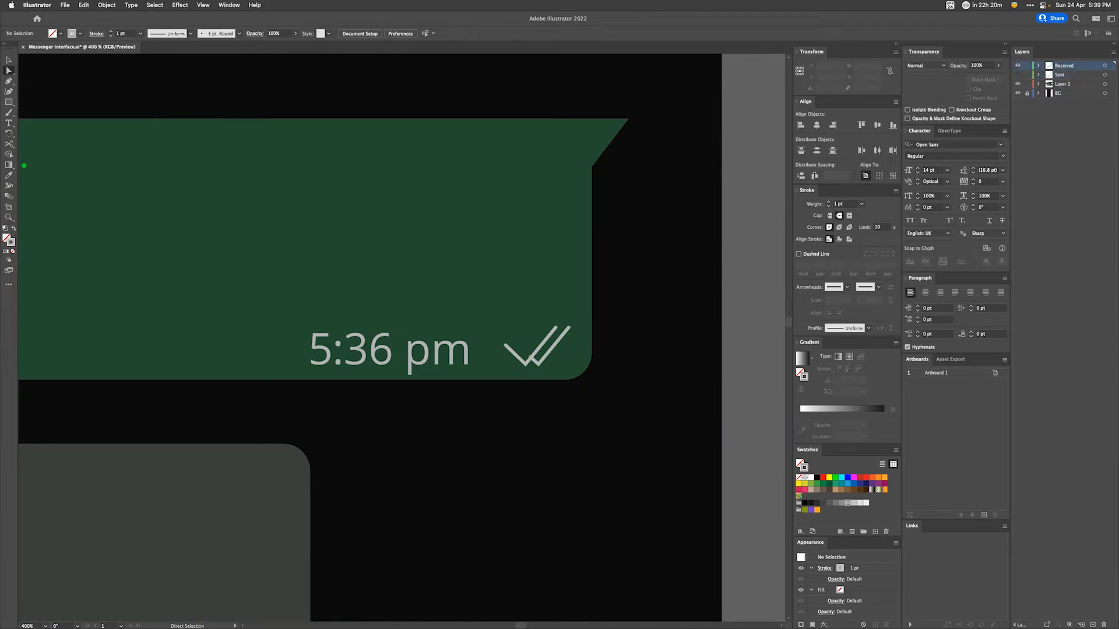
click(1104, 67)
click(1112, 51)
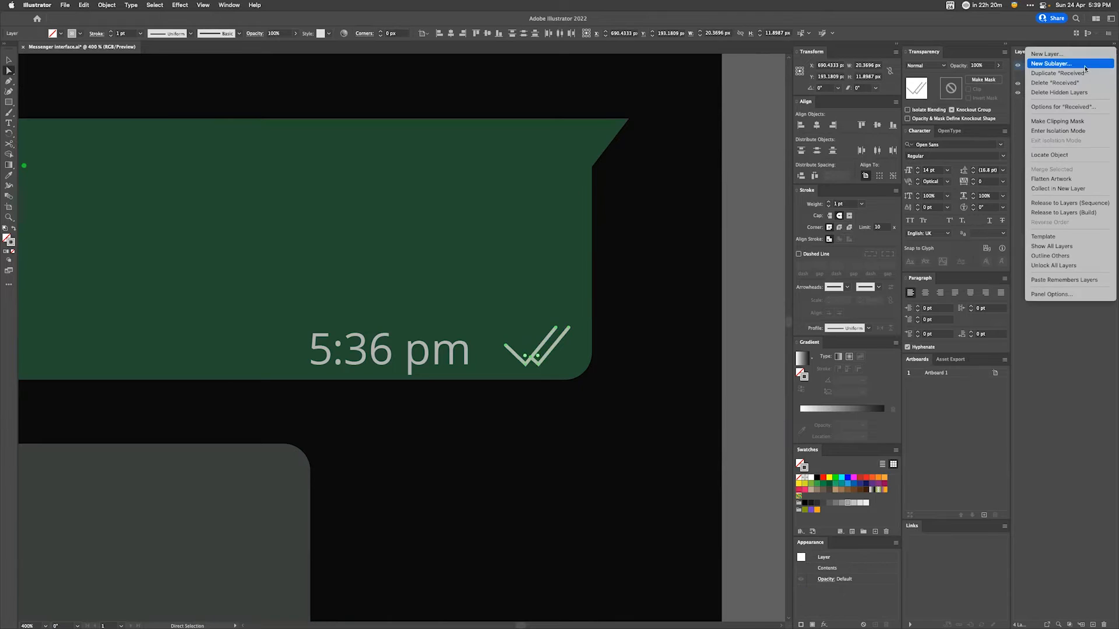
click(1080, 75)
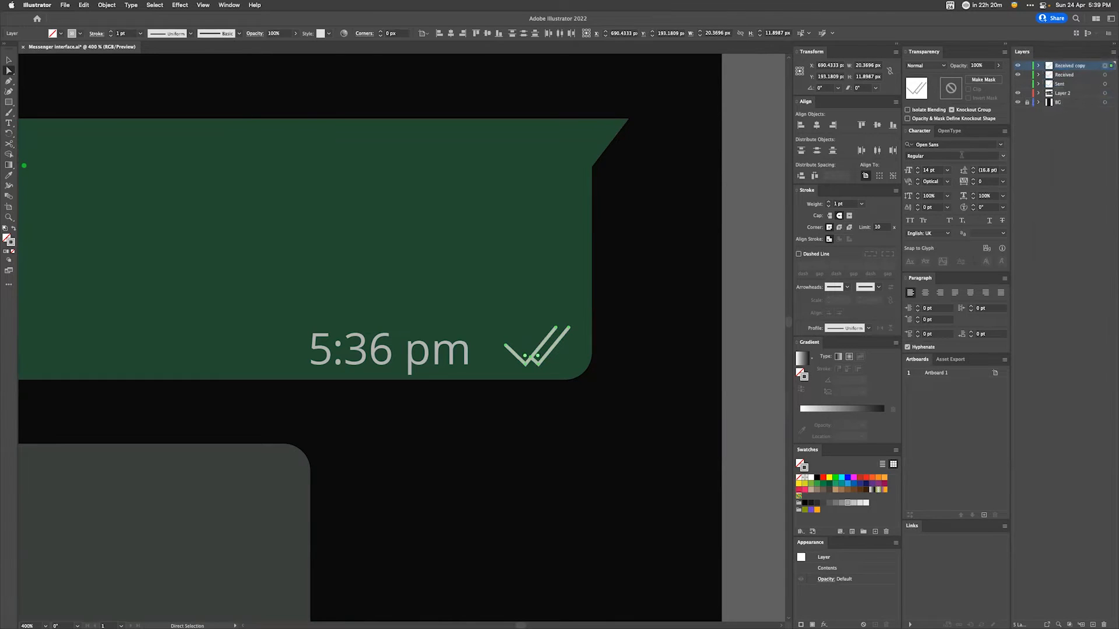
click(1018, 84)
click(1018, 75)
double_click(1072, 66)
text(Read)
key(Return)
Step: Set the stroke colour of the Read layer's double check mark to blue #15a5d1
double_click(10, 242)
drag(568, 331, 568, 318)
drag(559, 250, 719, 240)
text(0096c4)
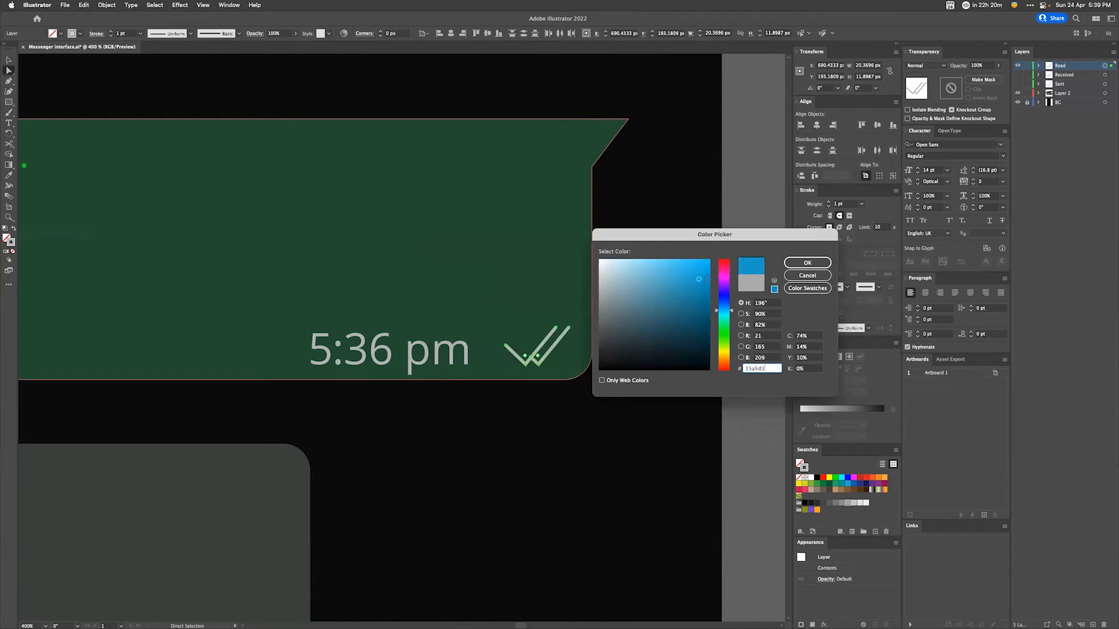
click(793, 263)
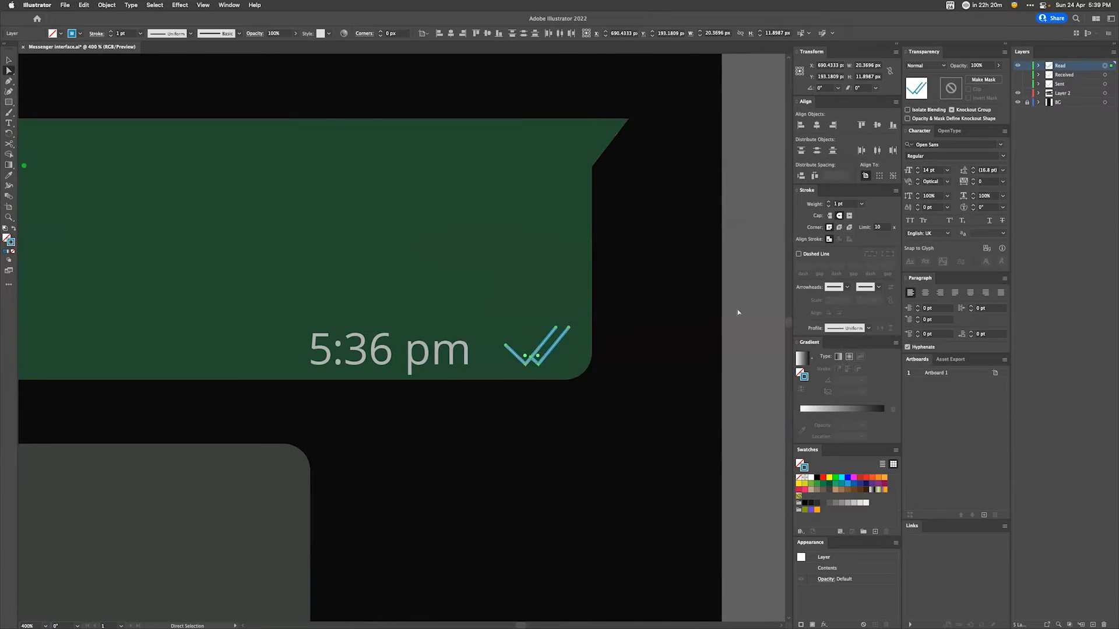
click(770, 314)
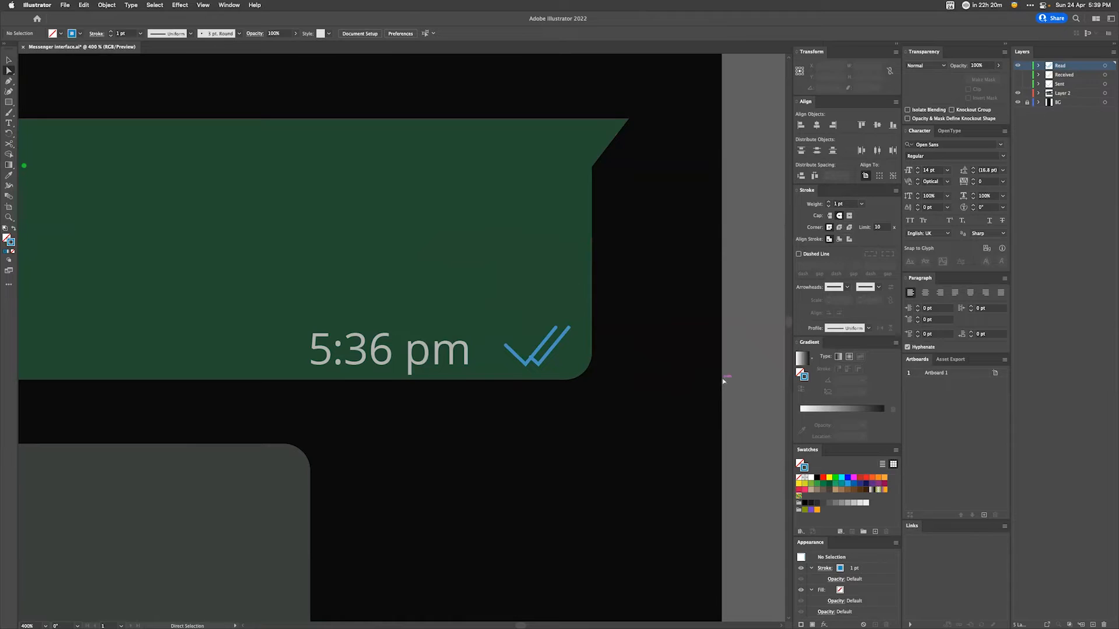
Step: Preview the sent, received and read check mark states by switching the visibility of their layers one at a time
key(super+minus)
key(super+minus)
click(1017, 66)
click(1017, 84)
click(1017, 84)
click(1018, 75)
click(1017, 76)
click(1017, 65)
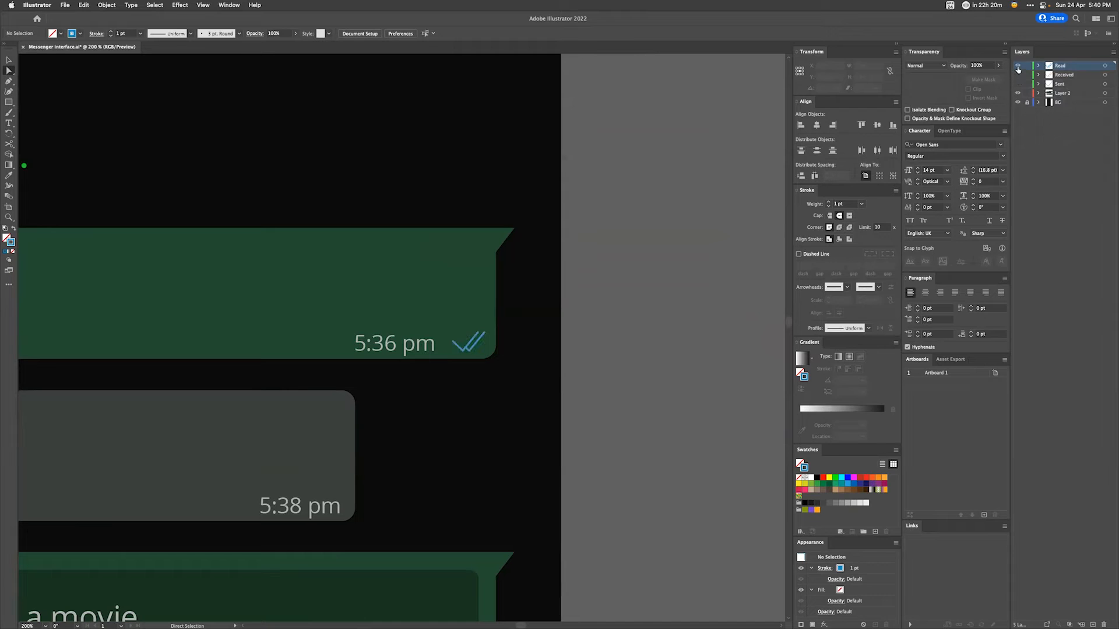
Step: Make the Read, Received and Sent layers all visible and view the chat at 100%
click(1018, 68)
drag(1018, 70, 1018, 86)
key(super+1)
drag(586, 392, 616, 273)
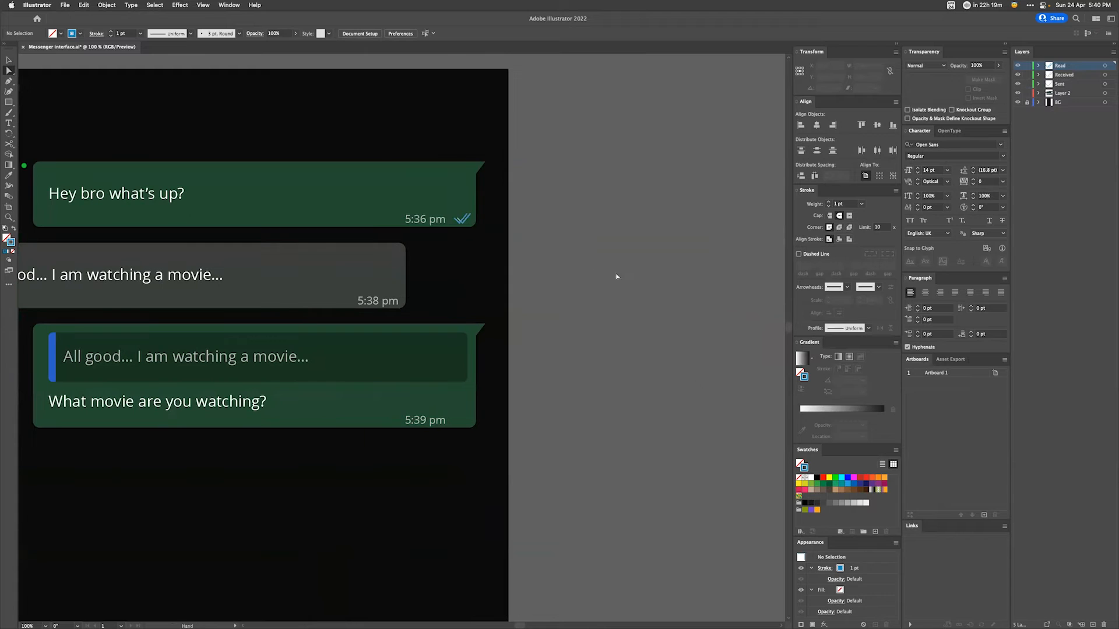
Step: Nudge the 5:36, 5:38 and 5:39 pm timestamps up together by 2 px
click(441, 419)
shift+click(390, 302)
shift+click(432, 220)
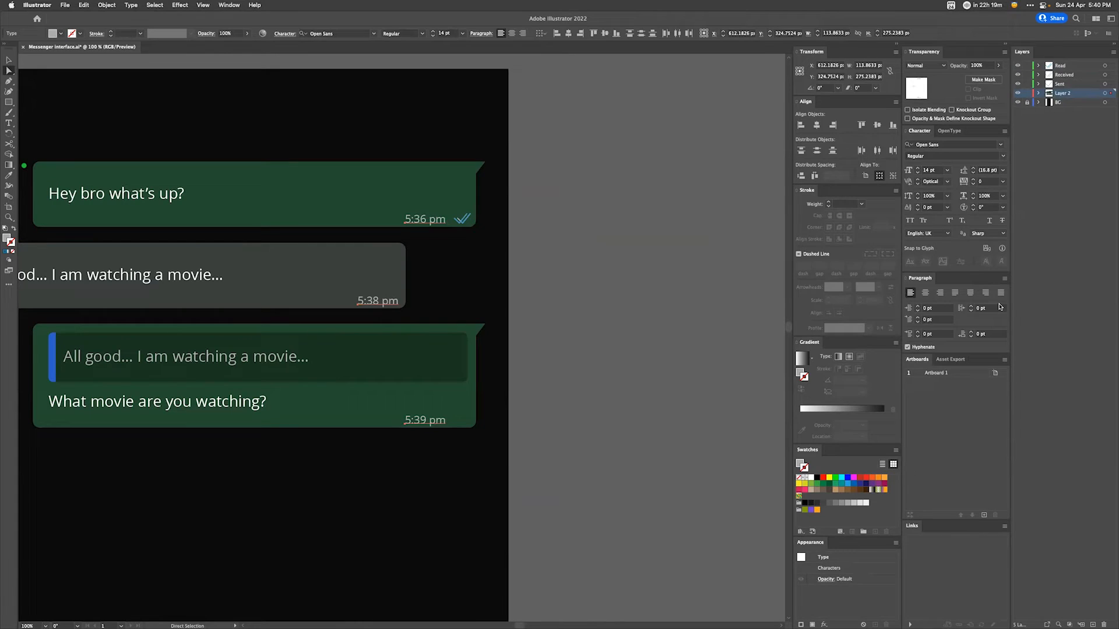
key(Up)
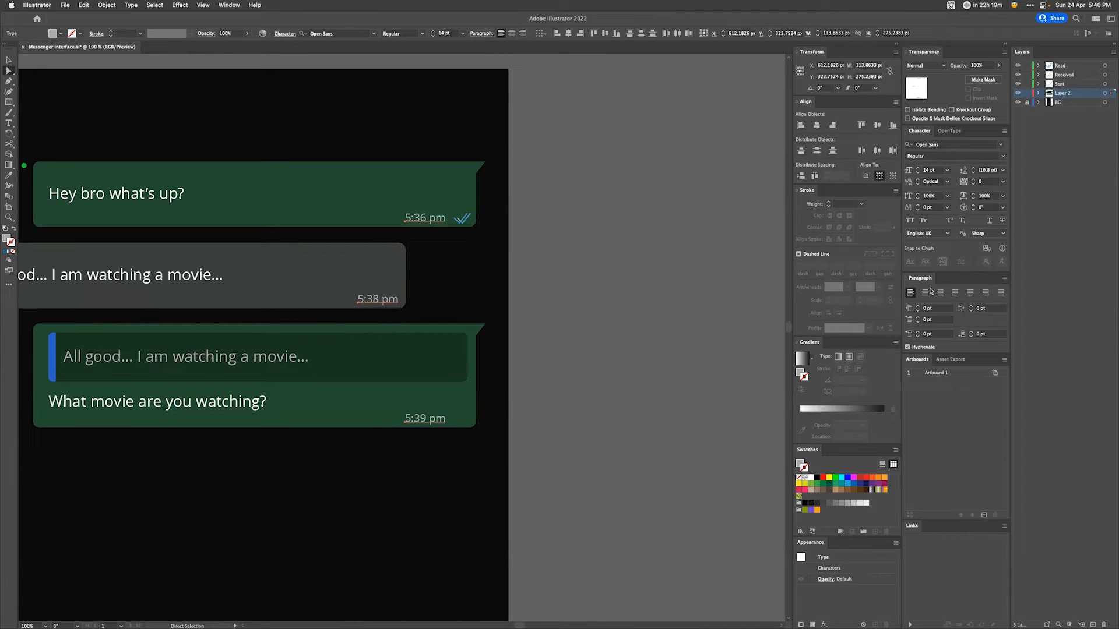
click(524, 360)
Step: Nudge the 5:36 pm and 5:39 pm timestamps in the green bubbles slightly to the right, closer to the check mark
click(421, 219)
shift+click(434, 421)
key(Right)
key(Right)
key(Right)
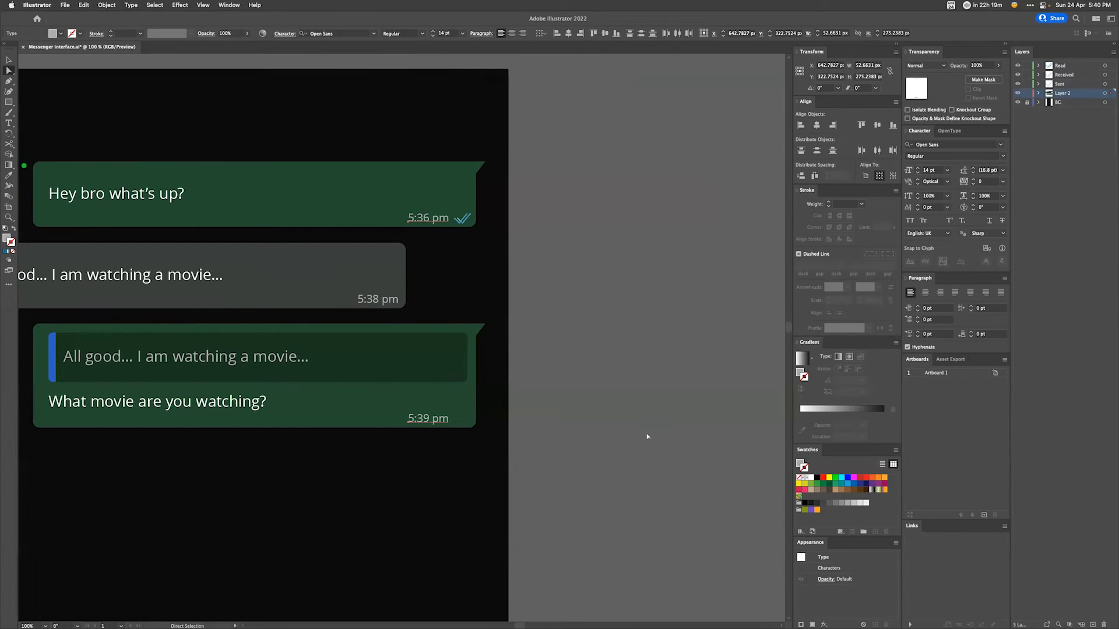
key(Left)
key(Right)
click(611, 363)
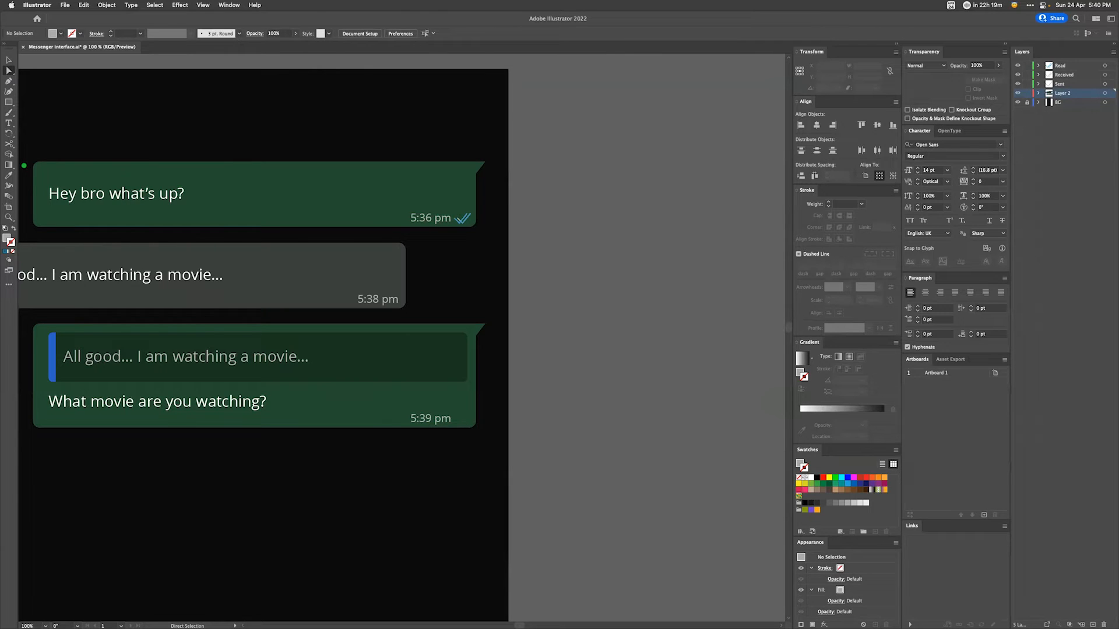
Step: Scale the stacked check marks beside 5:36 pm down to about 17 by 11 px
click(1105, 84)
key(v)
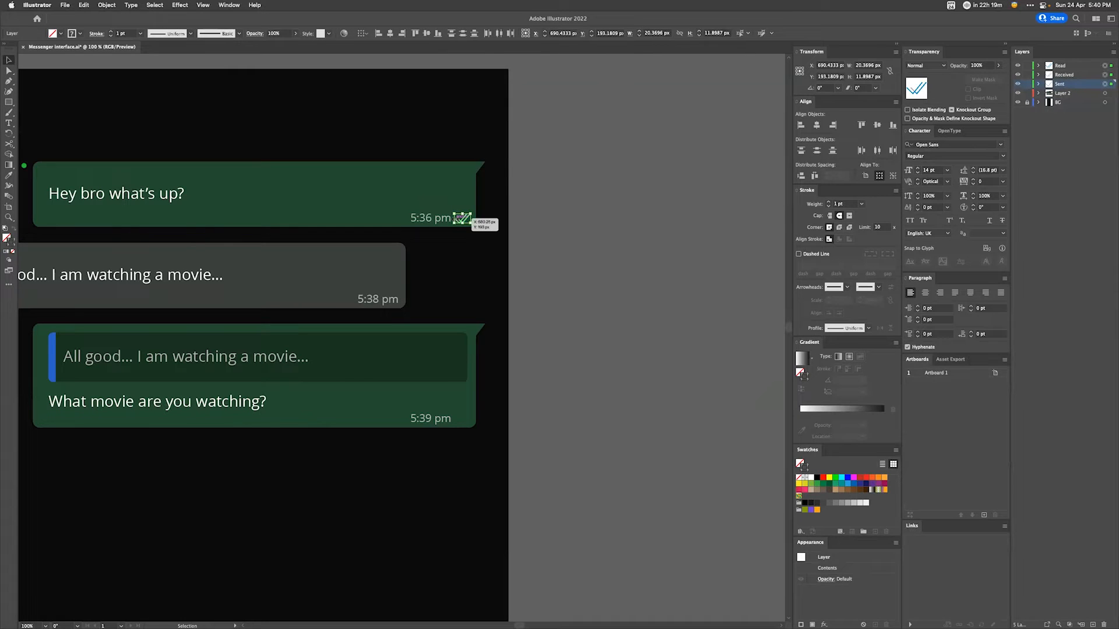
key(super+equal)
key(super+equal)
key(super+equal)
drag(377, 339, 380, 339)
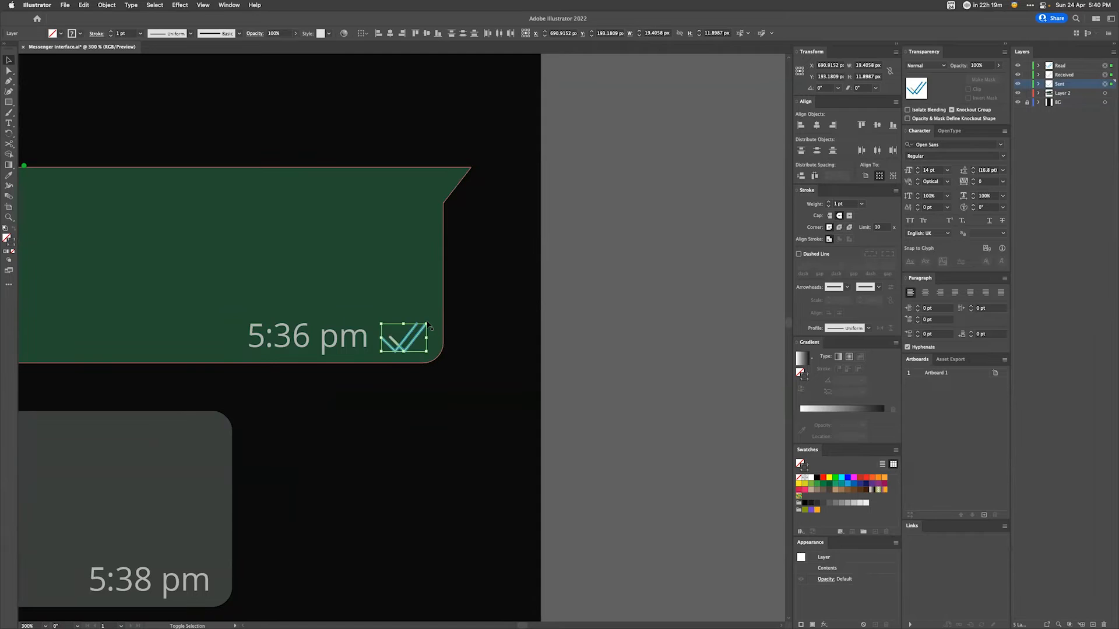
drag(426, 324, 422, 327)
click(604, 332)
key(super+1)
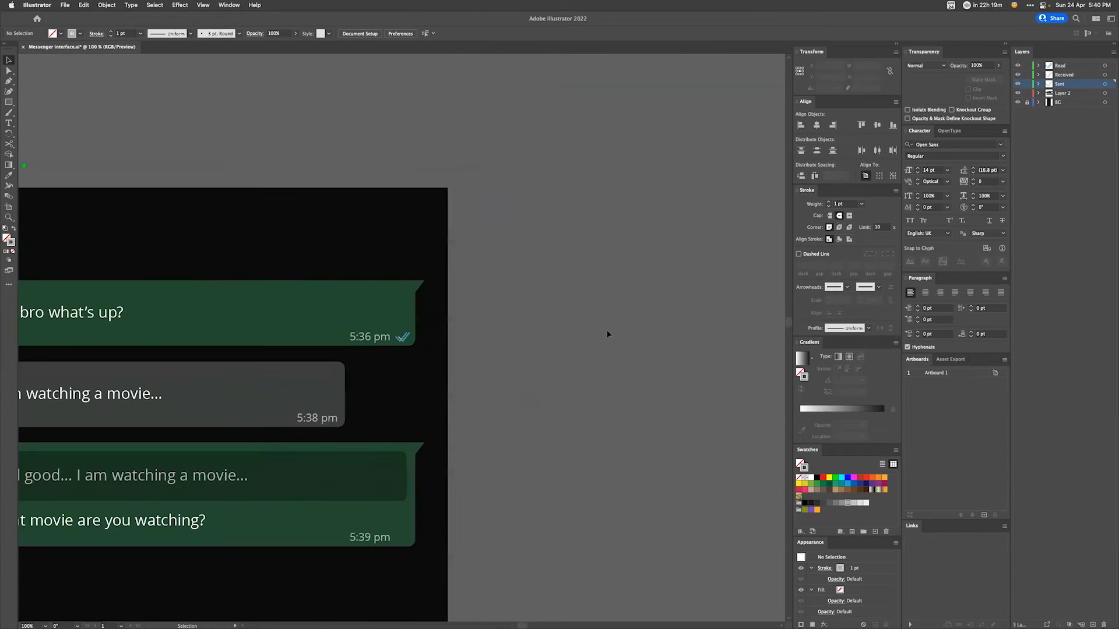
scroll(632, 115, down, 5)
scroll(631, 115, left, 6)
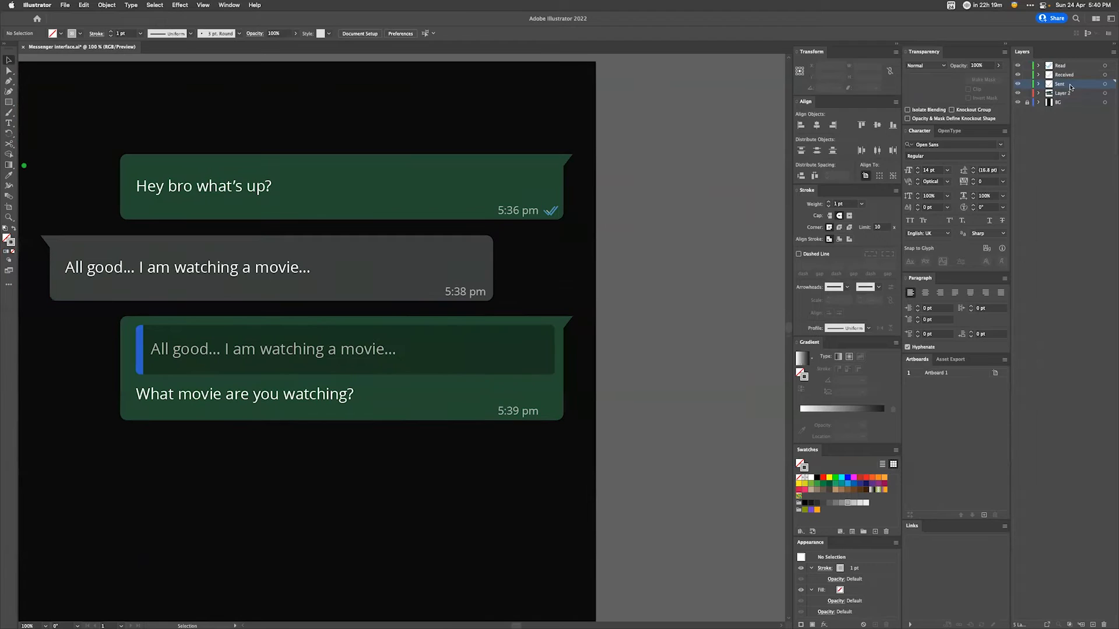
Step: Duplicate the Read, Received and Sent layers together and move the copied check marks beside the 5:39 pm timestamp
click(1104, 84)
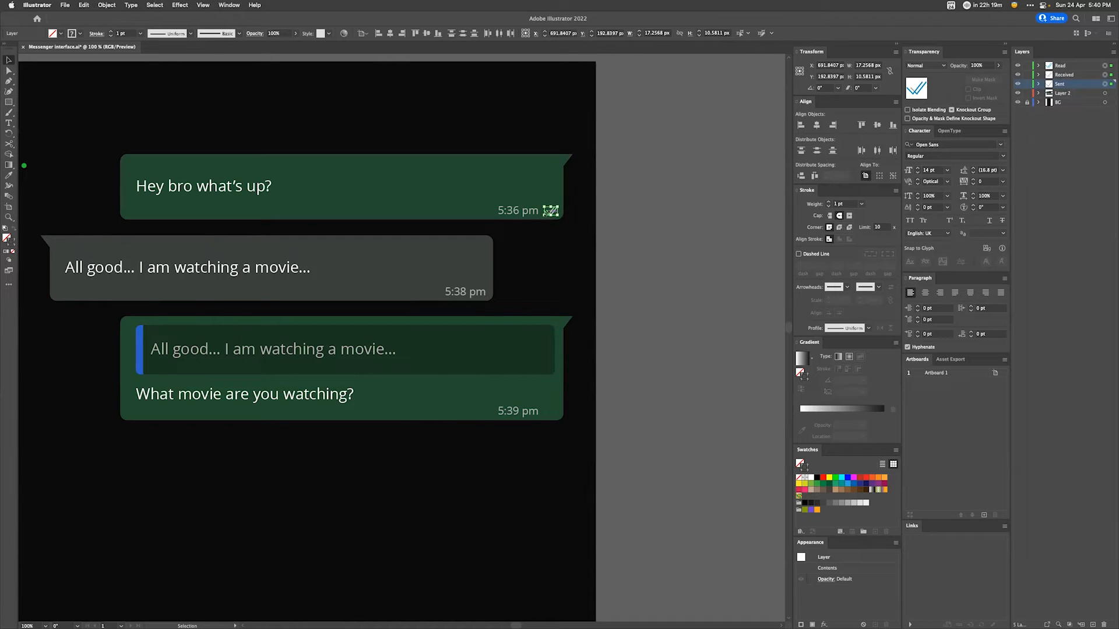
shift+click(1079, 68)
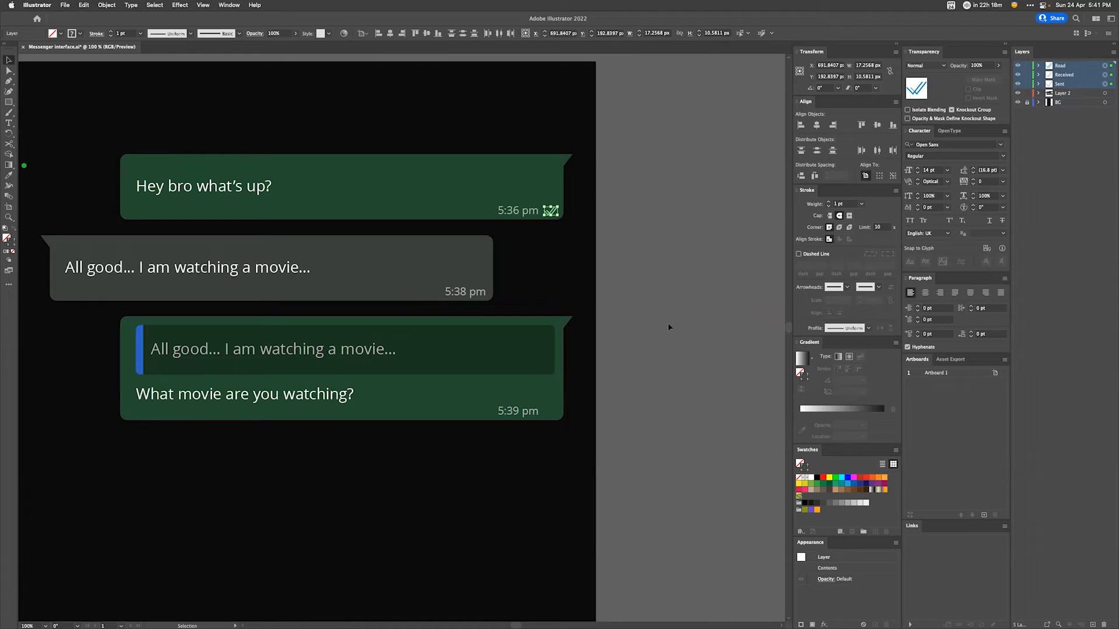
click(1112, 53)
click(1058, 73)
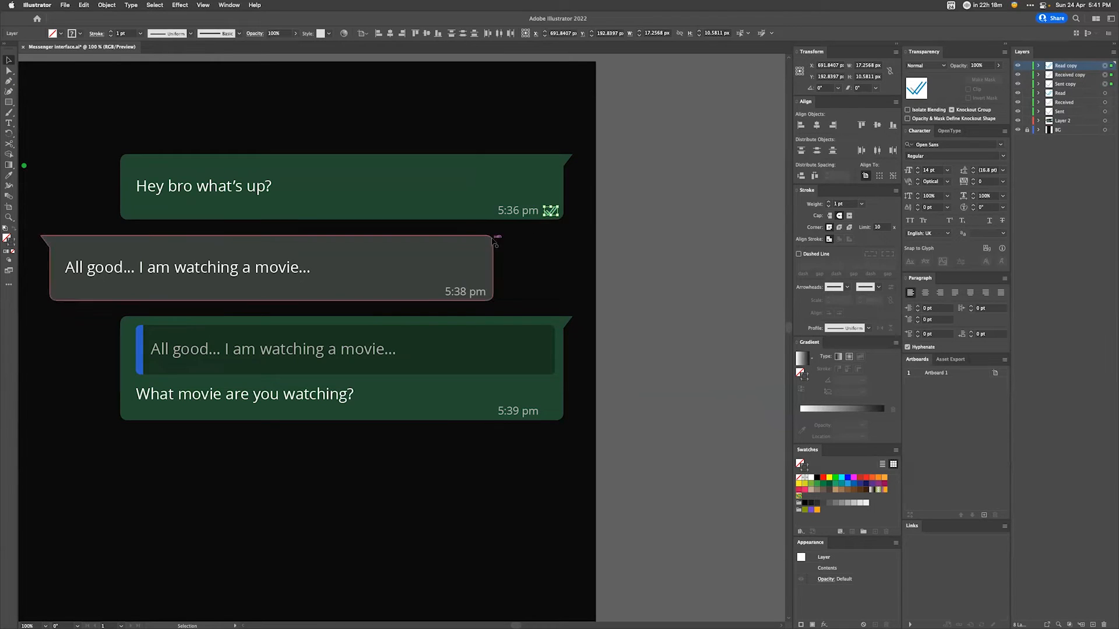
drag(553, 214, 555, 414)
click(676, 389)
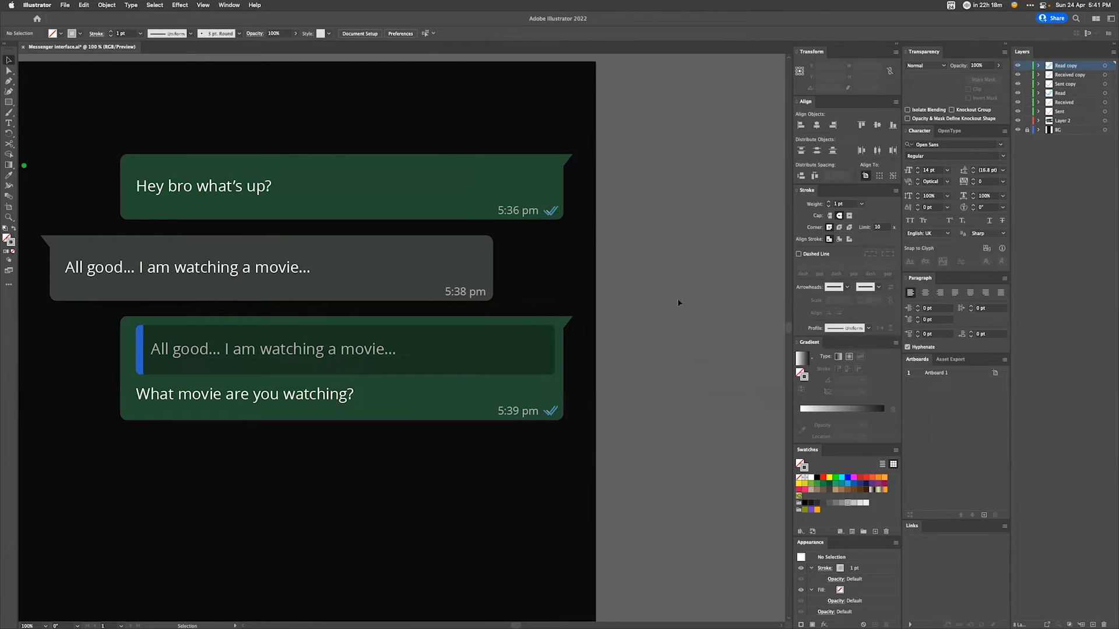
Step: Unlock the BG layer, copy its background rectangle in place, and shorten the copy to a top header bar about 94 px tall
key(super+minus)
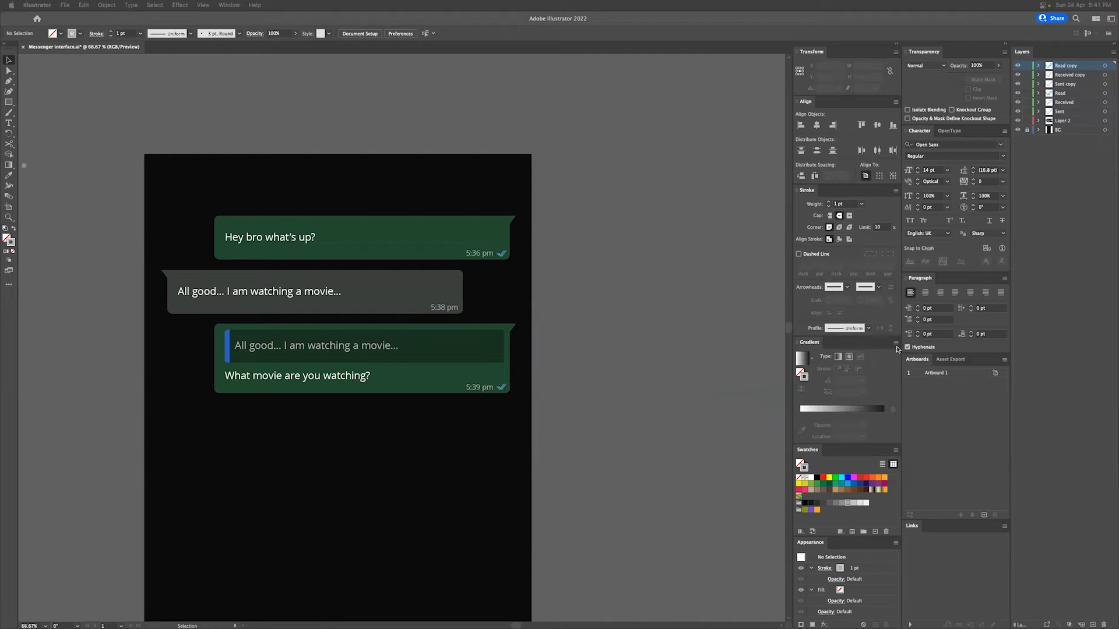
click(617, 180)
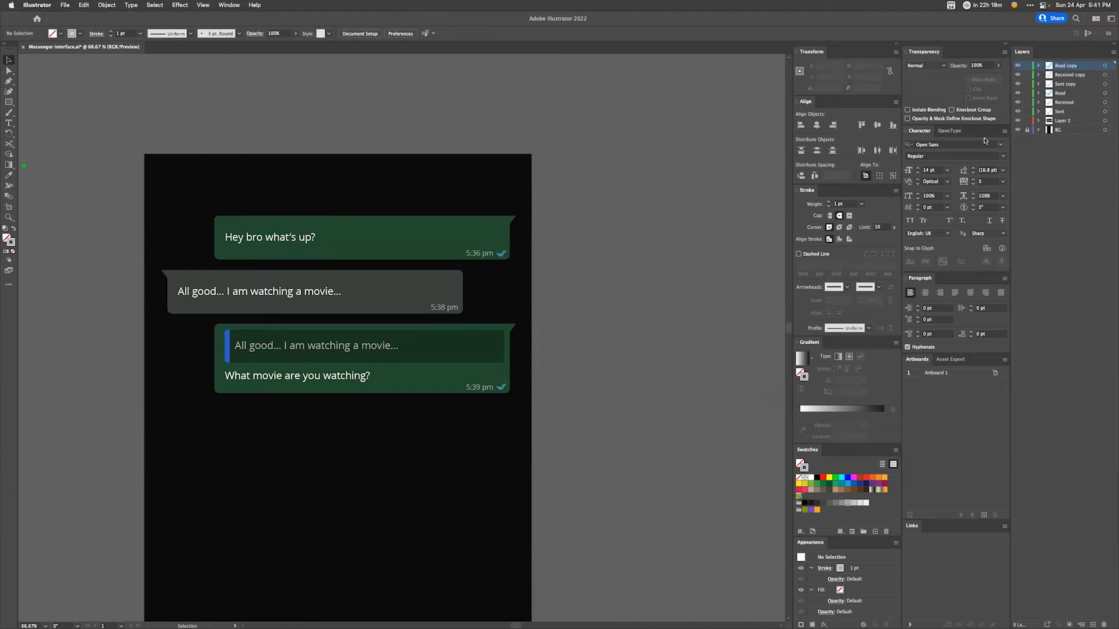
click(1027, 130)
click(1082, 133)
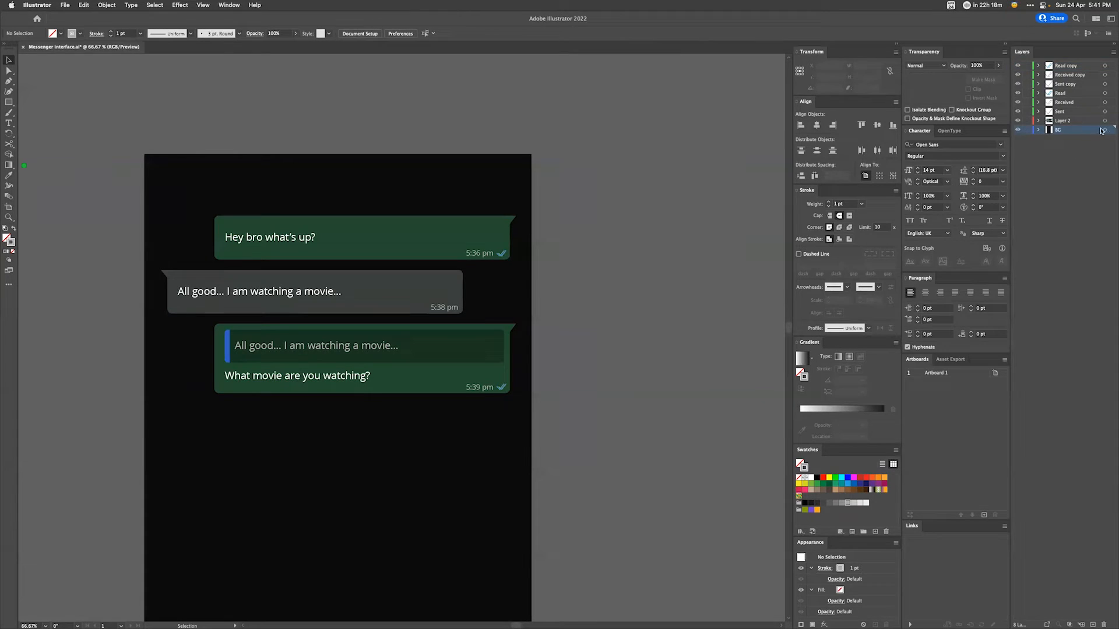
click(1104, 131)
key(a)
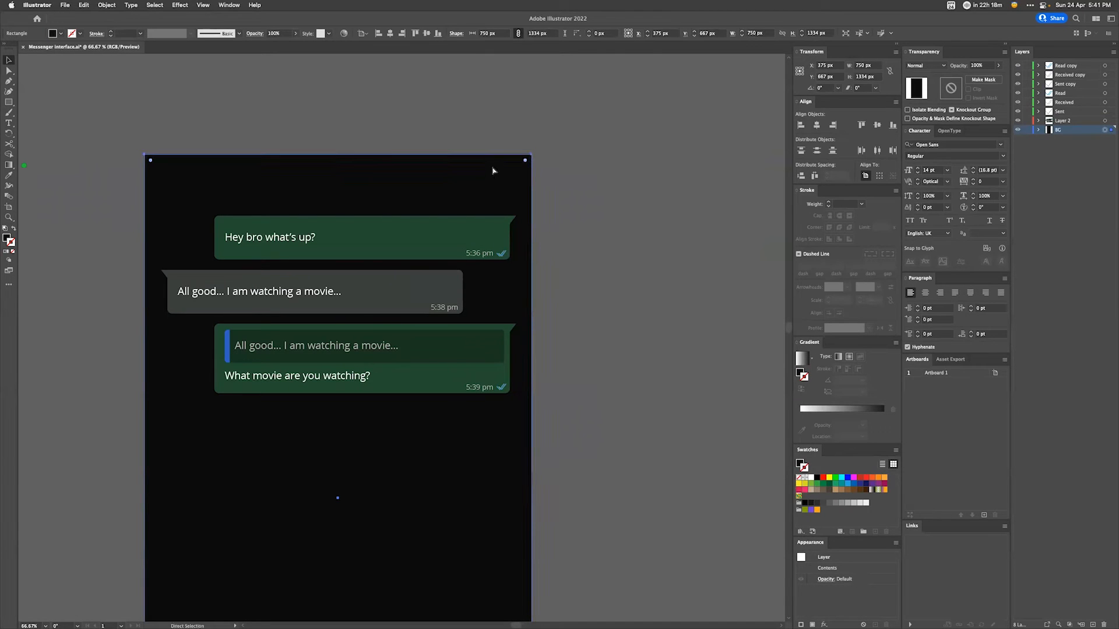
key(v)
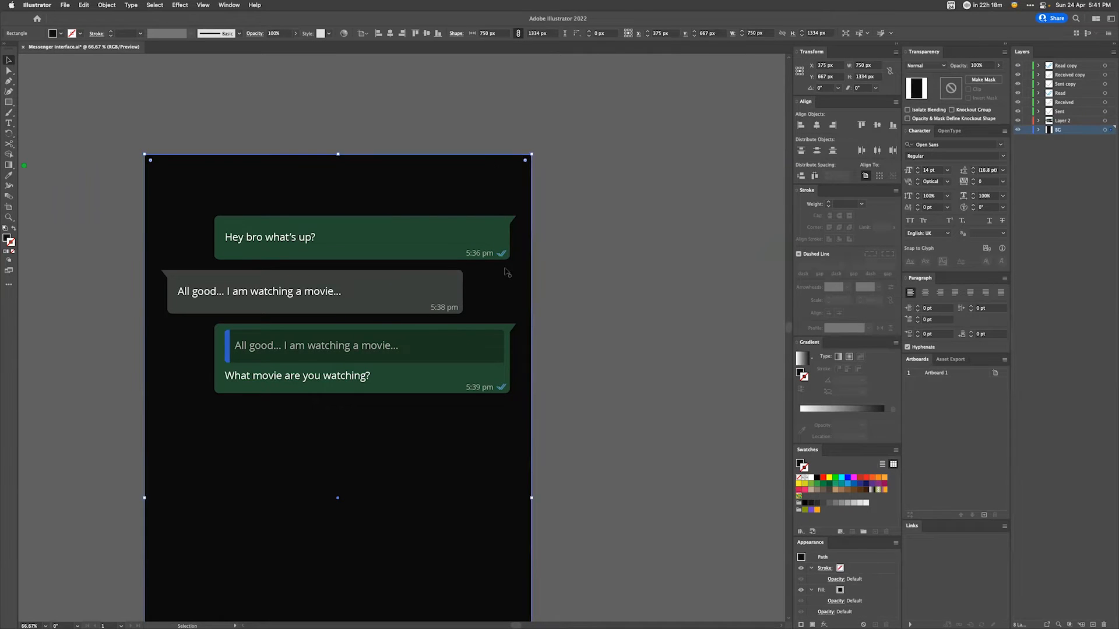
scroll(624, 135, down, 5)
scroll(624, 134, left, 1)
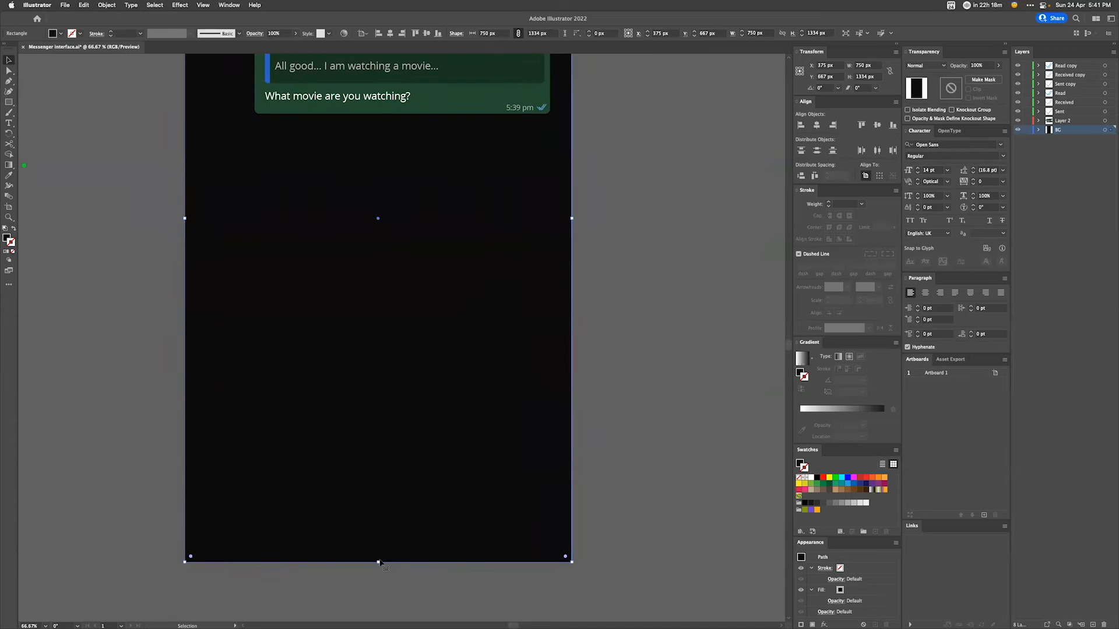
drag(379, 563, 377, 224)
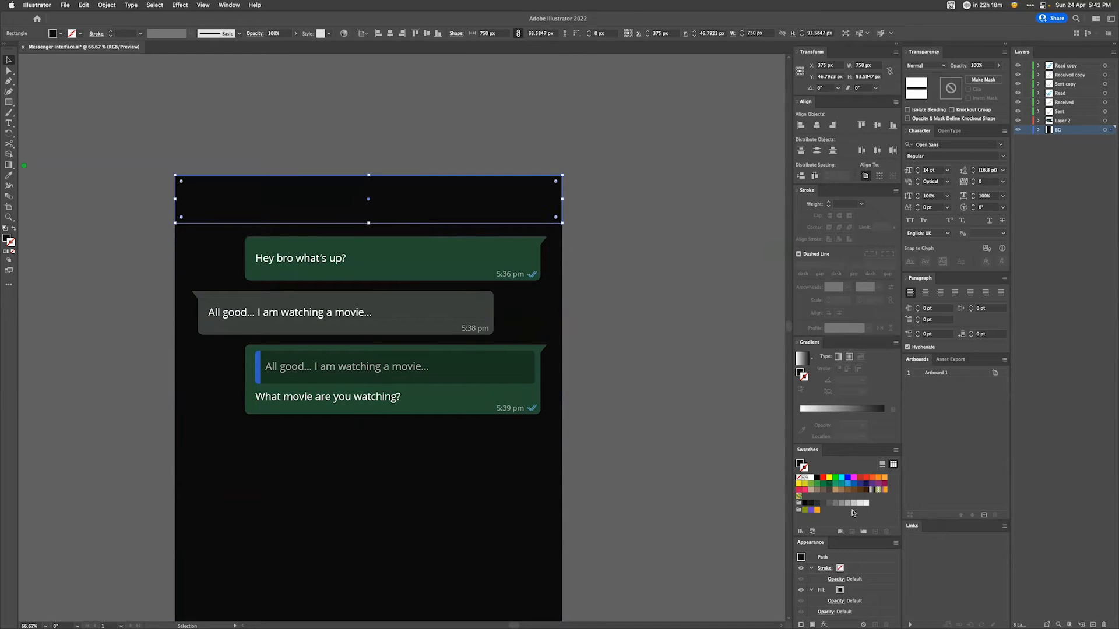
Step: Fill the header bar with the second-darkest grey swatch and leave it without a stroke
key(x)
click(811, 504)
key(slash)
key(x)
click(810, 504)
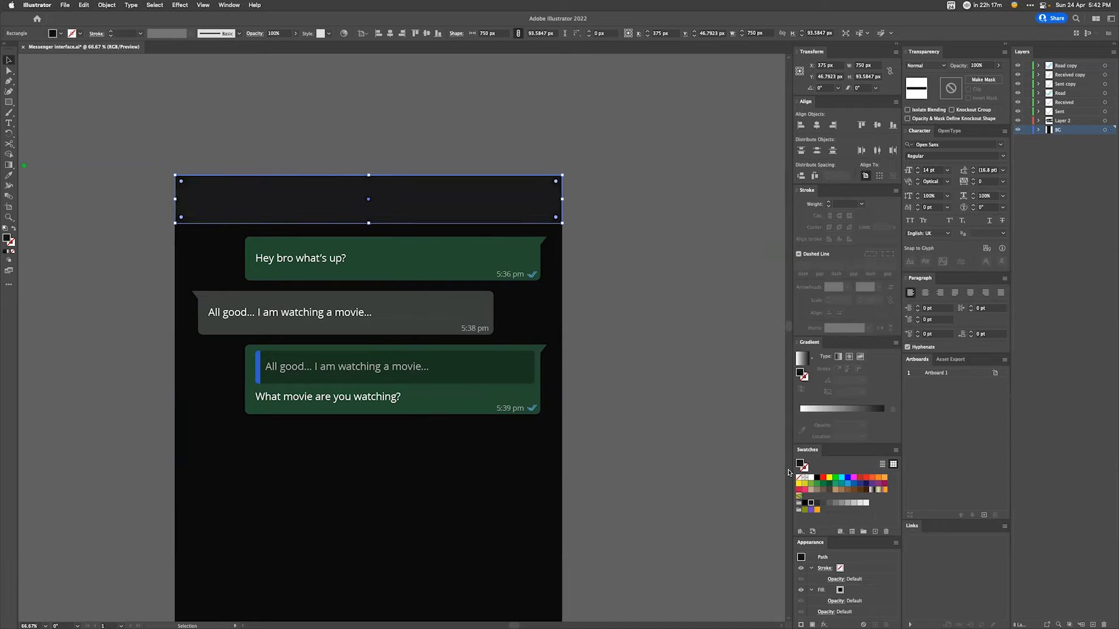
click(689, 327)
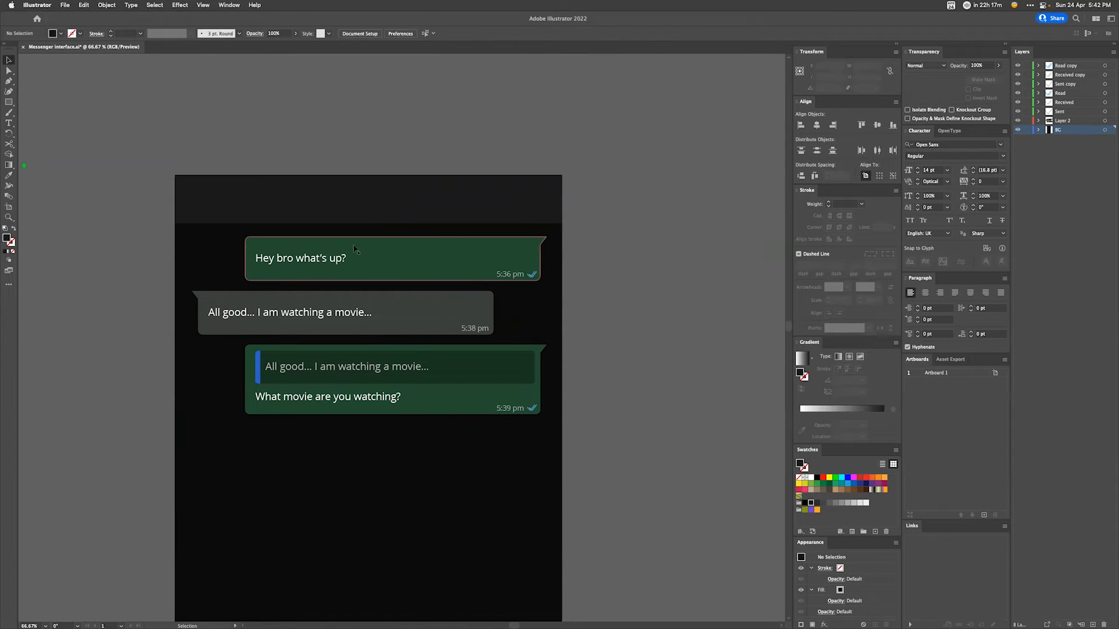
Step: Select all the message bubbles with their texts and check marks and move them down by 19 px
key(a)
drag(620, 231, 121, 440)
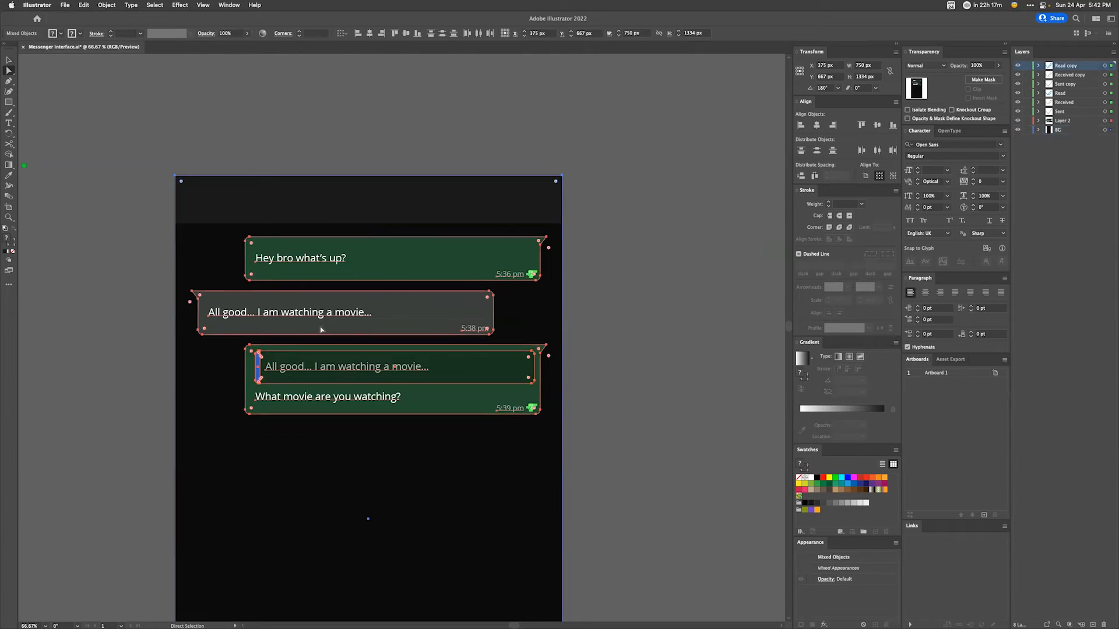
key(v)
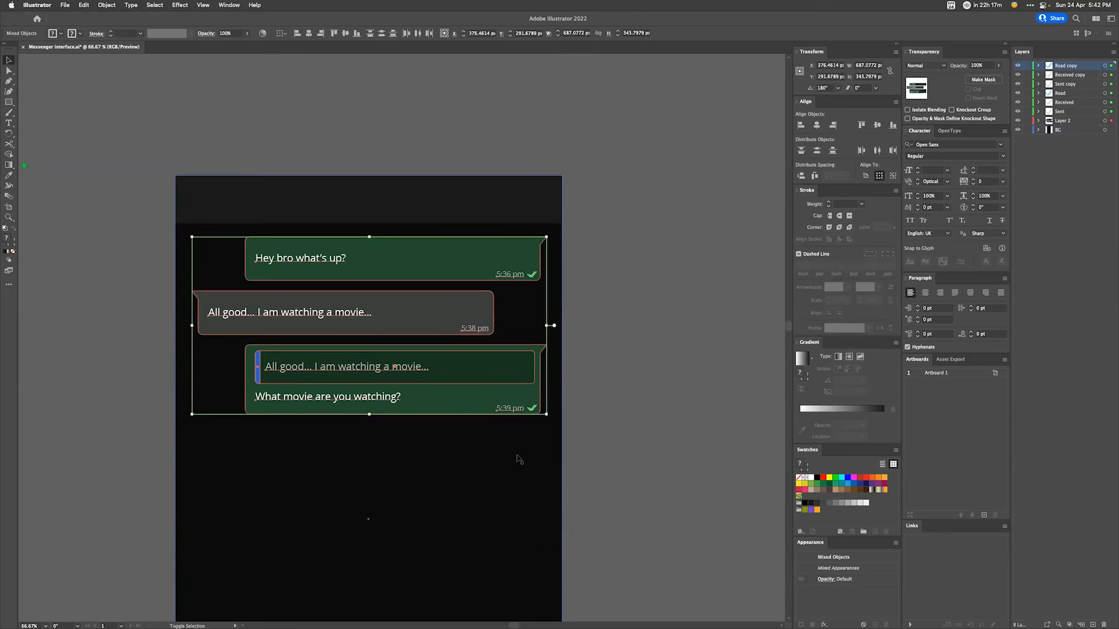
key(shift+Down)
key(shift+Down)
key(Up)
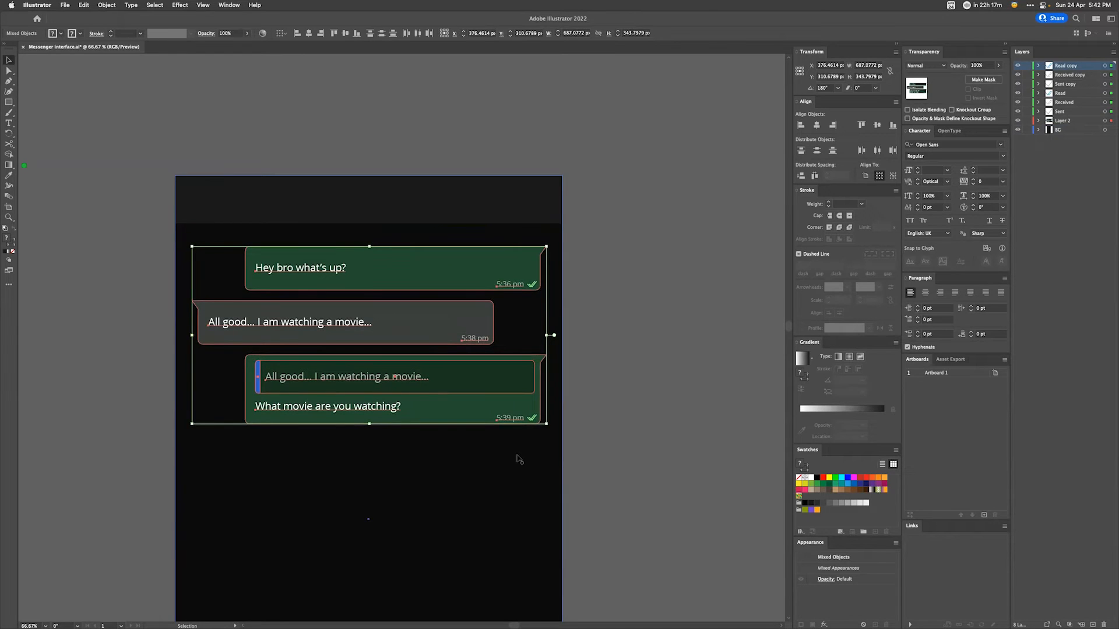
Step: Extend the header bar's lower edge to a height of about 108 px and save the document
click(627, 317)
click(370, 198)
drag(369, 225, 370, 231)
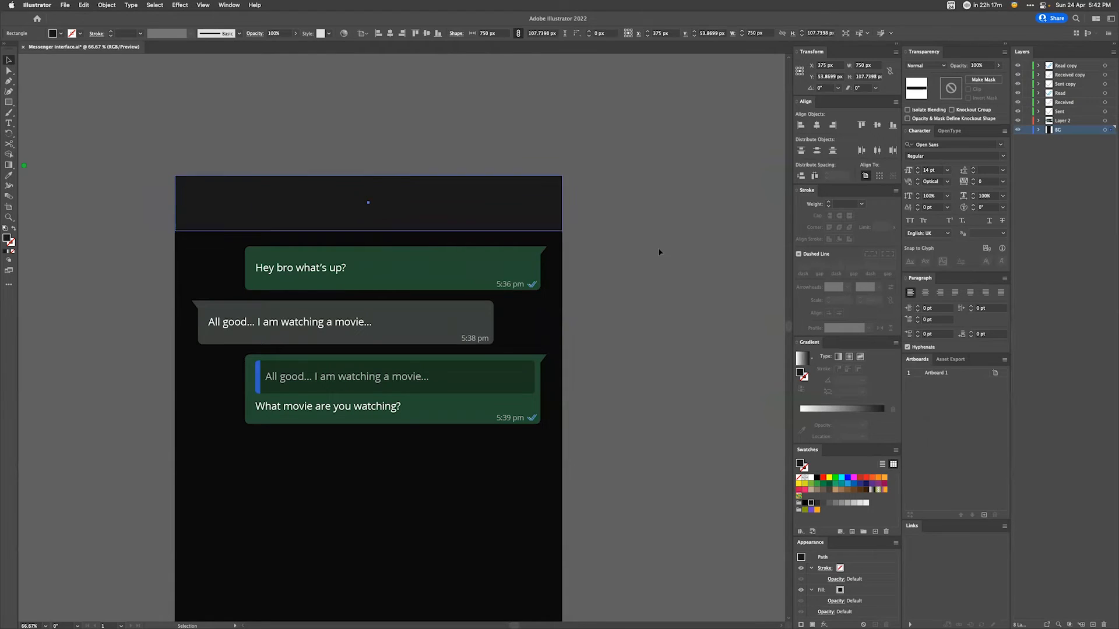
click(657, 252)
scroll(665, 355, down, 5)
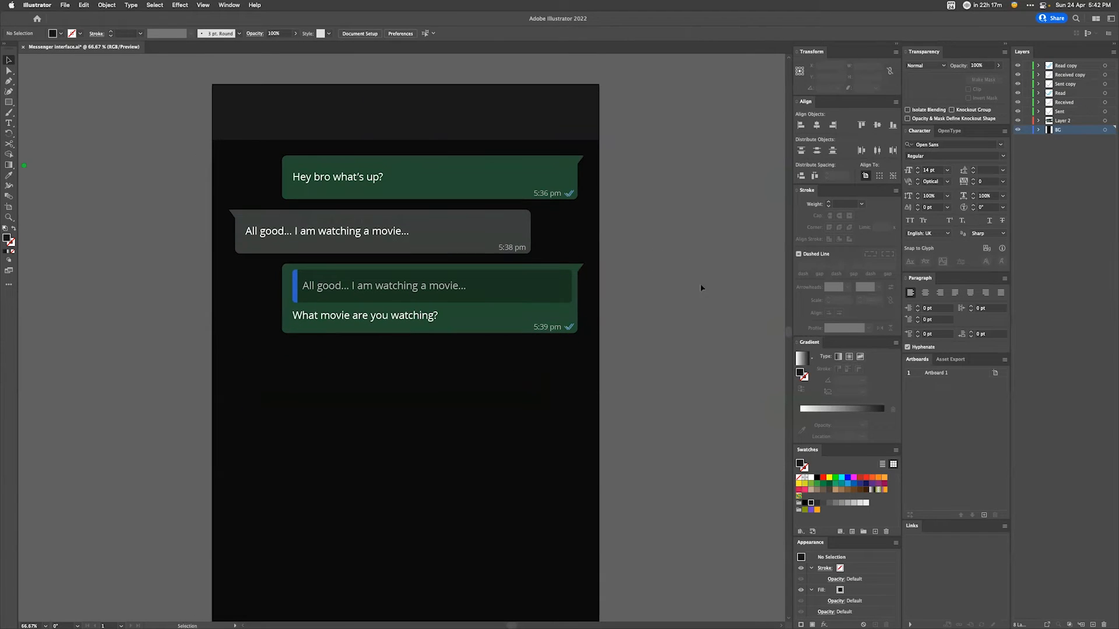
key(super+s)
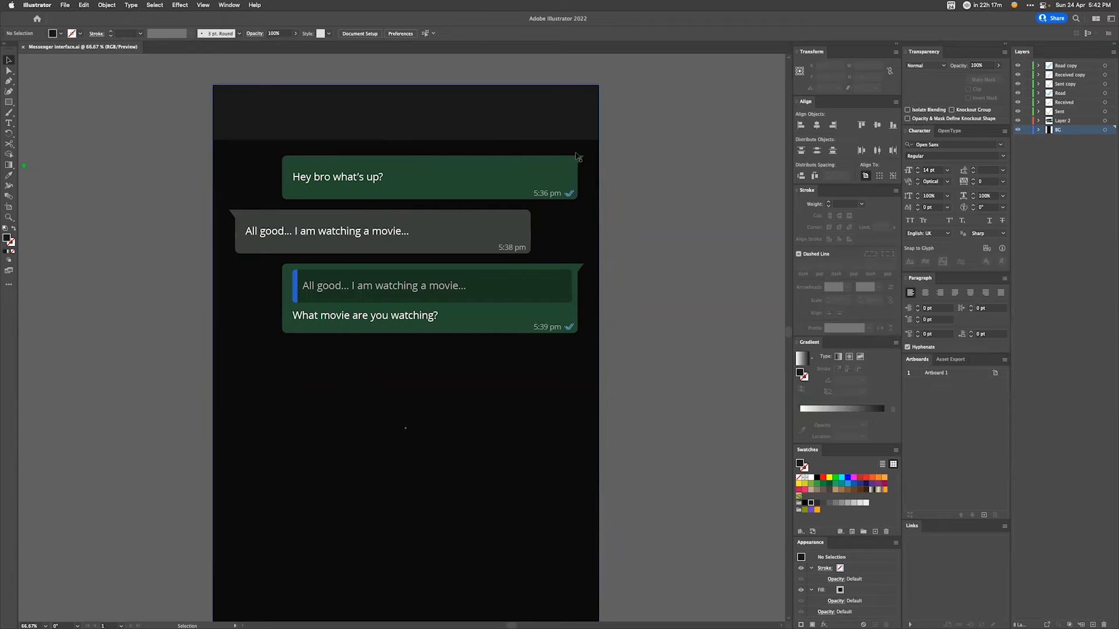
Step: Draw a circle about 77 px wide at the left end of the header bar and fill it with a lighter dark grey swatch
key(m)
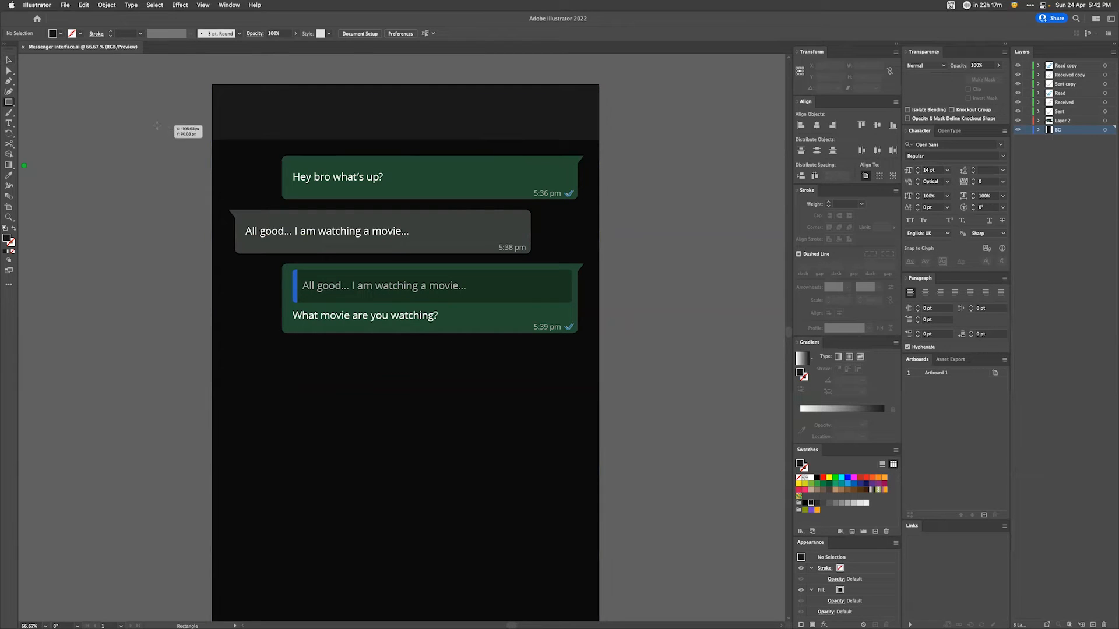
key(l)
key(v)
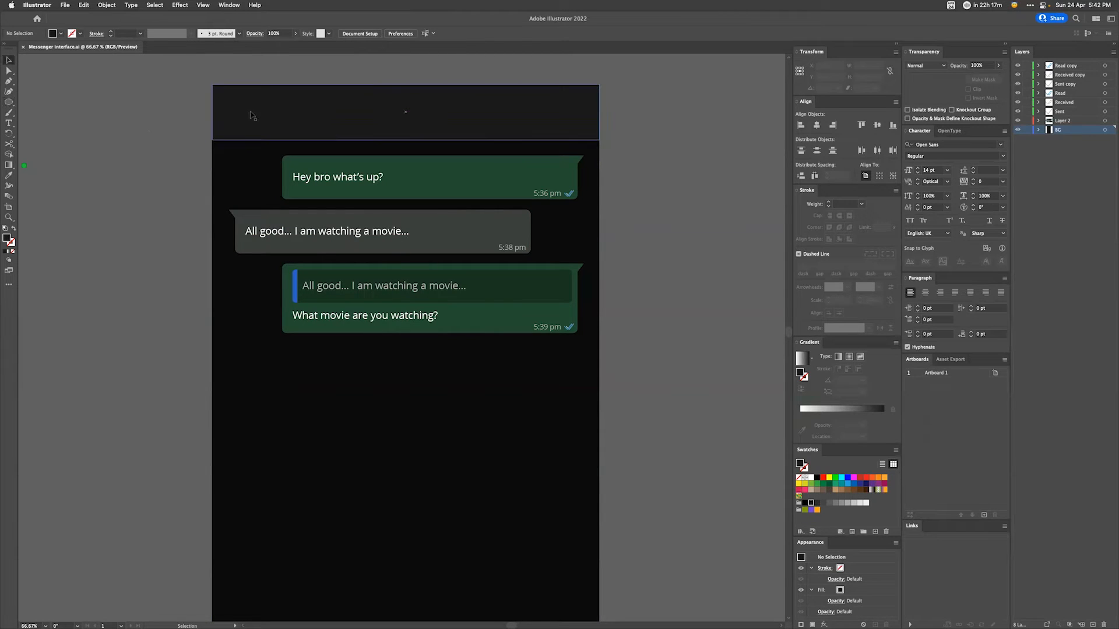
click(247, 112)
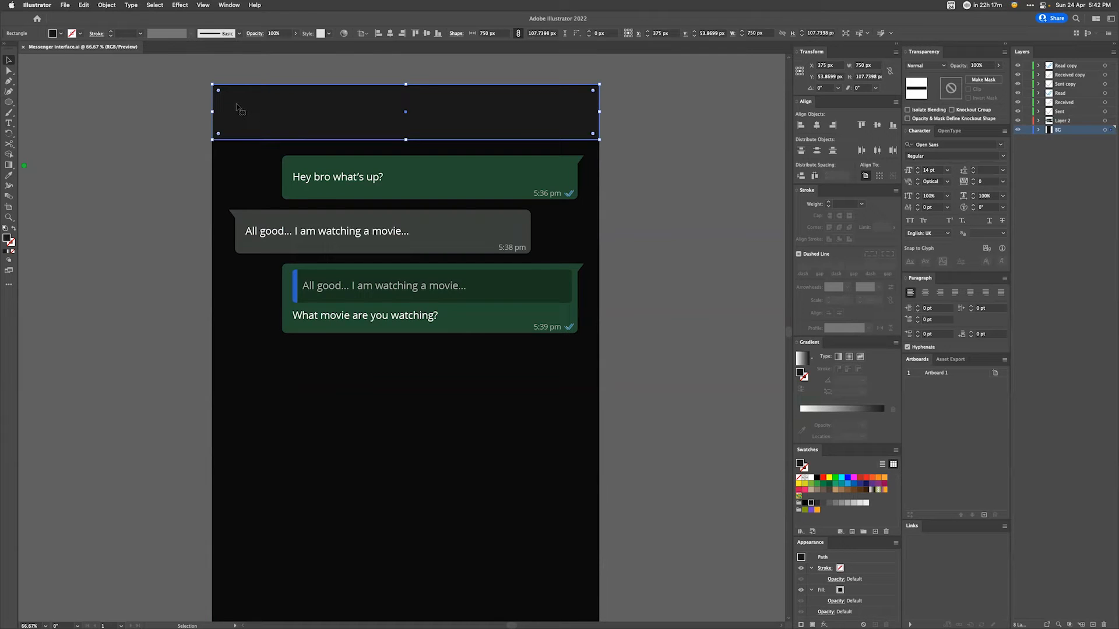
key(l)
drag(226, 92, 267, 131)
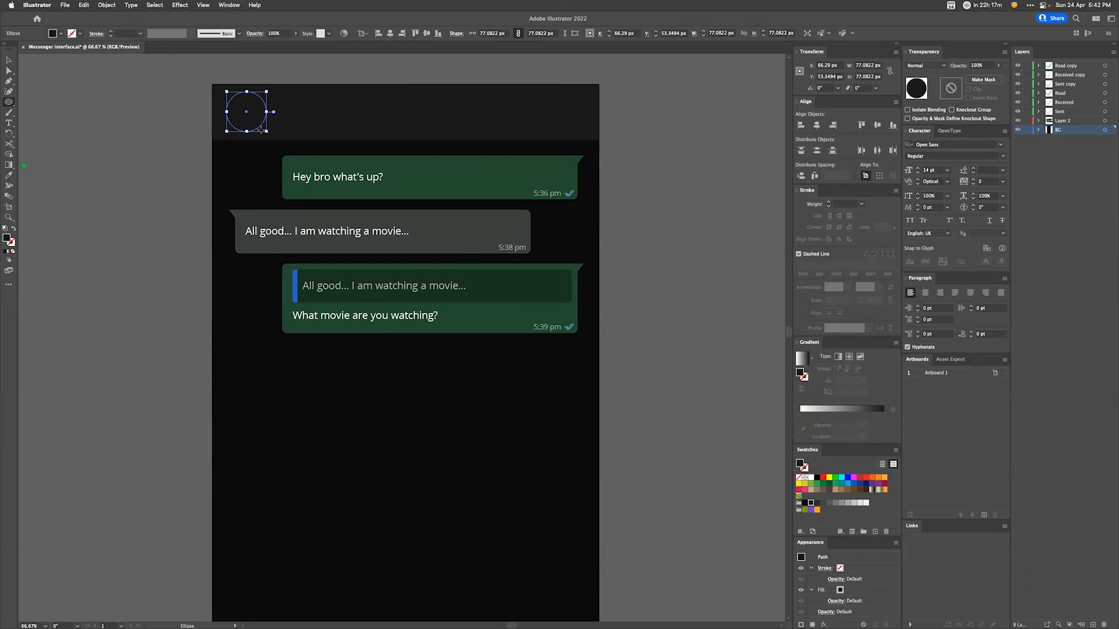
click(817, 503)
key(v)
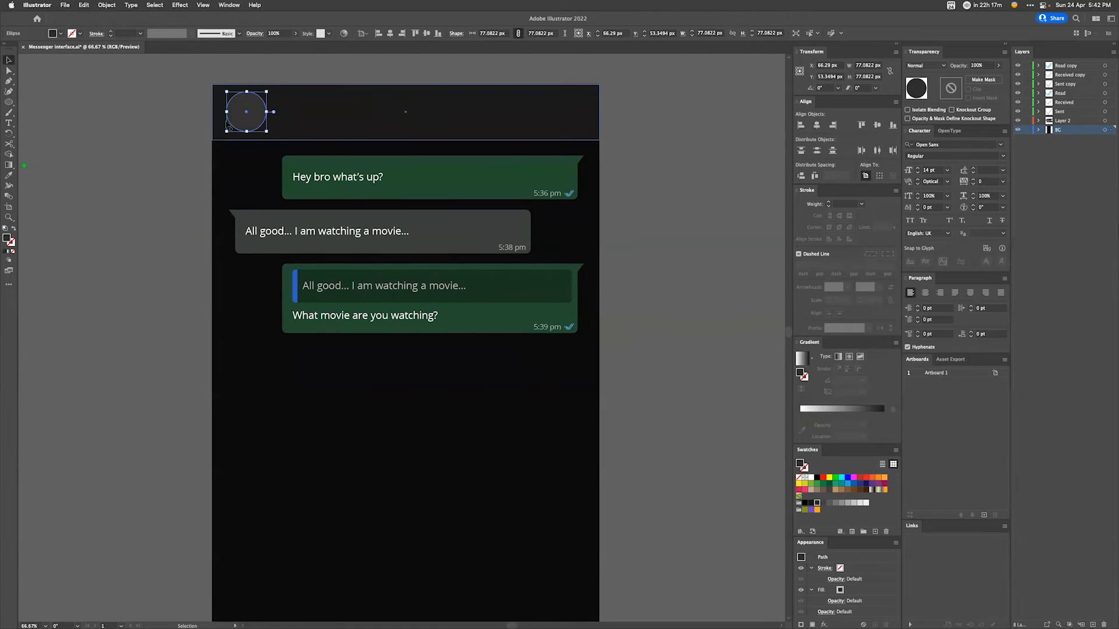
Step: Centre the circle vertically on the header bar, using the bar as the key object
click(136, 154)
key(super+equal)
key(super+equal)
key(super+equal)
key(super+equal)
drag(267, 218, 344, 333)
scroll(344, 333, up, 10)
scroll(344, 333, left, 4)
click(365, 267)
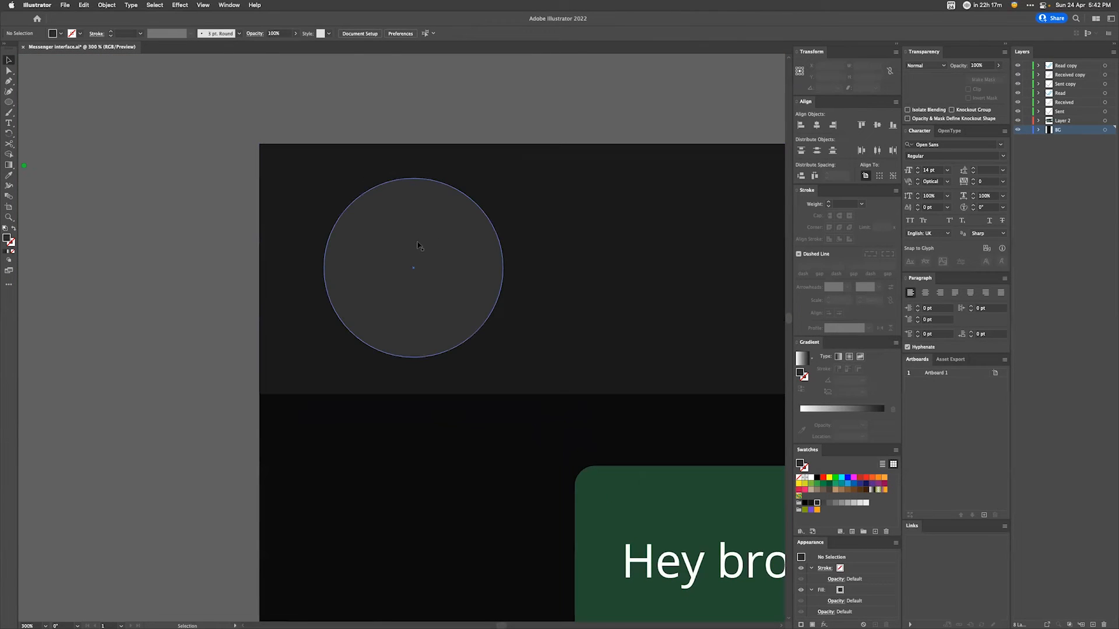
shift+click(589, 233)
click(589, 232)
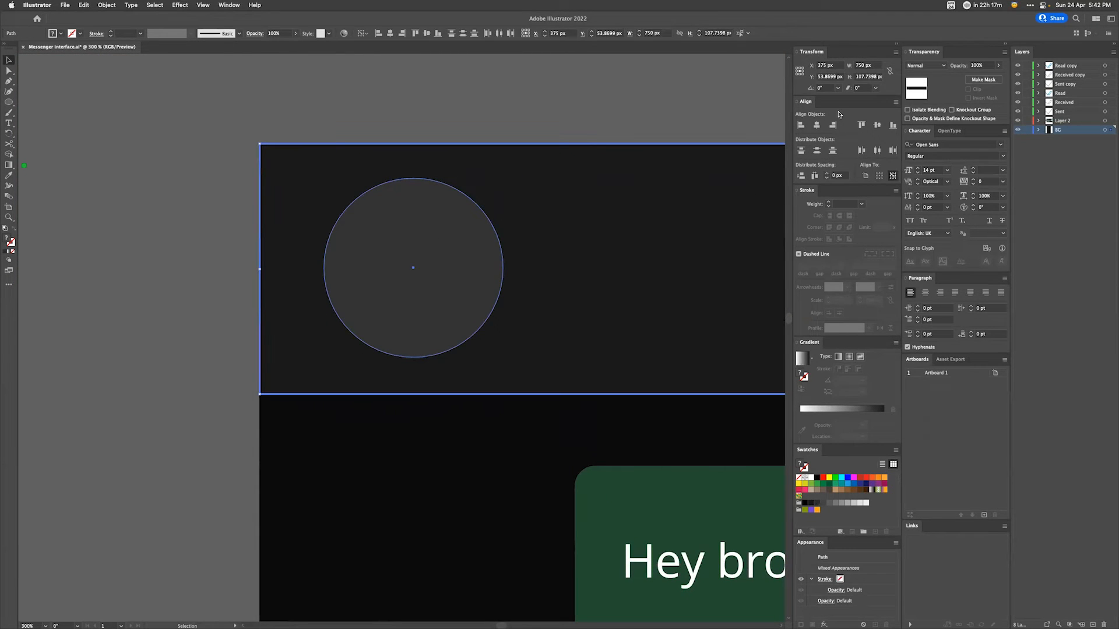
click(817, 151)
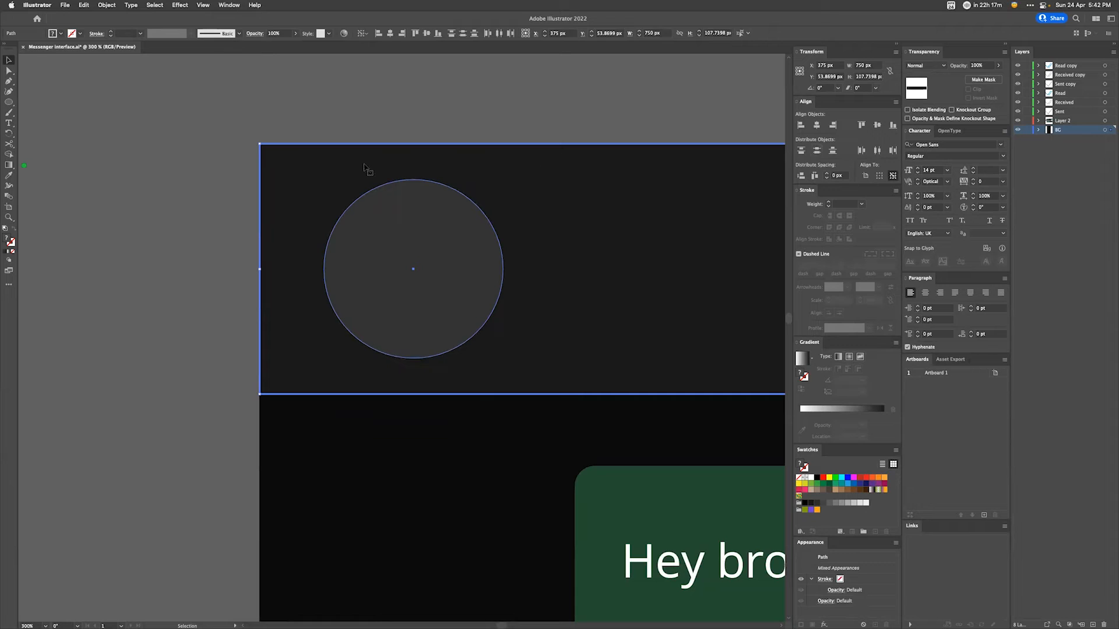
Step: Isolate the profile circle in the header, paste a copy of it in place and hide that copy
click(161, 218)
click(465, 276)
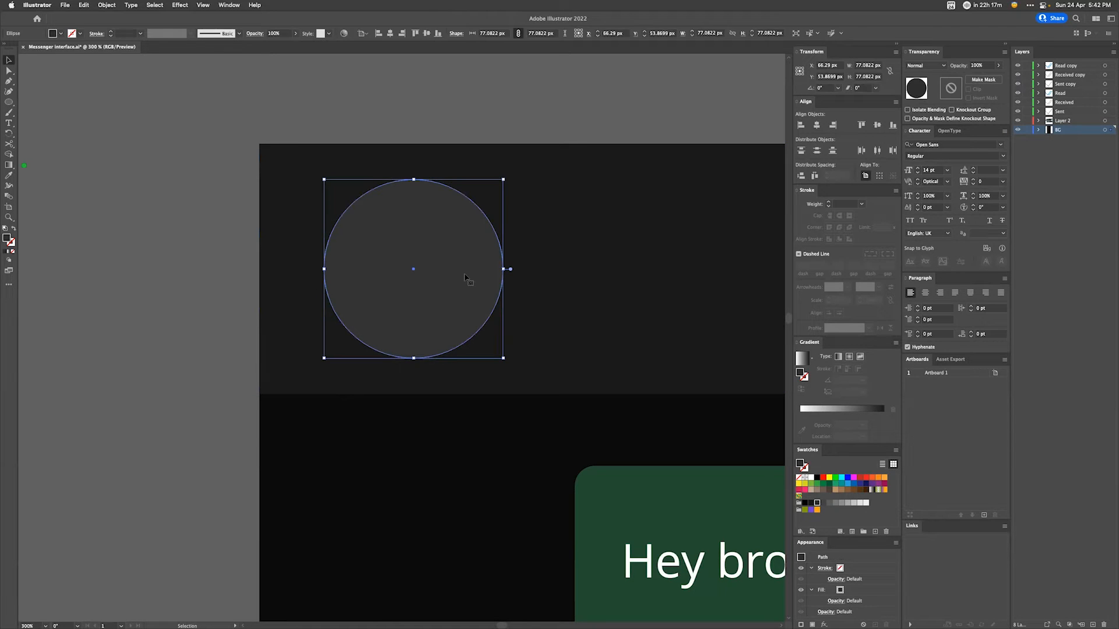
double_click(465, 277)
key(m)
key(v)
key(a)
key(v)
key(ctrl+c)
key(ctrl+f)
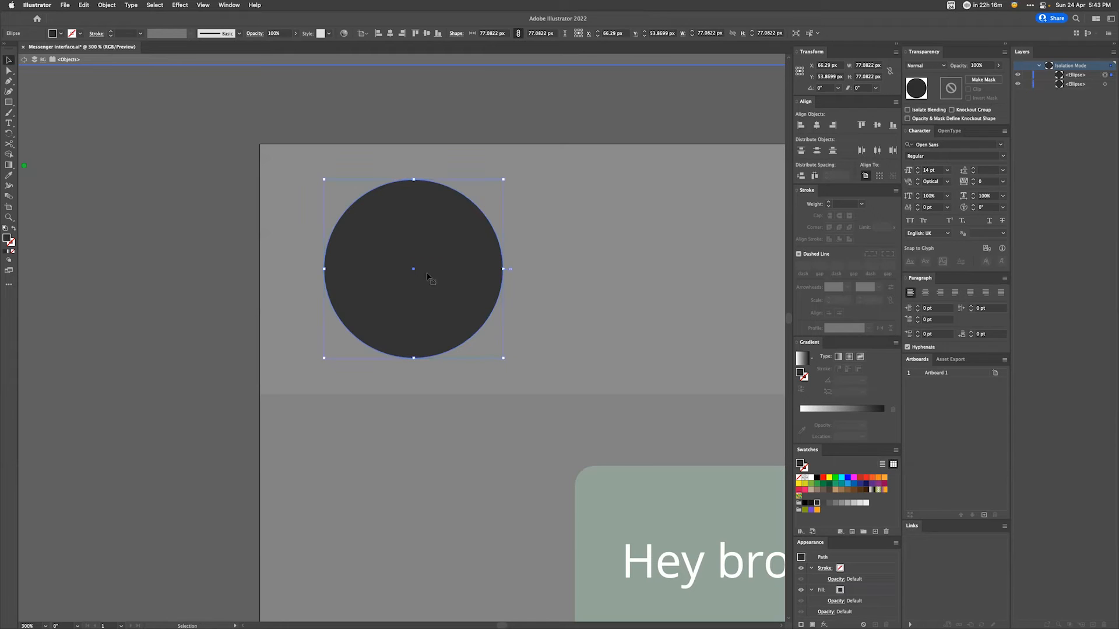
click(1018, 74)
click(1082, 85)
click(1102, 84)
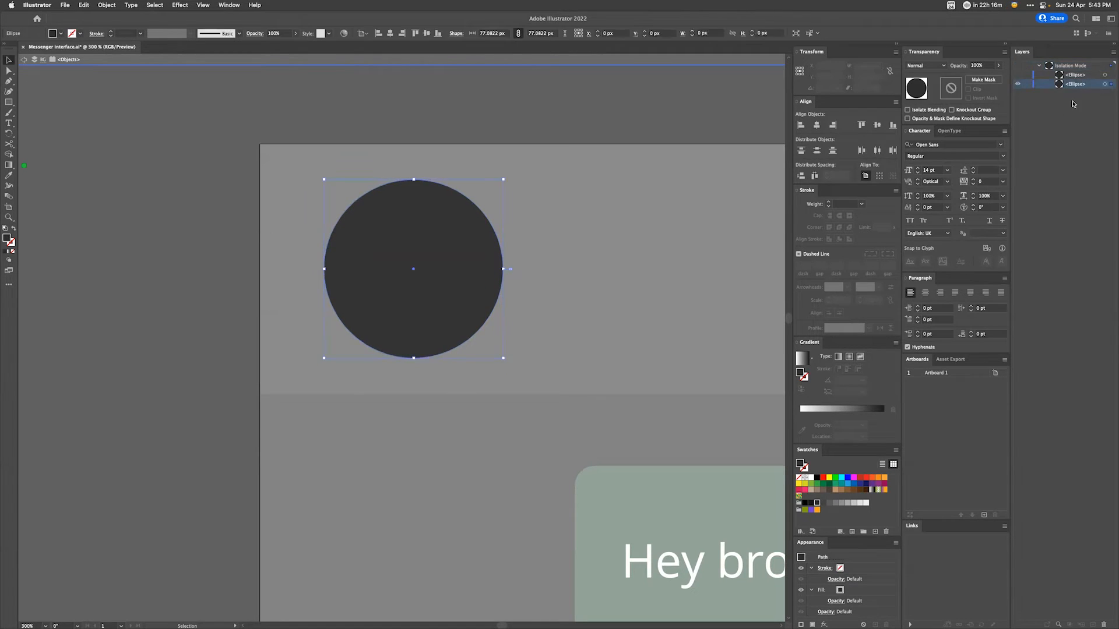
Step: Draw a circle about 22 px wide in the upper part of the profile circle and fill it with a mid-grey swatch
key(l)
drag(387, 213, 437, 261)
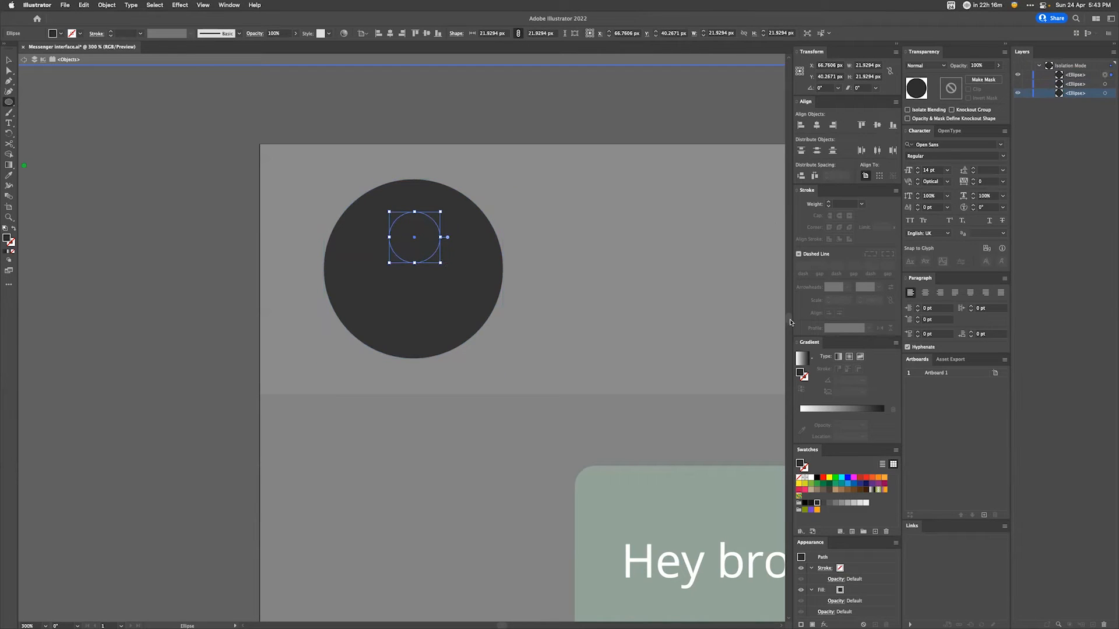
click(835, 503)
key(v)
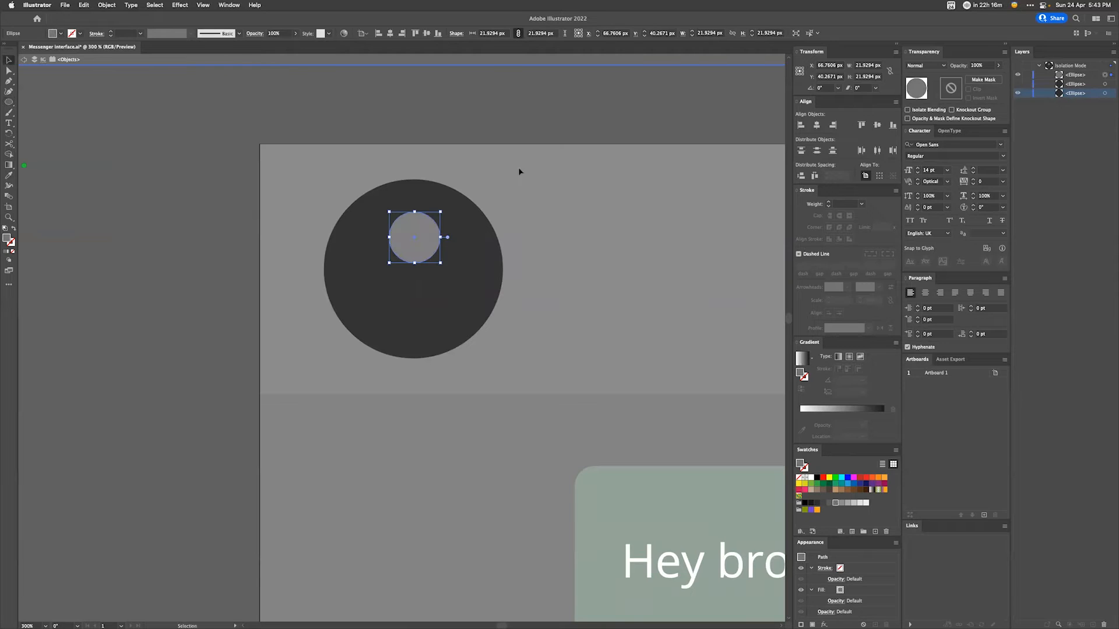
Step: Enlarge the small head circle to about 25 px and centre it horizontally on the large profile circle
shift+click(460, 276)
click(431, 275)
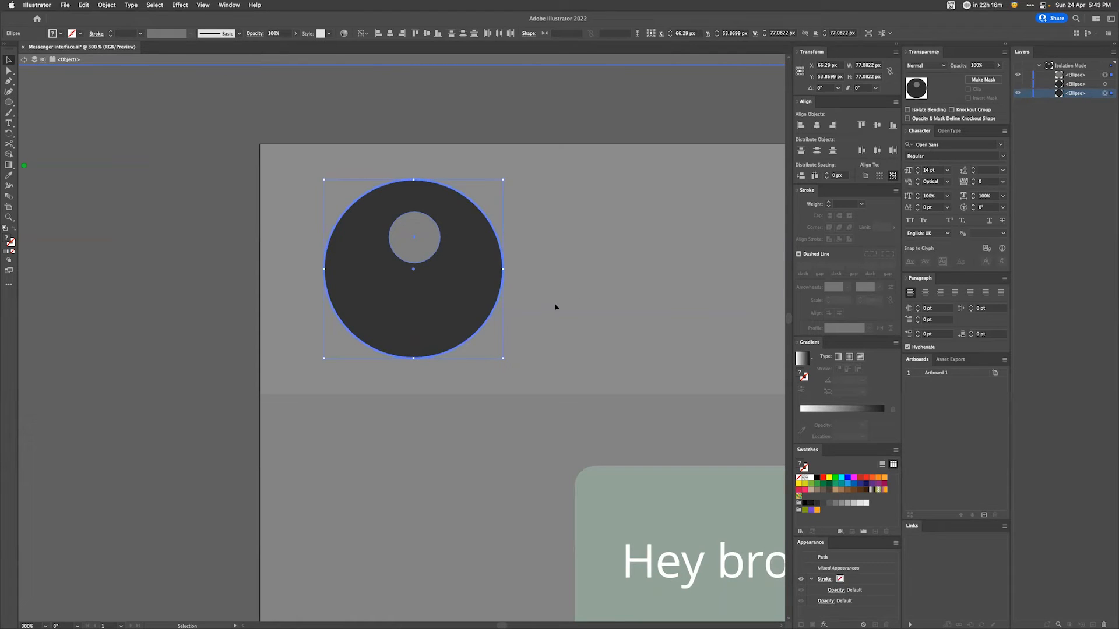
click(390, 34)
shift+click(439, 263)
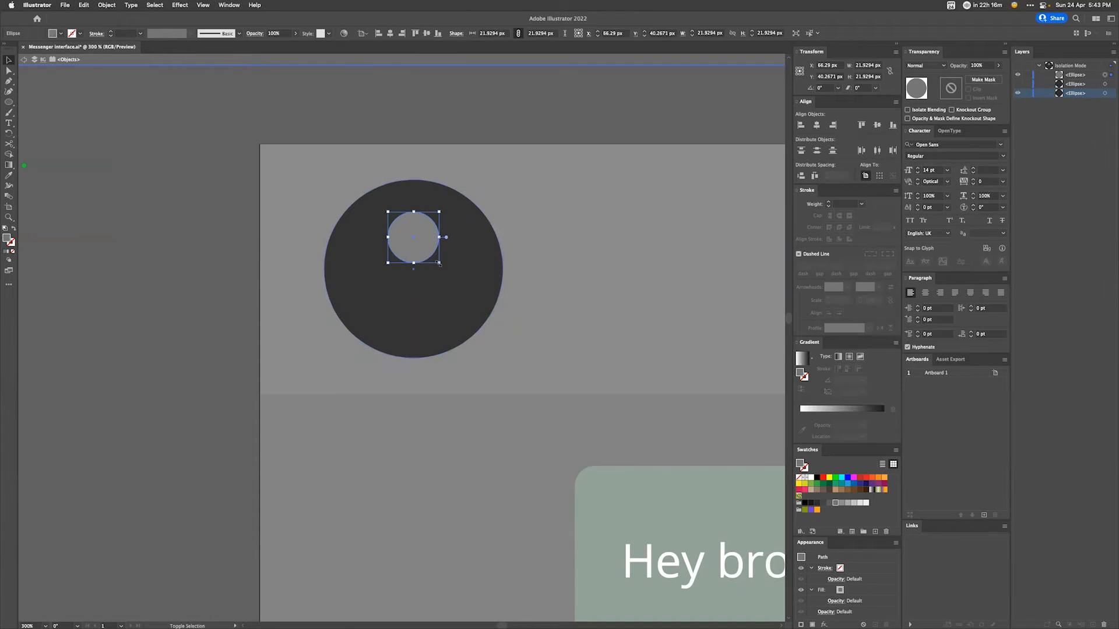
mouse_move(439, 264)
mouse_down()
mouse_move(447, 268)
mouse_move(424, 257)
mouse_up()
shift+click(470, 273)
click(389, 33)
key(Right)
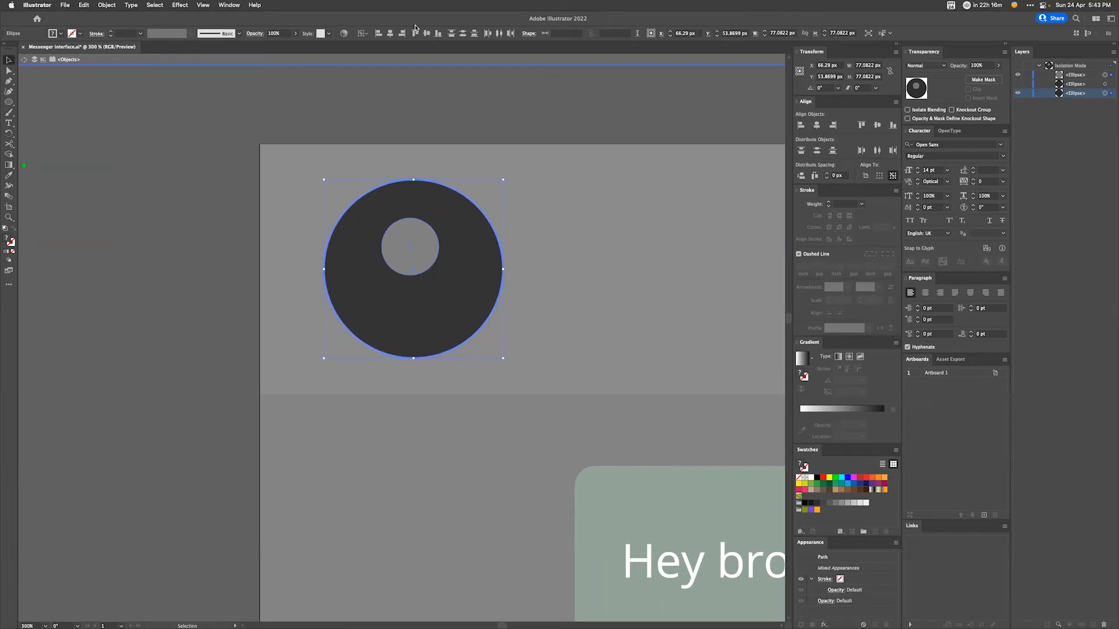
key(super+shift+a)
Step: Duplicate the head circle straight down, enlarge the copy to about 61 px and place it below the head as shoulders
click(426, 254)
drag(426, 254, 426, 319)
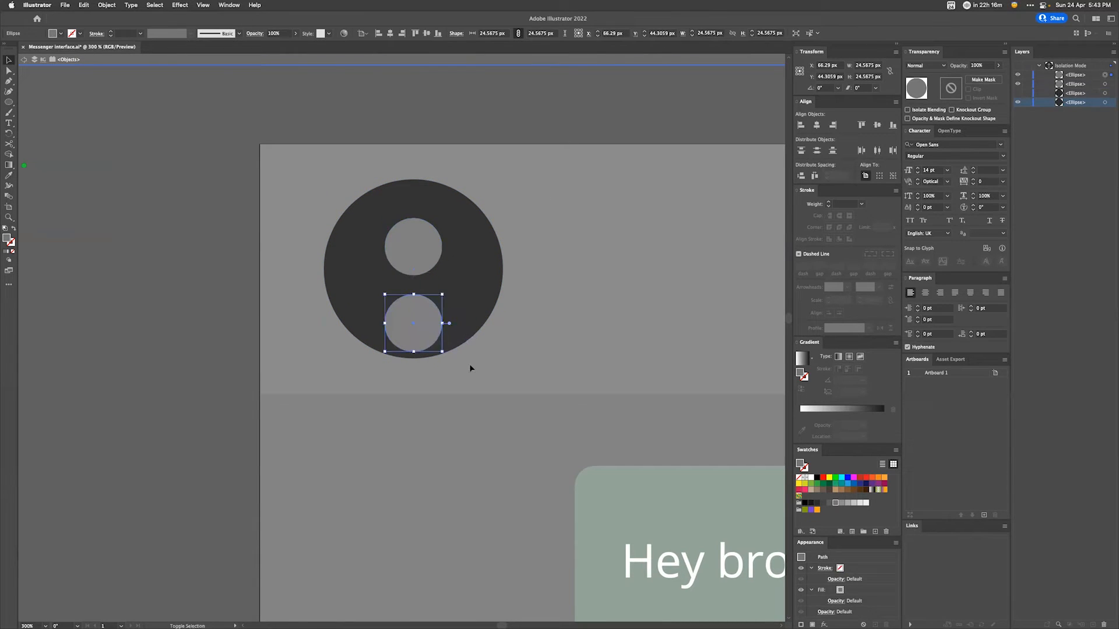
drag(445, 355, 524, 394)
drag(415, 313, 417, 341)
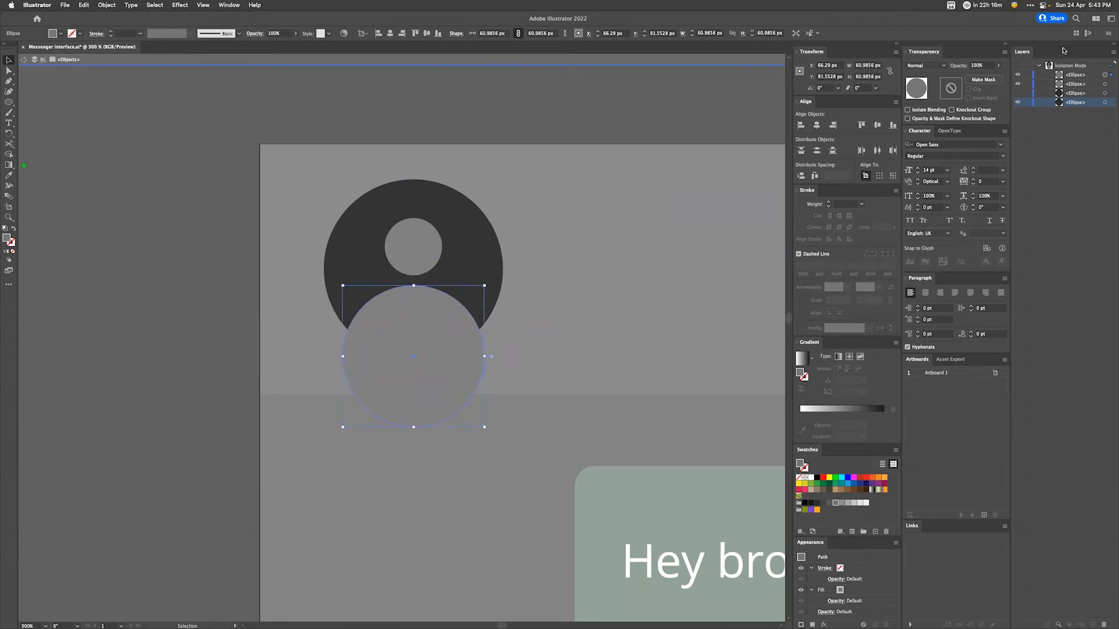
drag(454, 325, 455, 324)
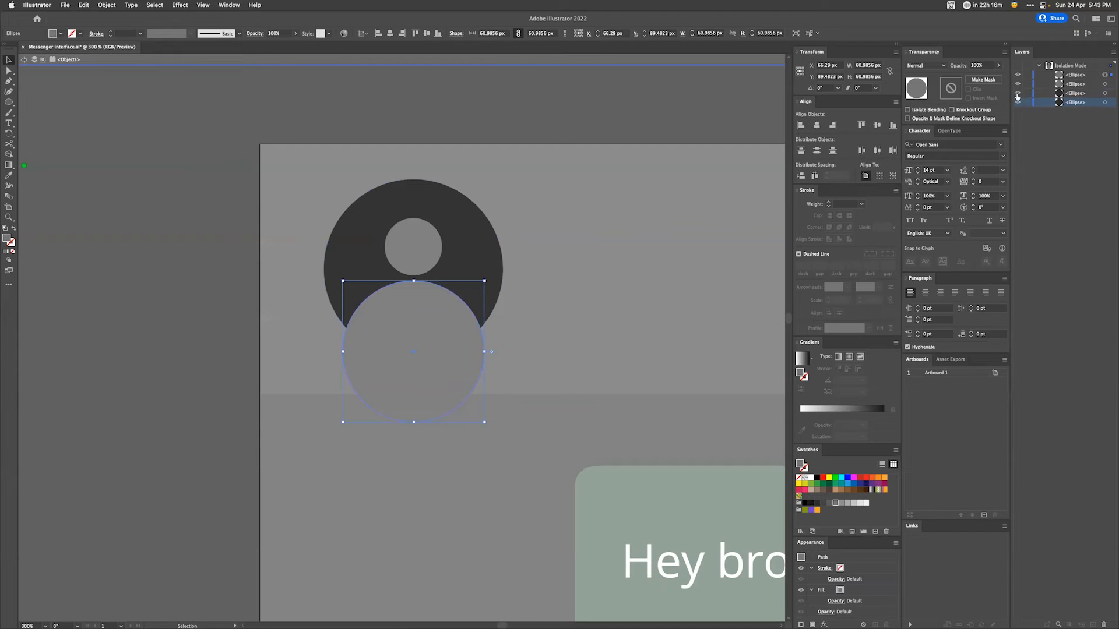
Step: Show the hidden circle copy, bring it to the top of the stack and use it as a clipping mask on the shoulders
click(1072, 94)
drag(1072, 94, 1072, 71)
shift+click(445, 366)
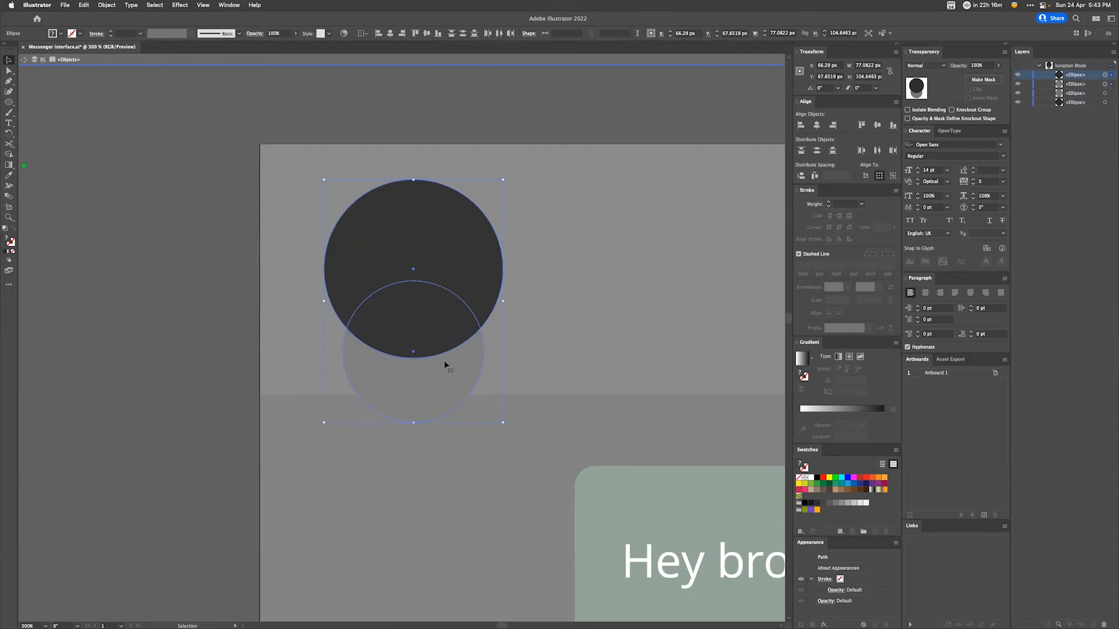
key(a)
key(super+7)
key(v)
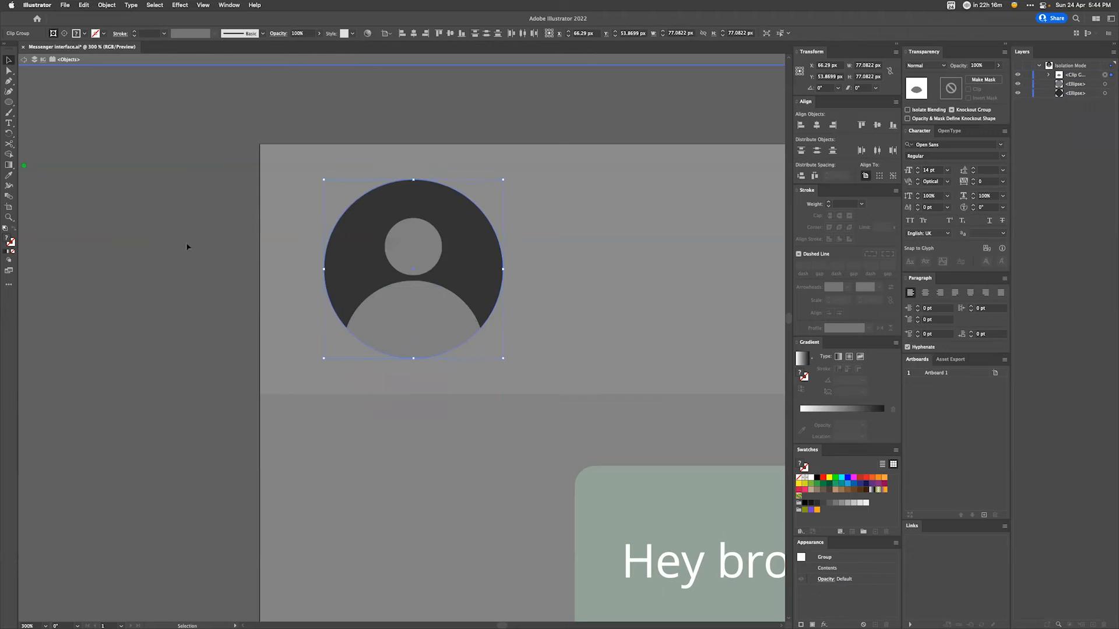
double_click(179, 231)
Step: Duplicate the "Hey bro what's up?" text into the header beside the profile icon and replace its wording with the contact's name
key(super+minus)
key(super+minus)
key(super+minus)
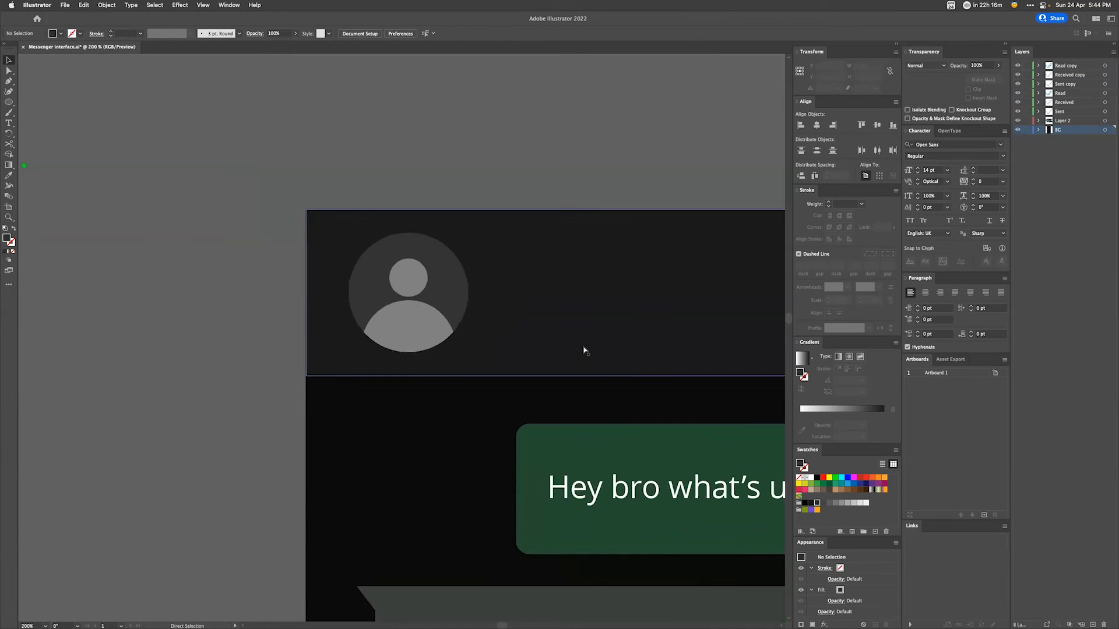
drag(584, 350, 326, 348)
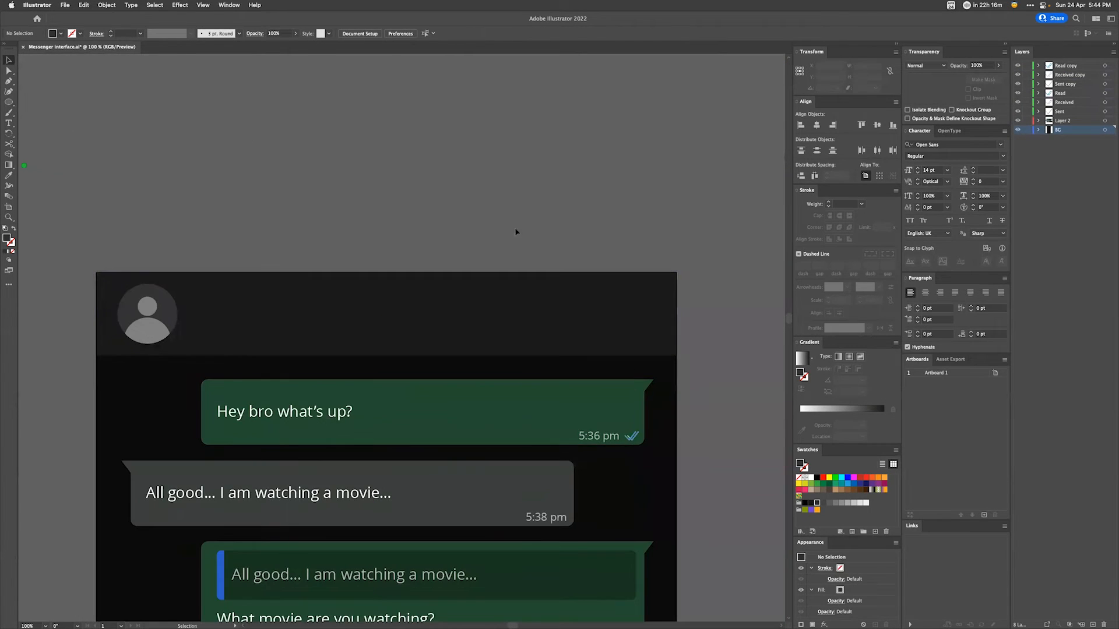
drag(271, 215, 295, 171)
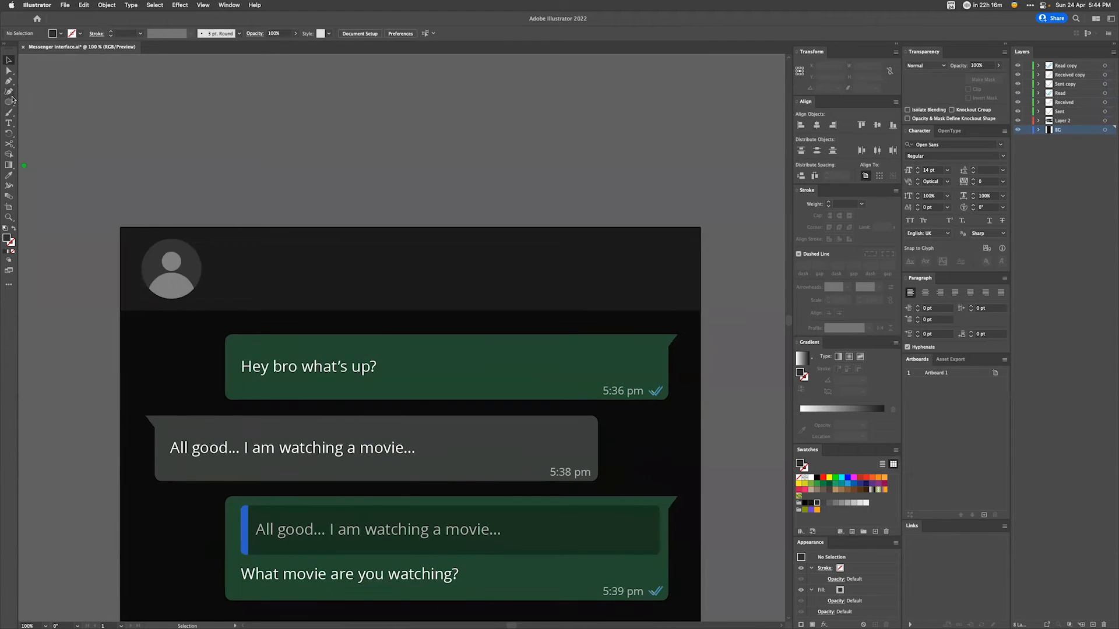
click(325, 372)
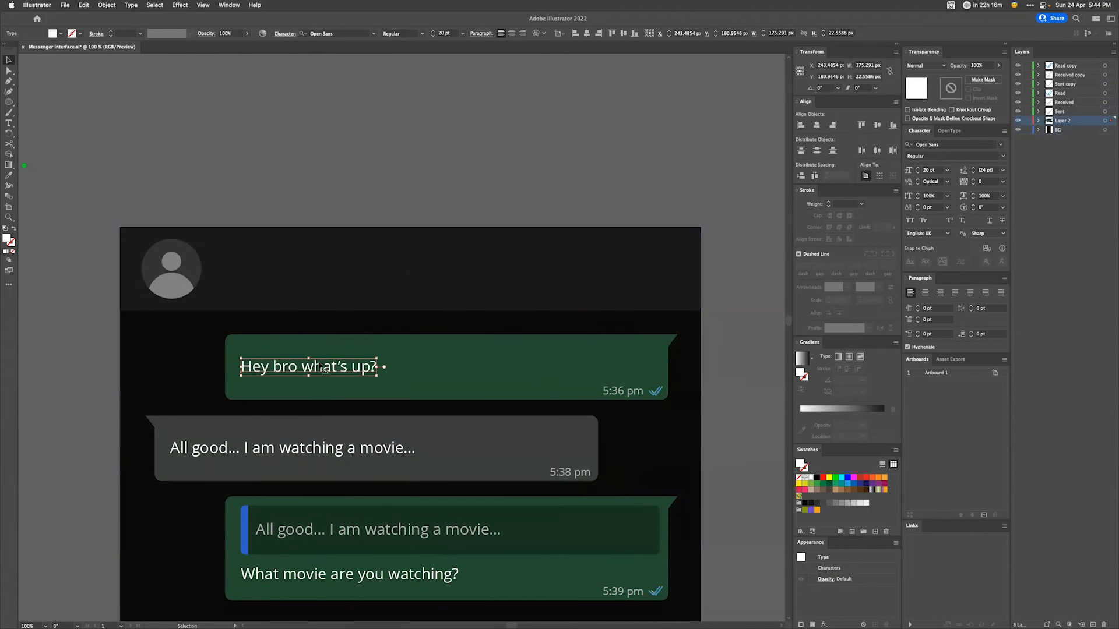
drag(327, 375, 300, 275)
double_click(300, 272)
key(ctrl+a)
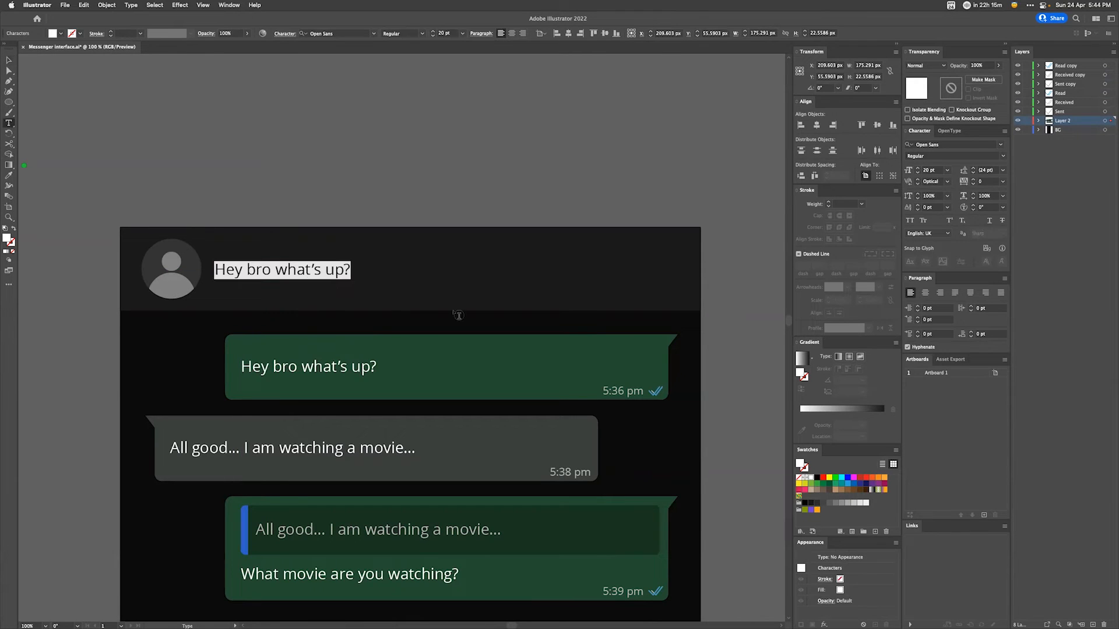
text(Mario)
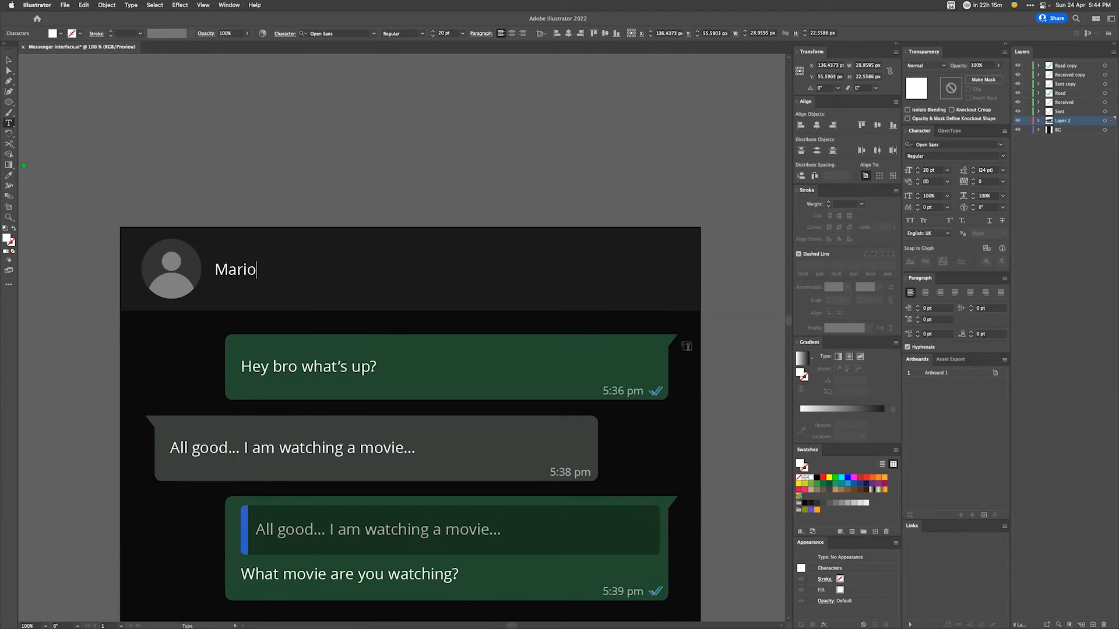
click(7, 61)
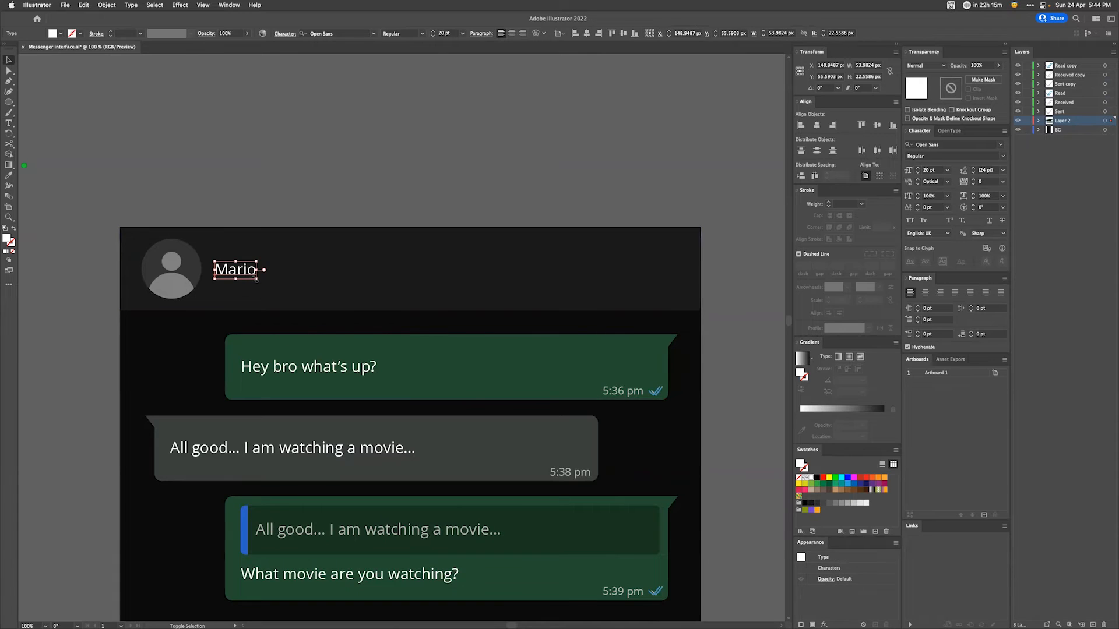
Step: Scale the contact name up to about 36 pt and centre it vertically on the header bar
mouse_move(277, 291)
mouse_down()
mouse_move(295, 300)
mouse_move(277, 275)
mouse_up()
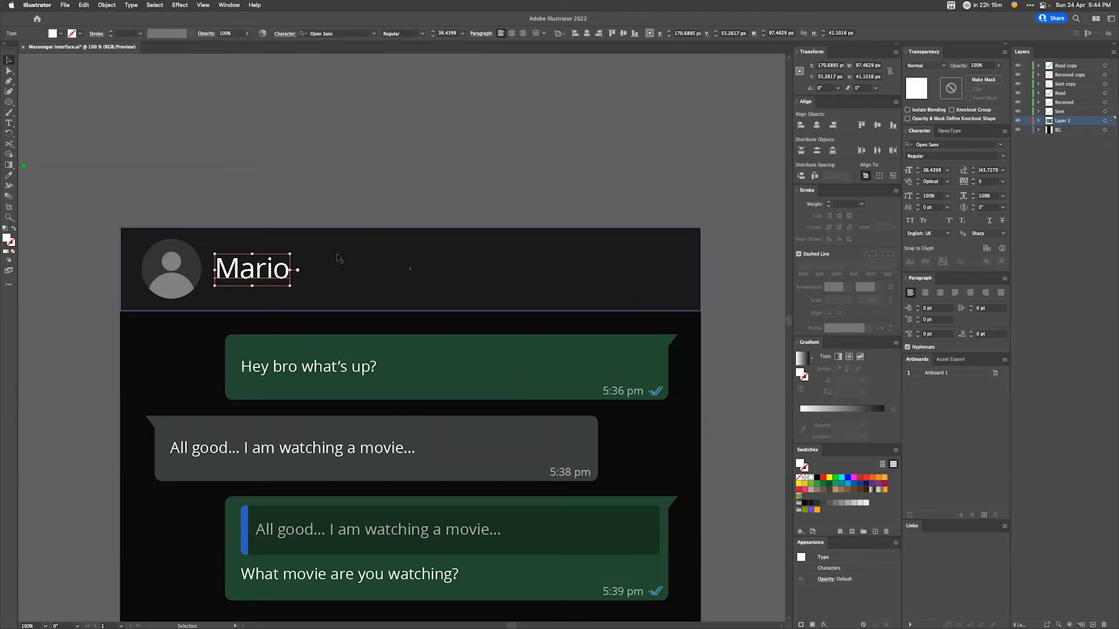
click(562, 317)
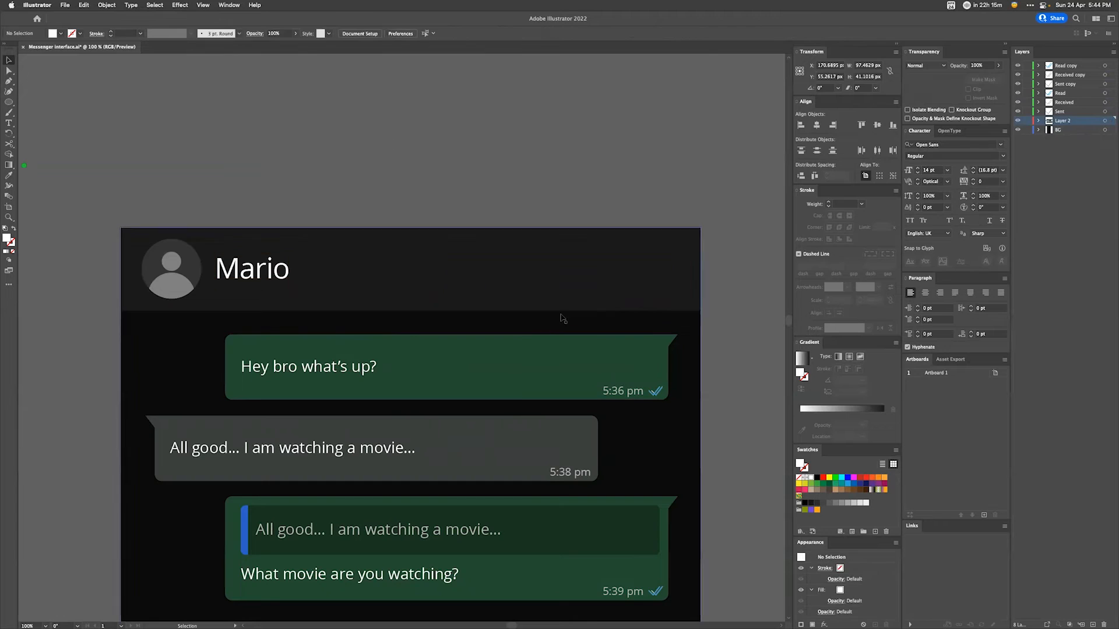
click(262, 269)
shift+click(402, 267)
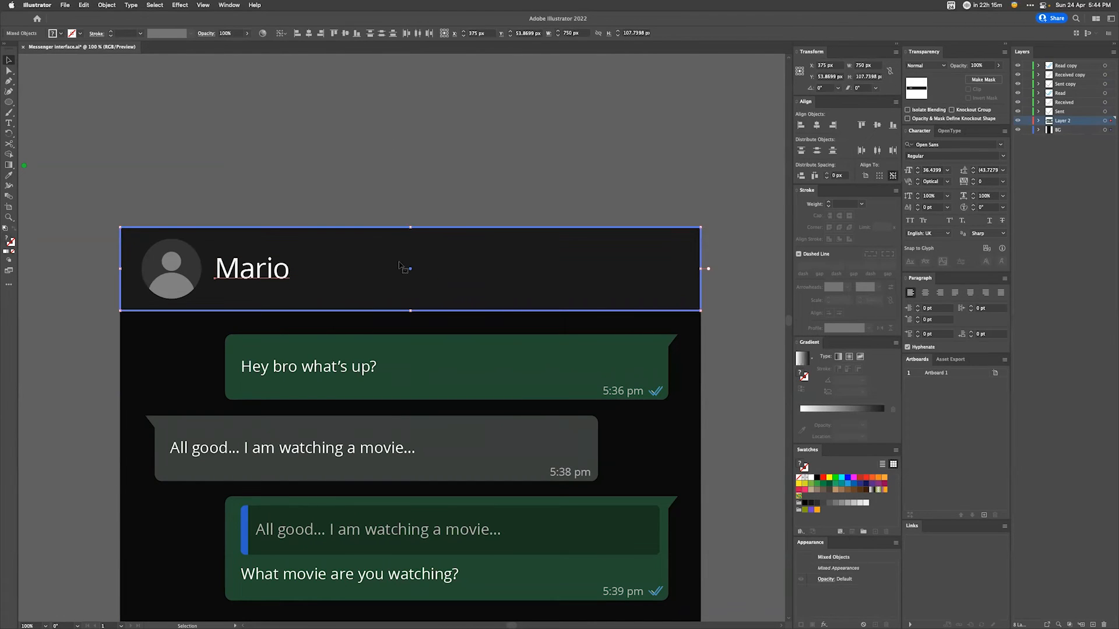
click(346, 33)
key(super+shift+a)
Step: Move the contact name to the BG layer by cutting and pasting it in place, and scale it down slightly
click(268, 281)
key(Delete)
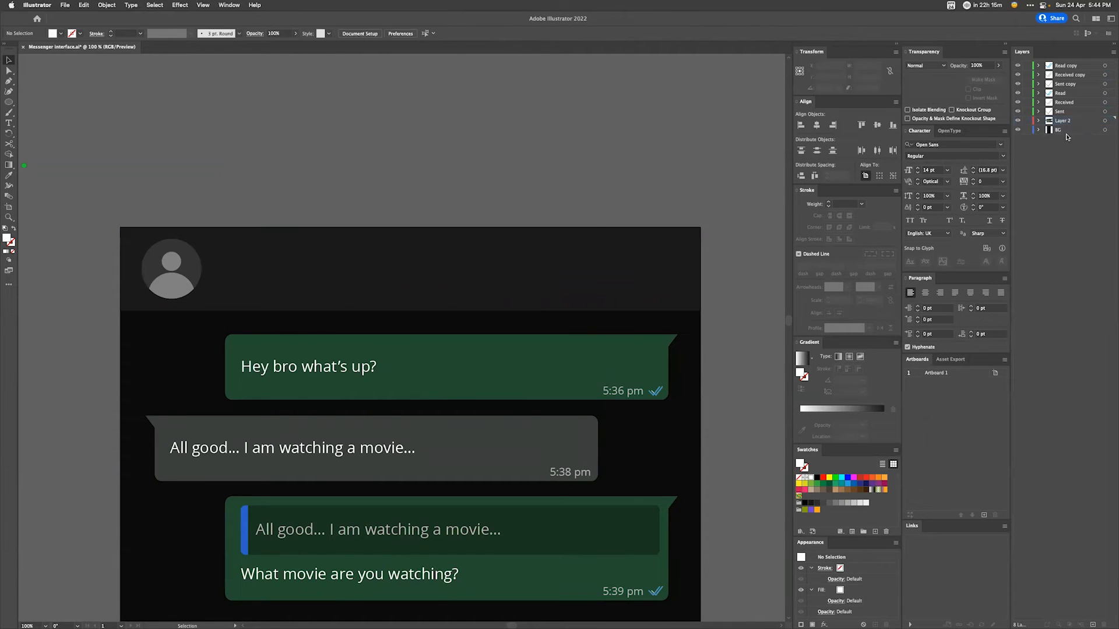
click(1104, 130)
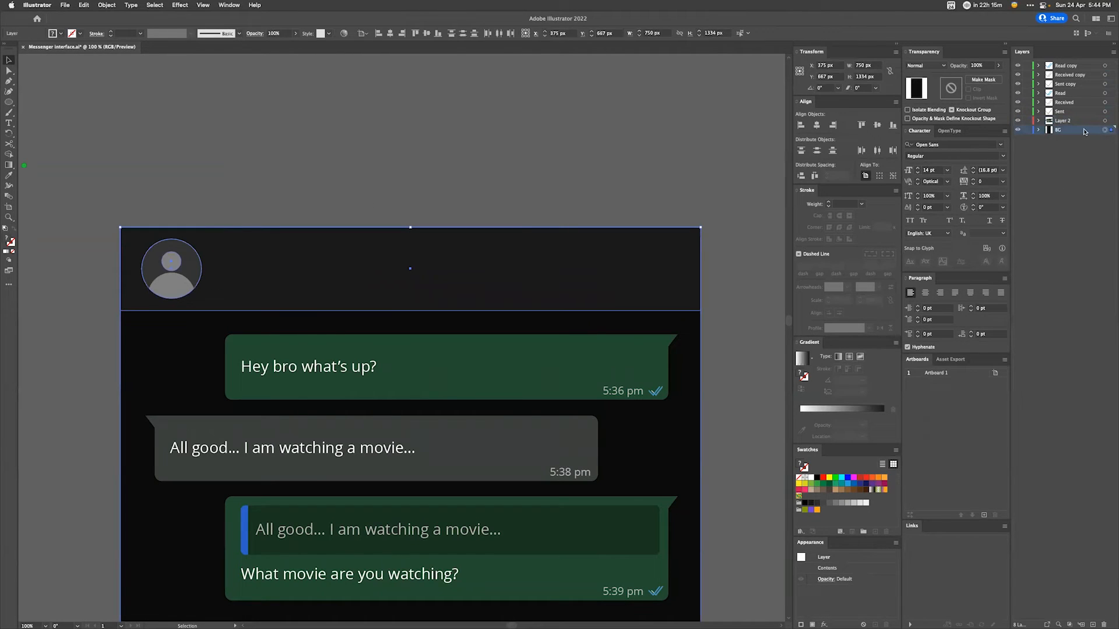
key(super+f)
click(460, 155)
drag(403, 200, 448, 170)
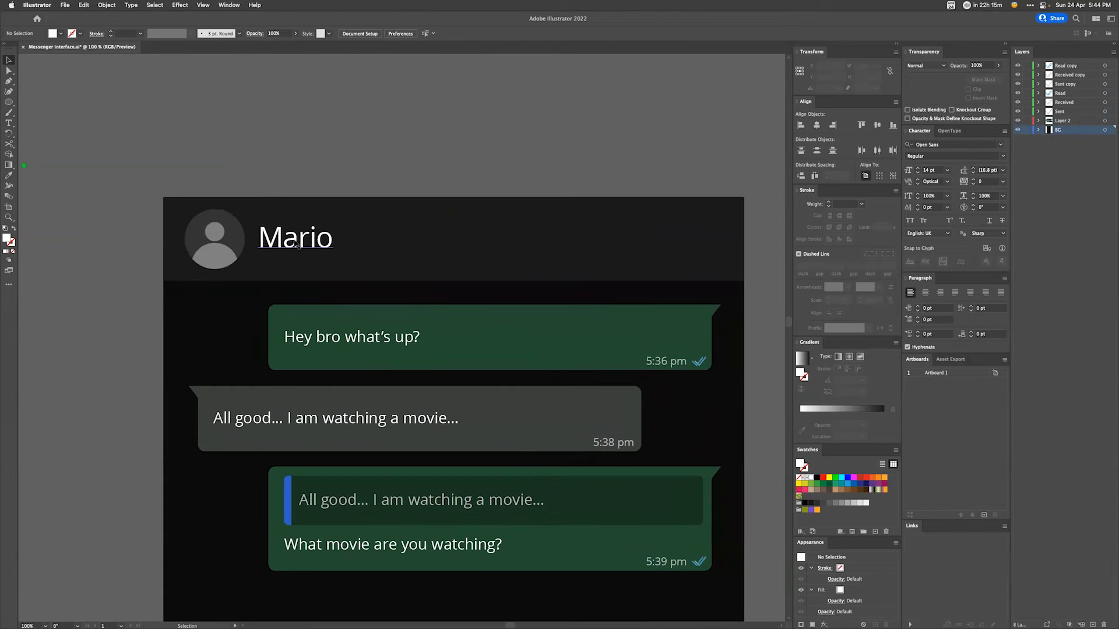
click(341, 250)
drag(333, 223, 332, 224)
key(super+shift+a)
Step: Draw a white square about 36 px wide near the header bar's right end and rotate it 45° into a diamond
drag(454, 223, 408, 213)
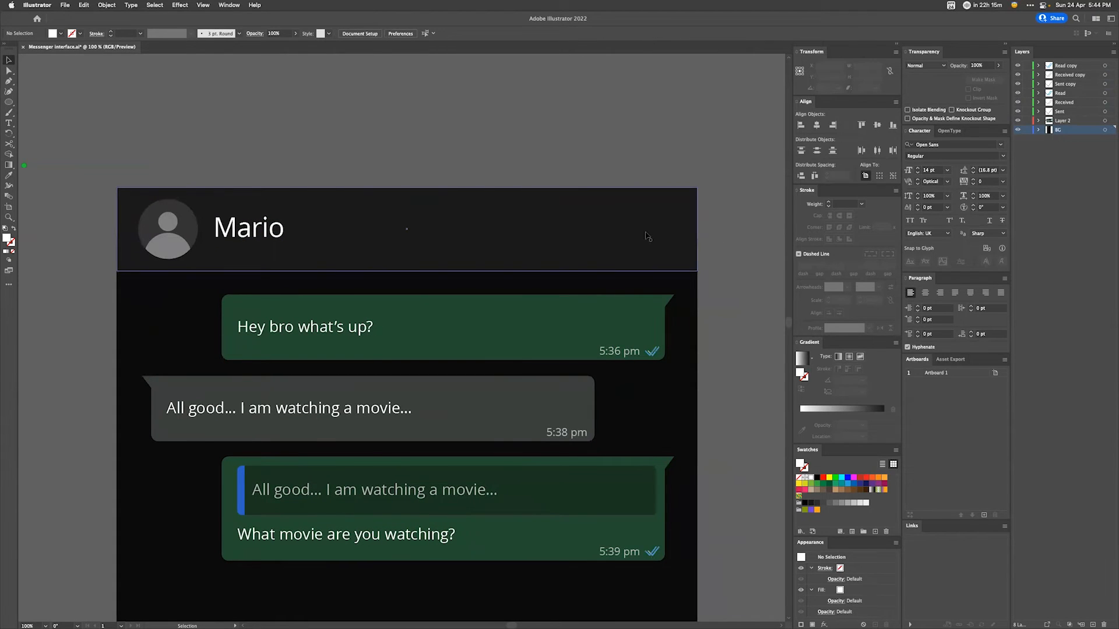
key(super+equal)
key(super+equal)
drag(659, 205, 342, 321)
drag(521, 293, 477, 287)
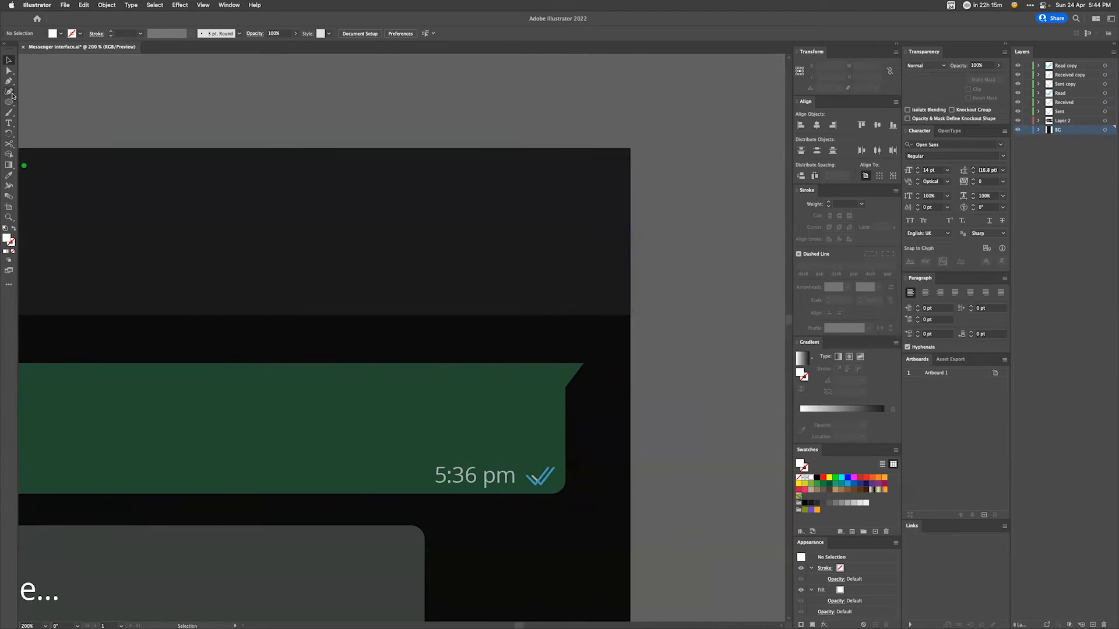
key(m)
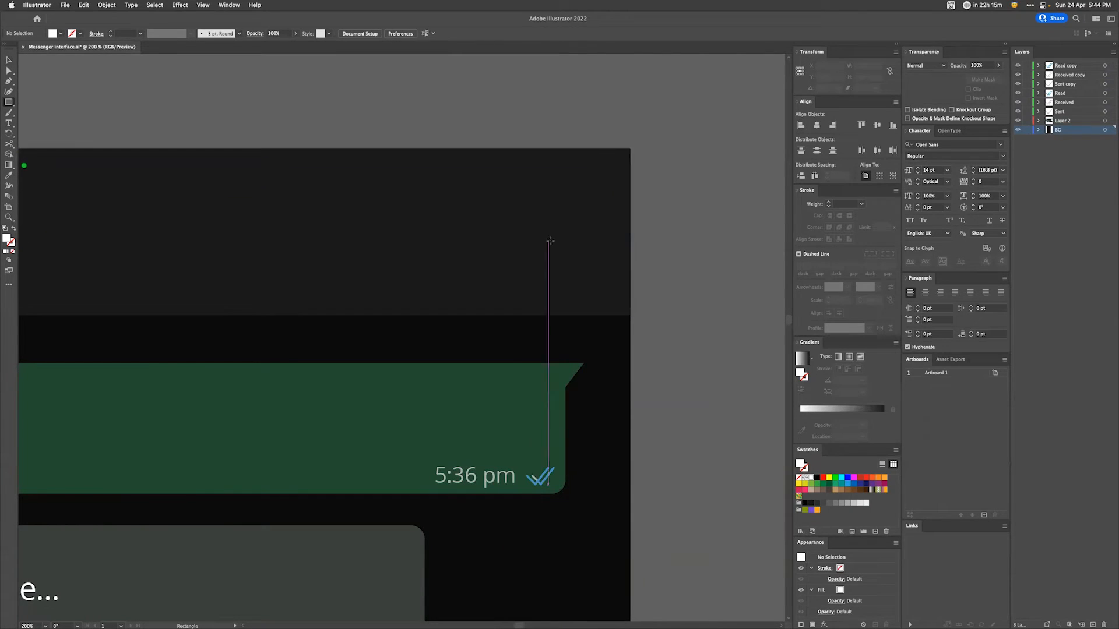
drag(436, 183, 473, 259)
key(v)
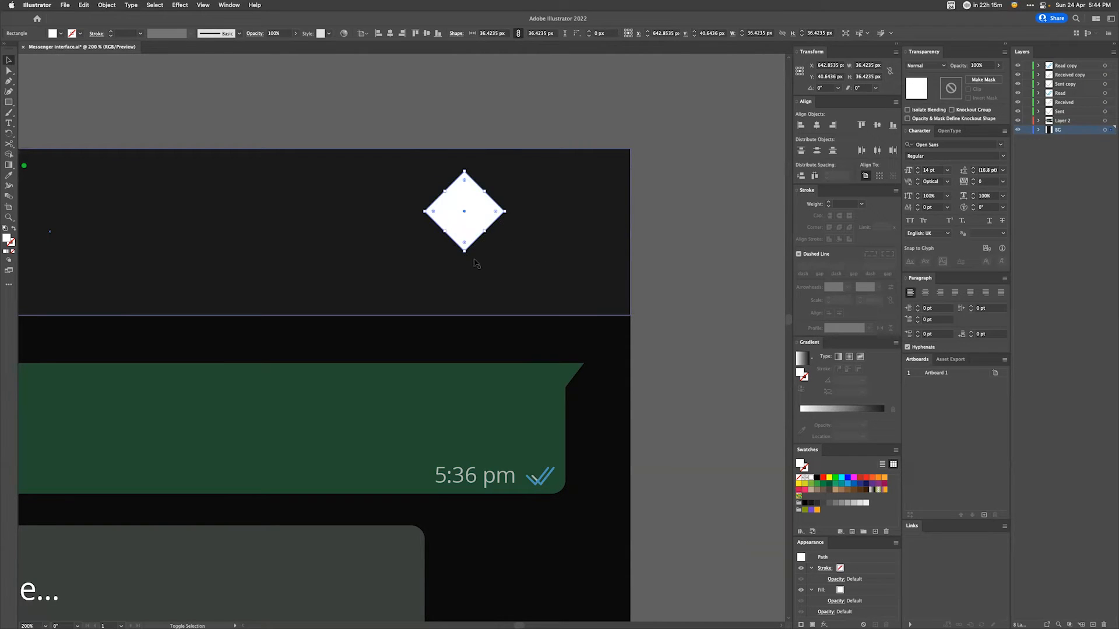
click(696, 194)
Step: Cut the white diamond at its left and right corners with the Scissors tool and delete the upper half
key(a)
click(483, 214)
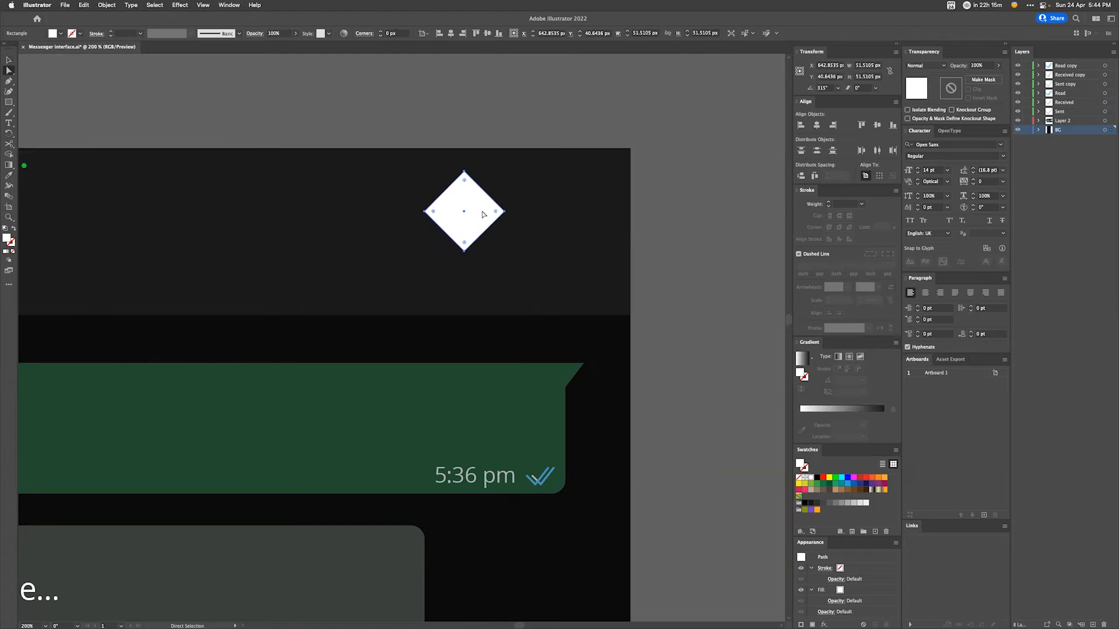
key(c)
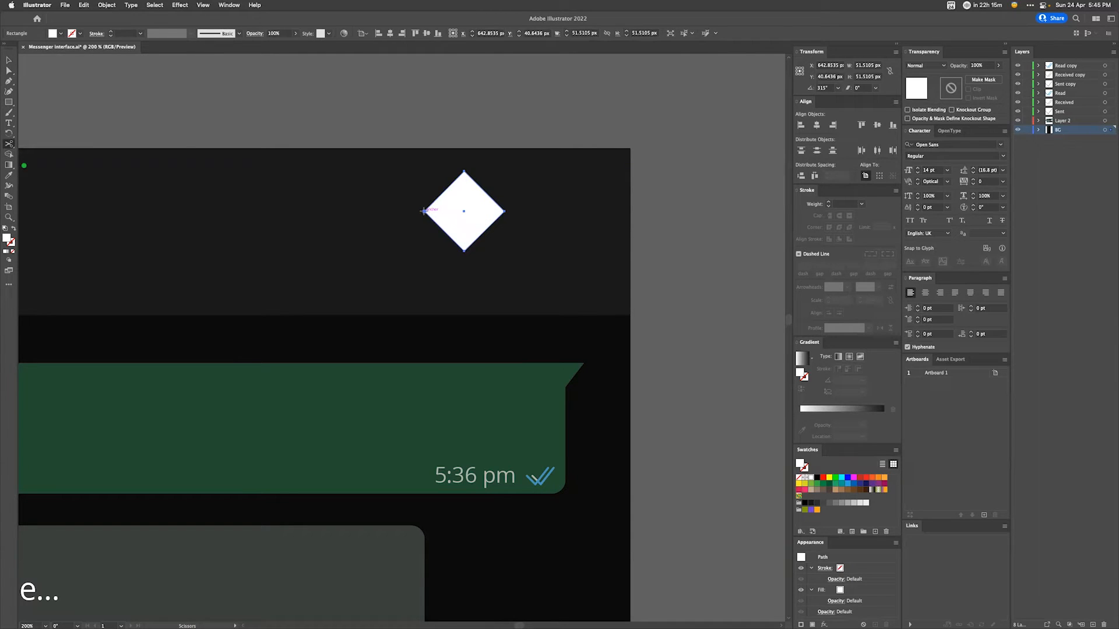
click(424, 210)
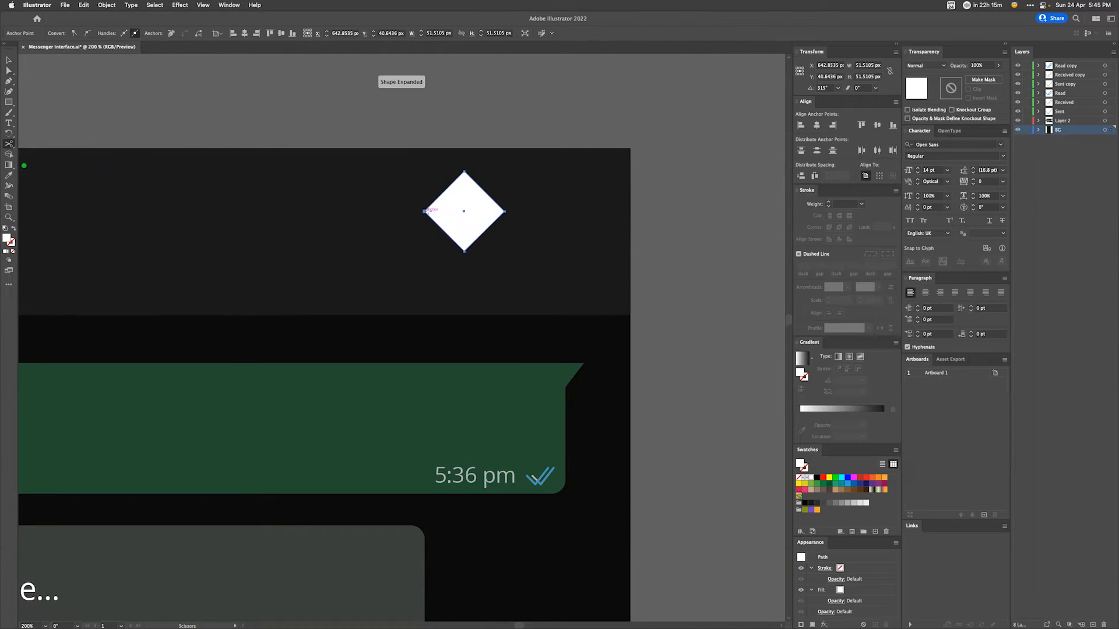
click(505, 211)
key(v)
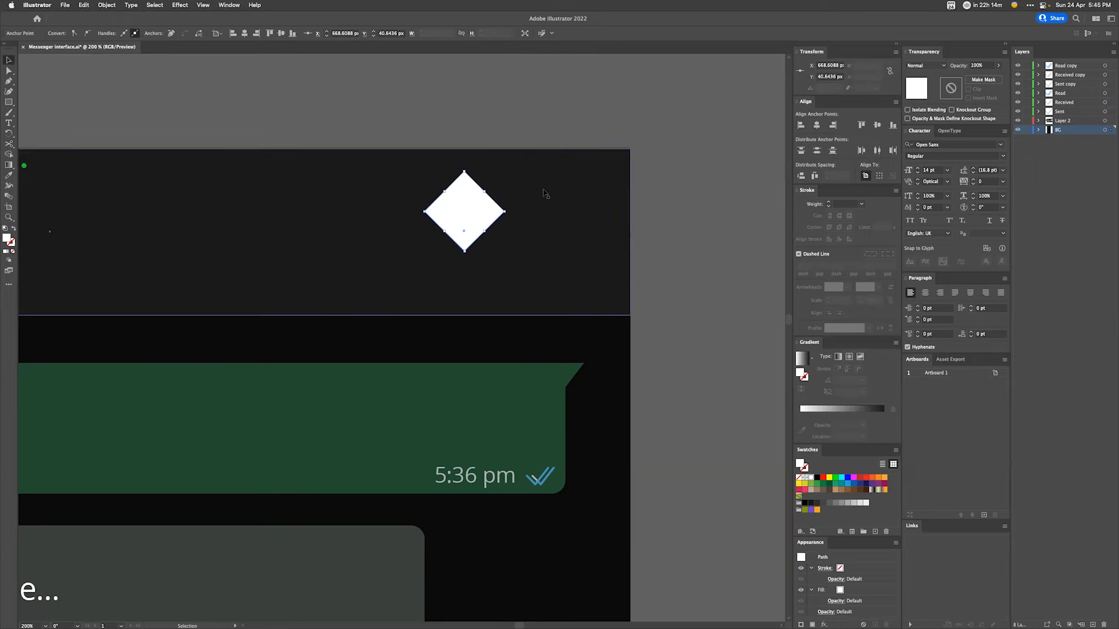
click(466, 192)
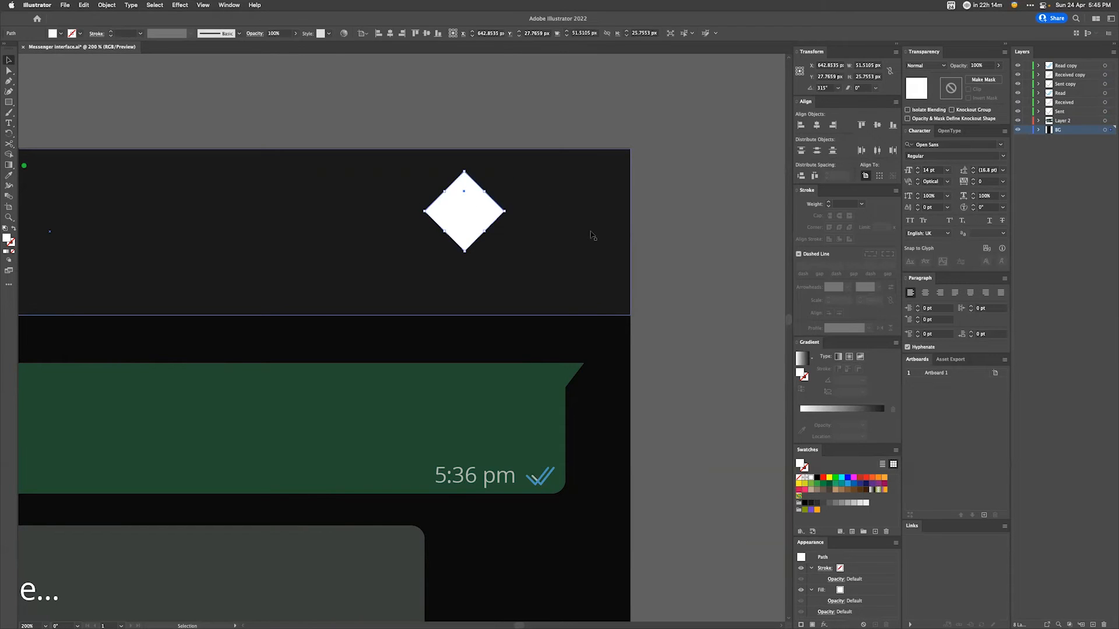
key(Delete)
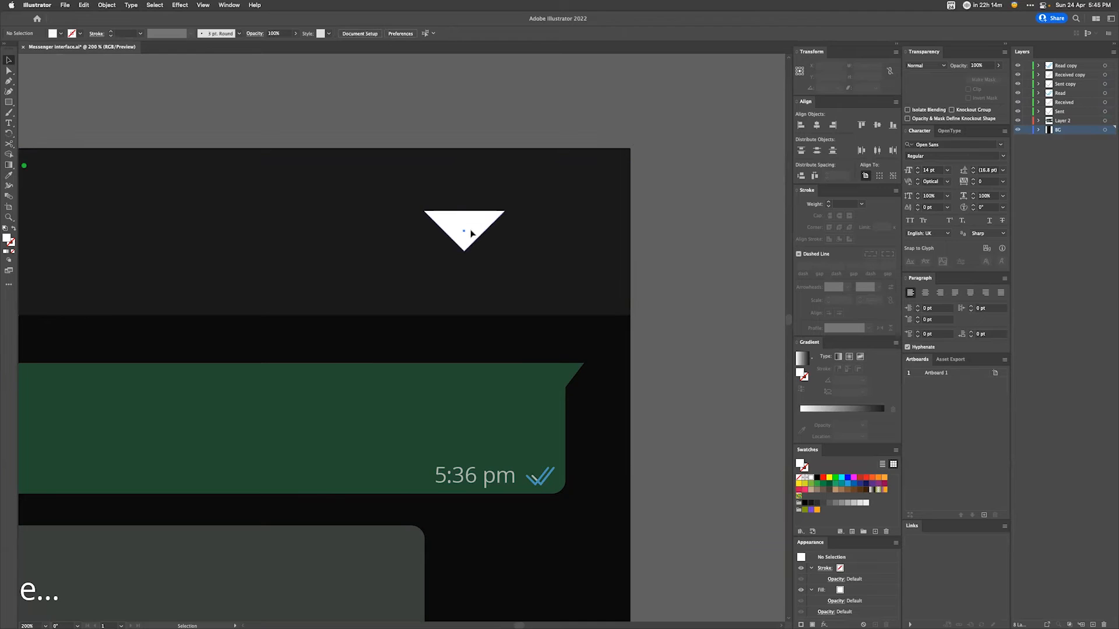
Step: Swap fill and stroke on the diamond's remaining lower half to make an unfilled chevron with a 1 pt white stroke
click(469, 231)
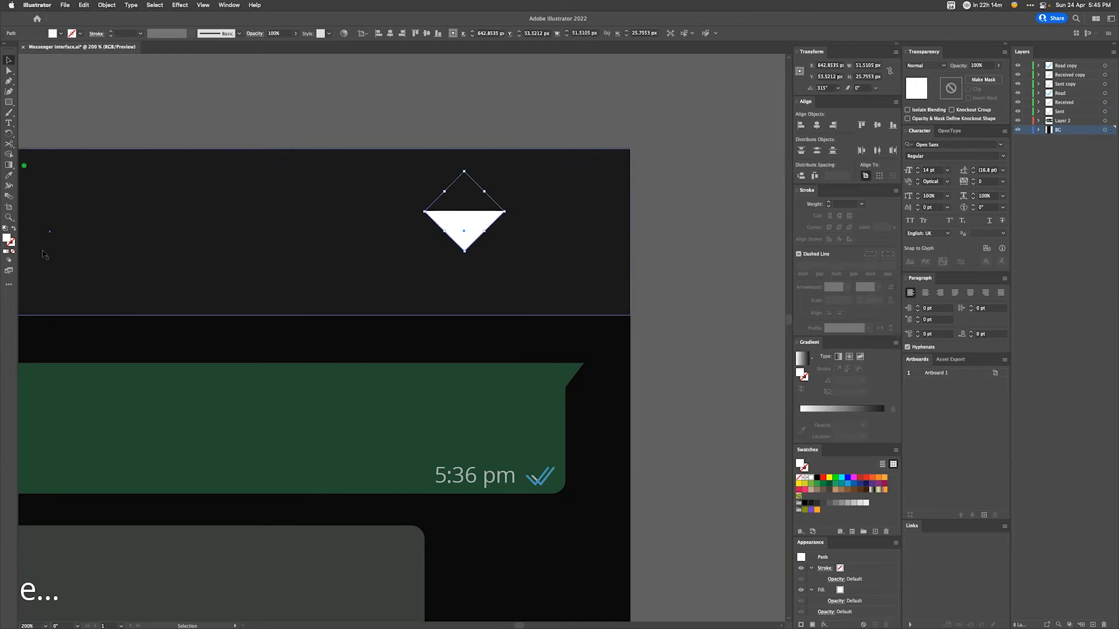
click(14, 230)
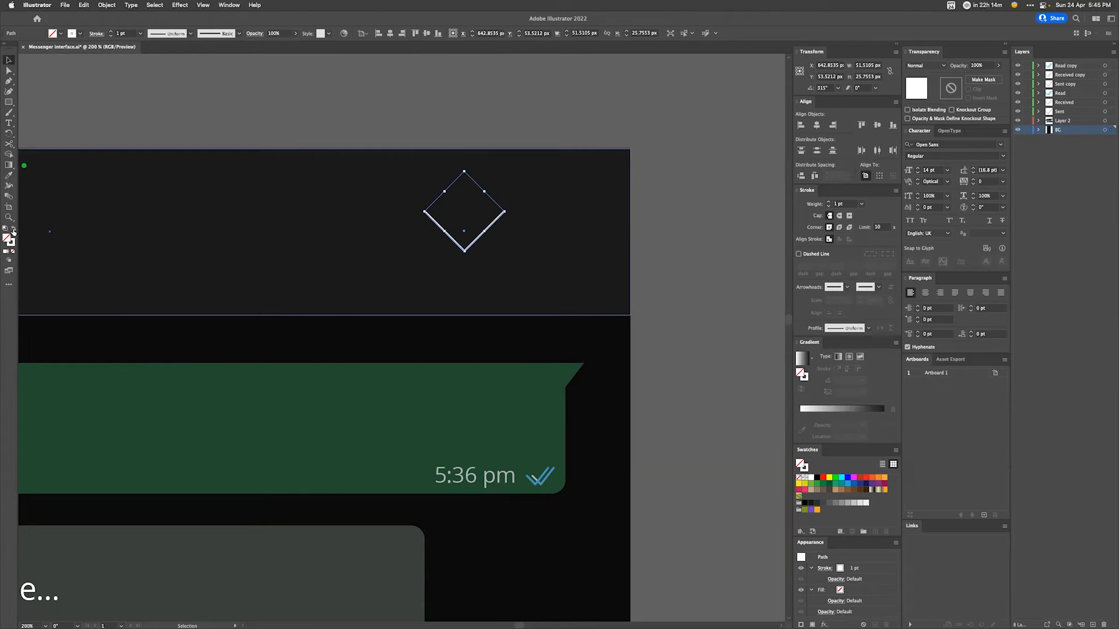
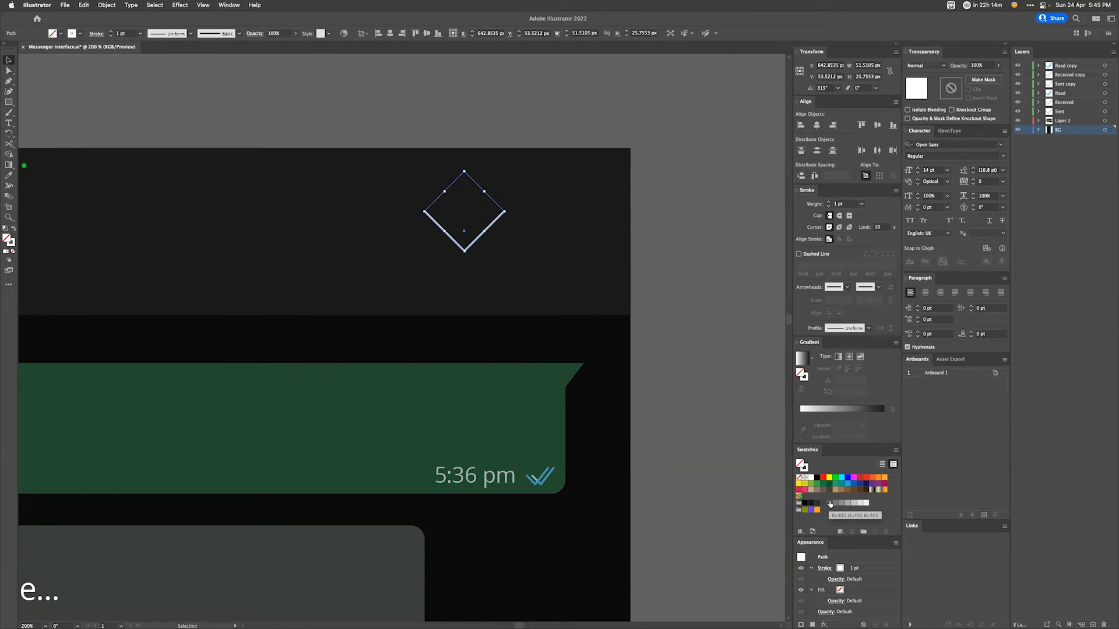
Step: Apply the header background's color to the chevron as a 2 pt stroke with round caps and no fill
key(super+minus)
drag(440, 372, 579, 260)
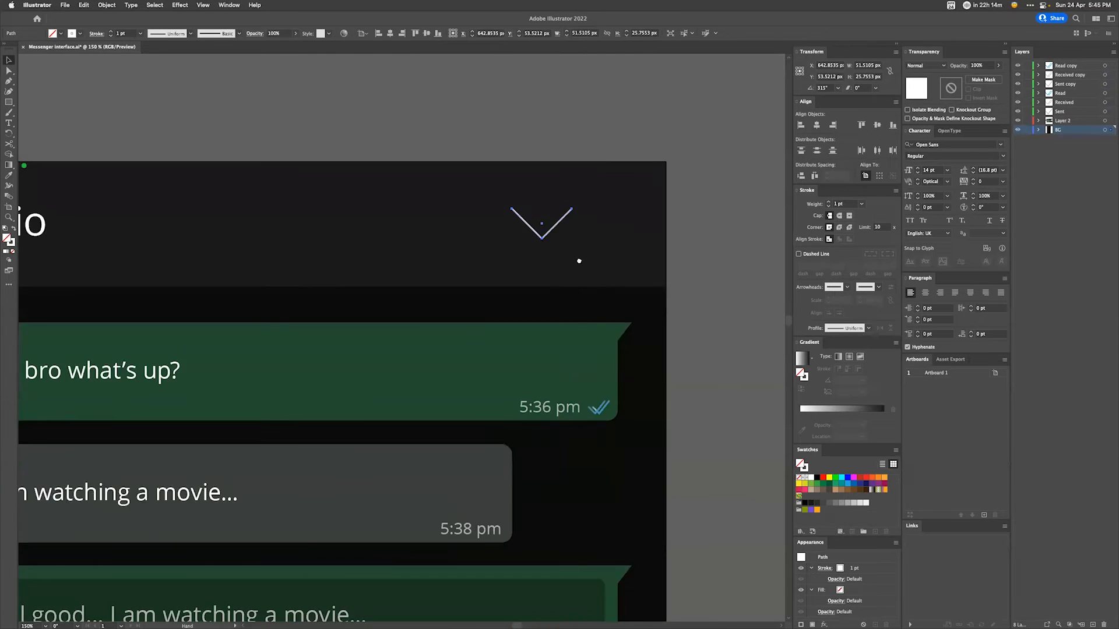
drag(282, 300, 369, 338)
drag(237, 295, 327, 282)
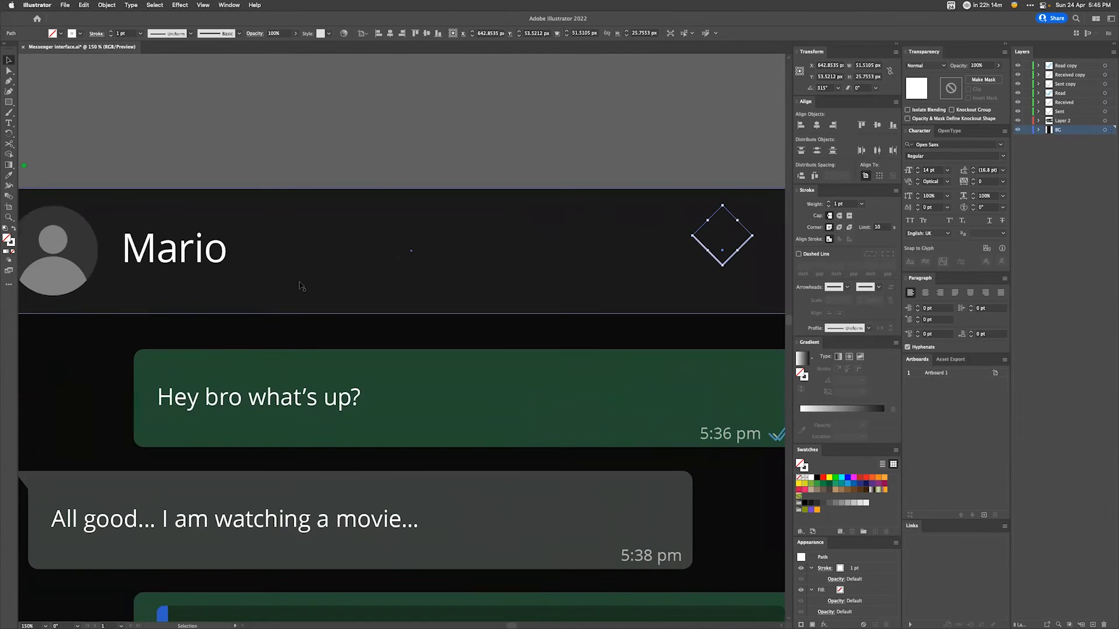
key(i)
click(550, 214)
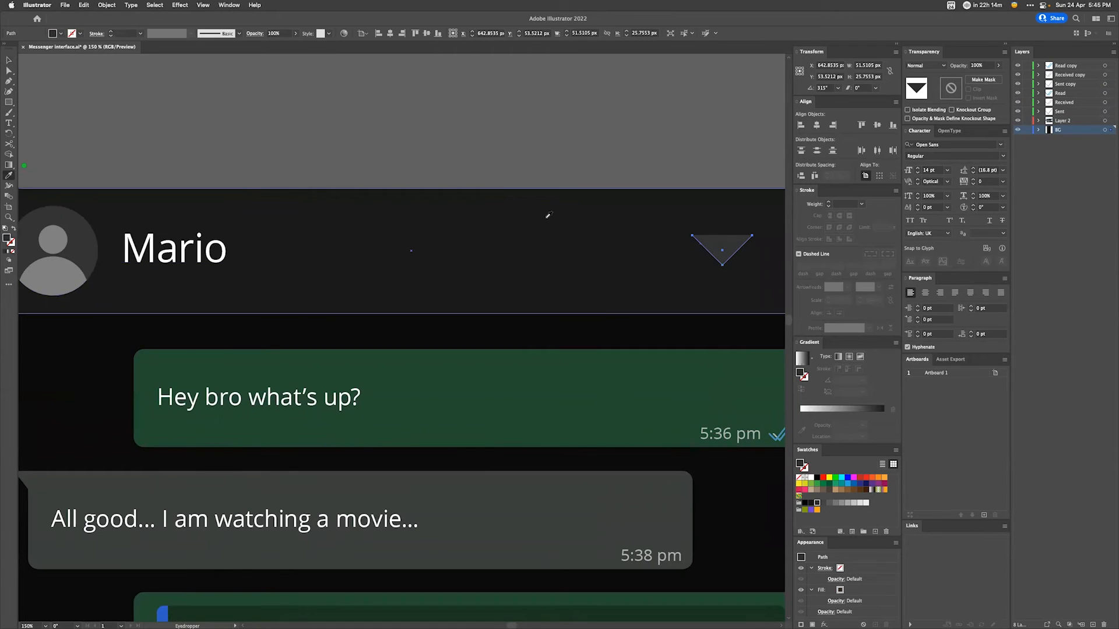
click(13, 233)
key(v)
click(840, 216)
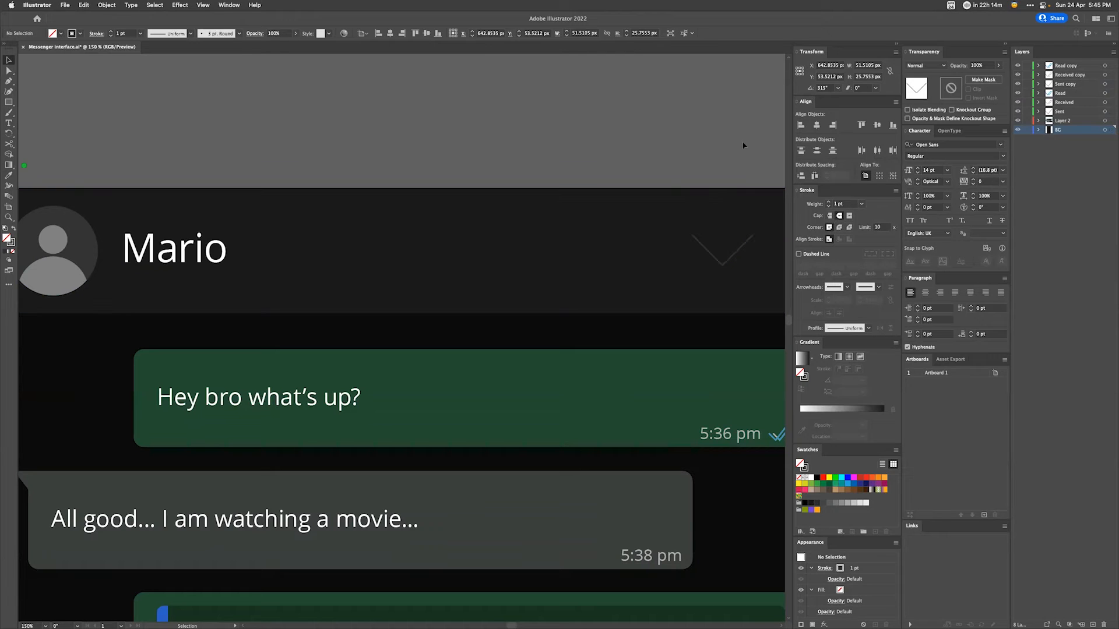
click(828, 202)
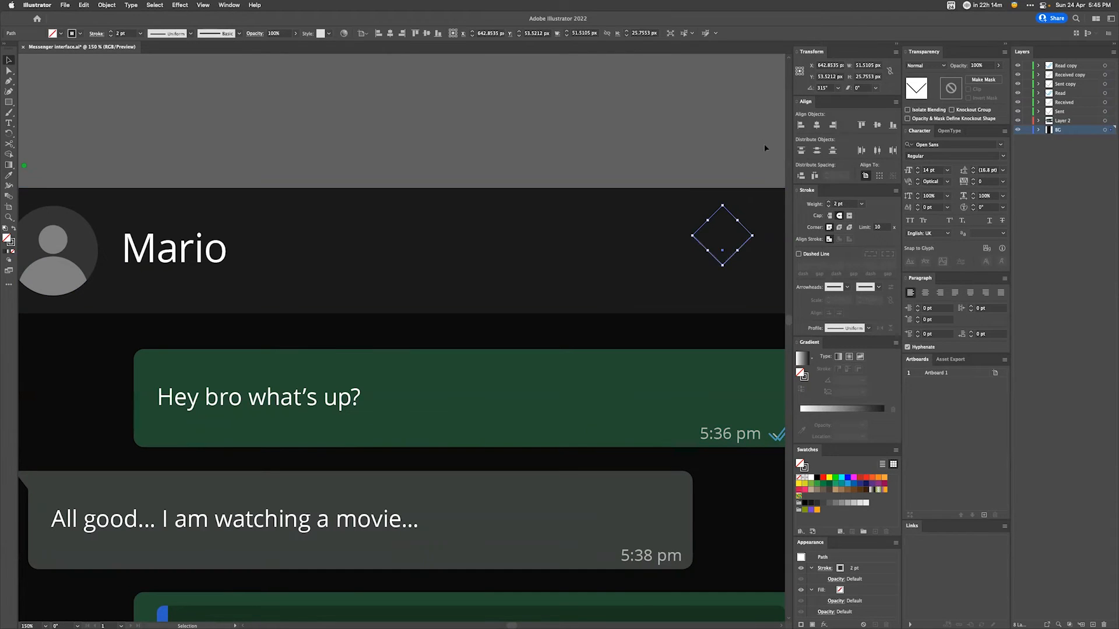
Step: Scale the chevron down to about 30 px wide and move it near the right end of the header bar
scroll(602, 274, right, 5)
drag(577, 200, 665, 251)
click(744, 258)
drag(485, 242, 626, 244)
Step: Give the chevron the avatar head's gray as its stroke color, with no fill
key(i)
click(19, 243)
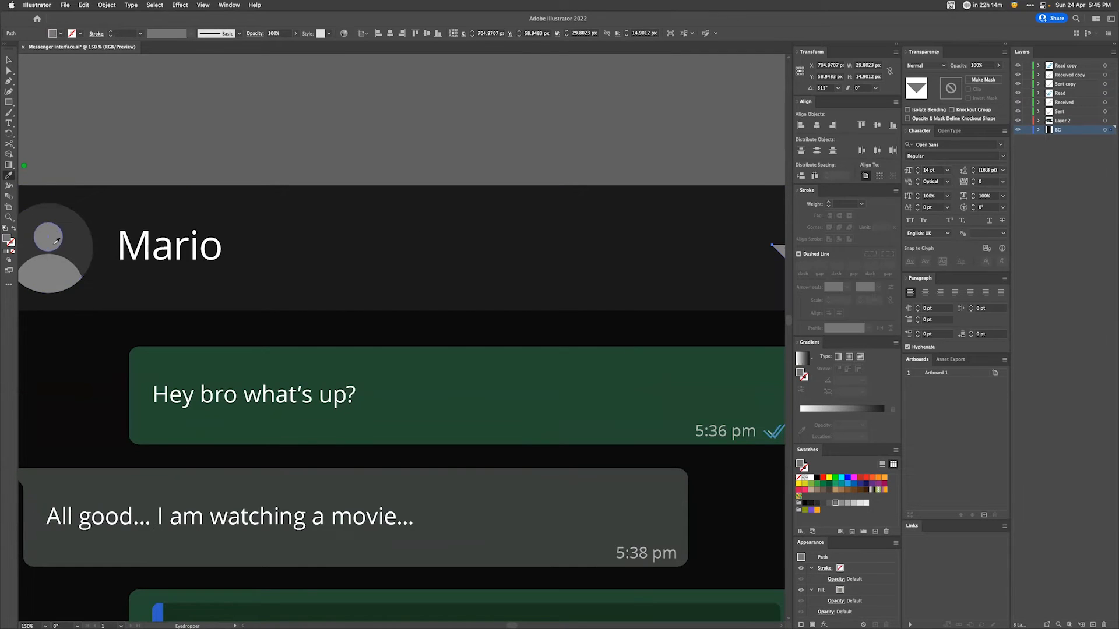
click(13, 230)
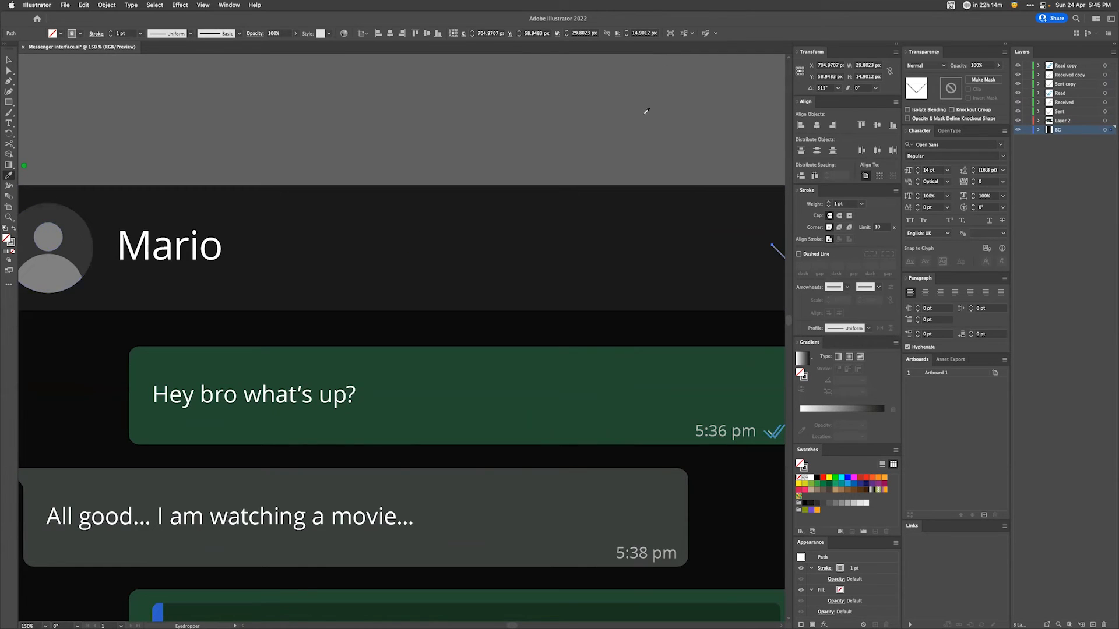
key(v)
click(670, 142)
drag(669, 142, 521, 102)
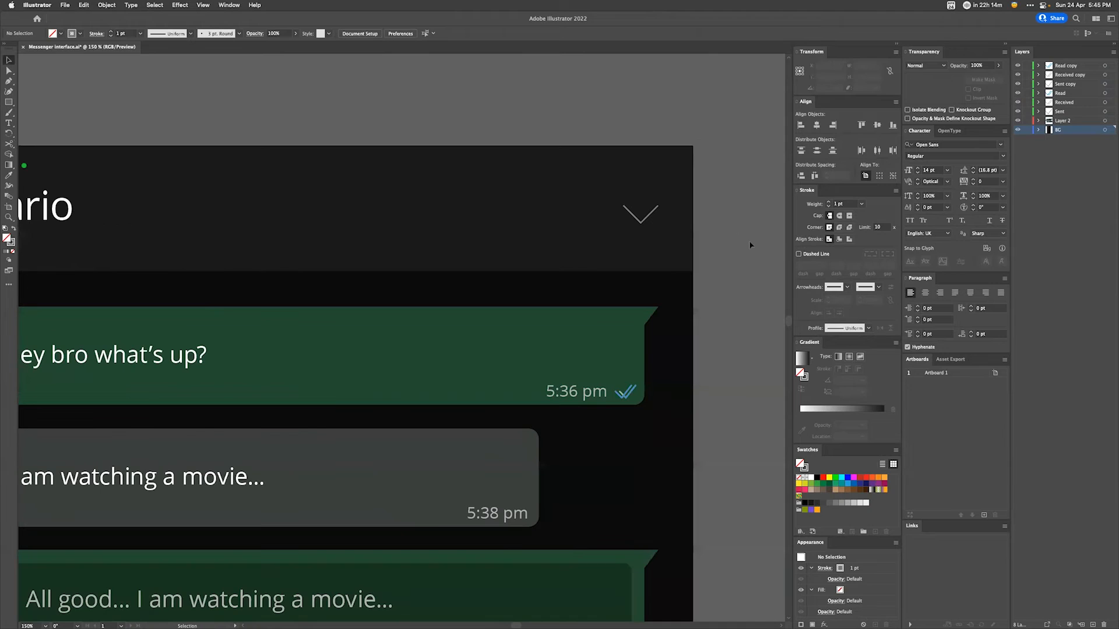
Step: Center the chevron vertically in the header bar and give it a 2 pt stroke with round caps
click(648, 216)
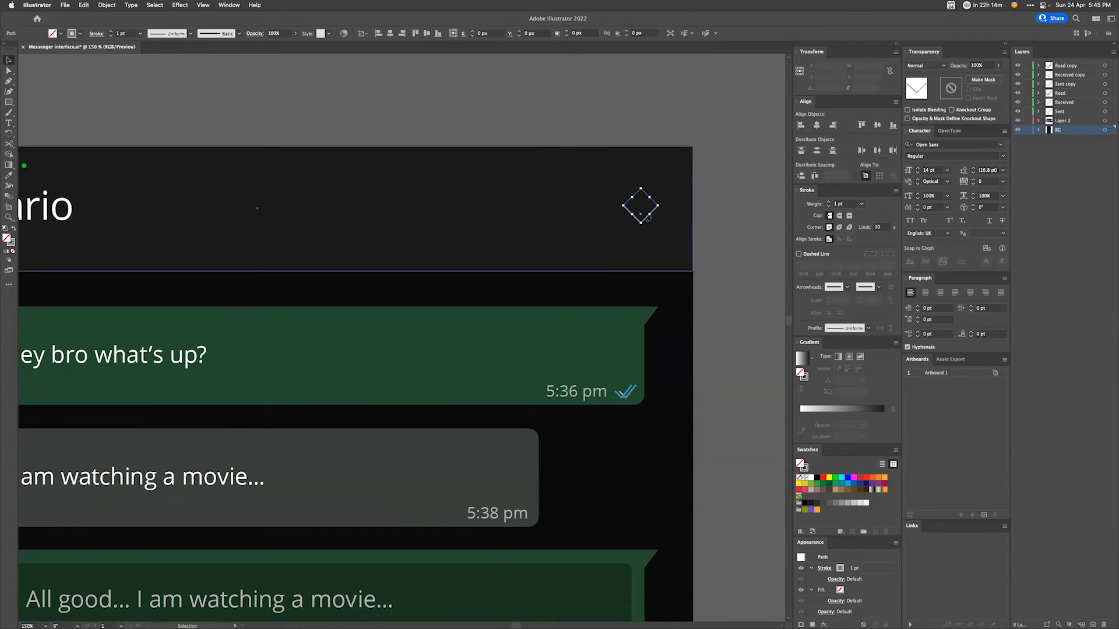
shift+click(676, 221)
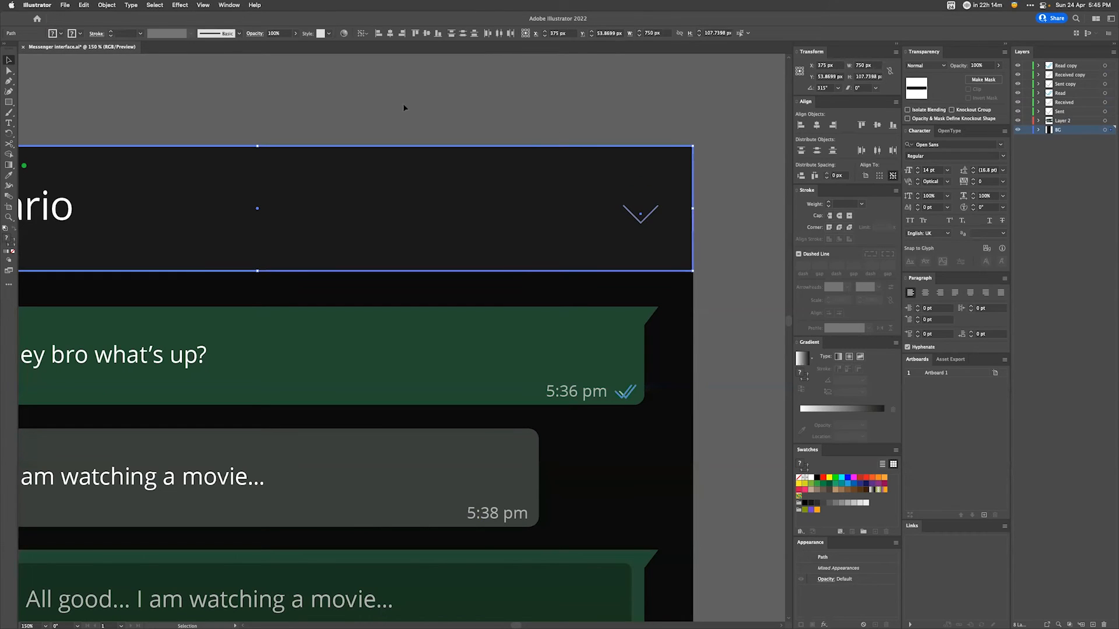
click(428, 34)
click(698, 199)
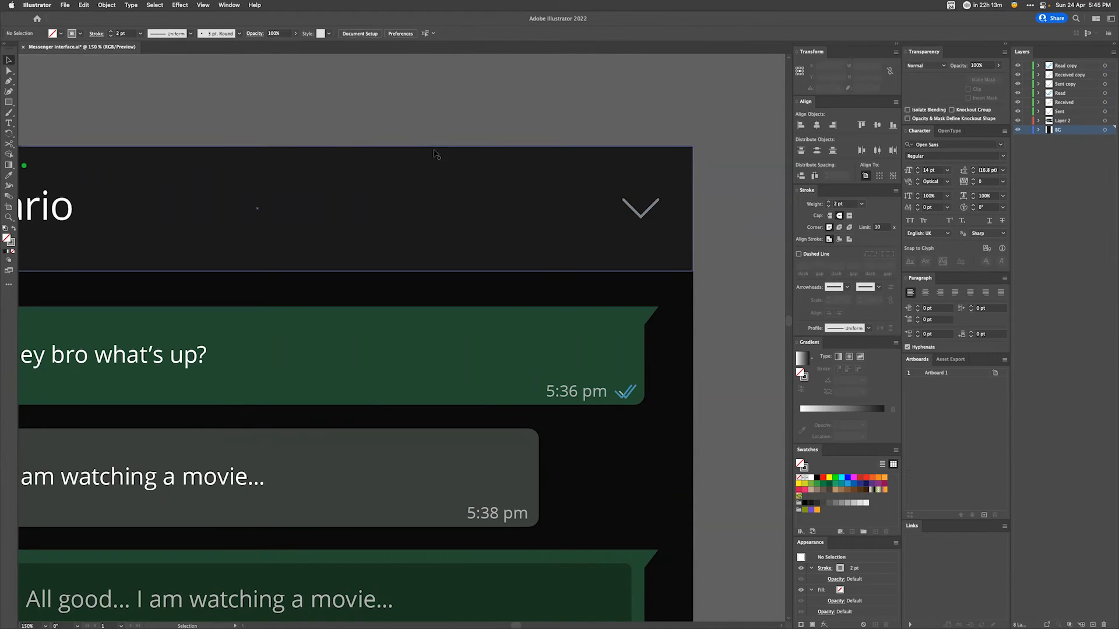
Step: Draw a circle about 21 px in diameter in the header bar, left of the chevron
key(l)
drag(527, 173, 553, 199)
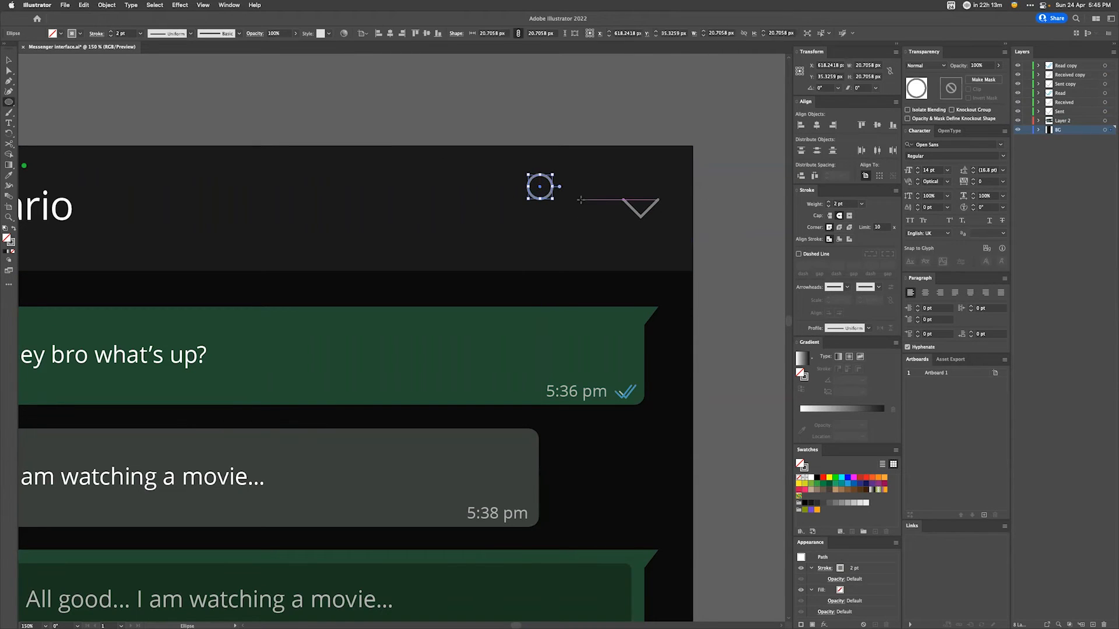
key(super+shift+a)
Step: Copy the chevron onto the circle and delete the copy's right arm, keeping only the diagonal line
key(v)
drag(634, 211, 552, 198)
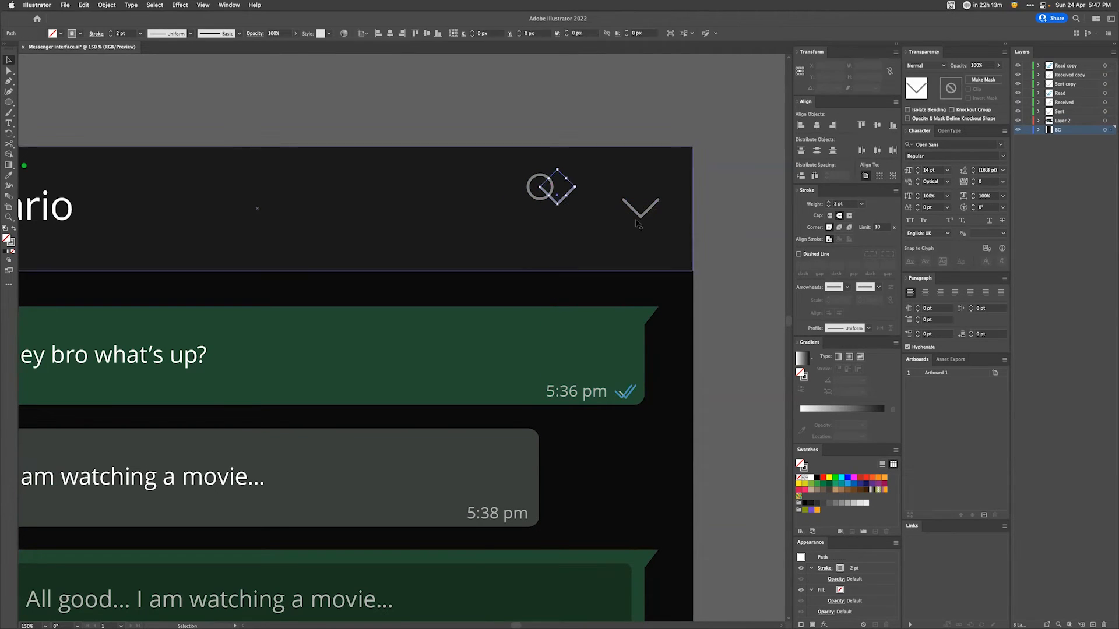
key(a)
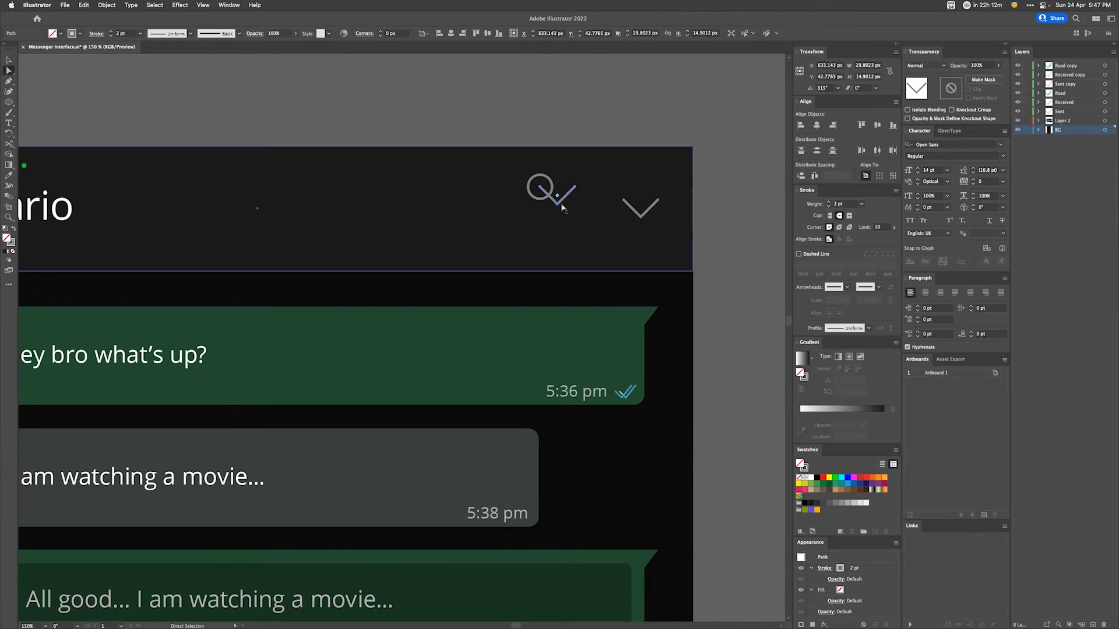
key(super+equal)
key(super+equal)
key(super+equal)
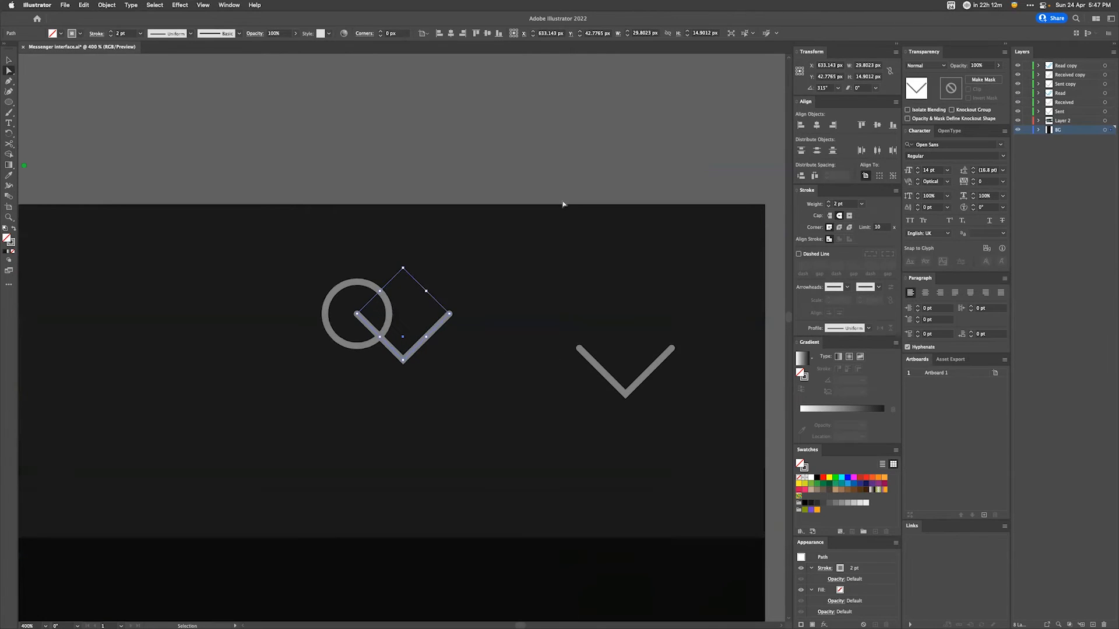
click(464, 322)
key(Delete)
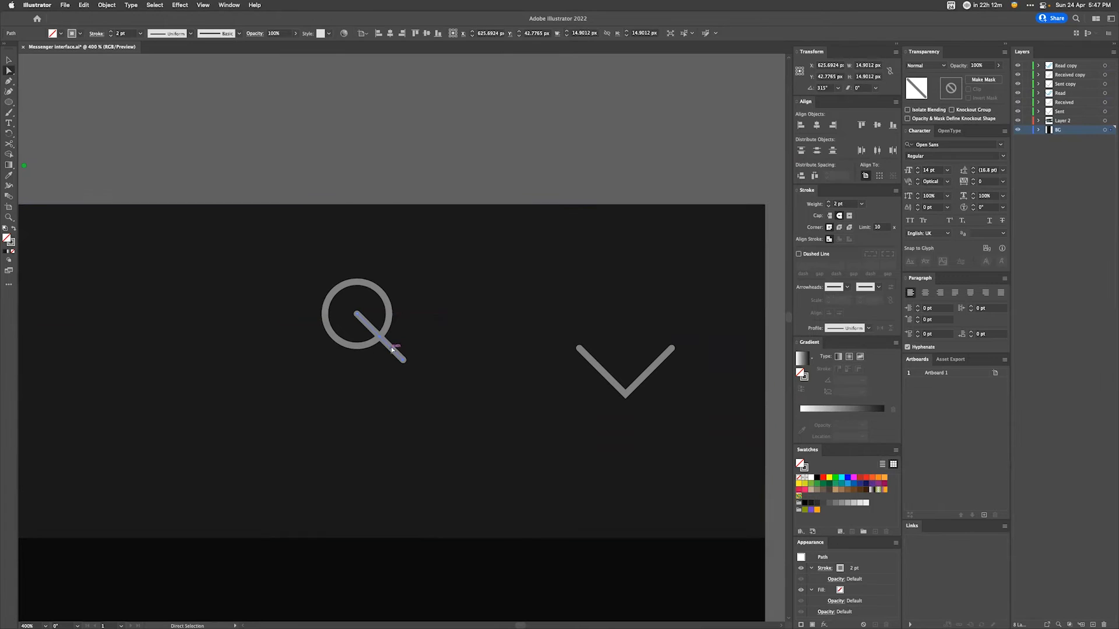
Step: Join the diagonal line to the circle as a grouped magnifying glass beside the chevron, and center it vertically in the header bar
drag(356, 314, 407, 365)
drag(392, 339, 419, 362)
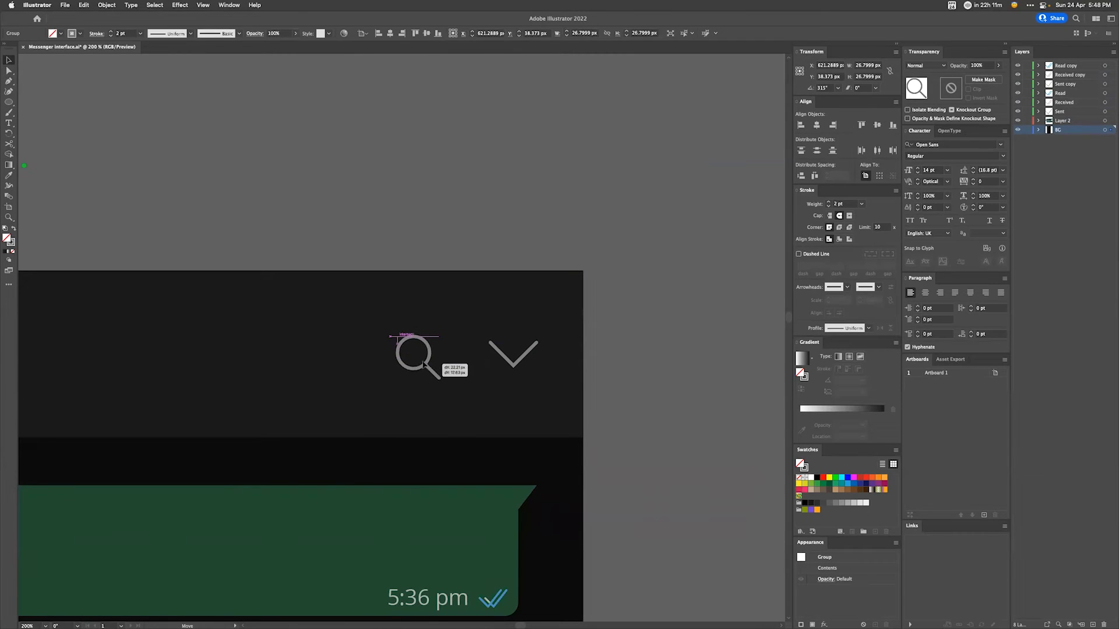
shift+click(470, 339)
click(465, 328)
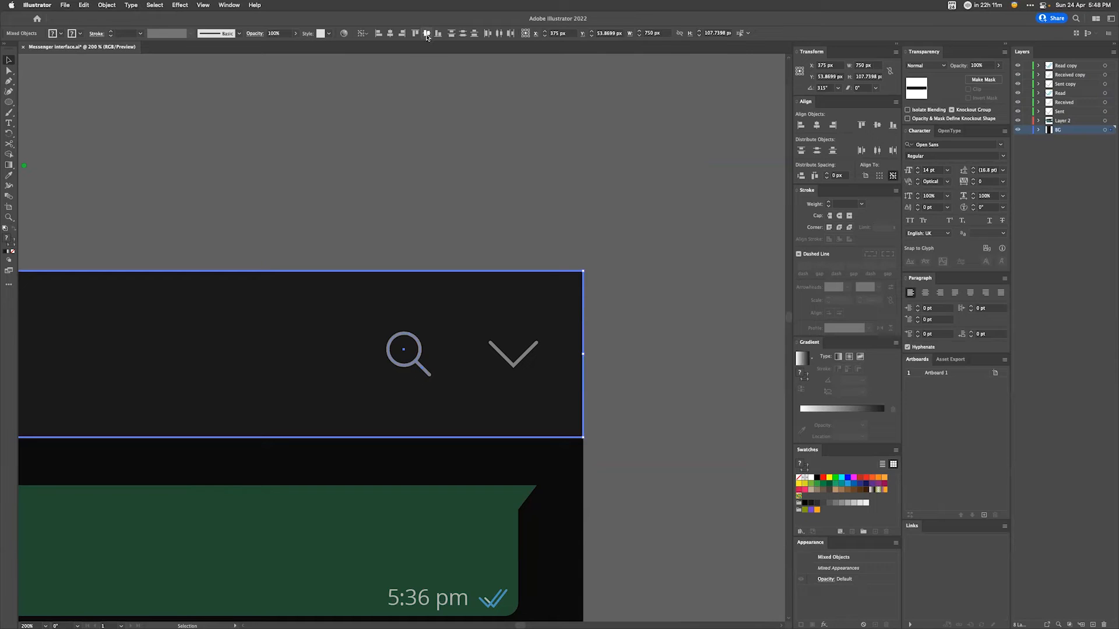
click(680, 356)
Step: Draw a straight vertical divider line in the header bar, left of the magnifying glass
drag(382, 307, 452, 295)
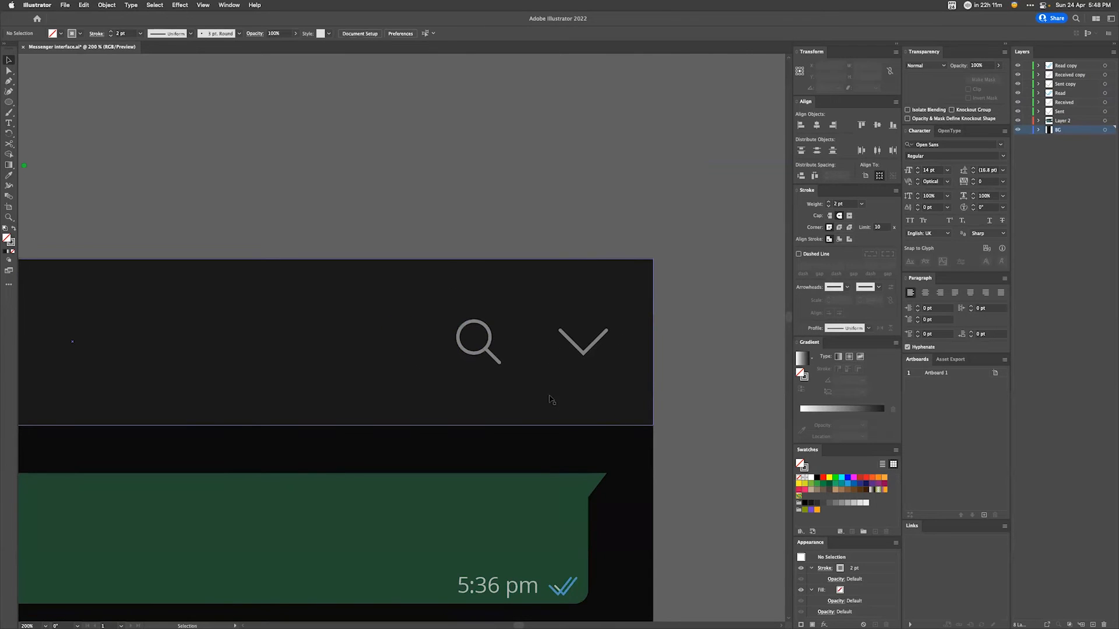
key(p)
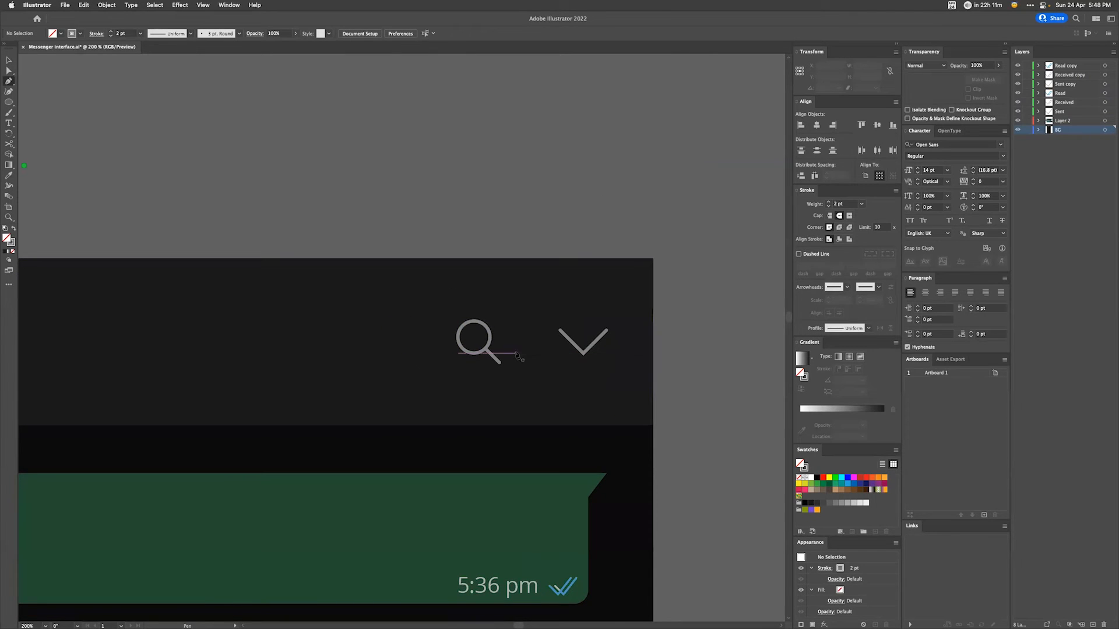
click(373, 296)
click(373, 379)
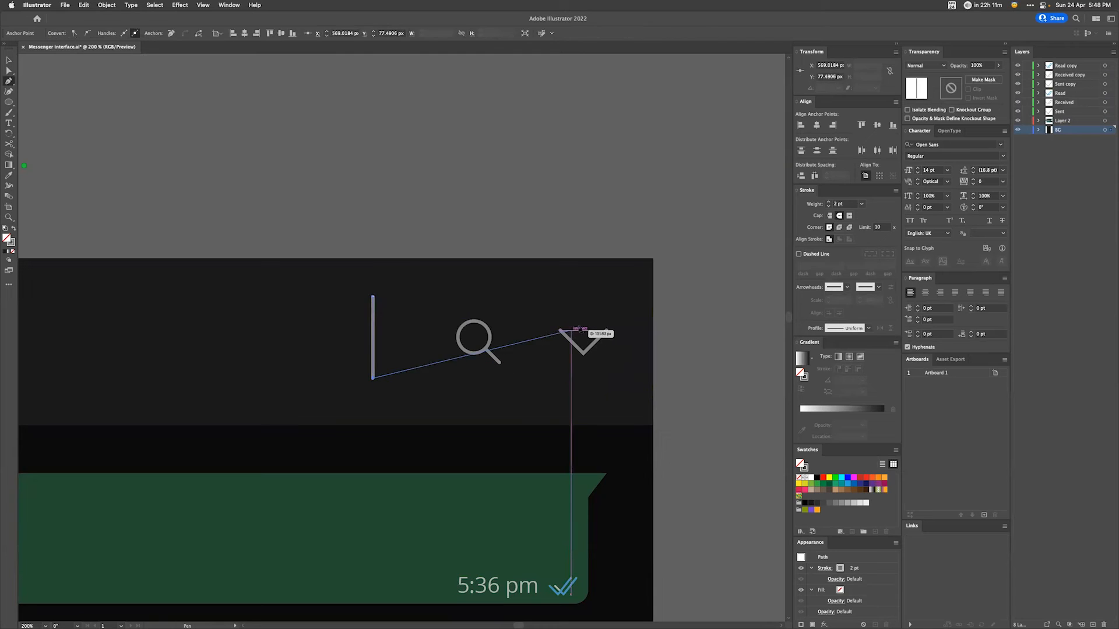
key(Escape)
key(v)
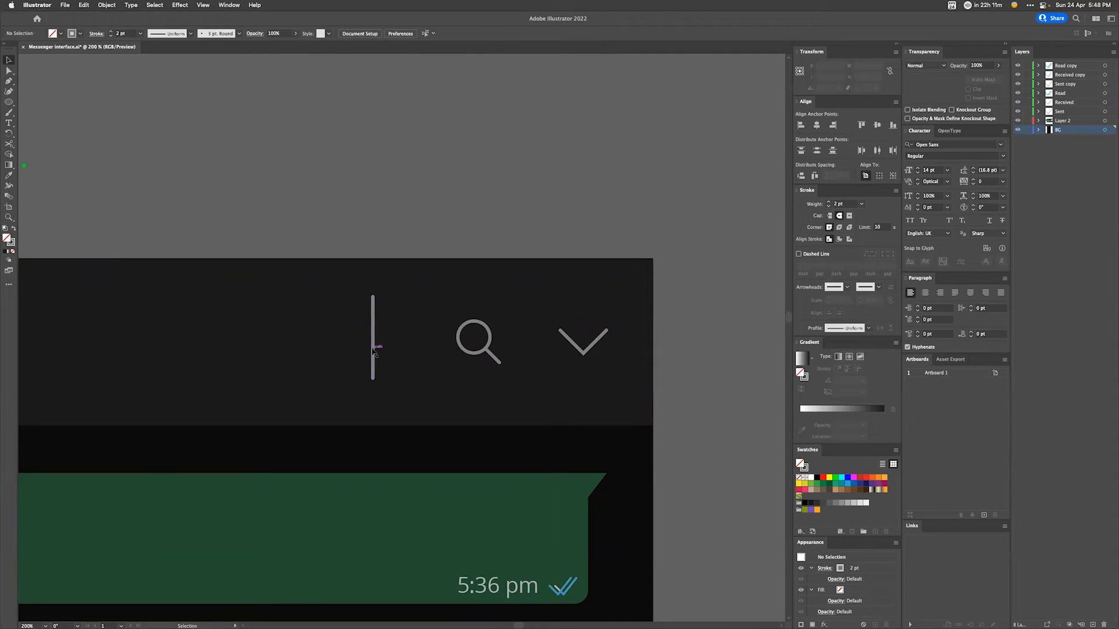
Step: Set the divider line's stroke weight to 1 pt and center the line vertically in the header bar
click(373, 349)
click(828, 208)
click(412, 239)
click(374, 343)
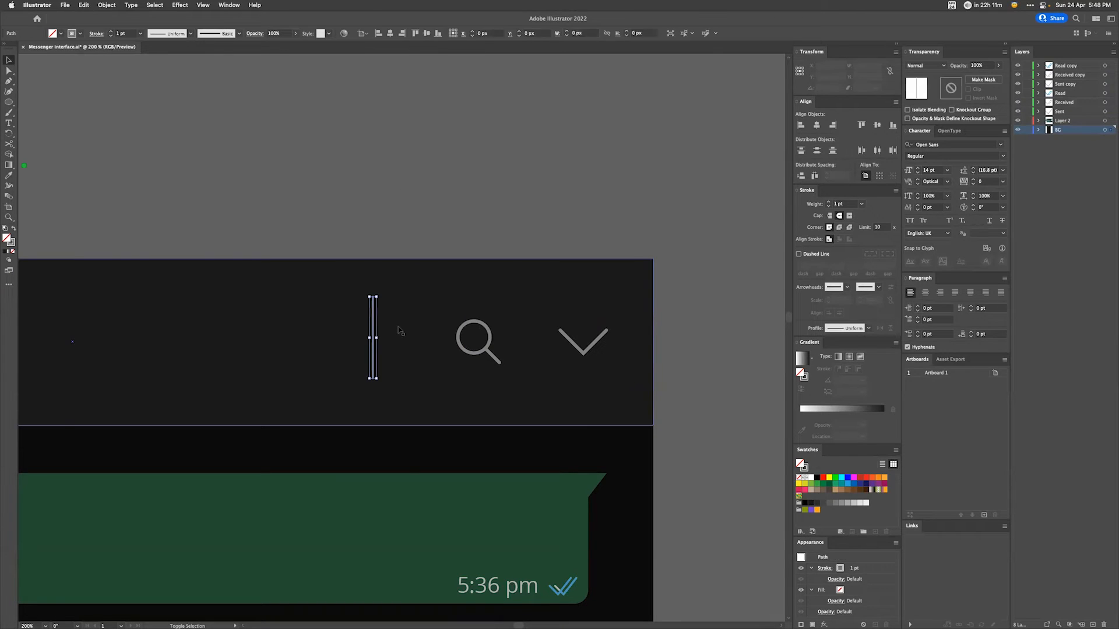
click(402, 327)
click(426, 34)
click(504, 214)
Step: Draw a rectangle about 28 × 19 px left of the divider line and round its corners to about 3 px
key(space)
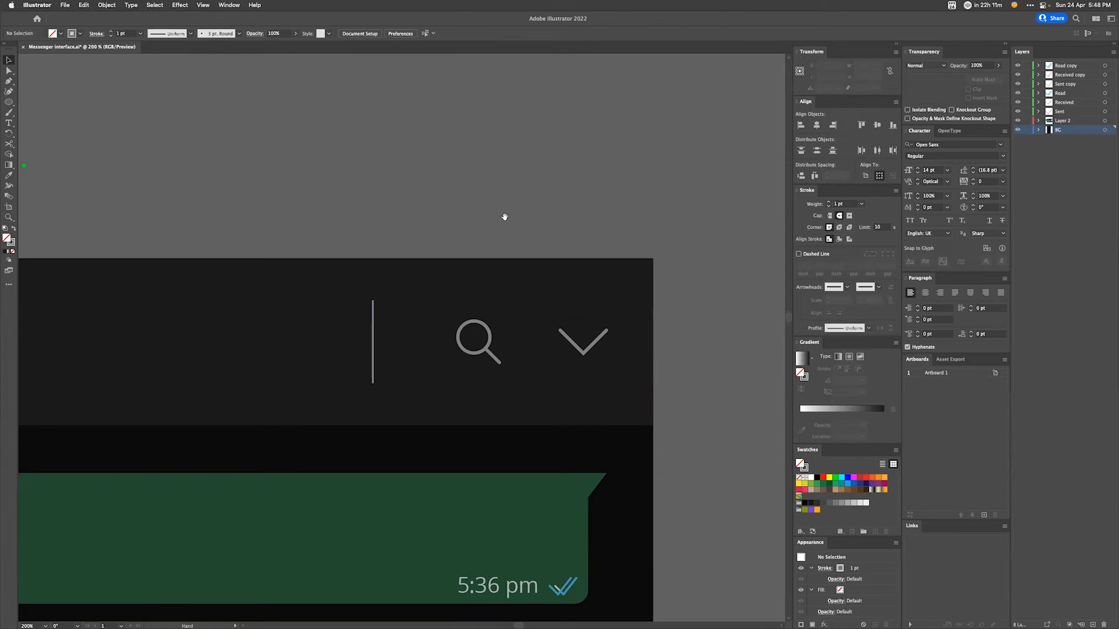
key(space)
drag(453, 253, 557, 231)
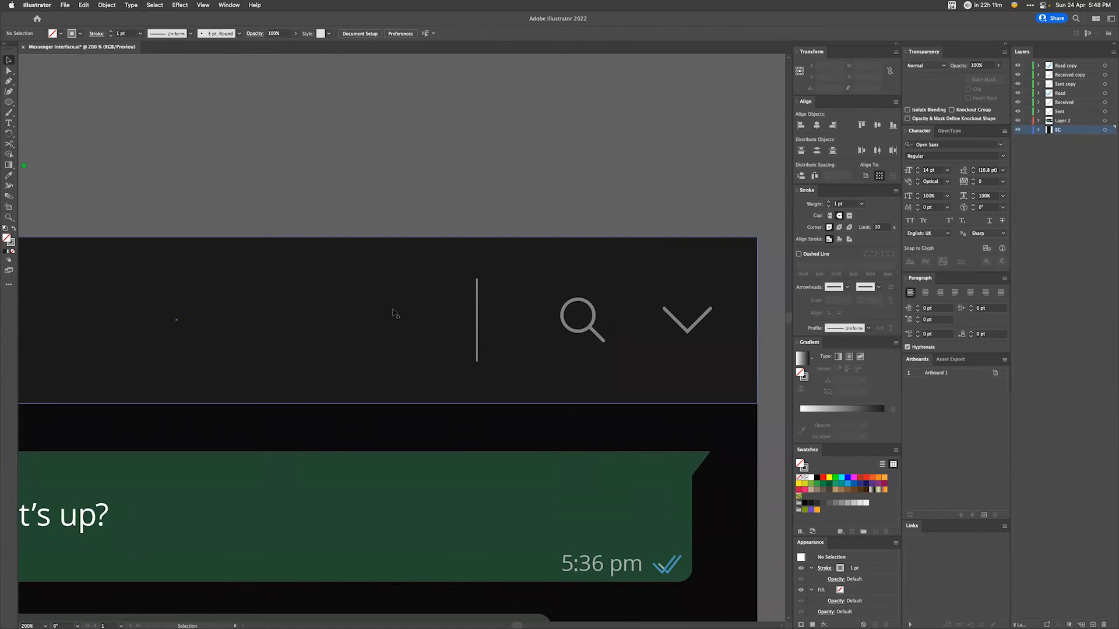
key(m)
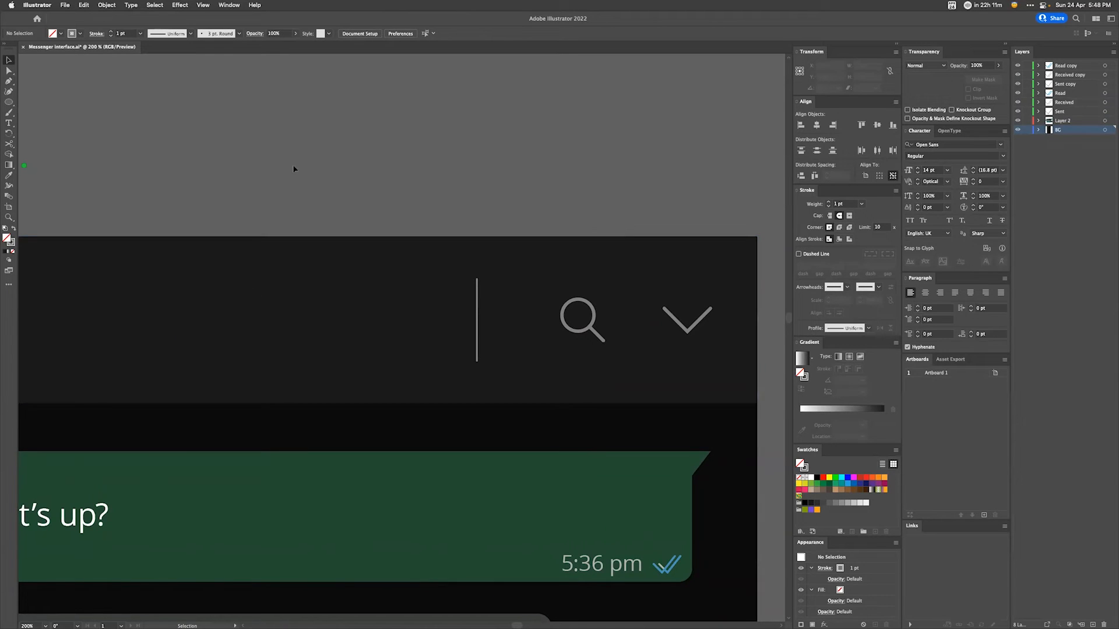
mouse_move(269, 293)
mouse_down()
mouse_move(313, 331)
mouse_move(308, 321)
mouse_up()
key(v)
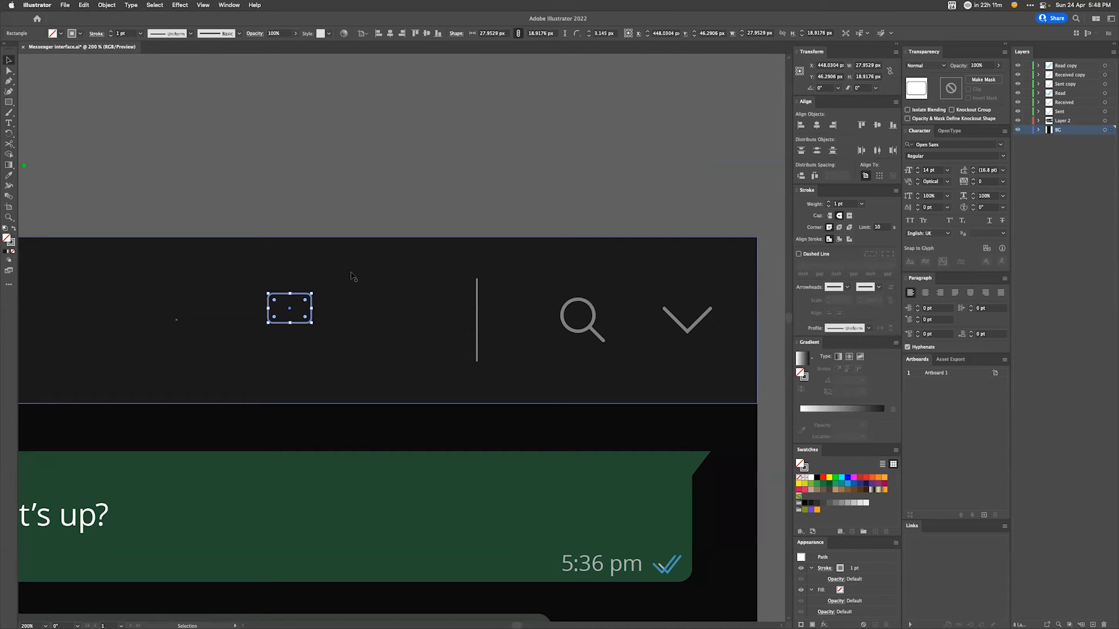
Step: Draw a smaller rectangle about 13 × 11 px just right of the rounded rectangle
key(m)
drag(322, 293, 344, 309)
key(super+equal)
key(super+equal)
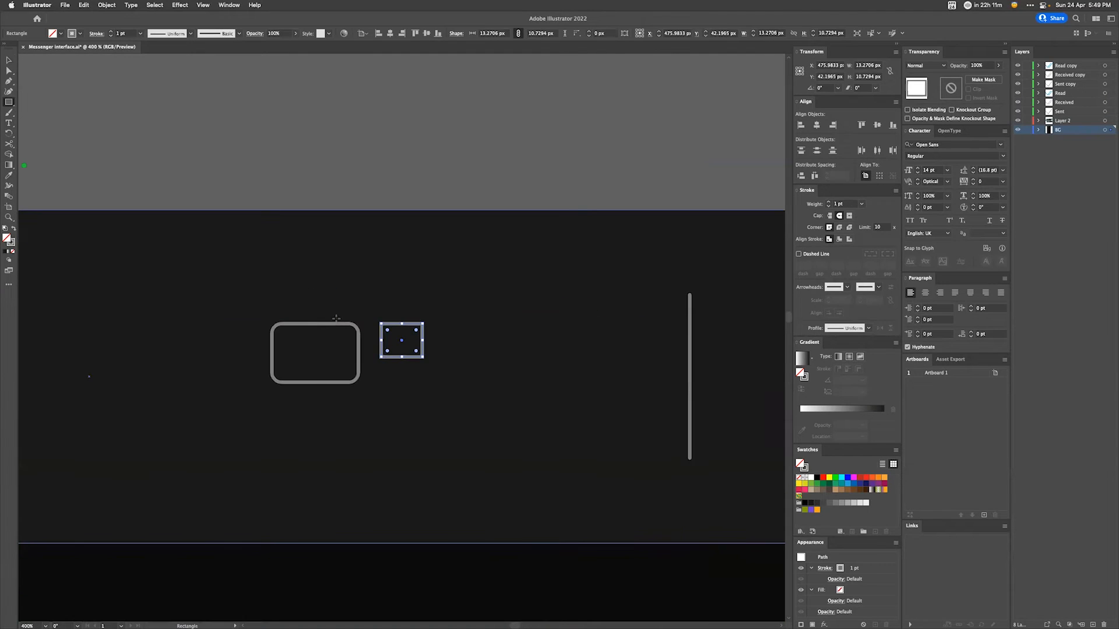
key(super+equal)
drag(475, 422, 499, 413)
Step: Taper the small rectangle by moving its upper-left corner down 2 px and its lower-left corner up 2 px
key(a)
click(396, 306)
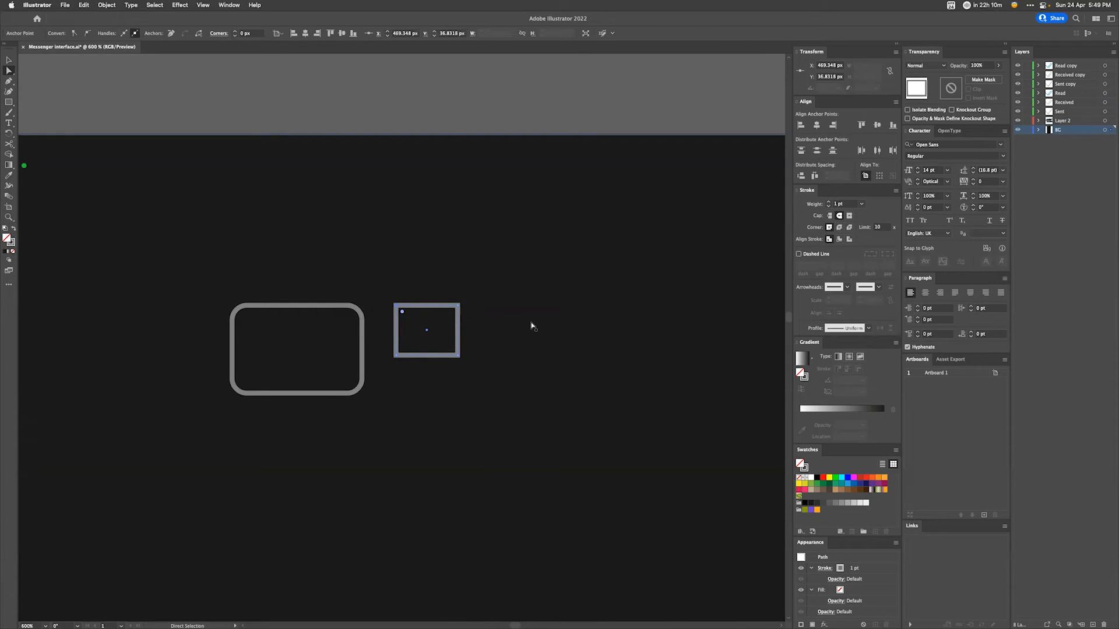
key(Down)
key(Down)
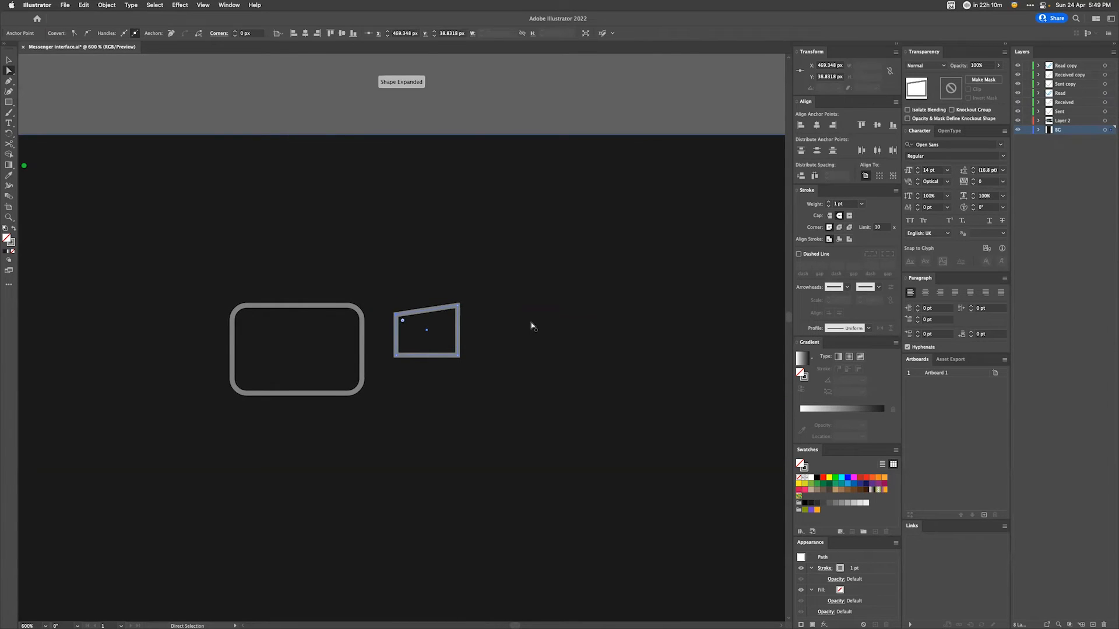
click(394, 357)
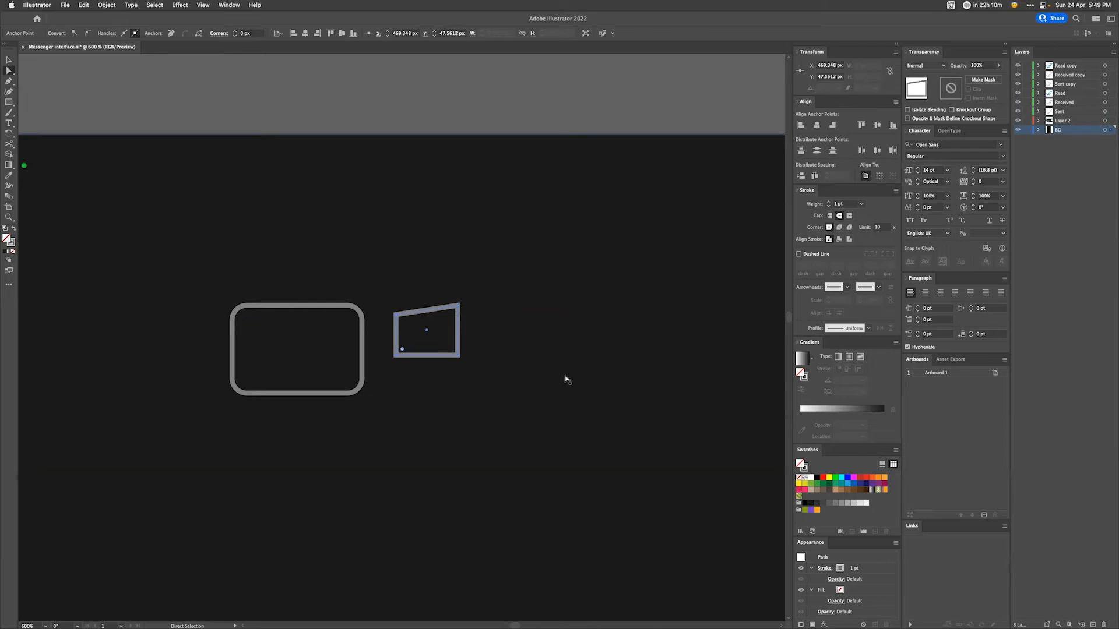
key(Up)
key(Up)
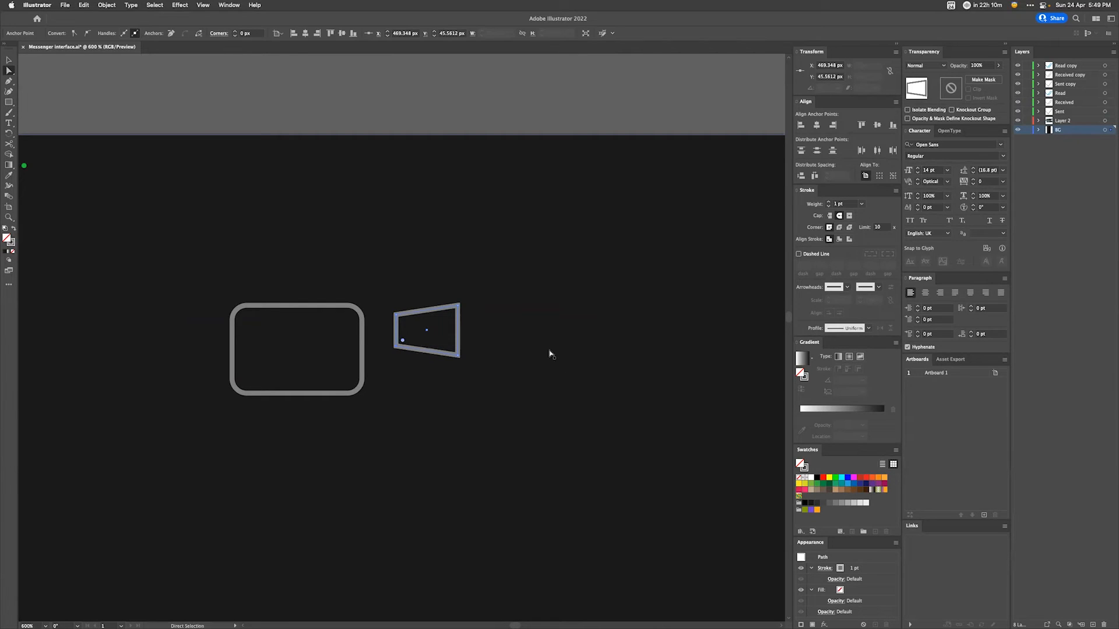
Step: Attach the tapered shape to the middle of the rounded rectangle's right side as a video camera icon, without any overlap inside the body
key(v)
drag(459, 331, 385, 330)
click(627, 233)
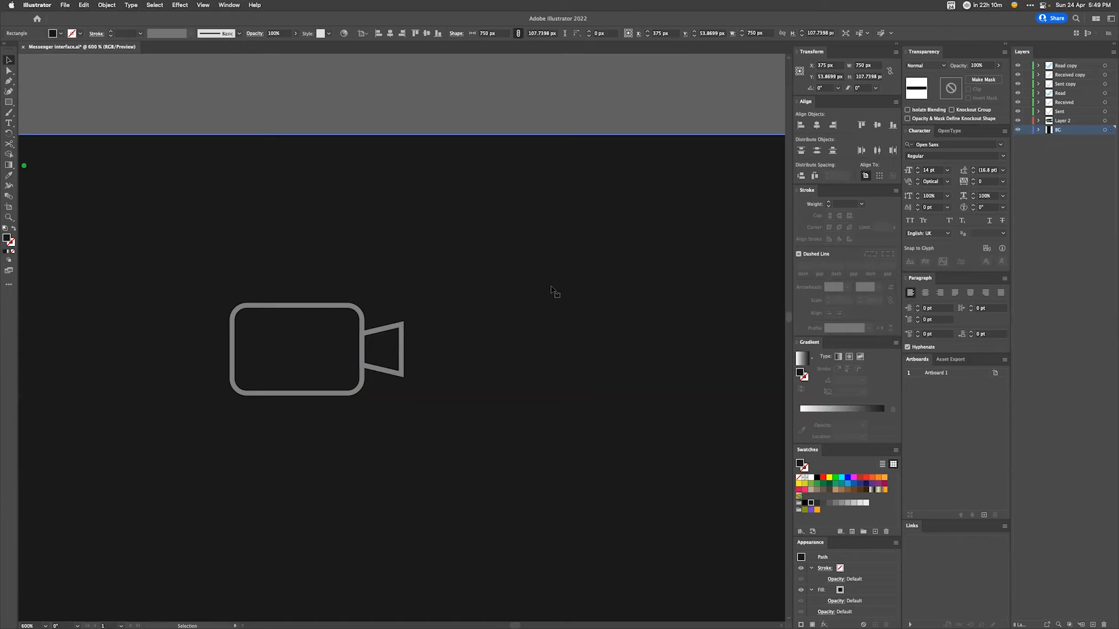
Step: Draw a rectangle about 24 × 32 px with the header bar's fill, right of the video camera icon
key(m)
drag(501, 244, 610, 394)
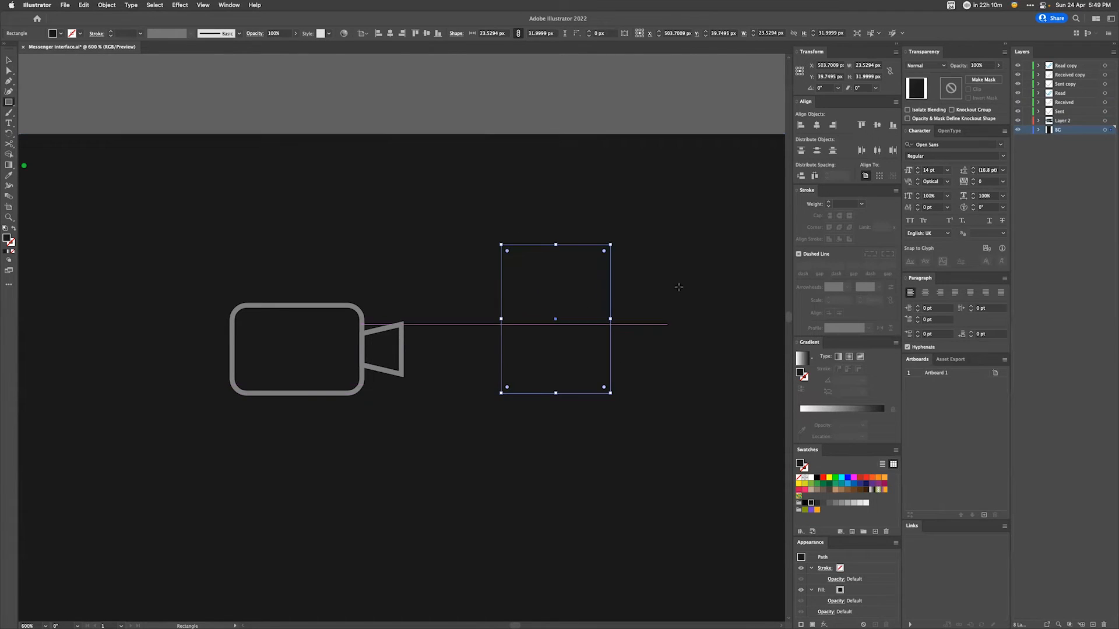
Step: Give the tall rectangle the video camera icon's grey 1 pt outline without fill, and round its corners to about 4.3 px
key(i)
click(360, 315)
key(a)
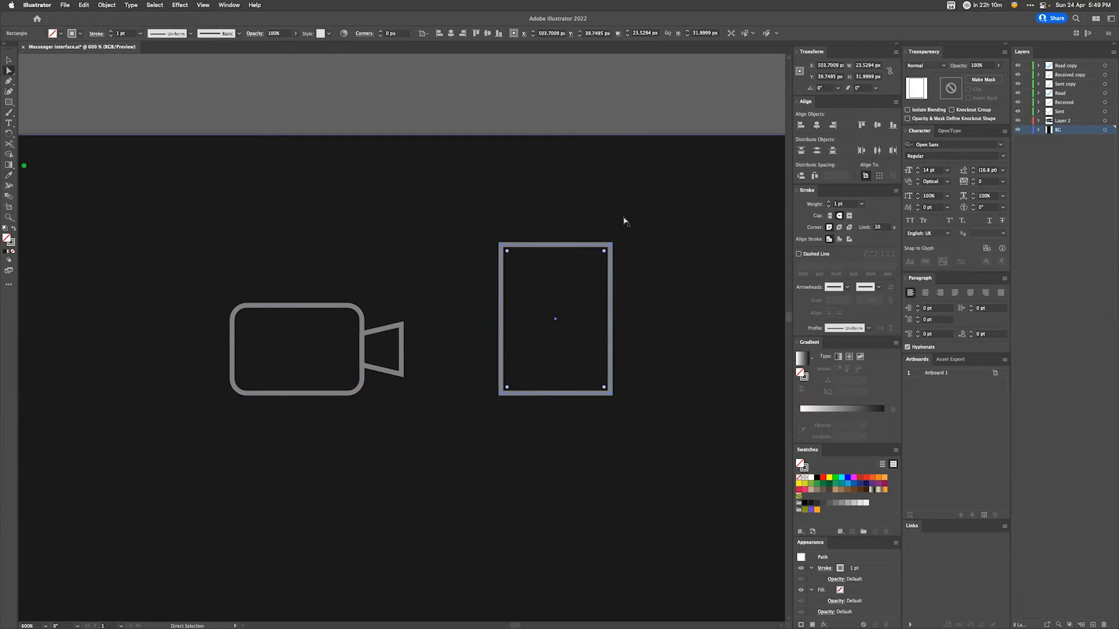
drag(511, 253, 521, 264)
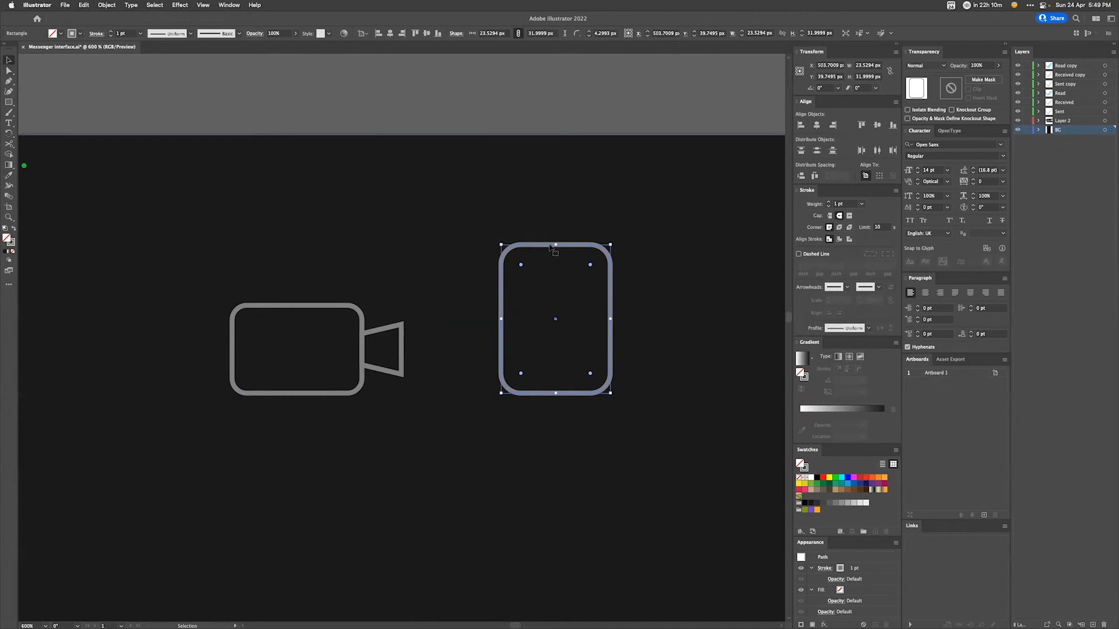
Step: Duplicate the rounded rectangle, rotate the copy 90°, and reduce it to about 32 × 15 px, overlapping the original's middle and extending past its right side
key(v)
drag(548, 245, 638, 256)
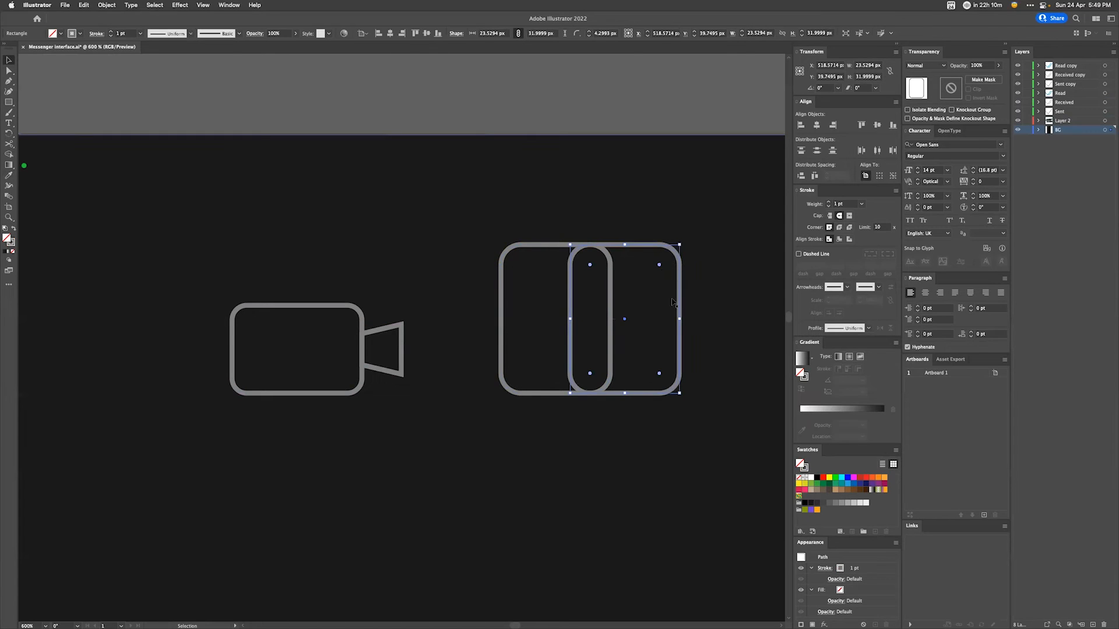
drag(683, 318, 632, 267)
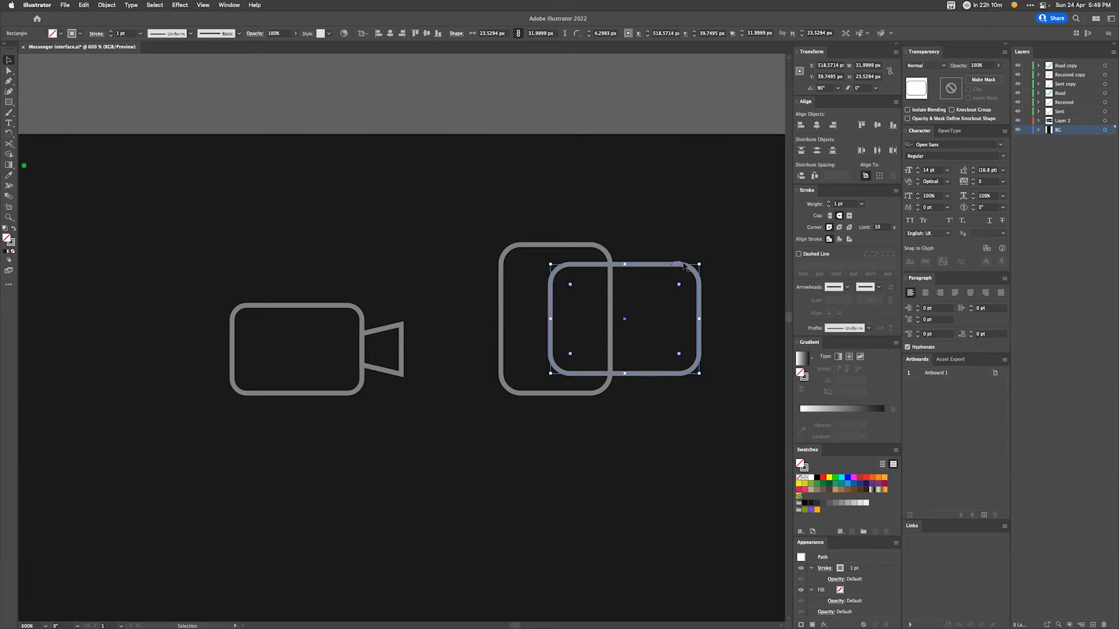
mouse_move(627, 275)
mouse_down()
mouse_move(645, 284)
mouse_move(625, 286)
mouse_up()
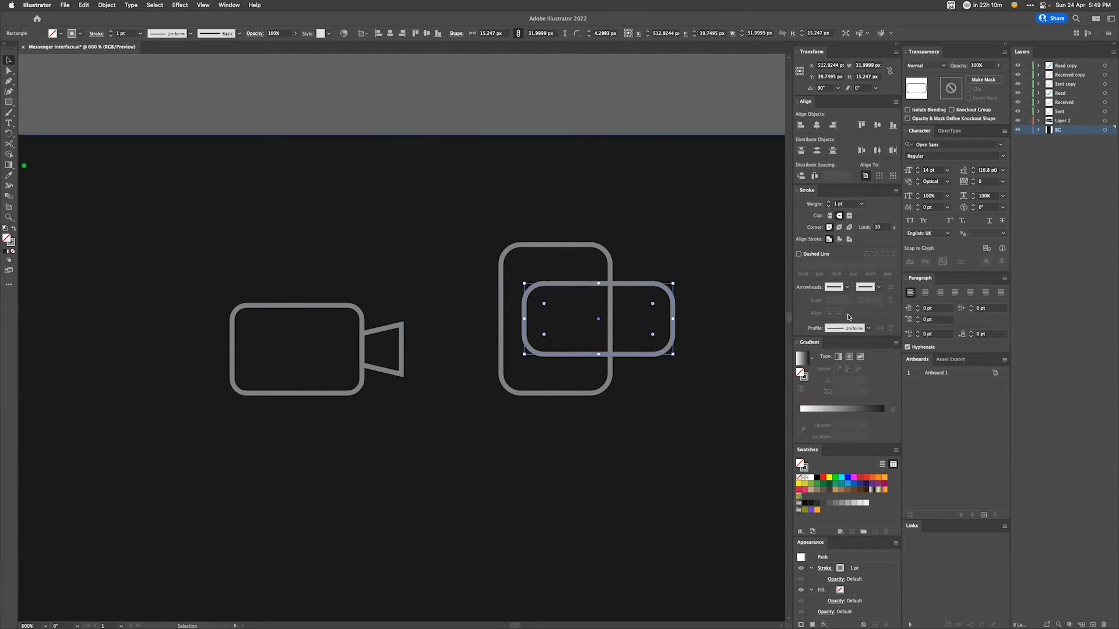
Step: Subtract the horizontal rounded rectangle from the tall one with the Shape Builder to leave a C-shaped outline
click(607, 90)
click(610, 255)
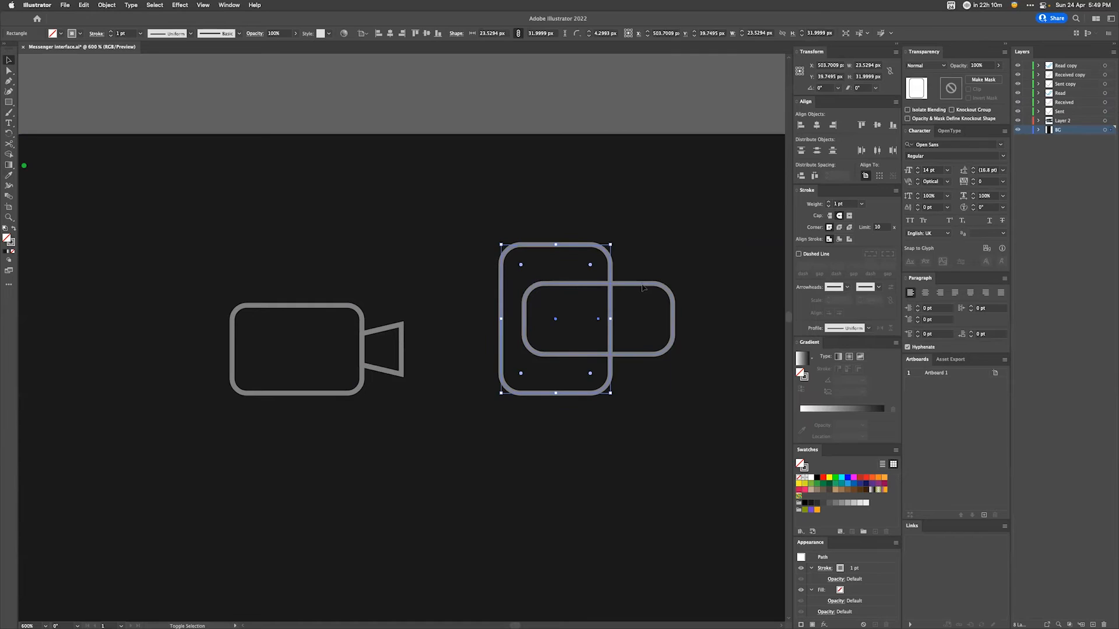
shift+click(649, 296)
click(8, 155)
alt+drag(563, 329, 691, 331)
Step: Round both sharp corners at the C shape's opening to a radius of about 2.6 px
key(a)
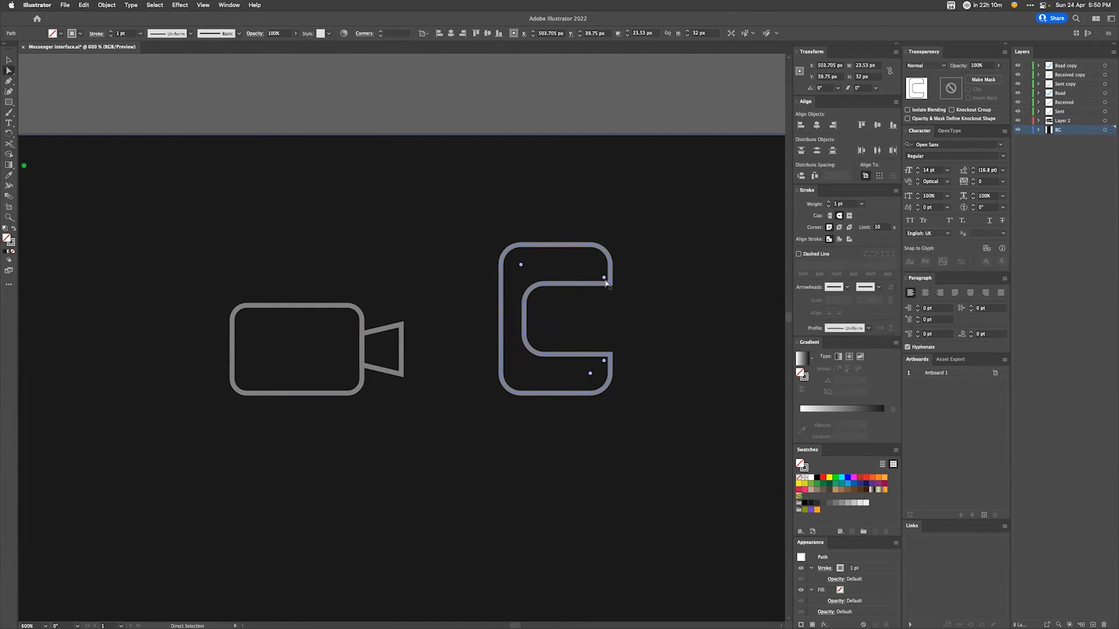
click(604, 280)
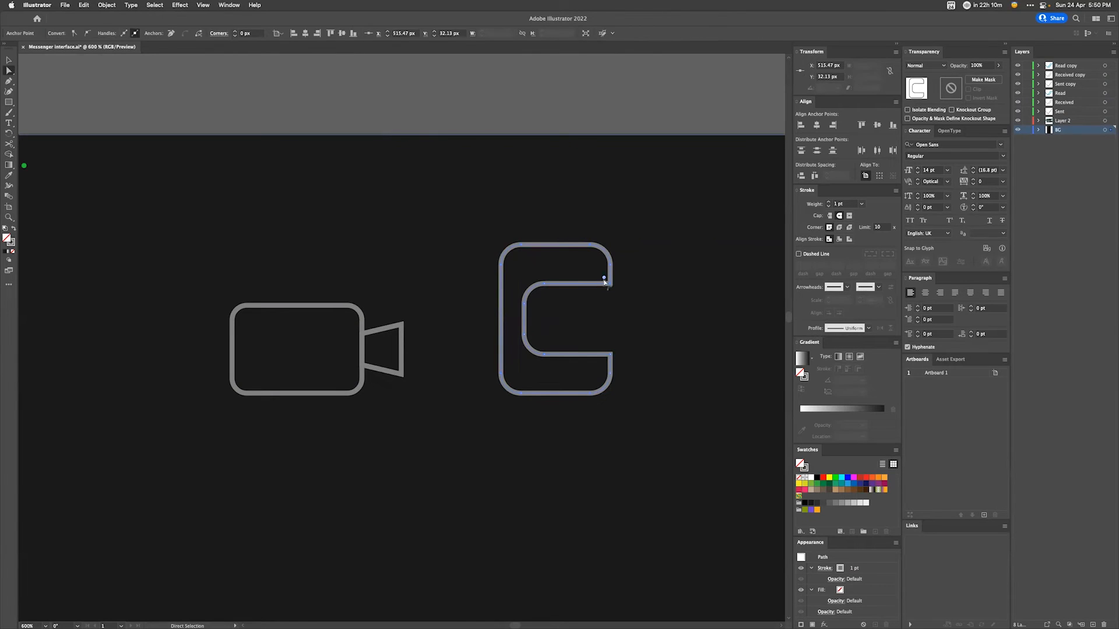
drag(604, 280, 607, 283)
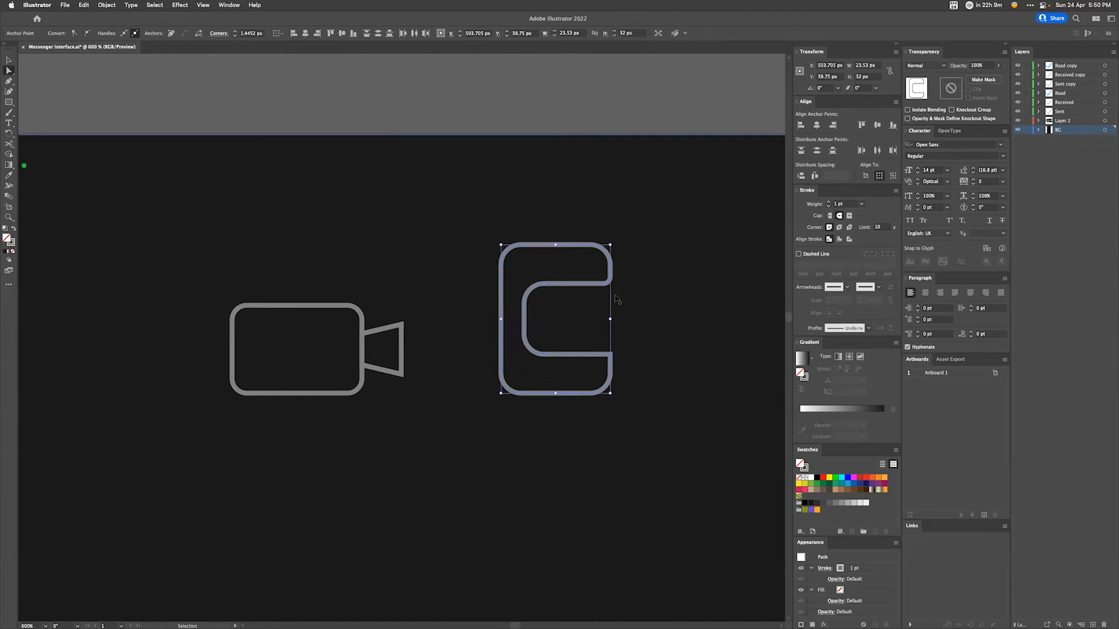
click(604, 363)
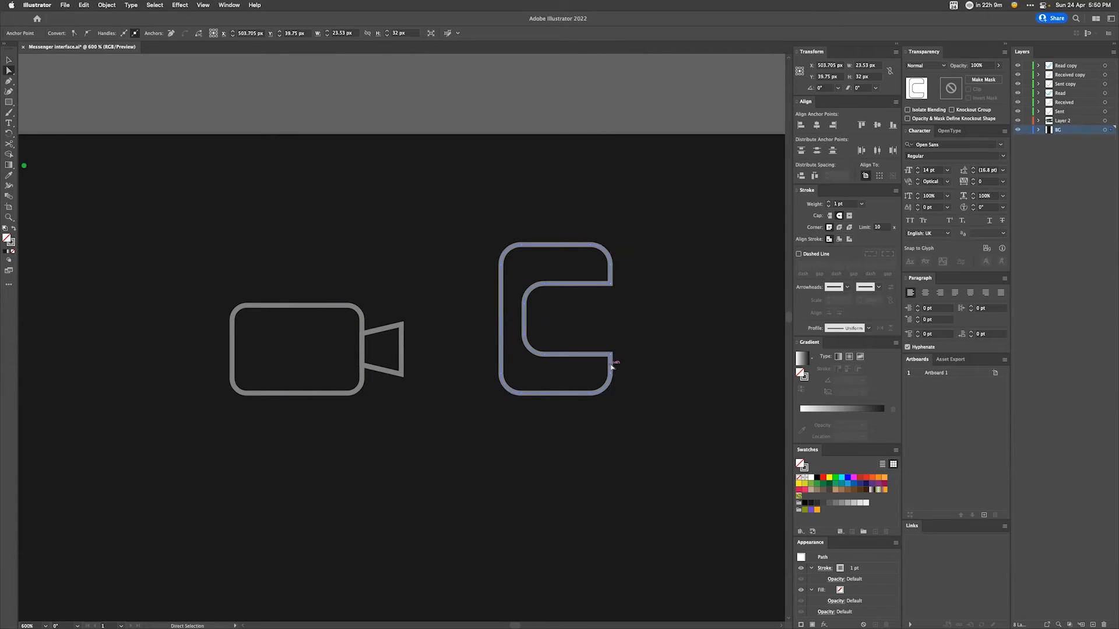
click(611, 355)
shift+click(610, 283)
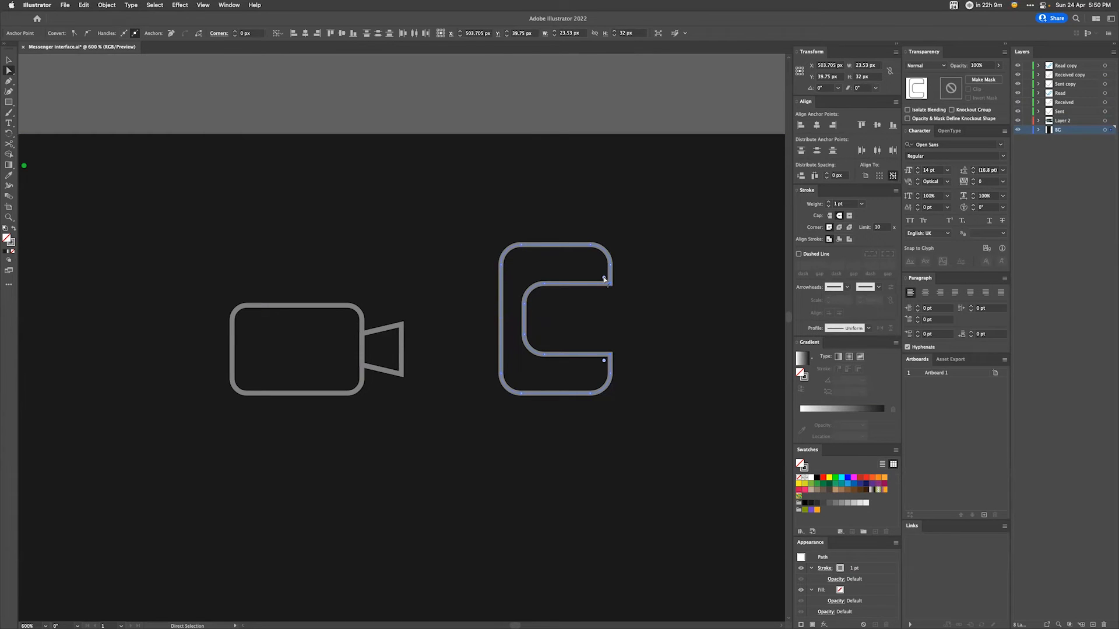
drag(603, 279, 597, 272)
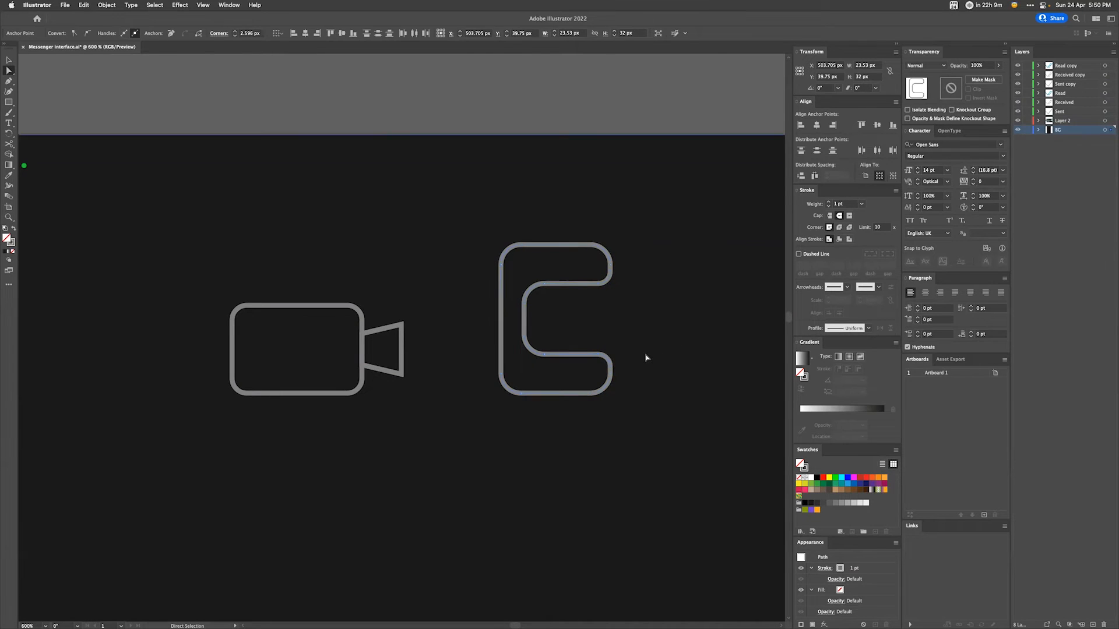
click(646, 358)
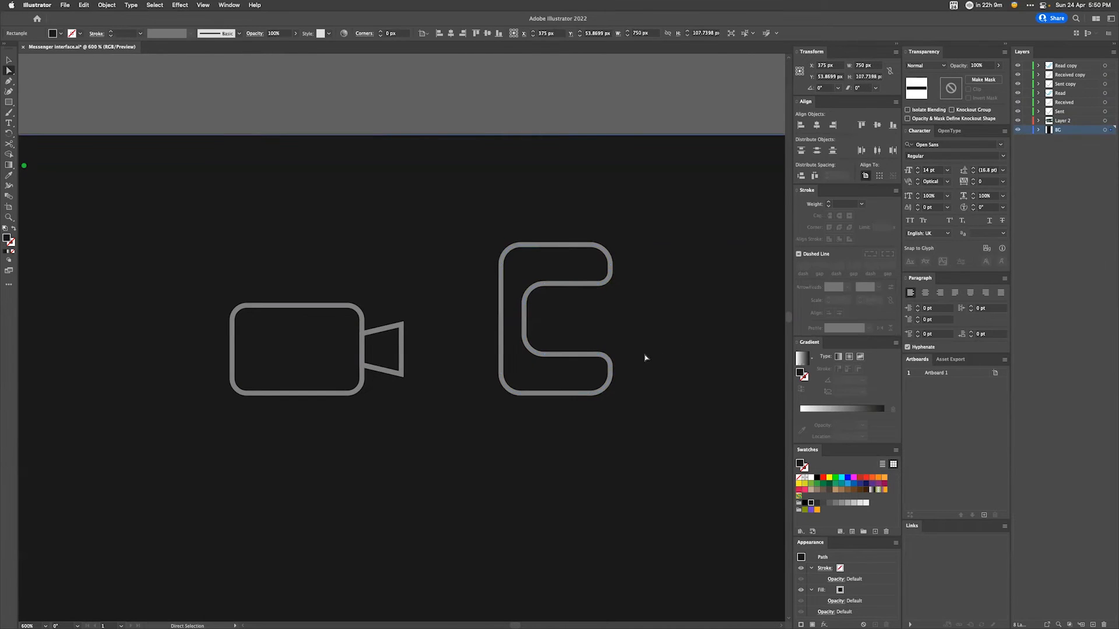
Step: Isolate the C shape and pull the ends of both arms inward until the shape is about 14 px wide
click(597, 249)
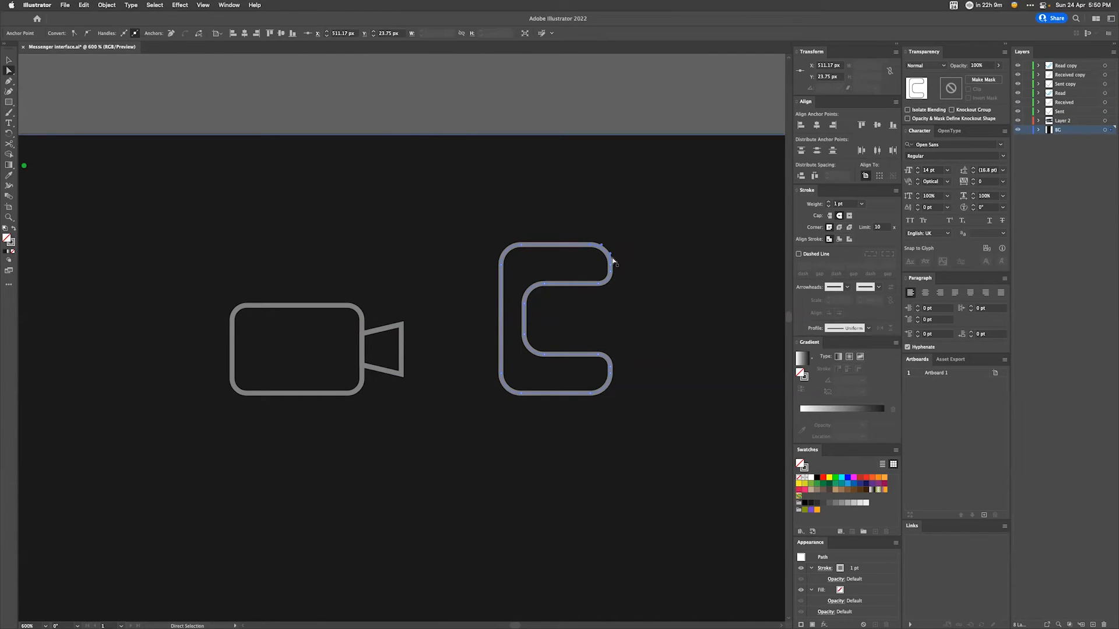
key(v)
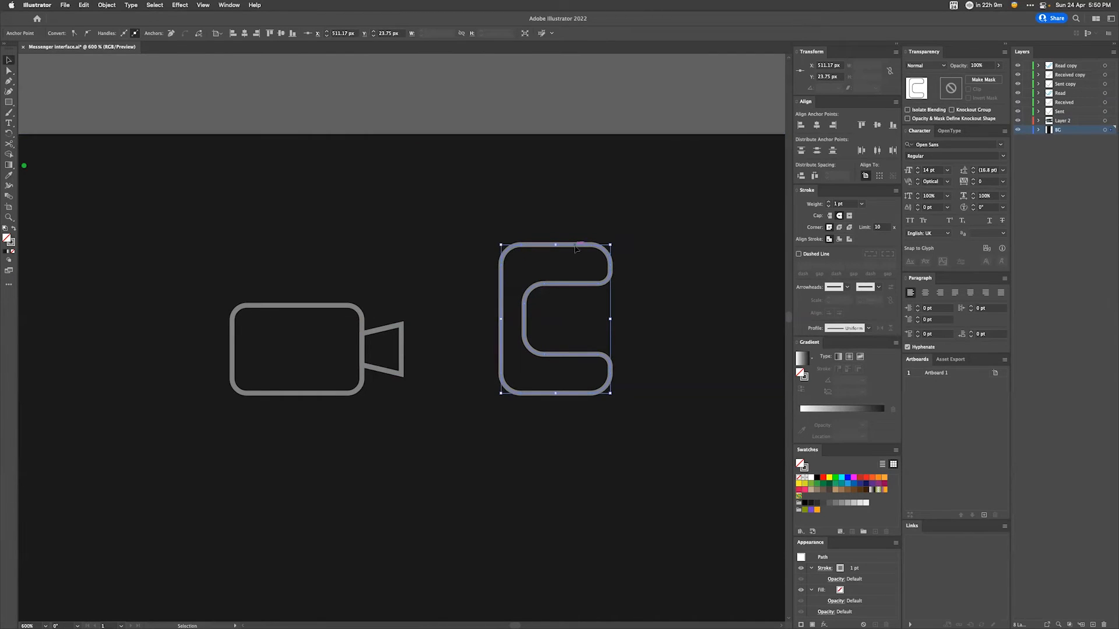
double_click(578, 245)
click(649, 217)
key(a)
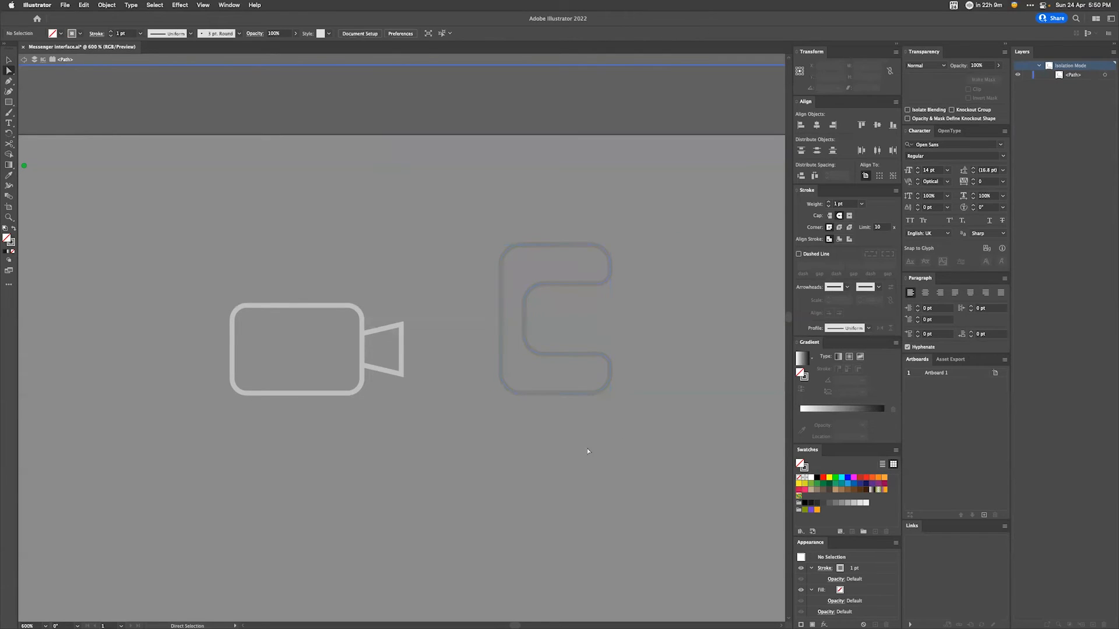
drag(586, 448, 587, 450)
drag(590, 394, 546, 399)
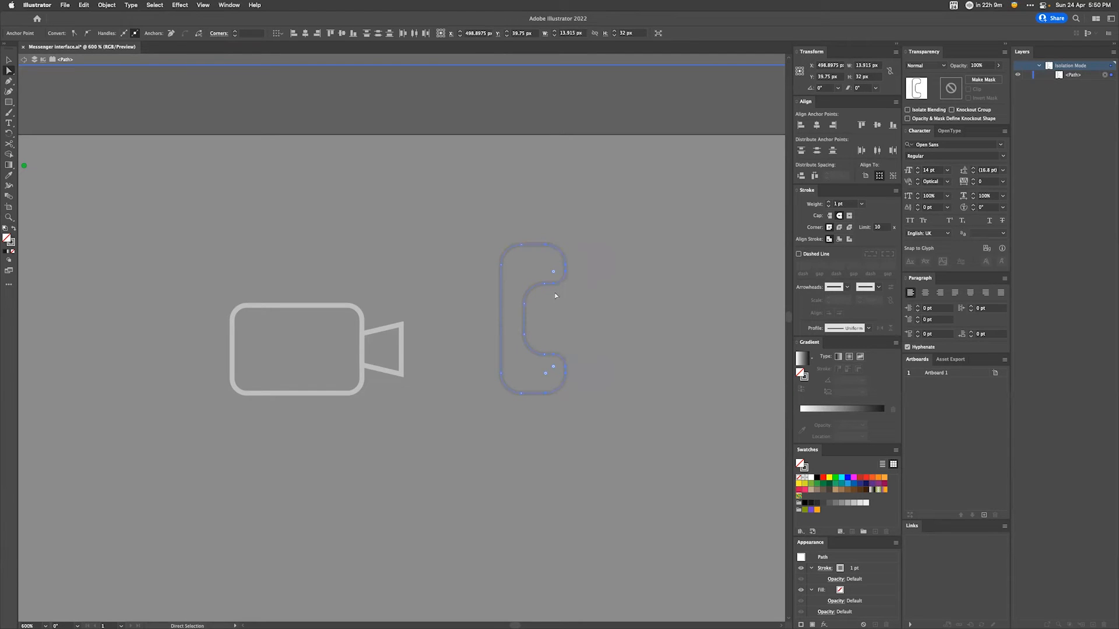
click(579, 288)
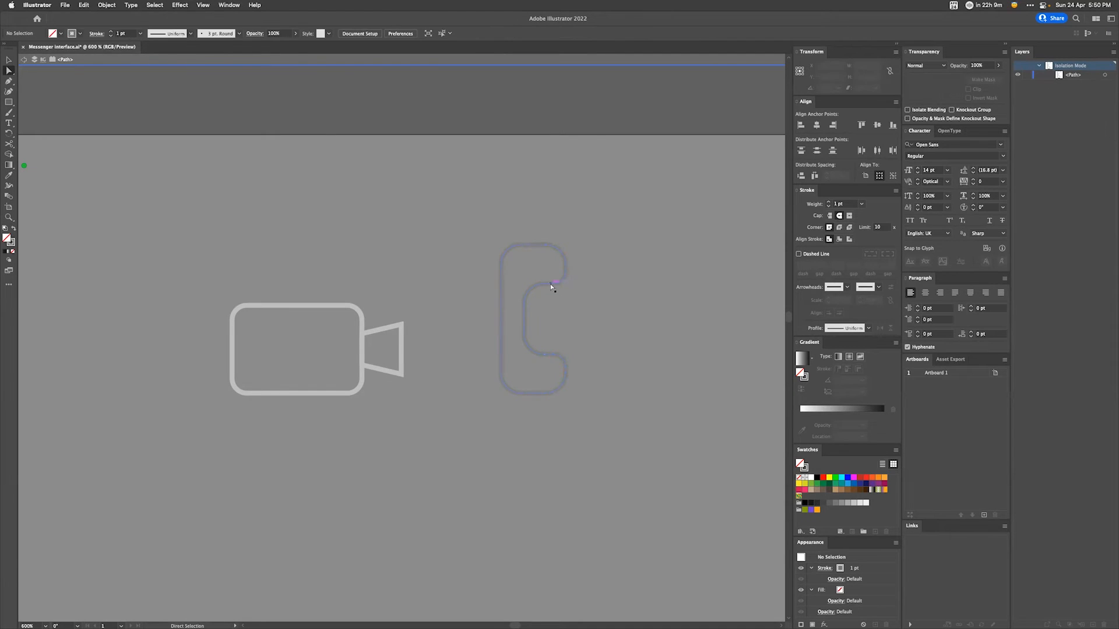
click(554, 284)
click(565, 274)
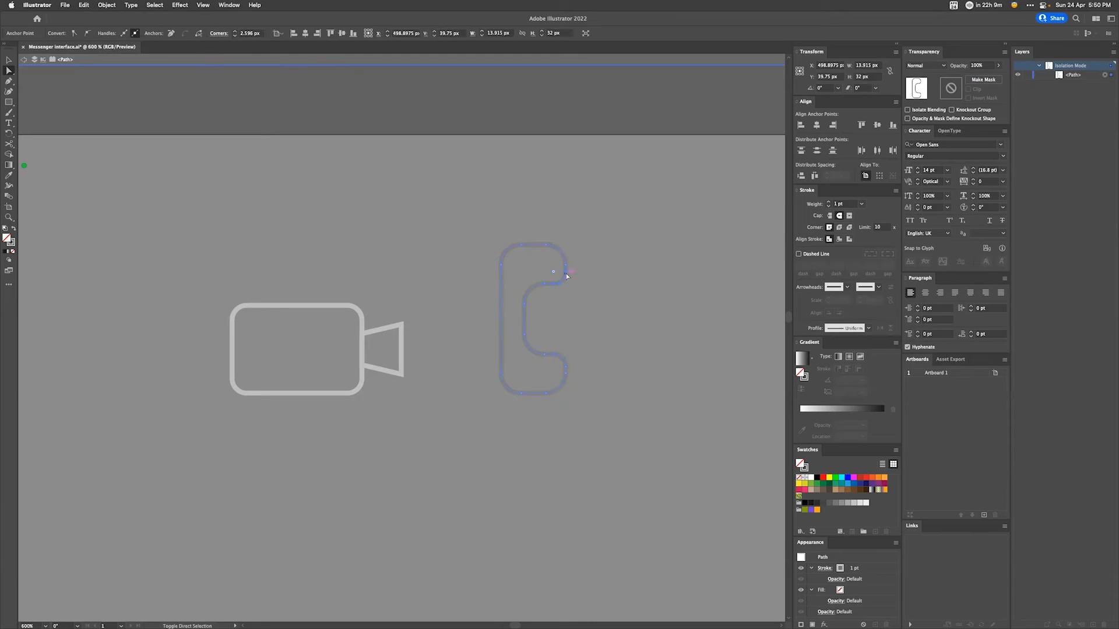
drag(567, 274, 568, 286)
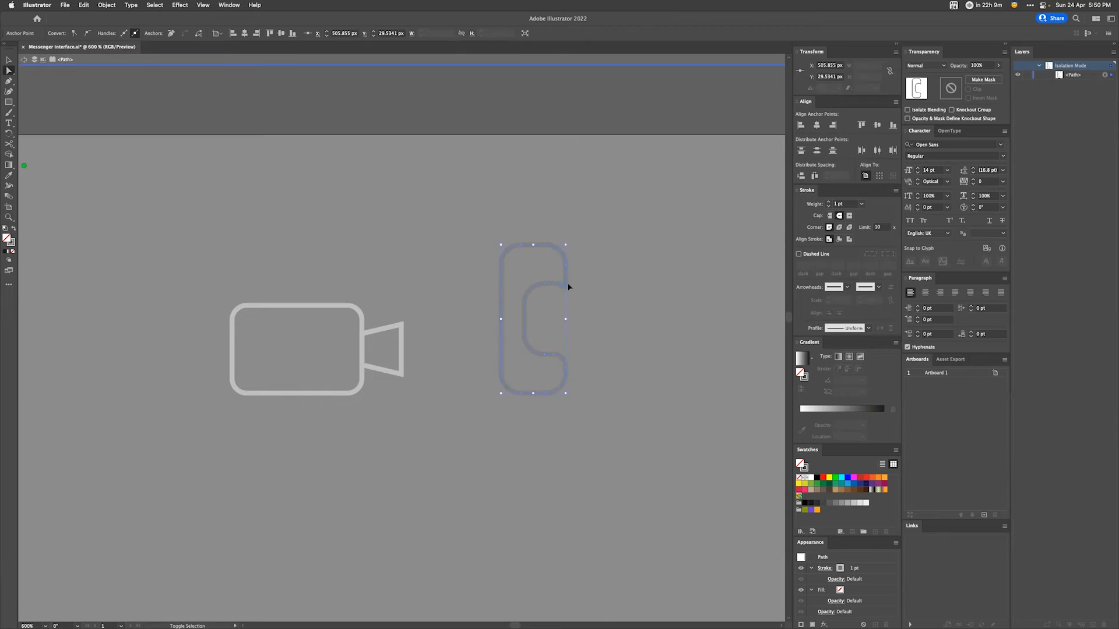
key(super+z)
Step: Nudge the inner tip anchor of the upper arm down and that of the lower arm up to form the handset's ends
click(554, 284)
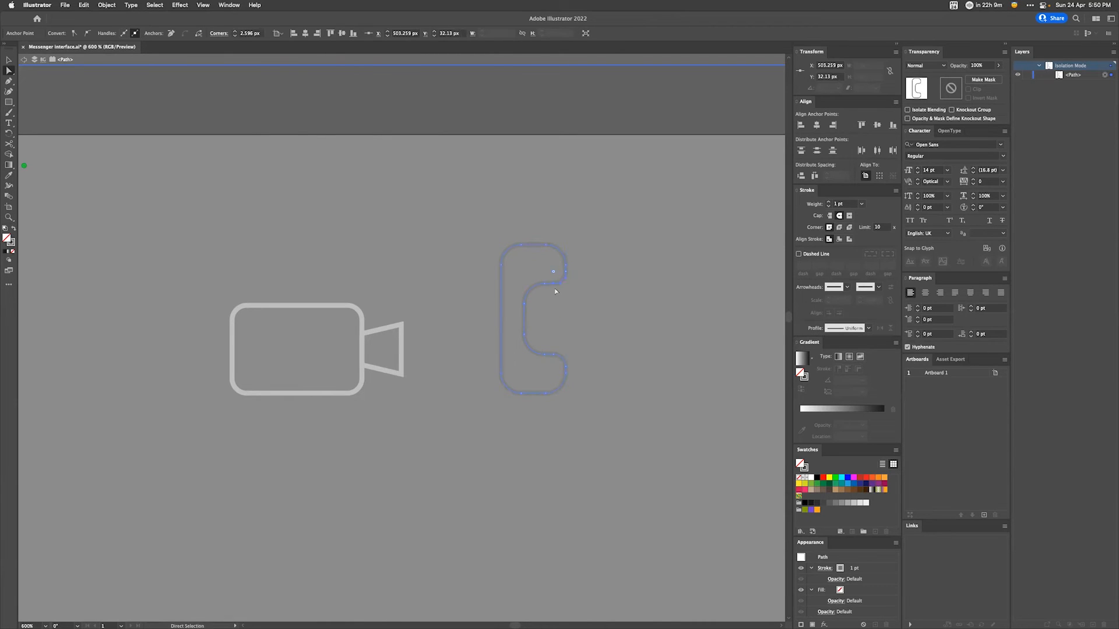
key(Down)
click(545, 285)
click(553, 354)
key(Up)
key(Up)
click(545, 355)
Step: Add an anchor point midway on the handset's straight back and shift the upper and lower back corners slightly inward
click(521, 265)
key(p)
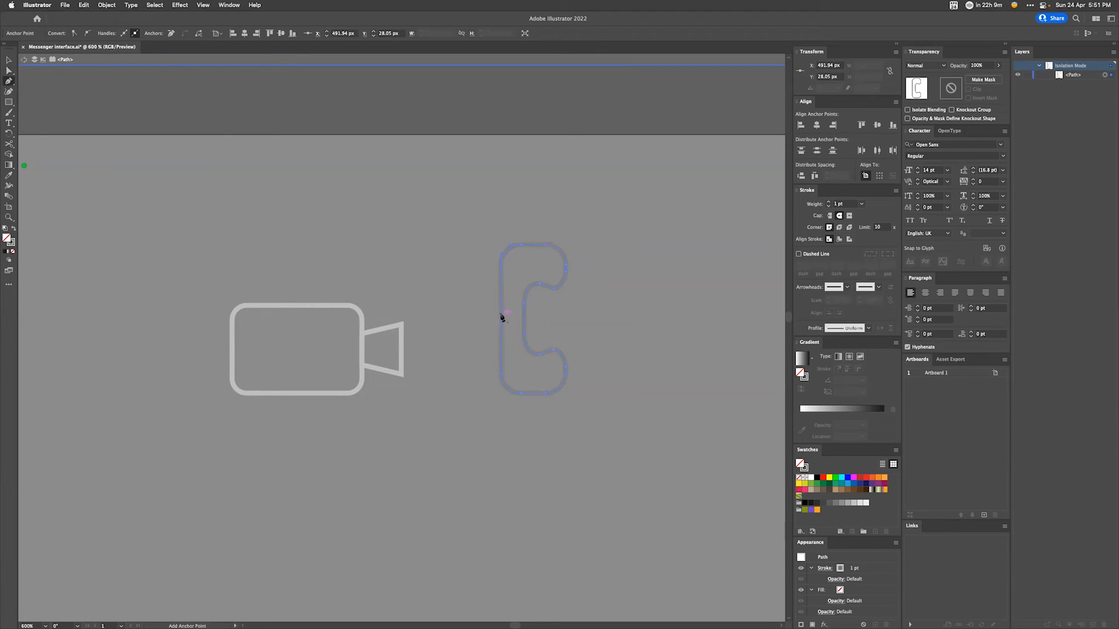
click(502, 321)
super+click(502, 265)
shift+click(502, 374)
shift+click(521, 393)
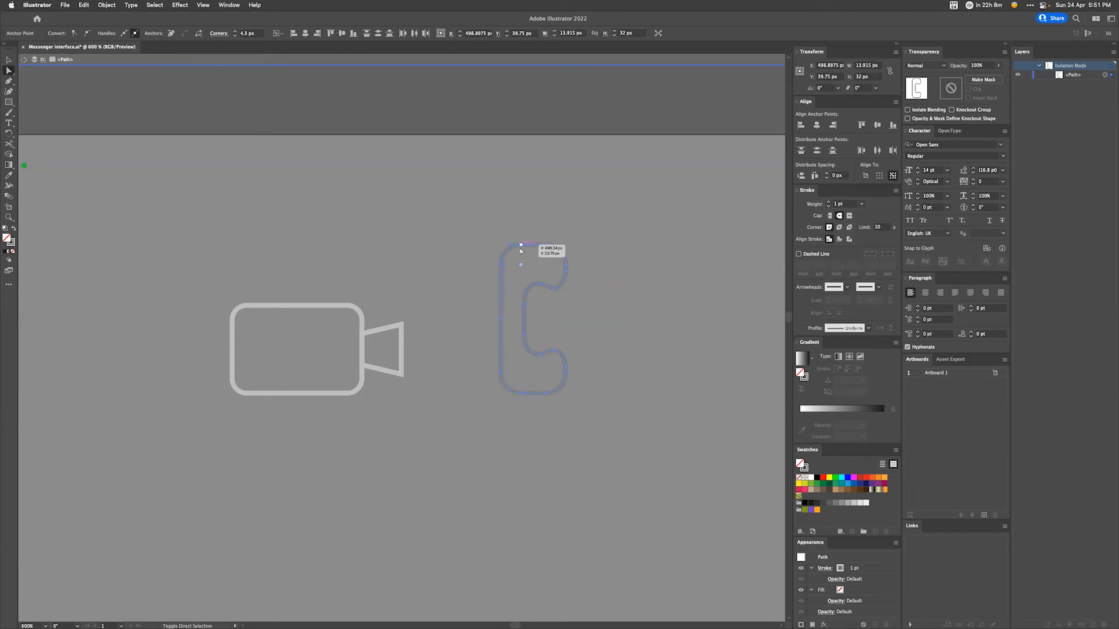
drag(520, 248, 526, 248)
Step: Convert the back's middle anchor to a smooth point, lengthen its handles to bow the back outward, and leave isolation mode
click(509, 320)
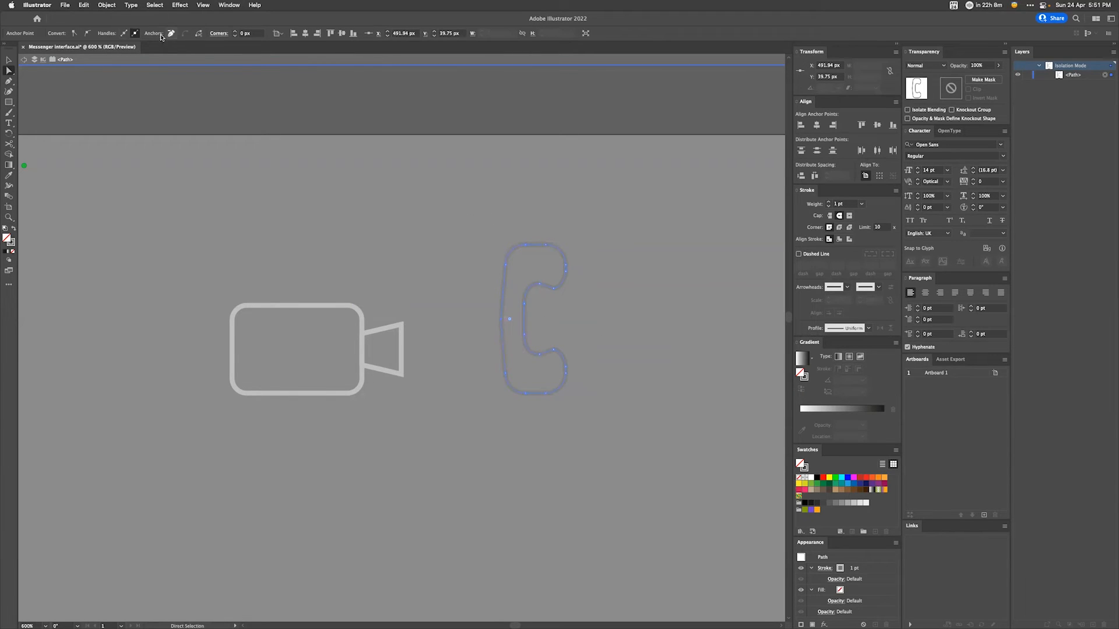
click(124, 34)
click(88, 35)
drag(504, 306, 500, 293)
drag(504, 337, 501, 352)
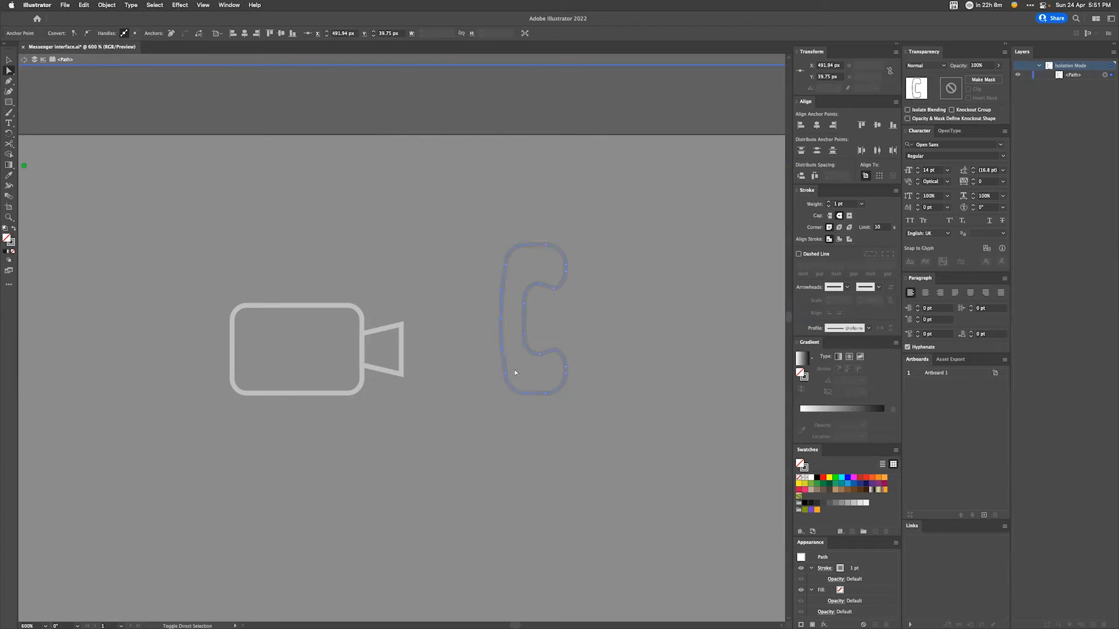
click(638, 303)
key(v)
double_click(588, 102)
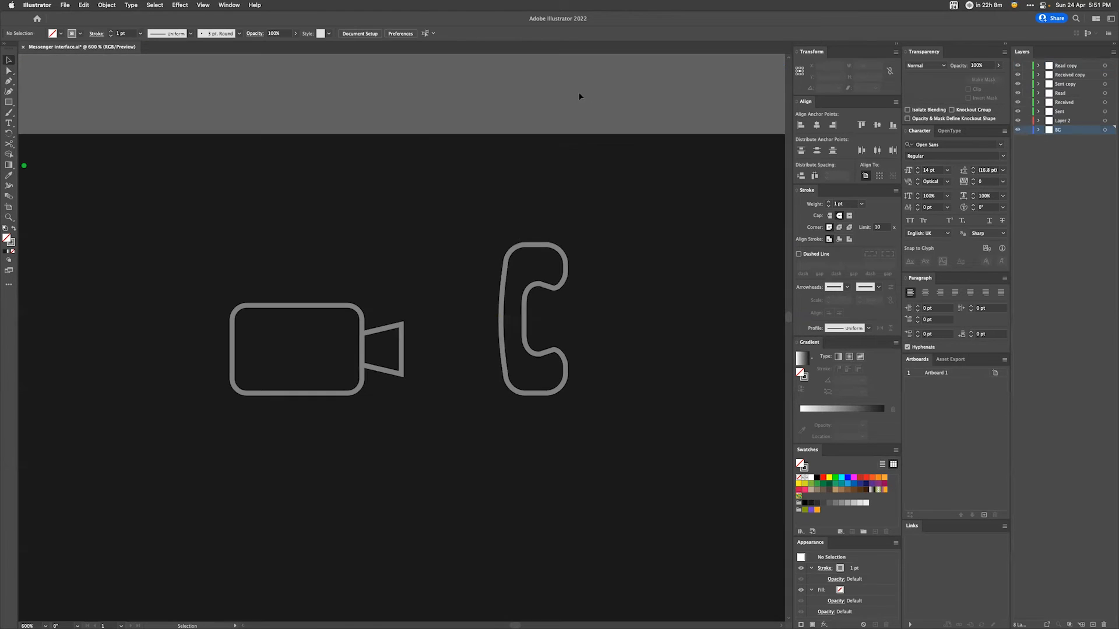
key(a)
click(505, 259)
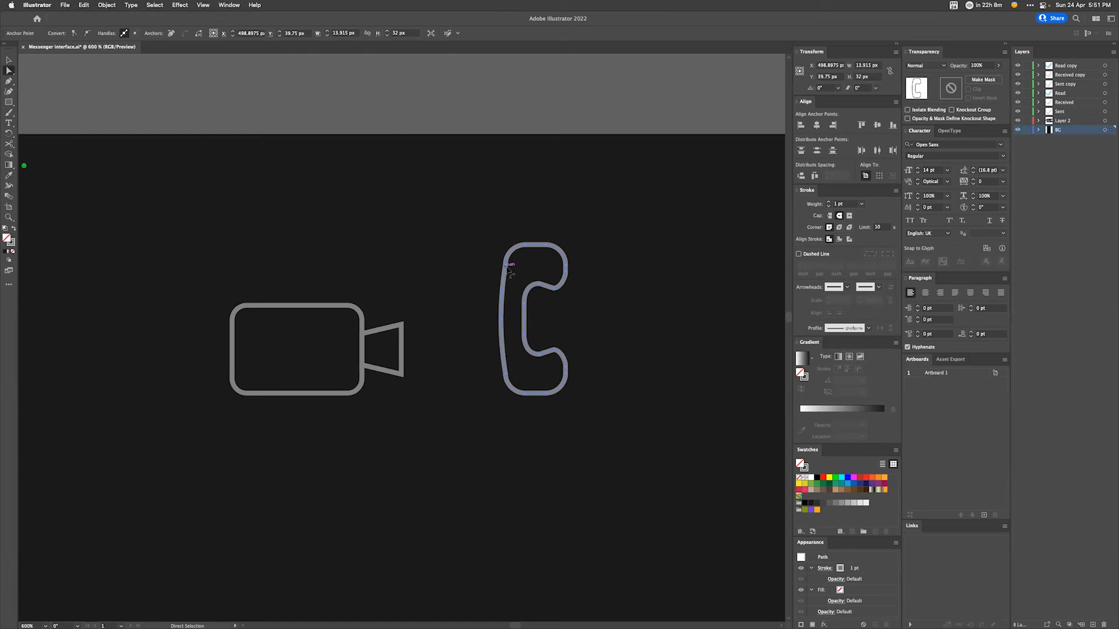
click(505, 380)
shift+click(505, 258)
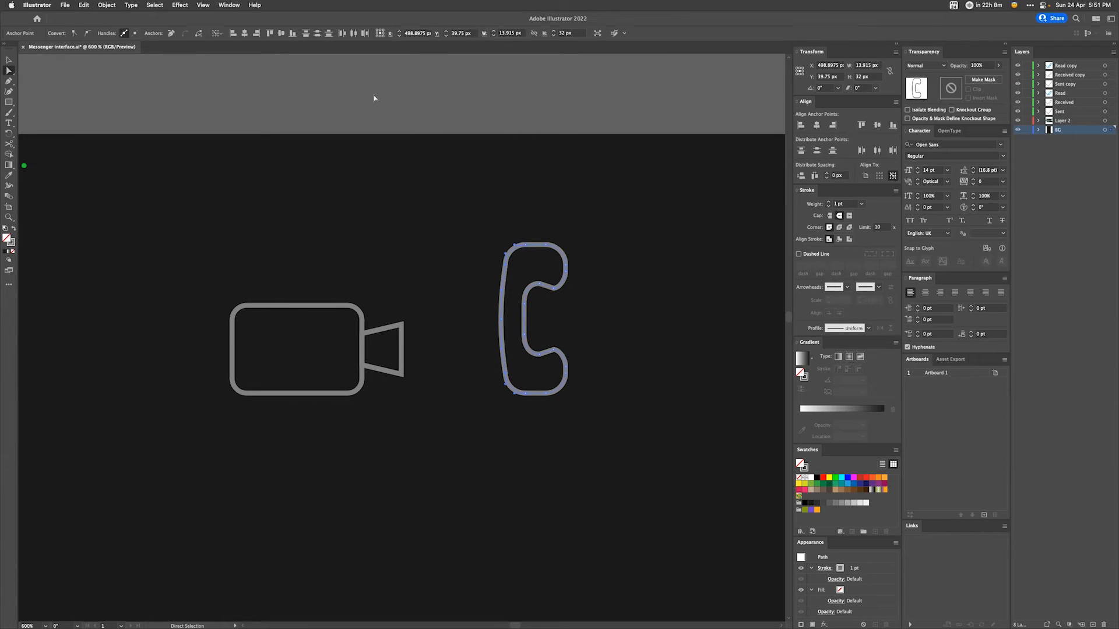
key(plus)
key(p)
key(a)
click(505, 383)
drag(508, 382, 511, 386)
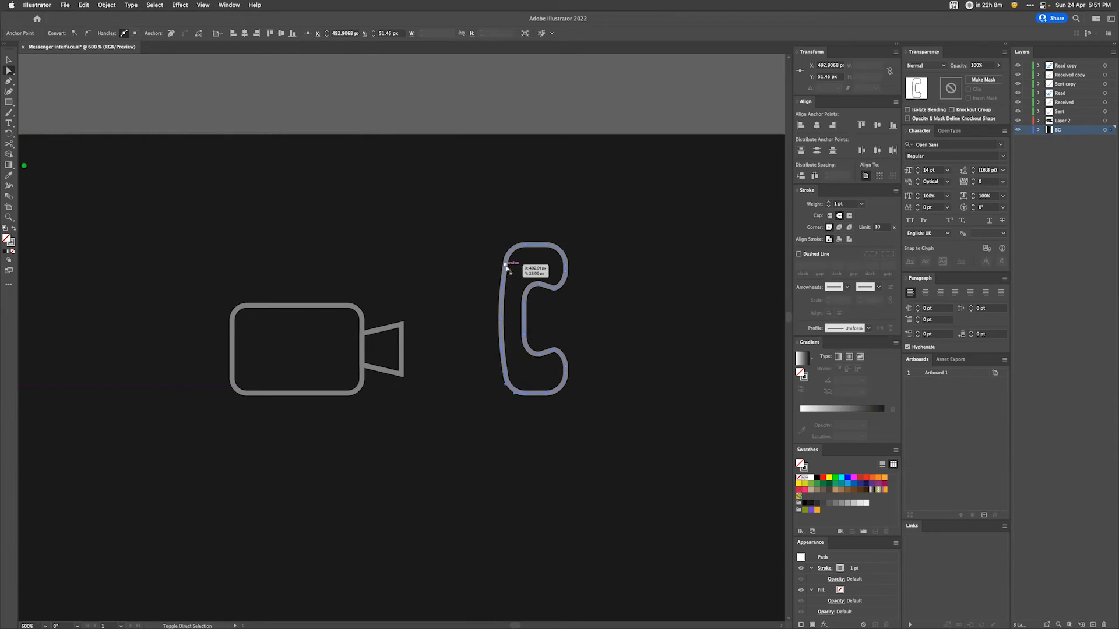
Step: Delete the two corner anchors on the handset's back and smooth the adjoining top and bottom anchors into one continuous curve
key(p)
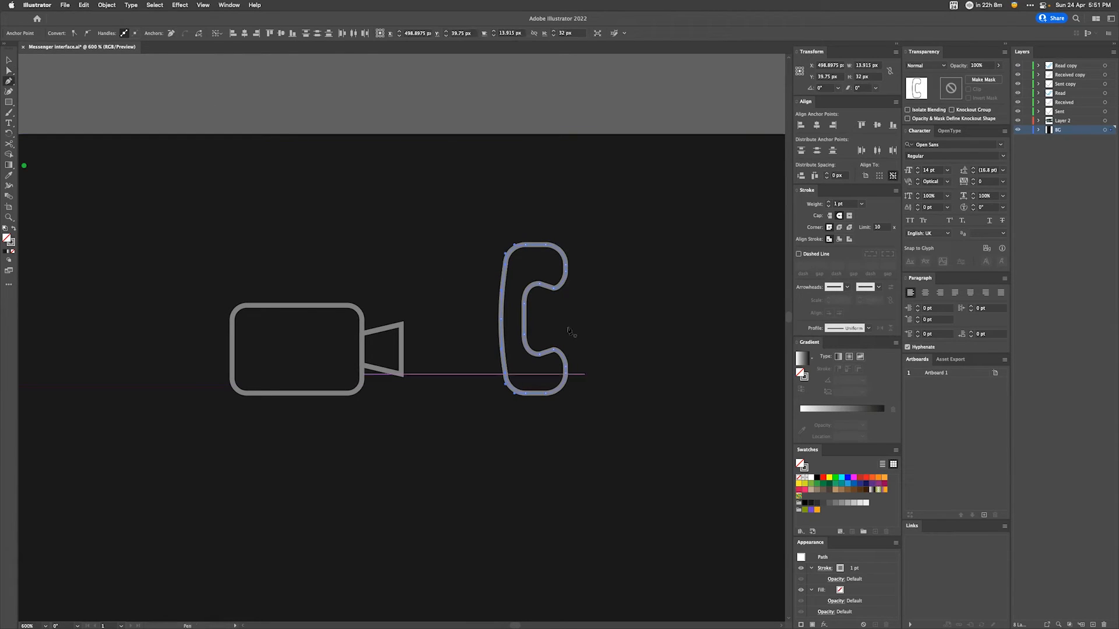
click(506, 262)
key(a)
click(500, 291)
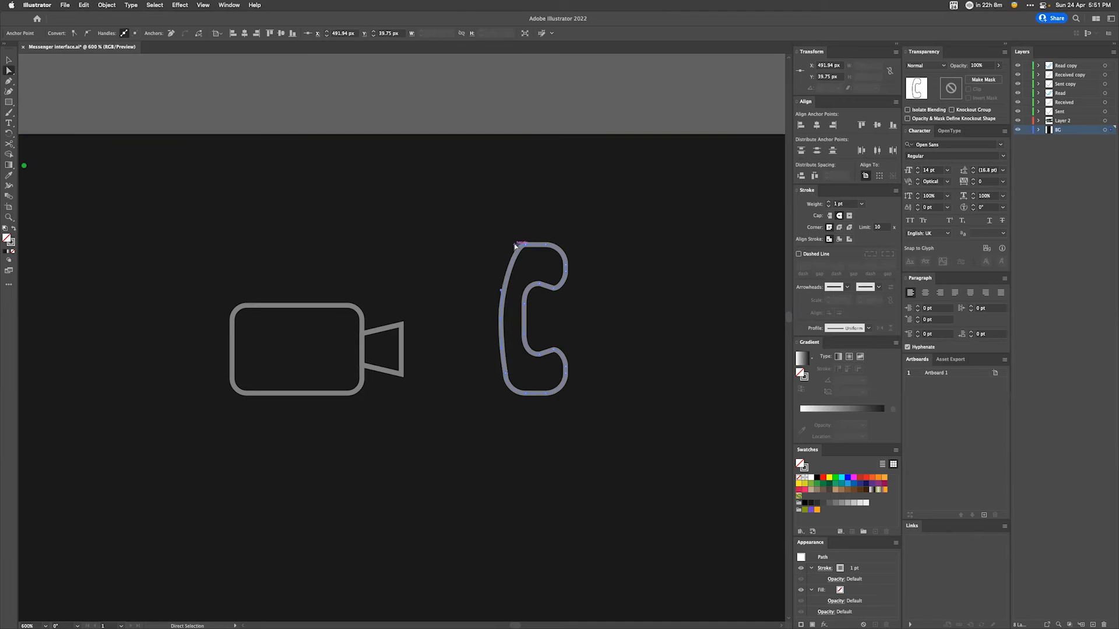
click(526, 395)
key(p)
key(ctrl+z)
key(ctrl)
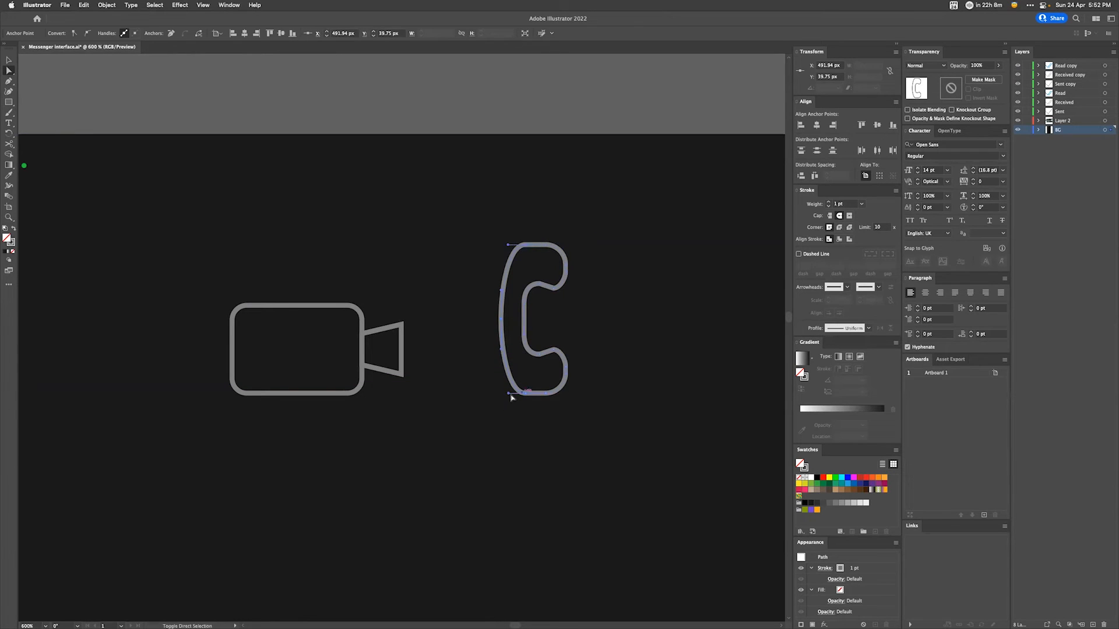
click(514, 402)
Step: Convert the inner tip anchors of the handset's upper and lower arms to smooth points
click(556, 355)
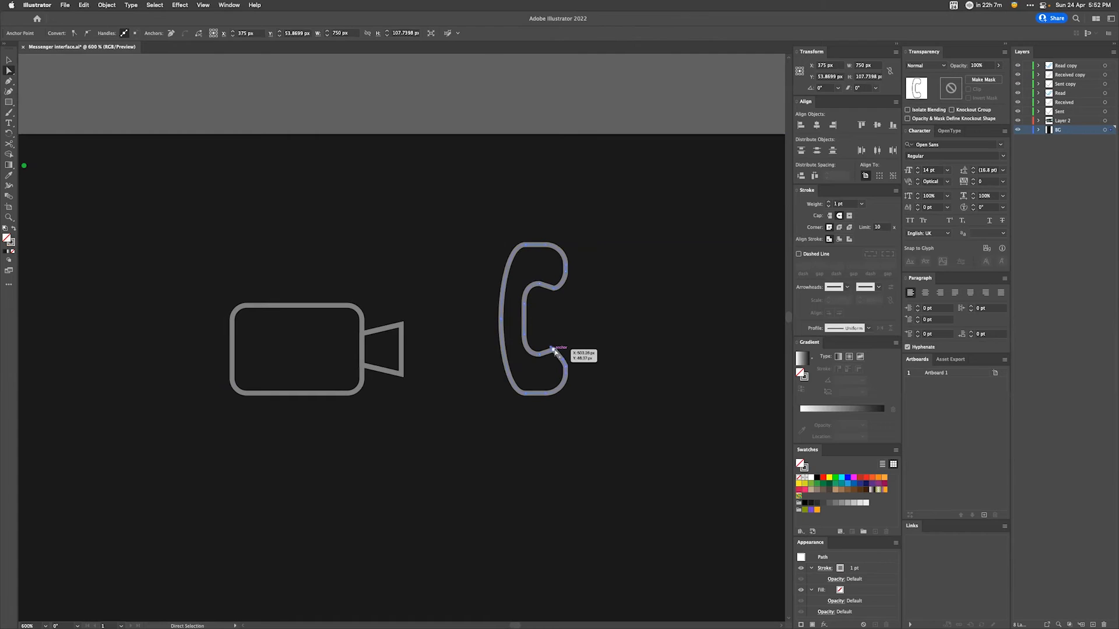
ctrl+shift+click(558, 290)
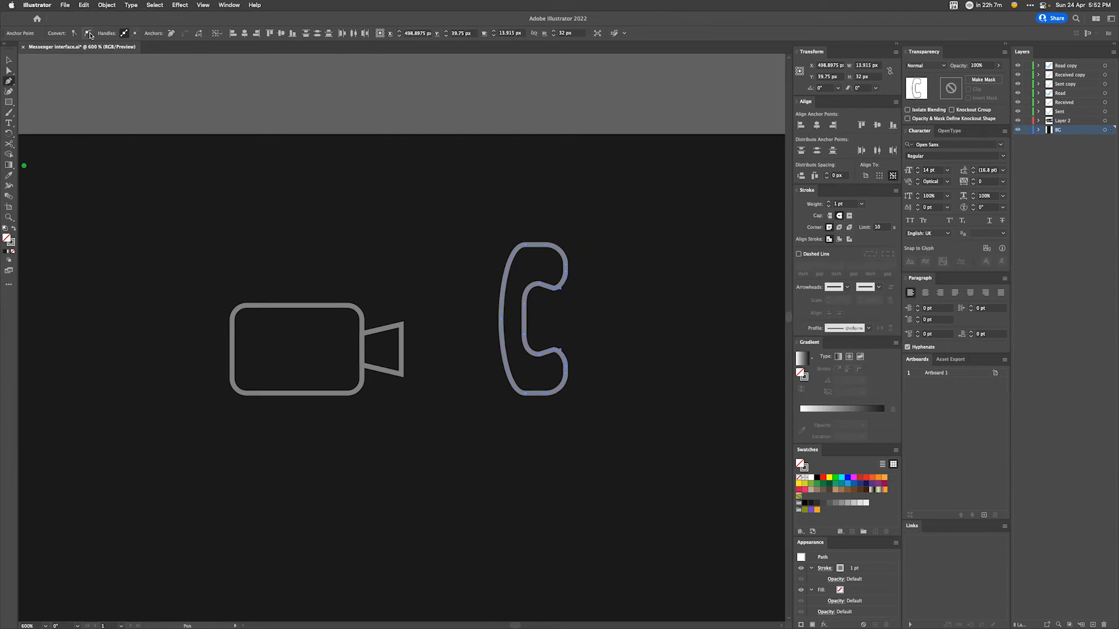
key(ctrl)
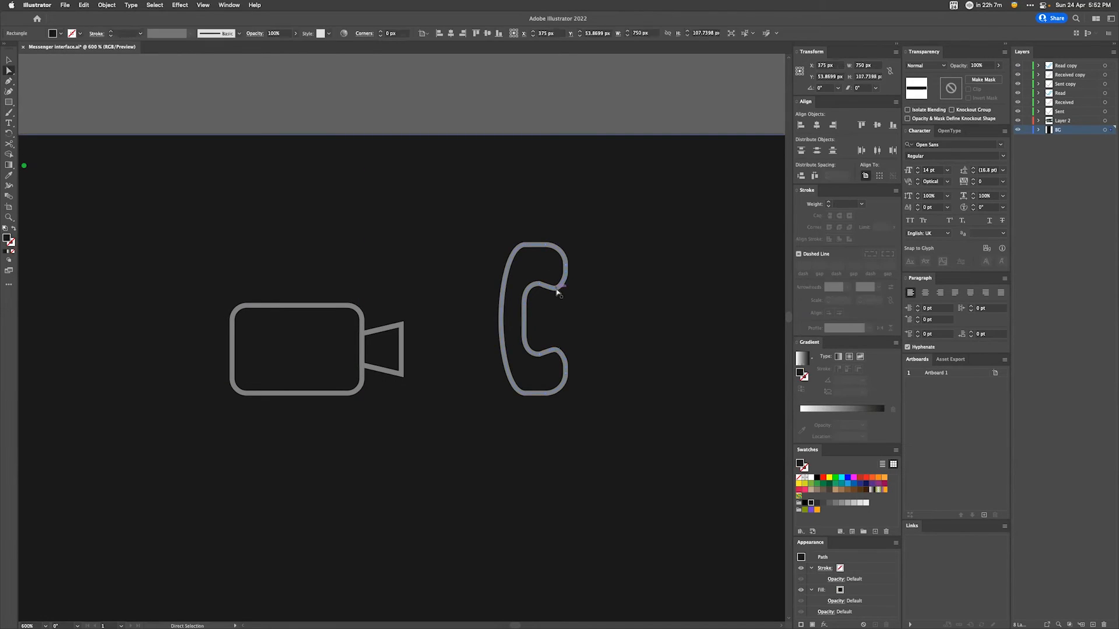
Step: Adjust the curve handles at the inner tips of the handset's upper and lower arms
click(563, 289)
drag(563, 289, 557, 290)
click(550, 290)
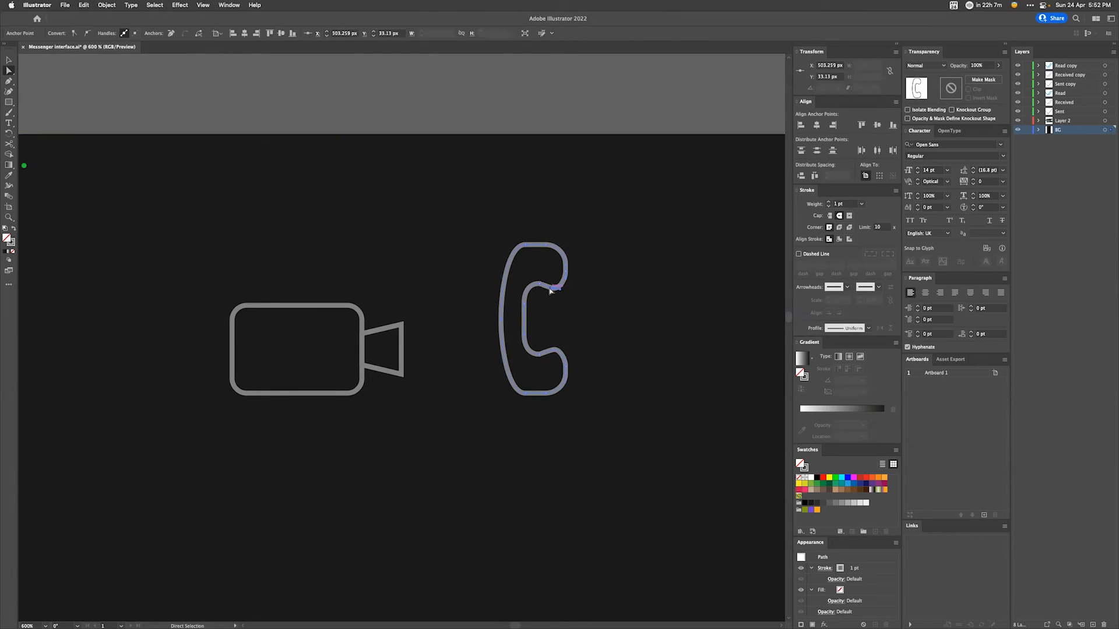
click(548, 351)
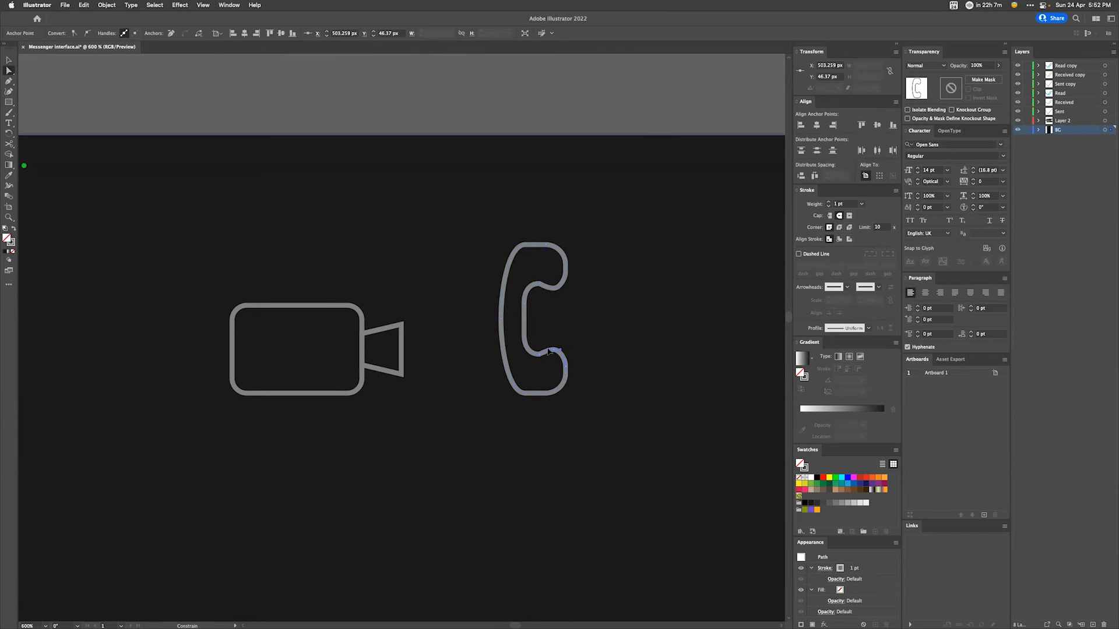
key(v)
click(611, 352)
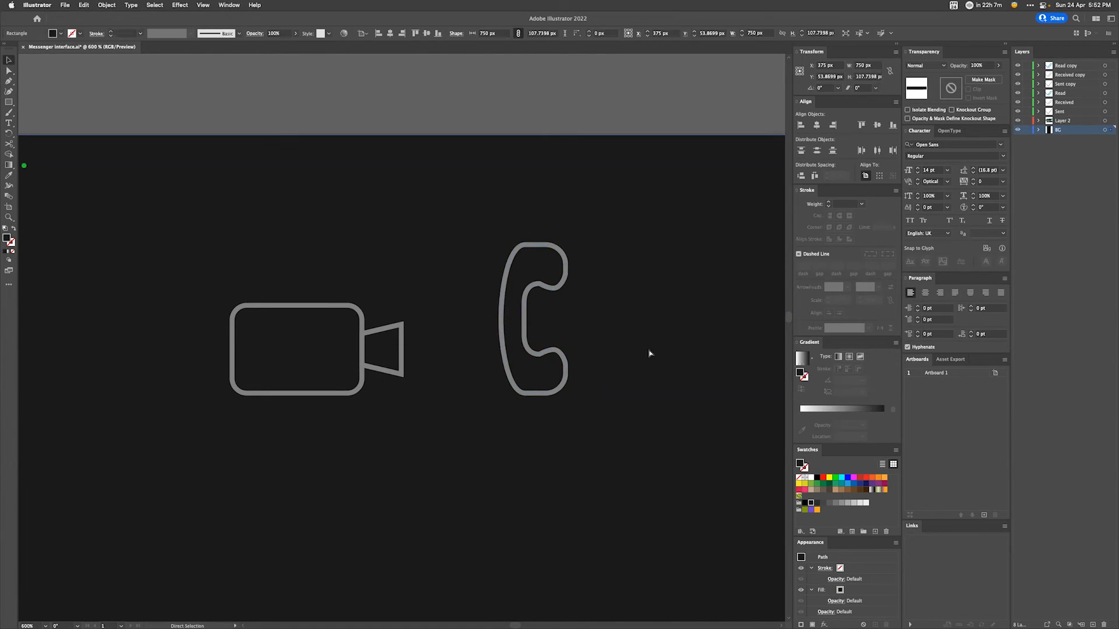
Step: Tilt the handset icon about 29° counterclockwise and shrink it to about 21 × 27 px
scroll(648, 353, down, 3)
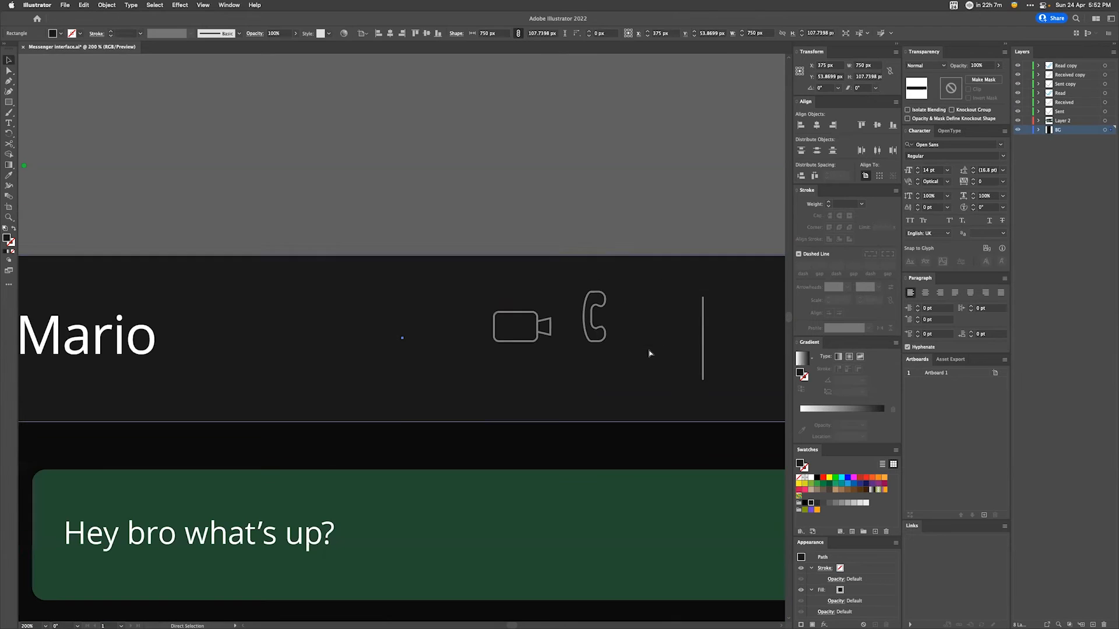
click(603, 332)
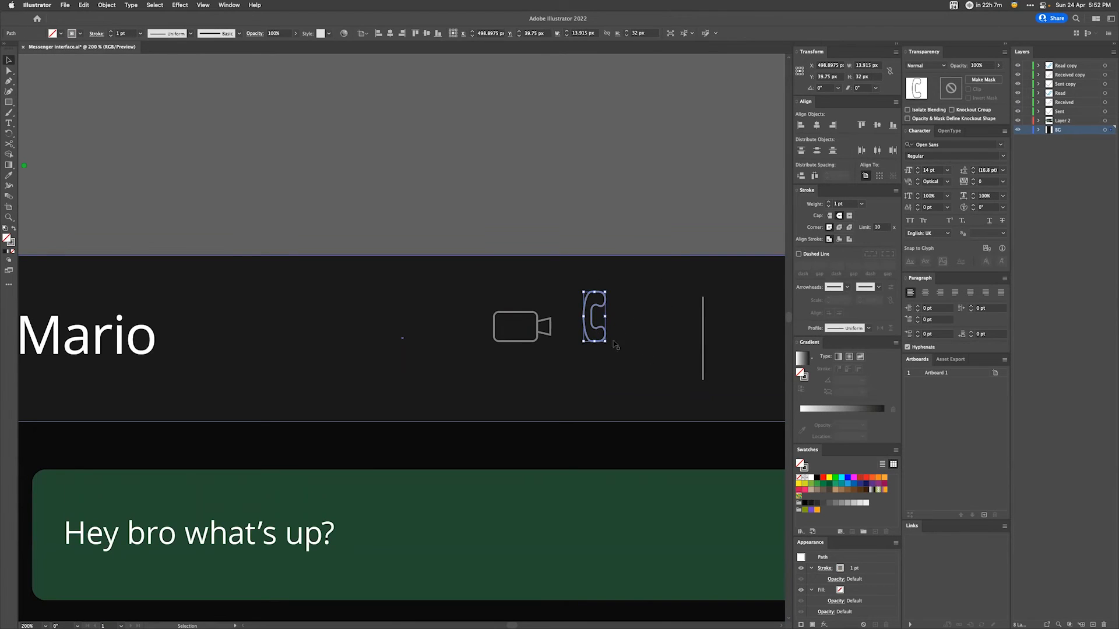
drag(608, 346, 623, 334)
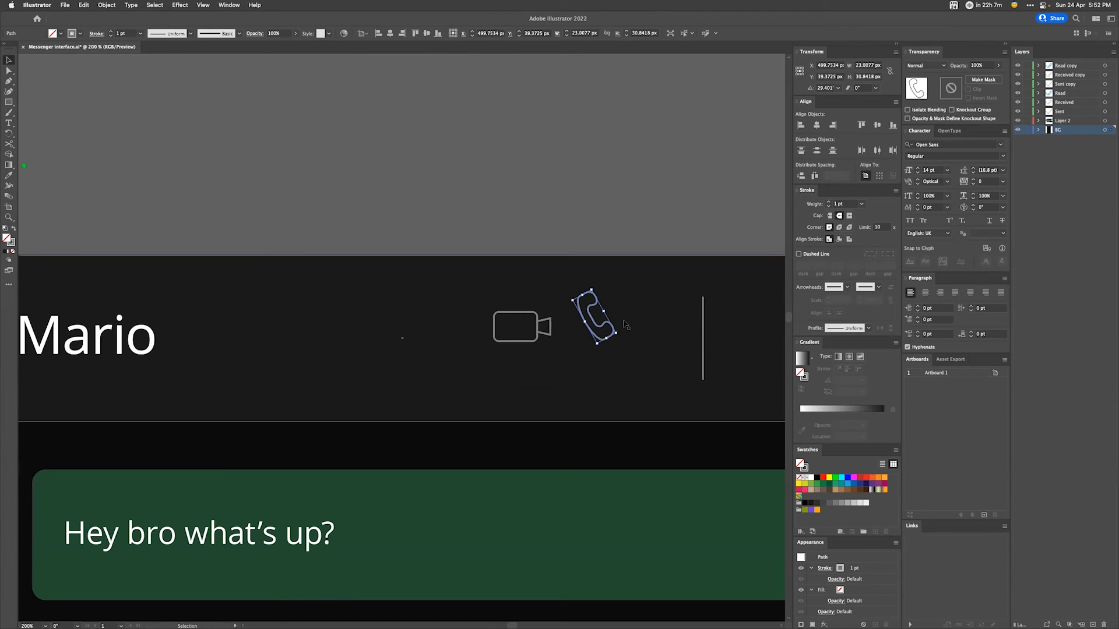
drag(591, 288, 624, 337)
key(super+minus)
key(super+minus)
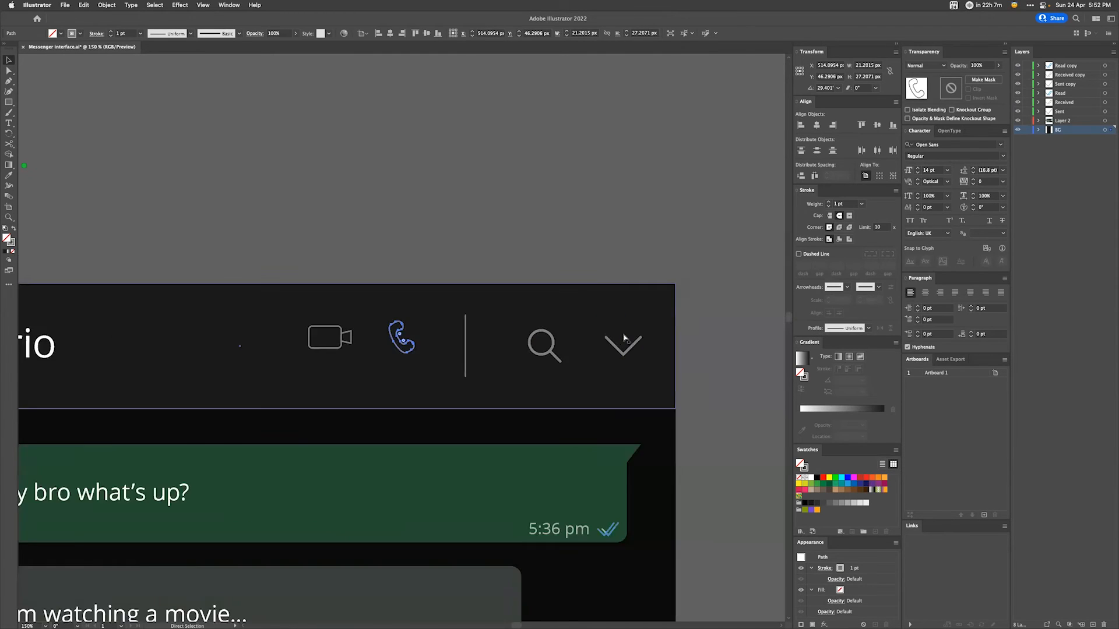
Step: Vertically centre the handset icon on the header bar and clear the selection
shift+click(424, 340)
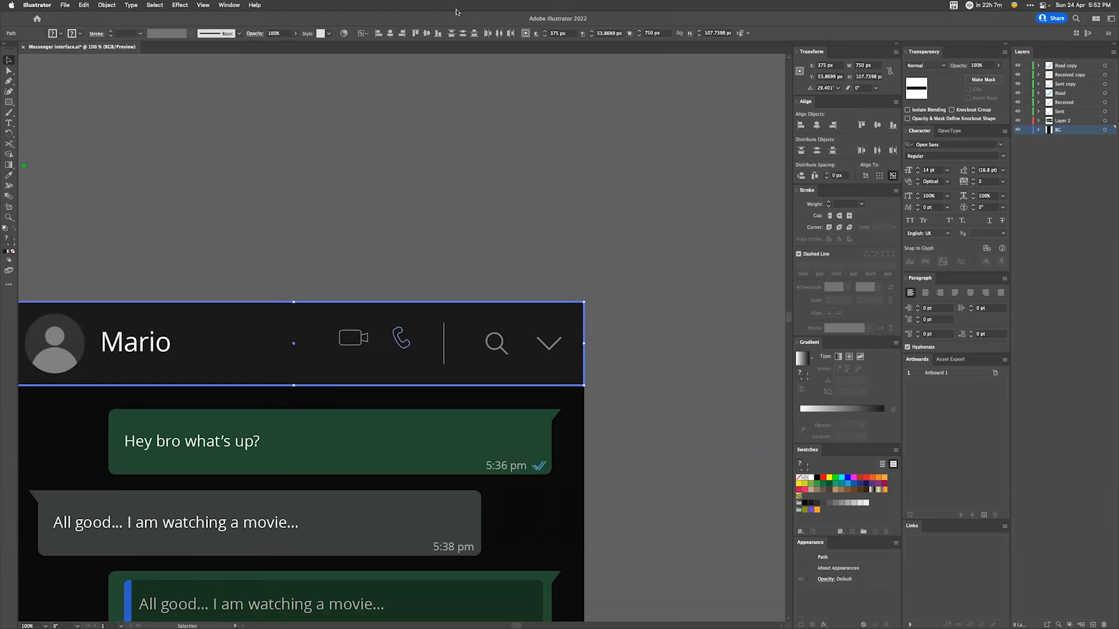
click(426, 33)
key(super+shift+a)
Step: Narrow the video camera's body so that the whole icon is about 33 px wide
click(353, 337)
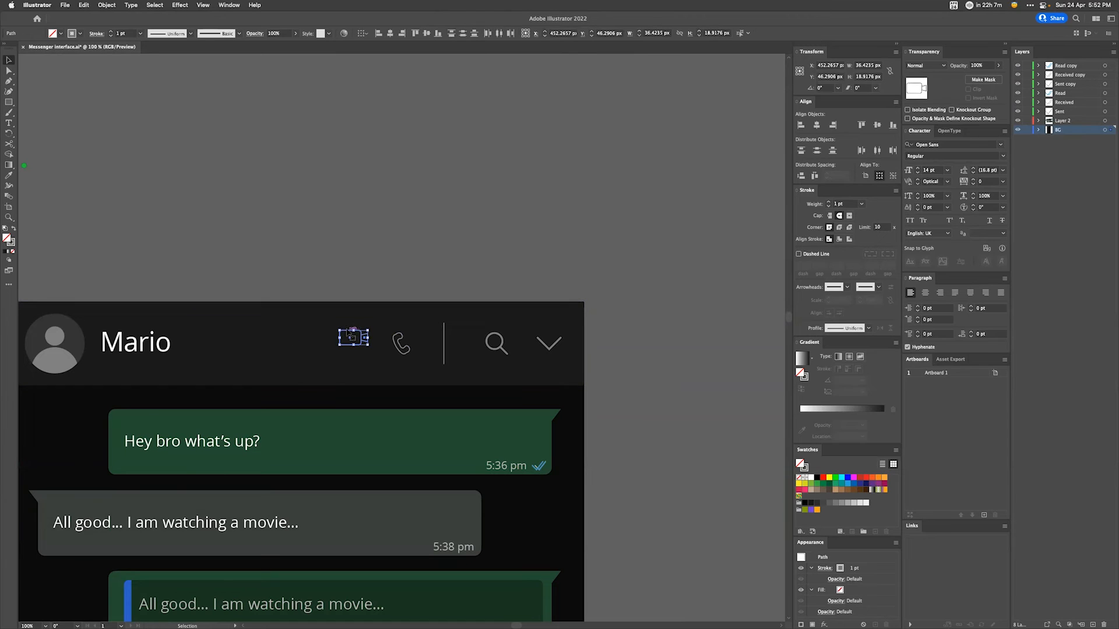
click(340, 338)
drag(340, 338, 342, 338)
shift+click(367, 338)
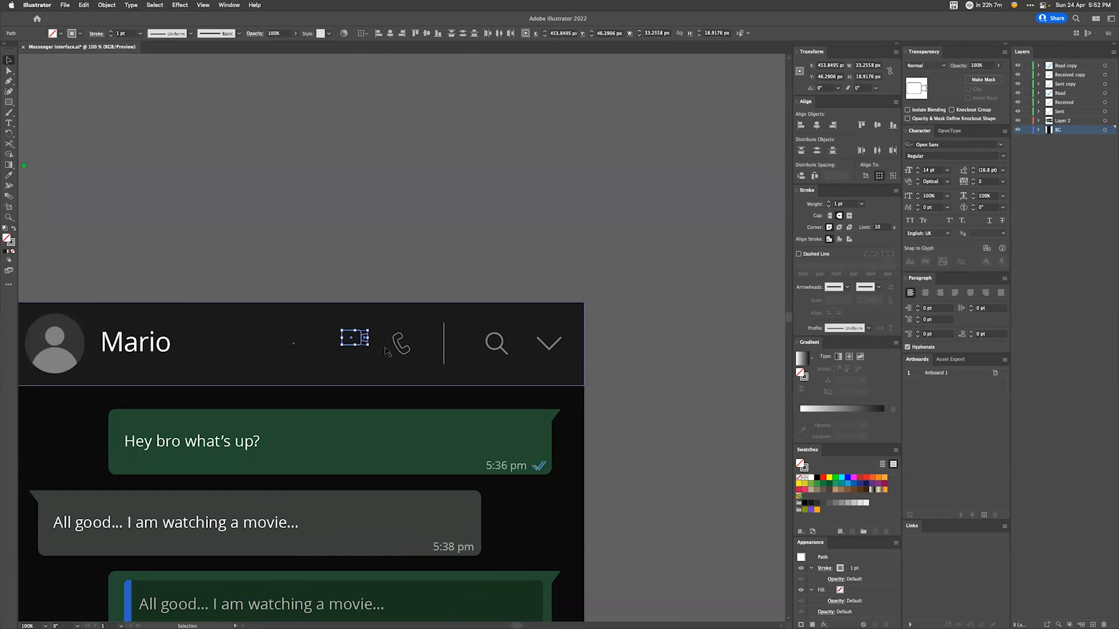
Step: Round the two outer corners of the video camera's lens
key(super+equal)
key(super+equal)
key(super+equal)
key(super+equal)
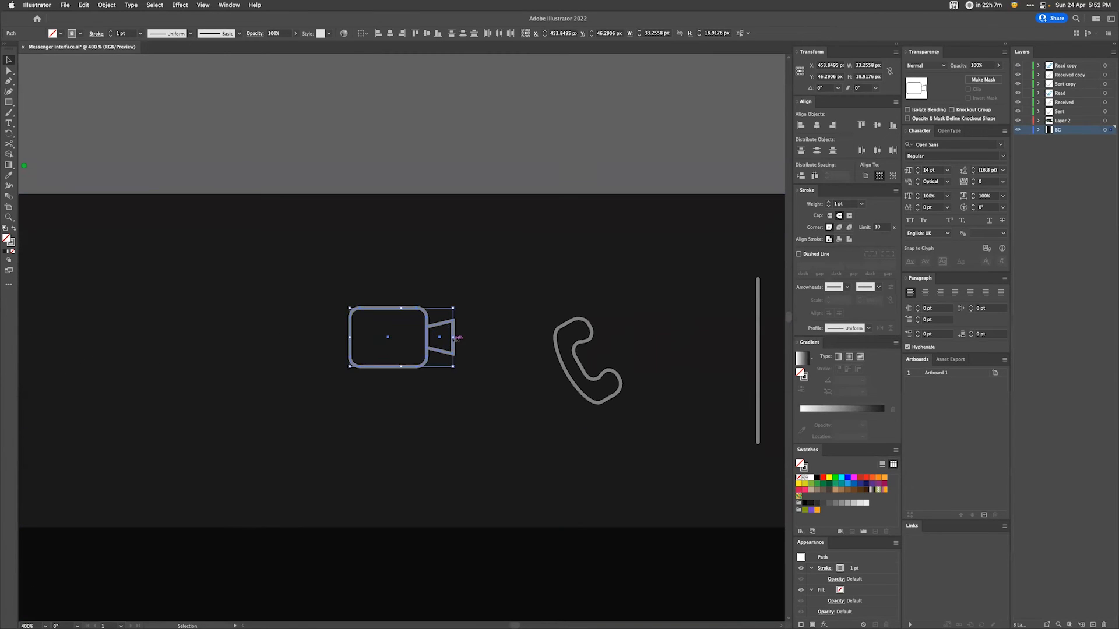
key(a)
click(449, 330)
drag(449, 330, 449, 329)
click(443, 371)
key(v)
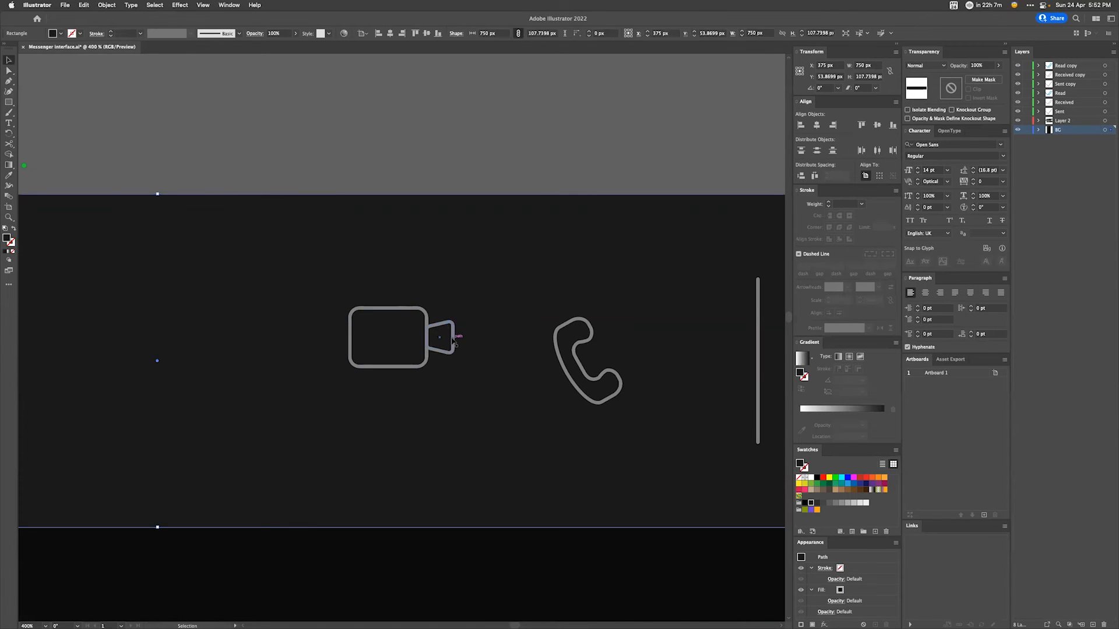
Step: Group the camera's body and lens, and vertically centre the group on the header bar
click(453, 339)
shift+click(420, 367)
key(super+g)
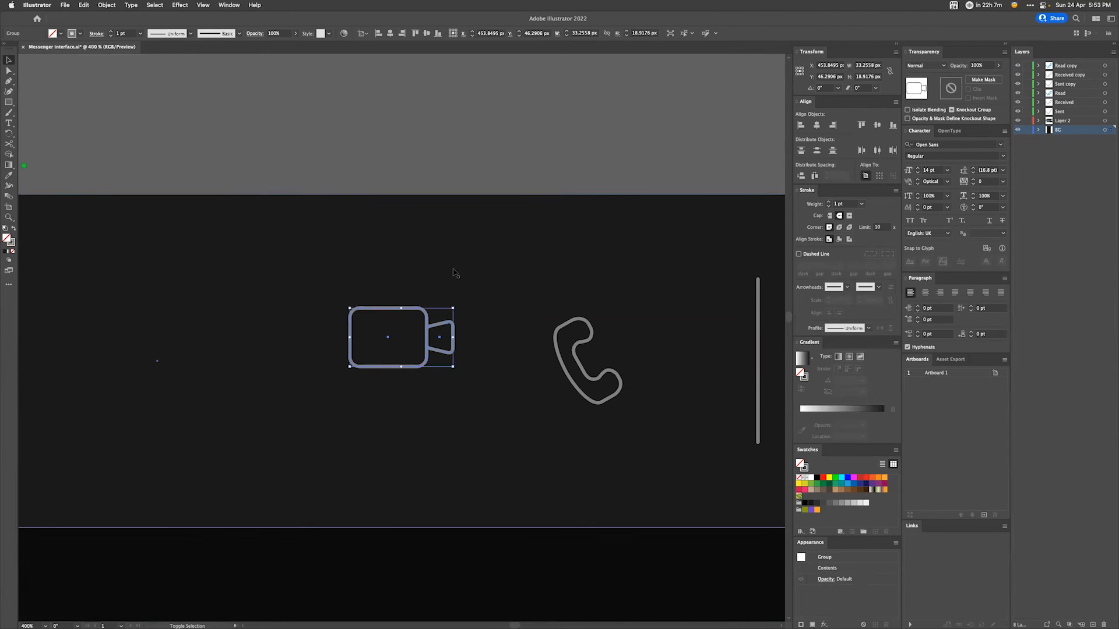
shift+click(454, 273)
click(426, 32)
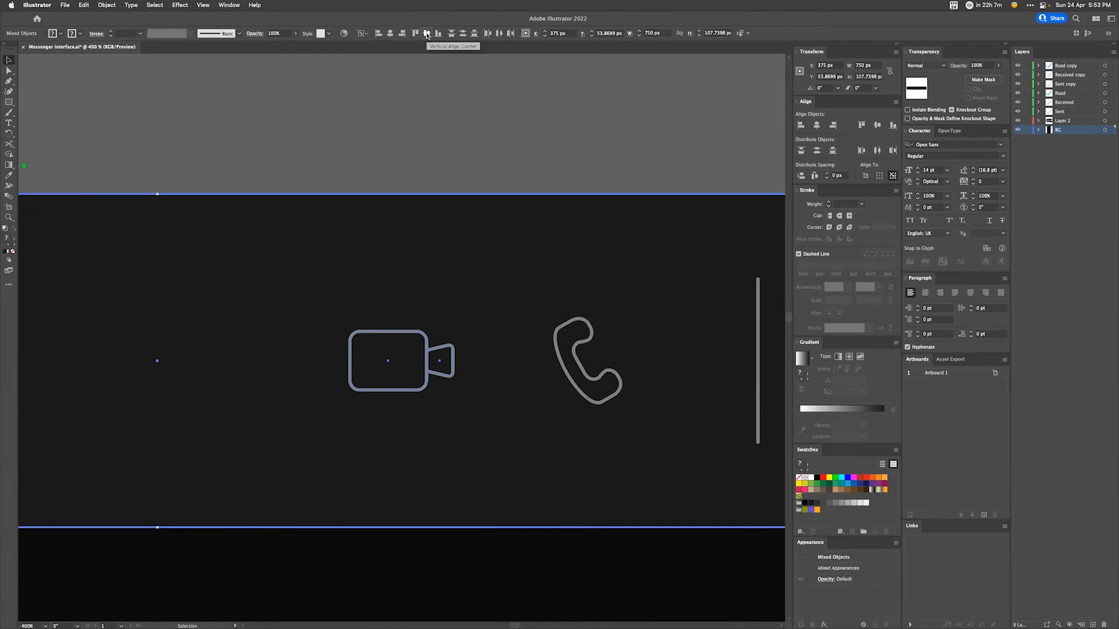
key(super+1)
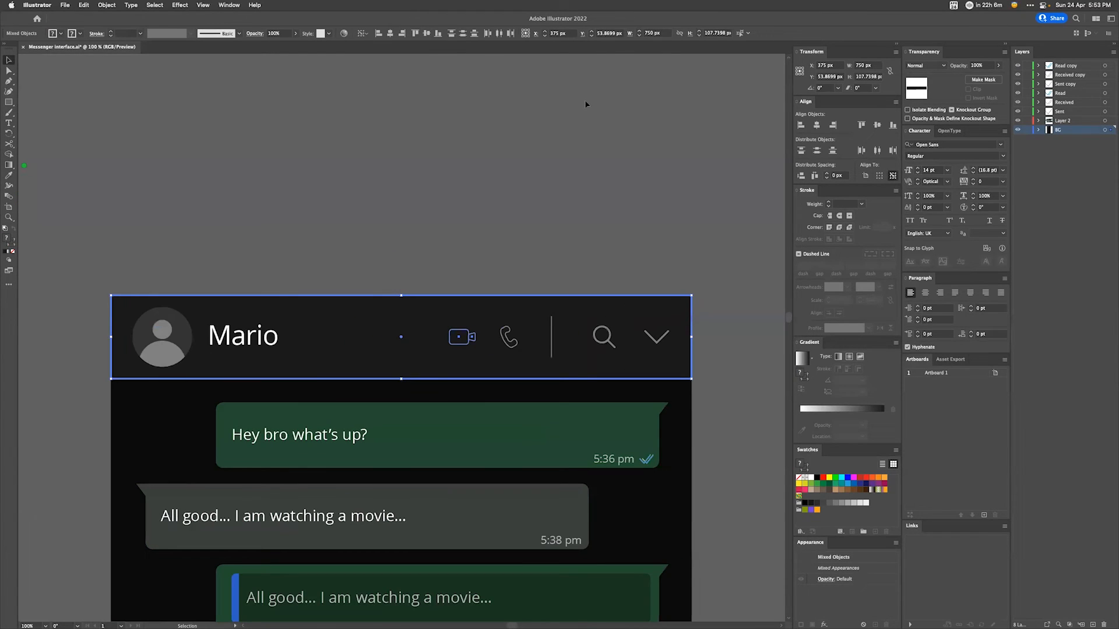
key(super+minus)
click(659, 225)
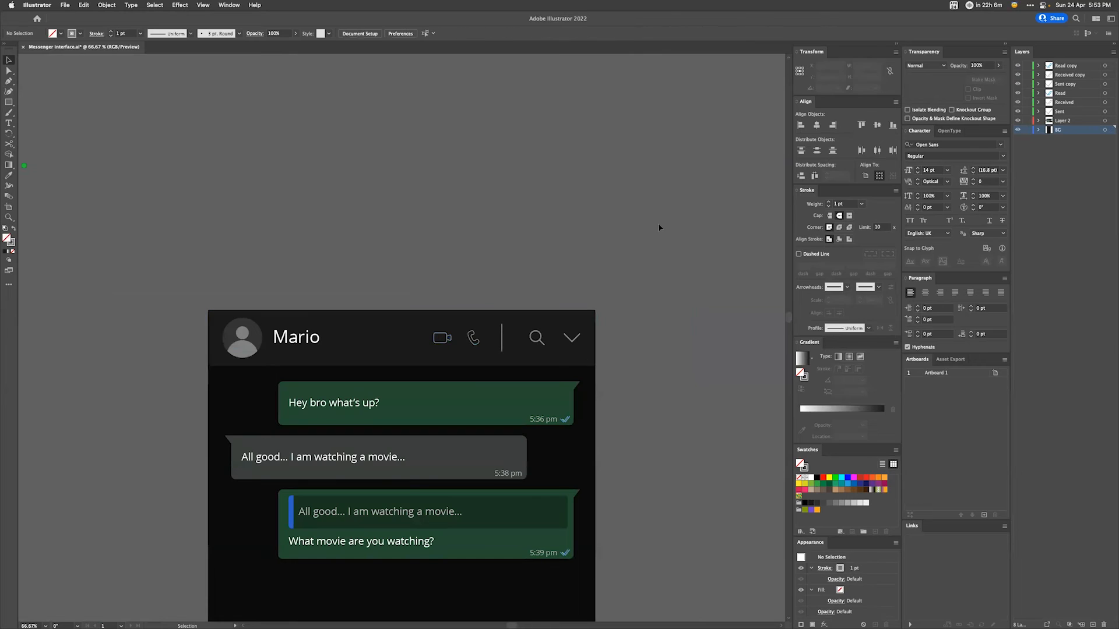
Step: Scale the search and chevron icons down together to about 82 × 23 px overall and nudge them slightly right
click(578, 343)
shift+click(537, 338)
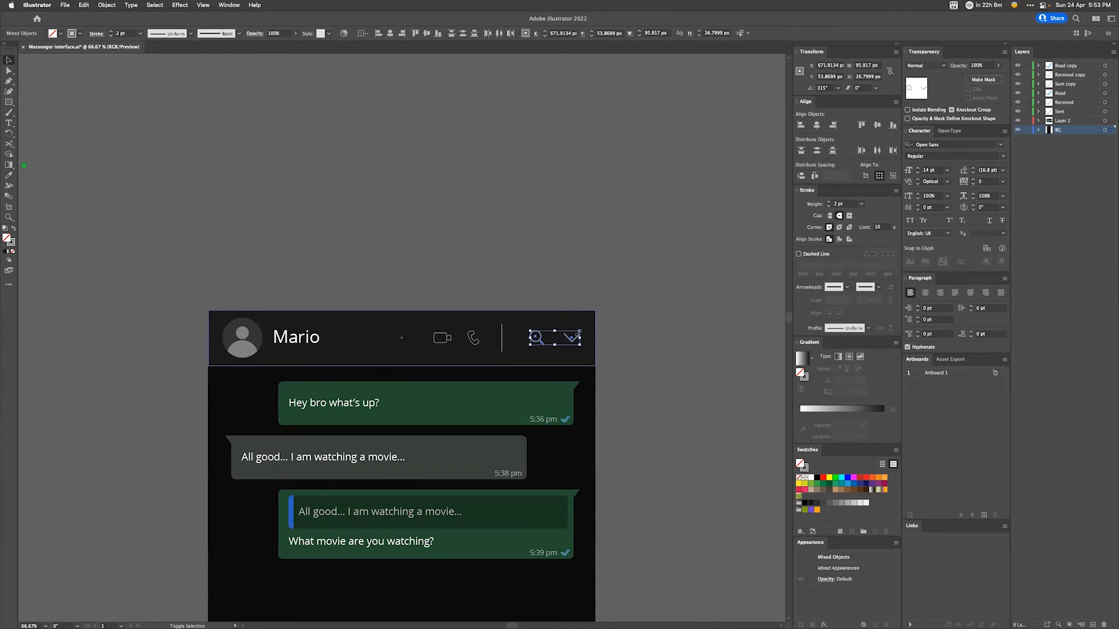
drag(583, 330, 577, 332)
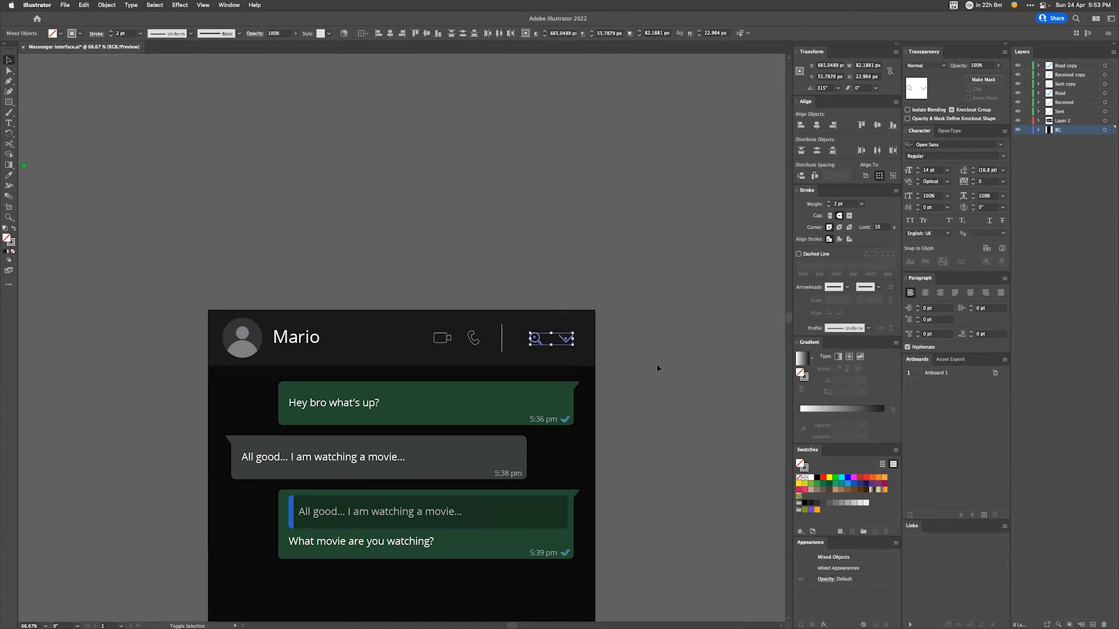
key(Right)
key(Right)
key(Right)
key(Right)
key(Right)
key(Right)
key(Right)
Step: Shift the divider line and the handset and camera icons right by equal amounts, closer to the search icon
click(503, 347)
key(shift+Right)
key(shift+Right)
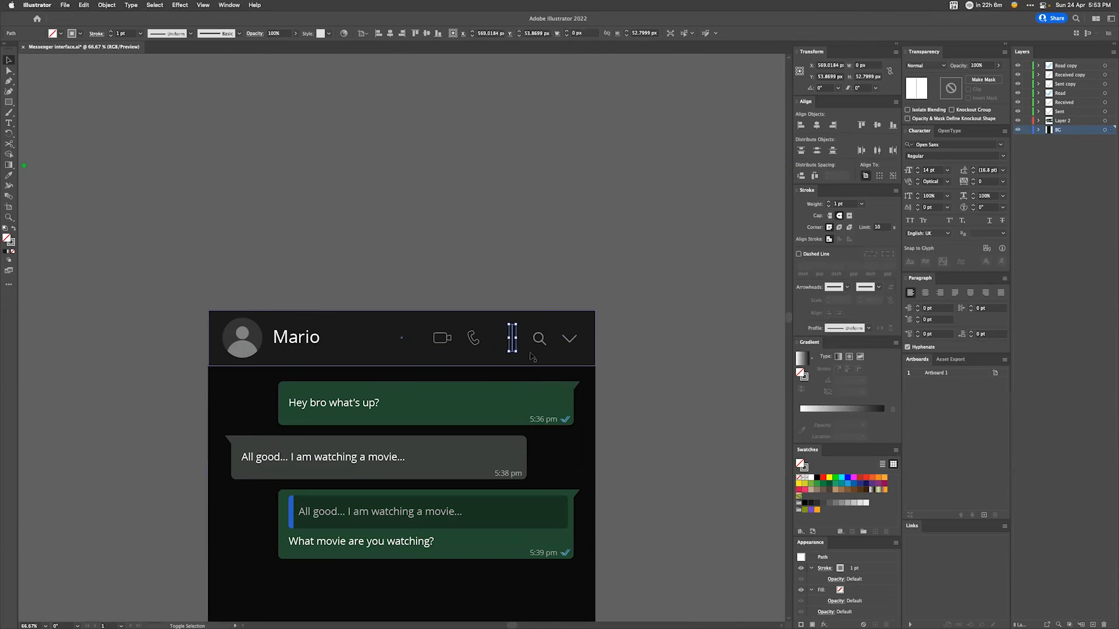
click(473, 338)
shift+click(441, 338)
key(shift+Right)
key(shift+Right)
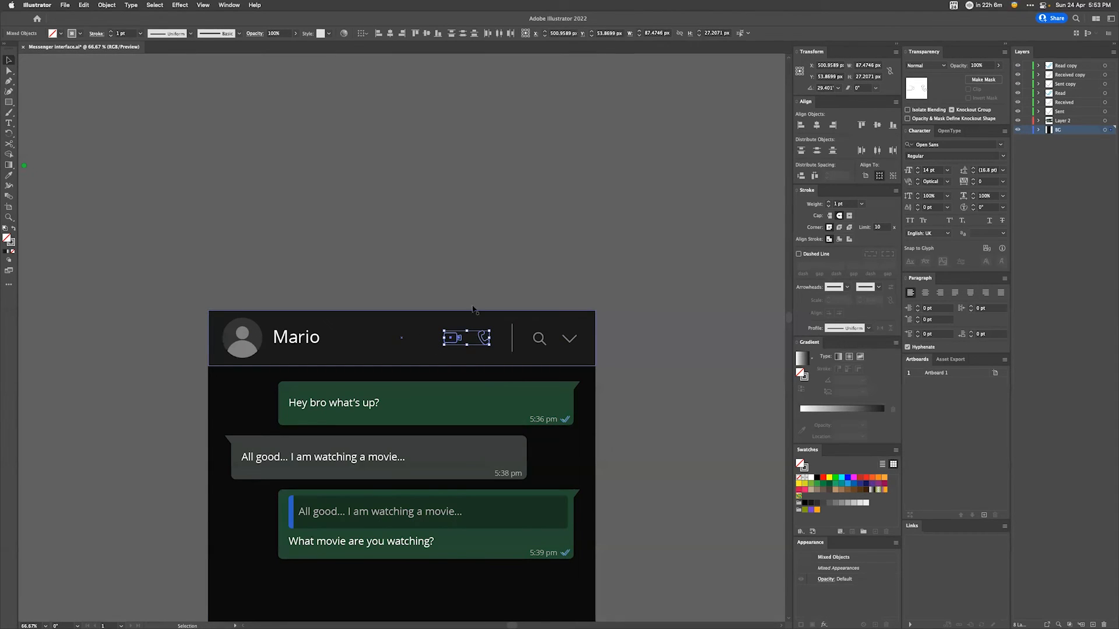
click(501, 265)
Step: Set the fill of the contact name and the three main message texts to #dedede
drag(760, 468, 778, 348)
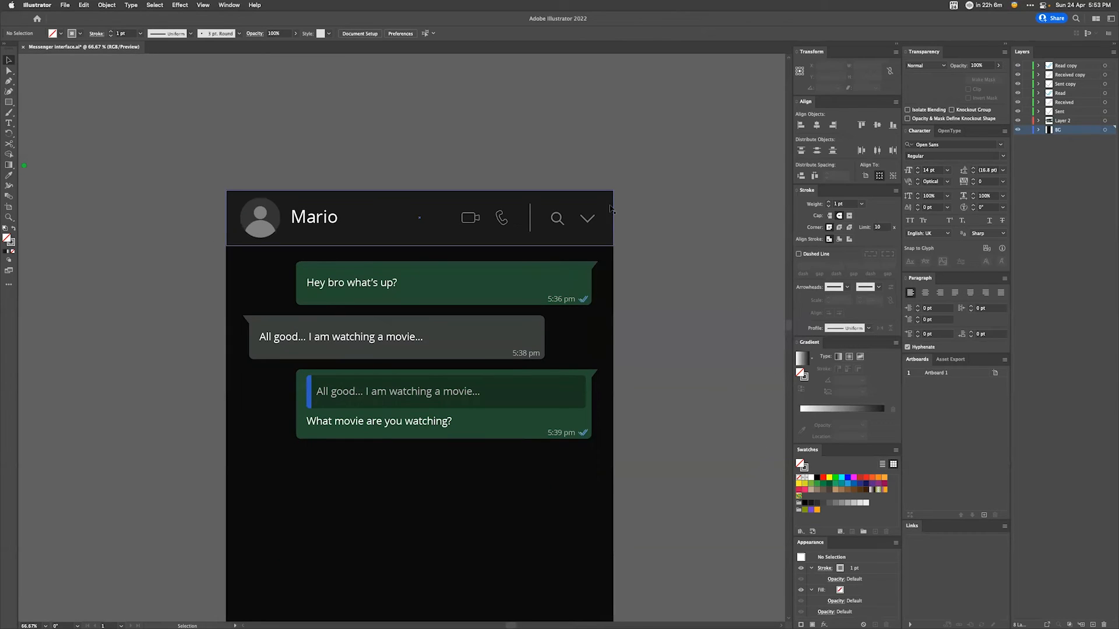
click(316, 224)
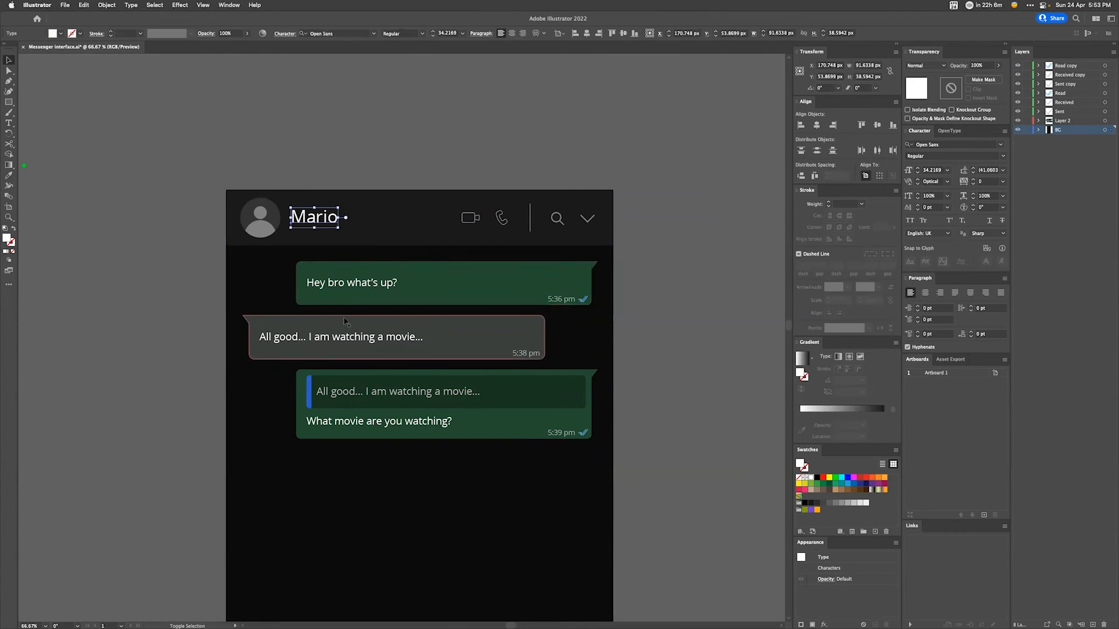
shift+click(346, 286)
shift+click(351, 340)
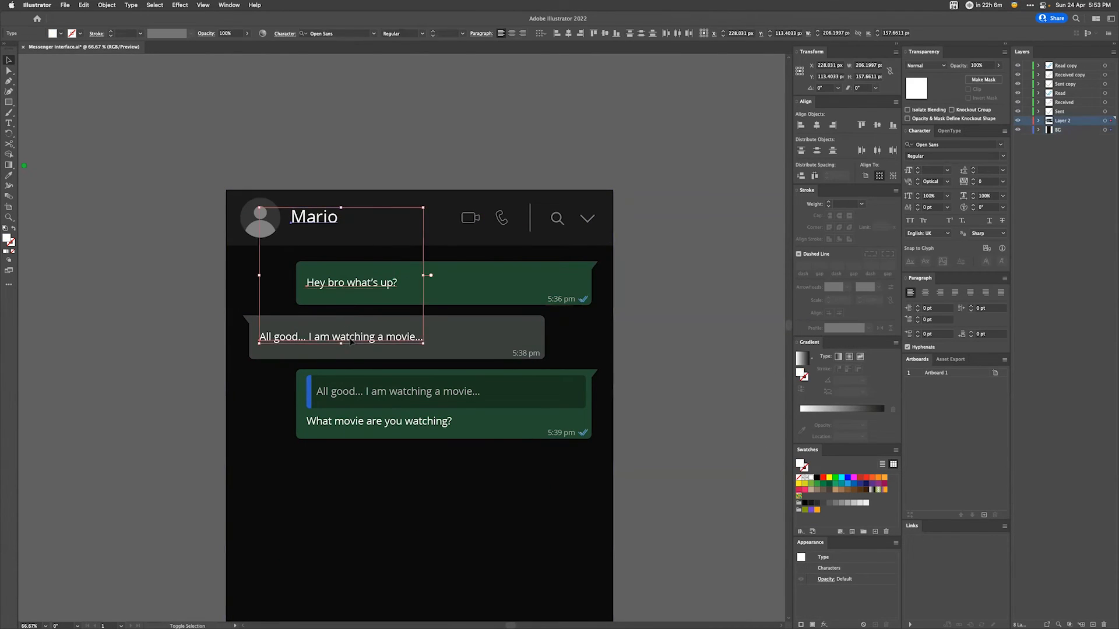
shift+click(388, 421)
double_click(6, 238)
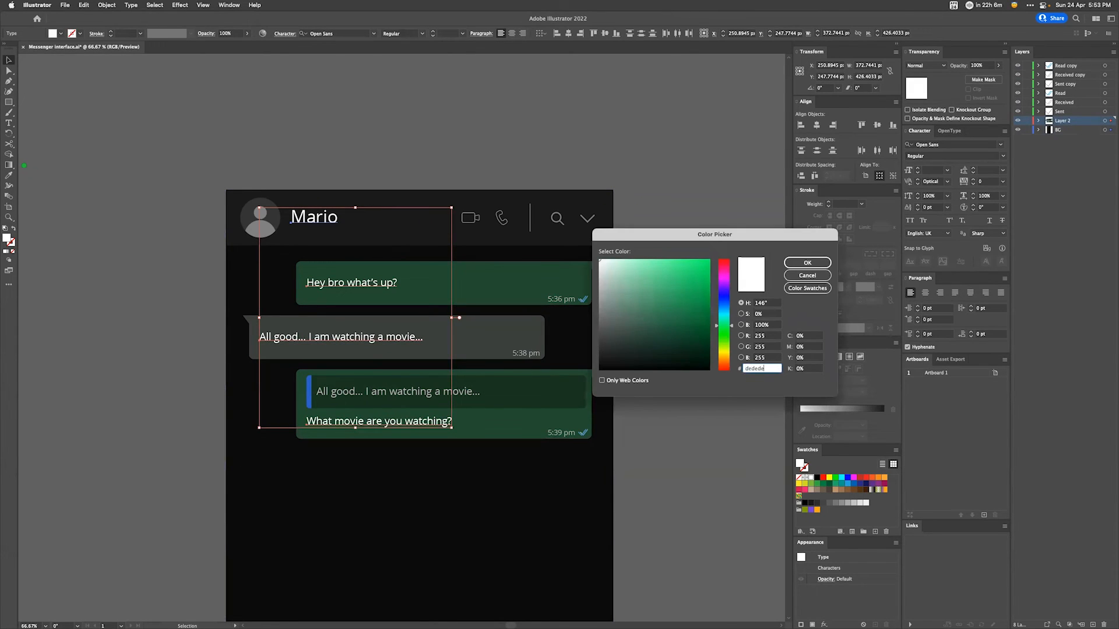
text(dedede)
key(Return)
click(709, 387)
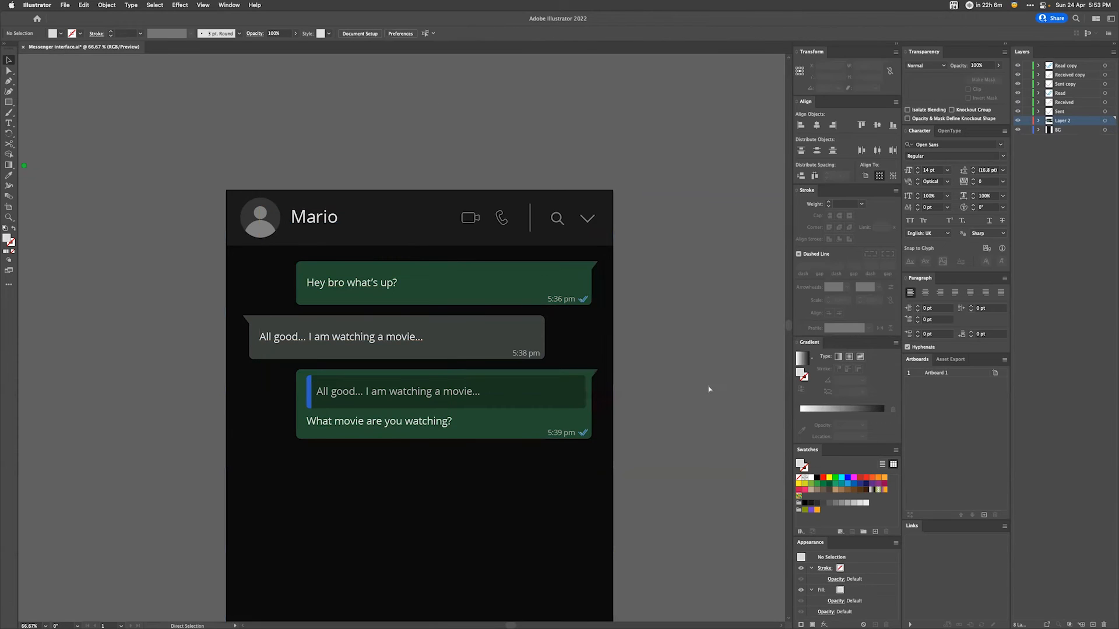
Step: Duplicate the header bar straight down to the bottom edge of the artboard as a footer bar
key(super+minus)
key(super+minus)
key(super+equal)
key(super+equal)
scroll(709, 390, down, 10)
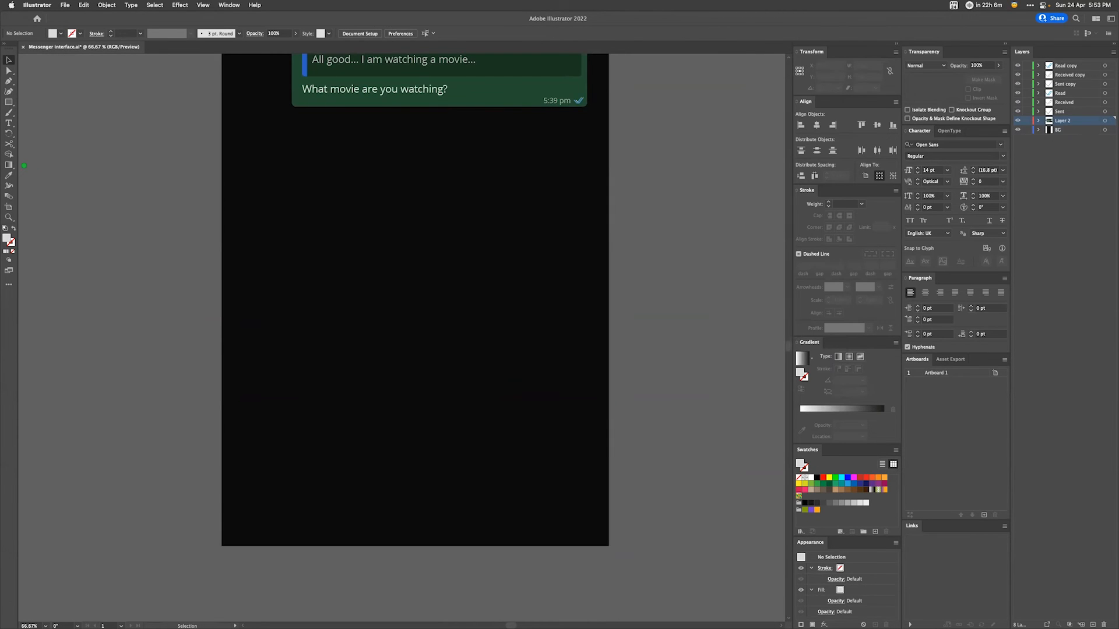
drag(352, 223, 390, 288)
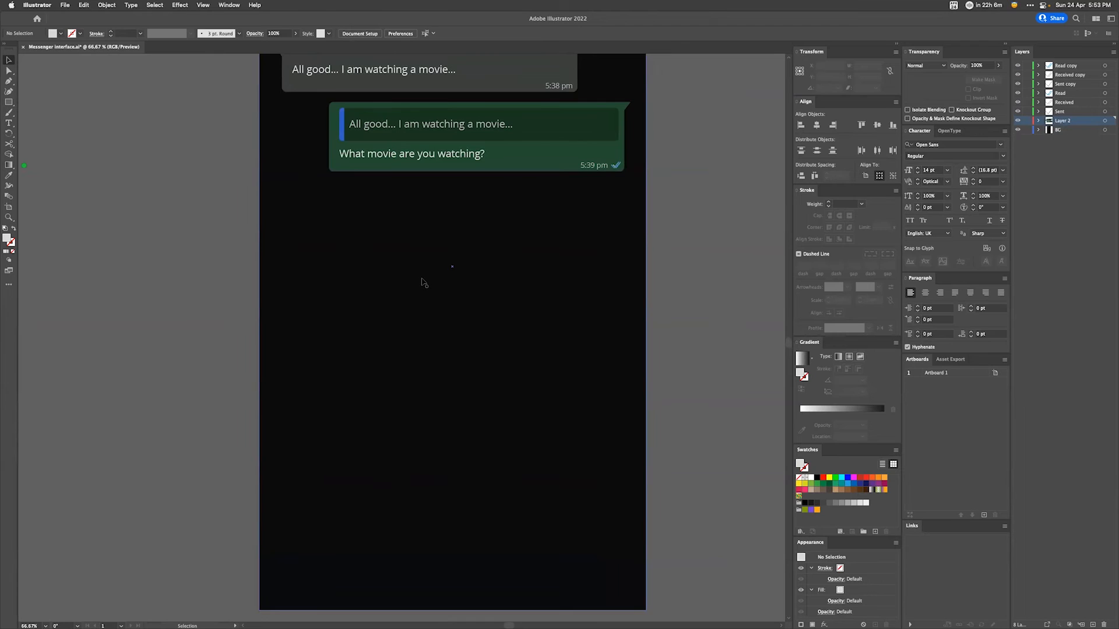
key(super+minus)
drag(433, 136, 428, 180)
drag(411, 104, 419, 570)
key(super+plus)
key(super+plus)
key(super+plus)
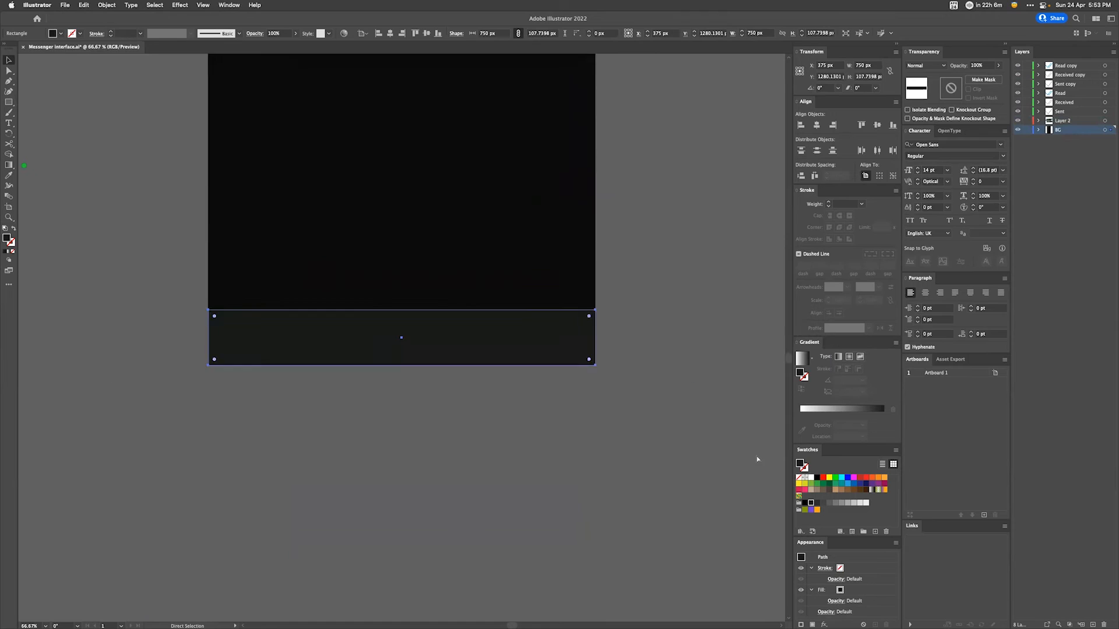
Step: Draw a circle about 49 px wide at the footer bar's left end and copy the search icon's stroke style onto it
drag(543, 436, 760, 366)
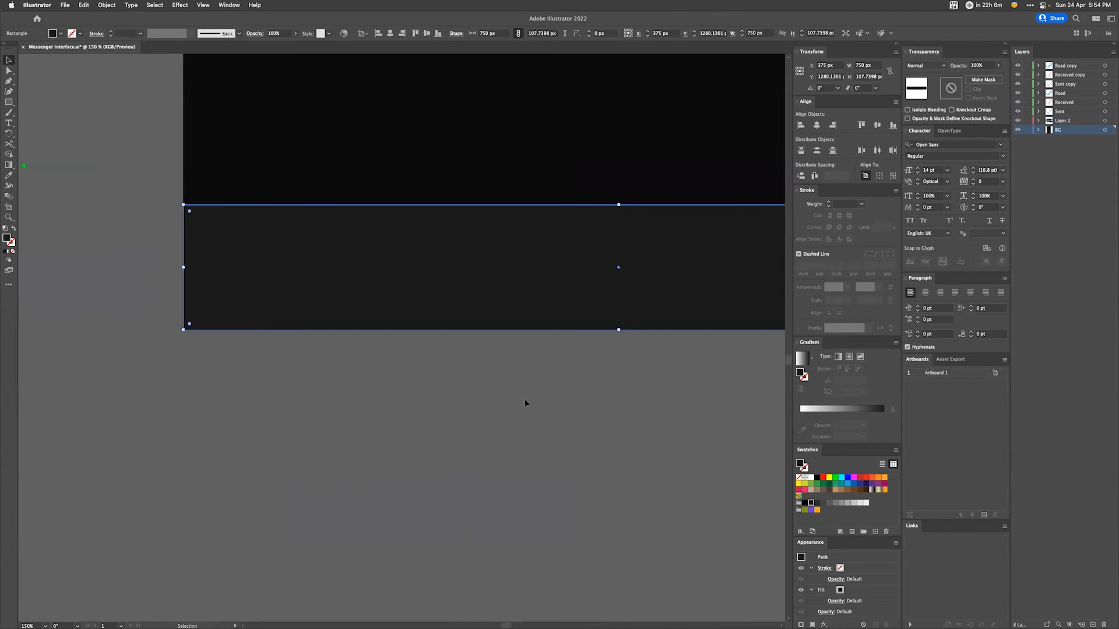
key(l)
drag(215, 241, 267, 297)
key(super+minus)
key(super+minus)
key(super+minus)
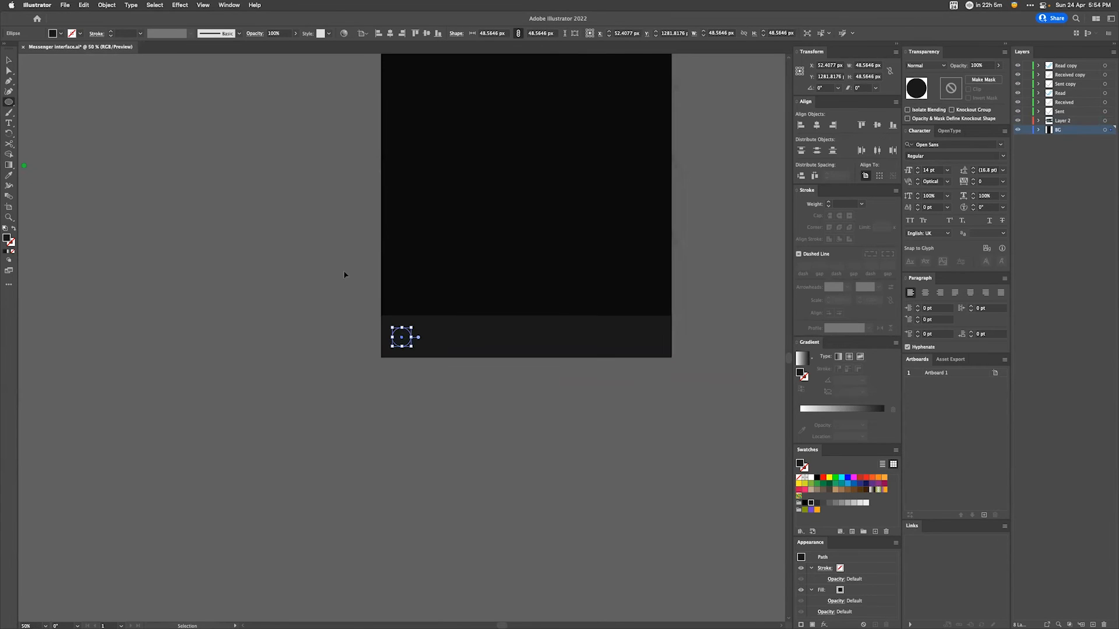
scroll(464, 287, up, 4)
key(i)
click(606, 78)
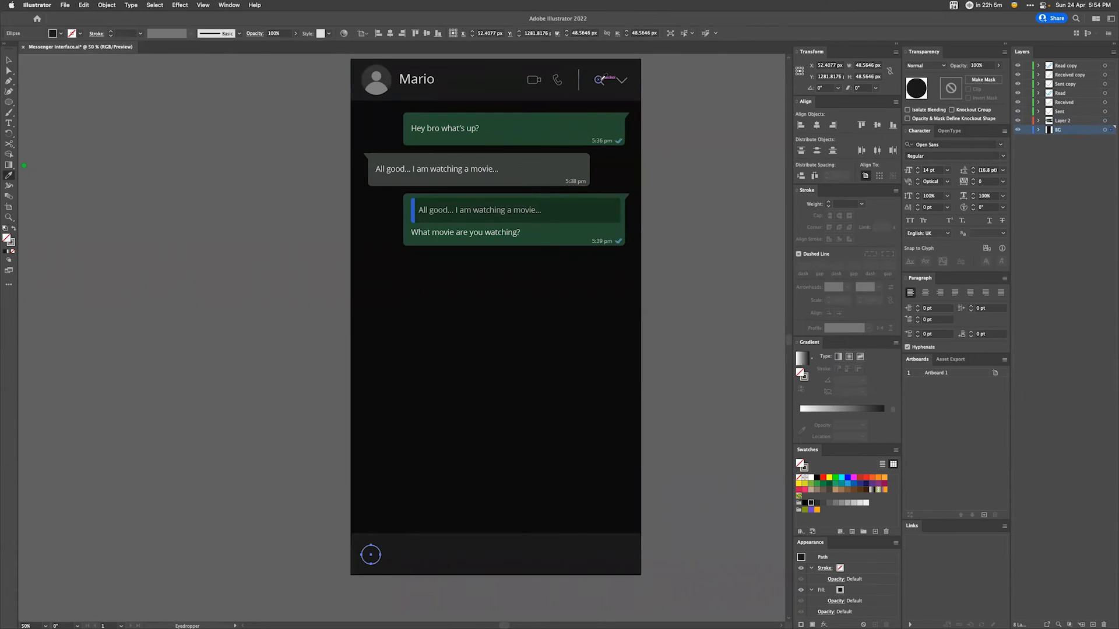
Step: Draw a second circle about 44 px wide to the right of the first circle in the footer bar
scroll(449, 357, down, 5)
key(super+plus)
key(super+plus)
key(super+plus)
key(super+plus)
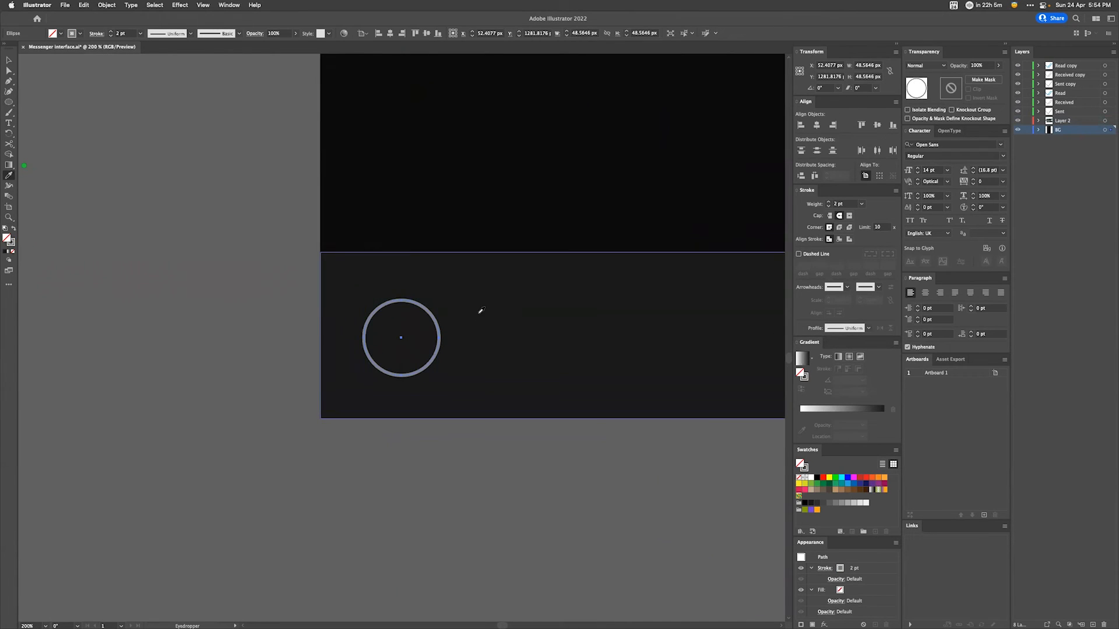
key(l)
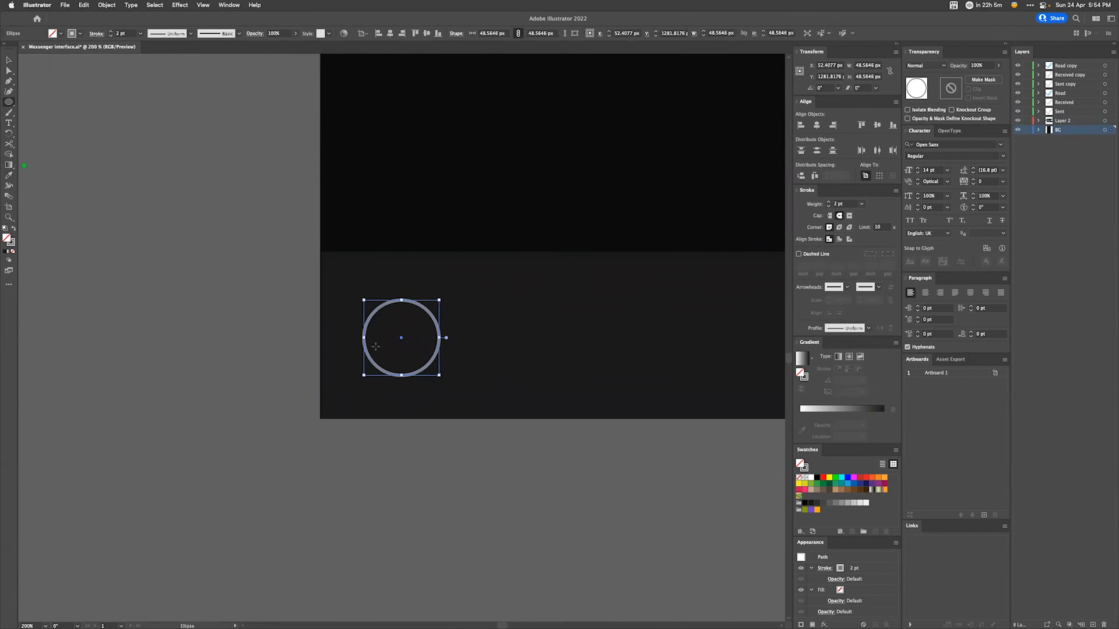
drag(466, 303, 534, 371)
Step: Overlap the second circle with a rectangle and use Shape Builder to remove everything except the circle's lower segment
key(m)
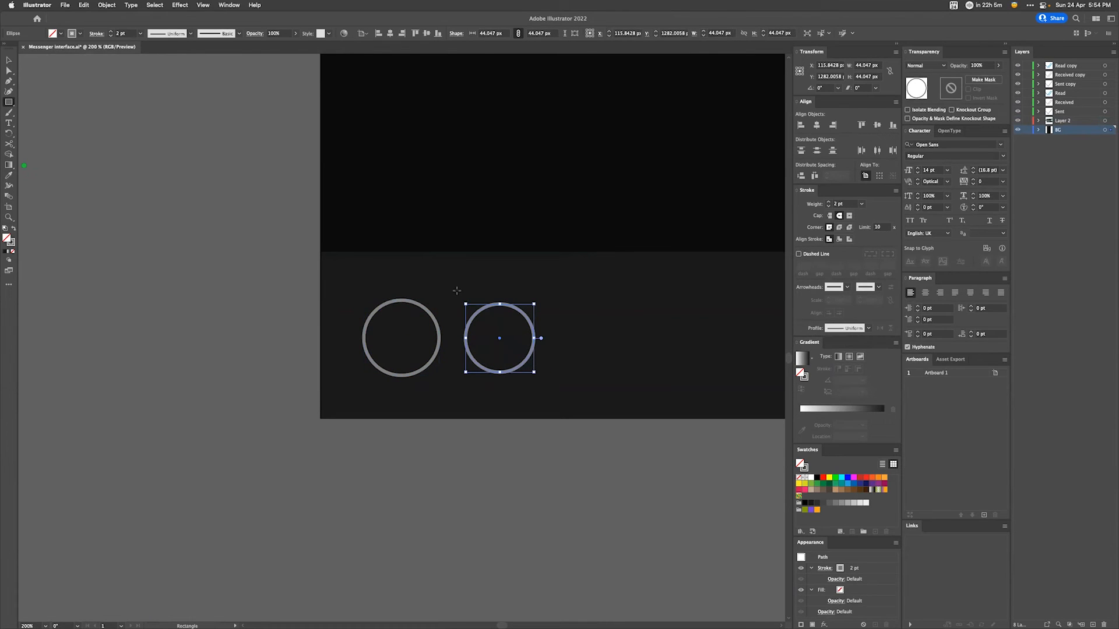
drag(448, 272, 558, 359)
key(super)
shift+super+click(526, 365)
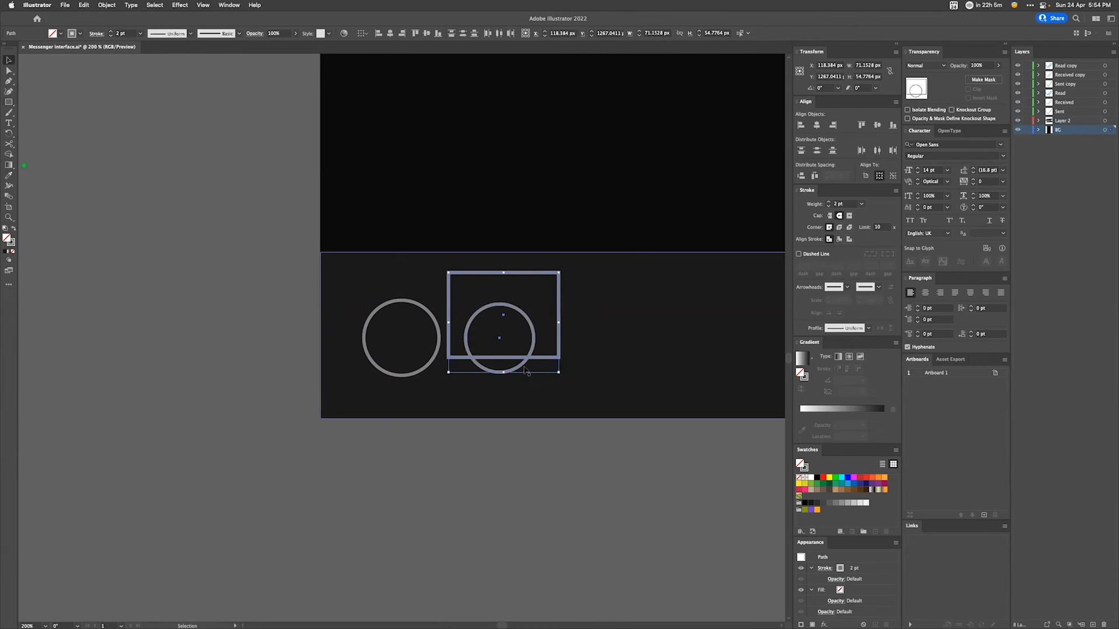
click(9, 153)
drag(443, 337, 742, 315)
Step: Scale the remaining circle segment down to about 18 px wide and set its stroke weight to 1 pt
key(v)
drag(530, 355, 501, 364)
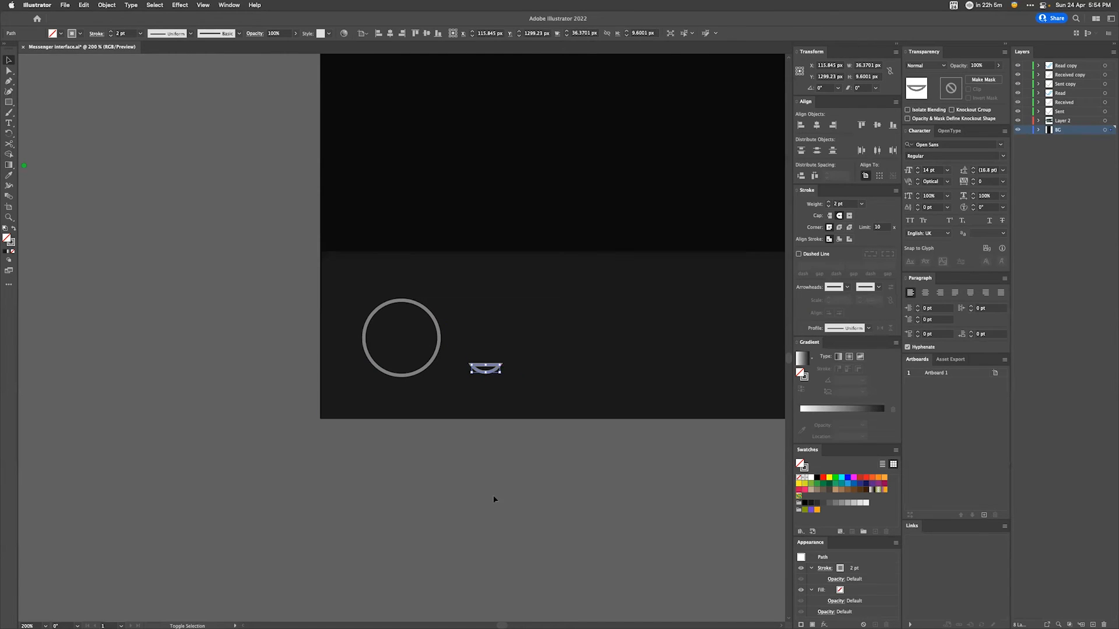
click(493, 499)
click(494, 367)
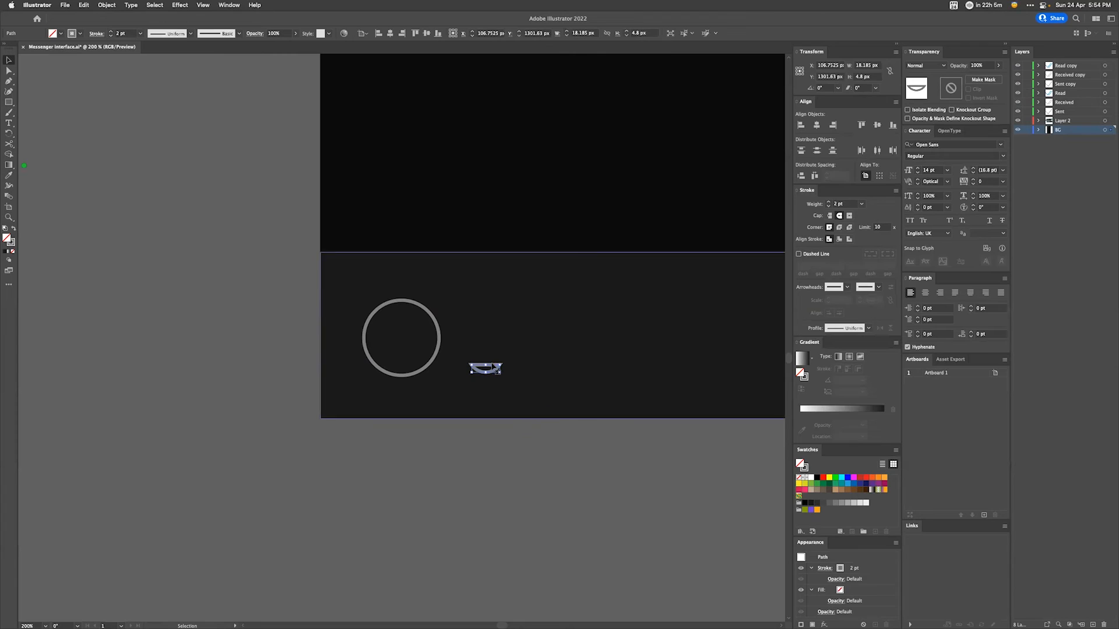
click(828, 207)
Step: Place the small segment as a smiling mouth in the lower middle of the first footer circle
key(super+shift+a)
drag(494, 365, 413, 357)
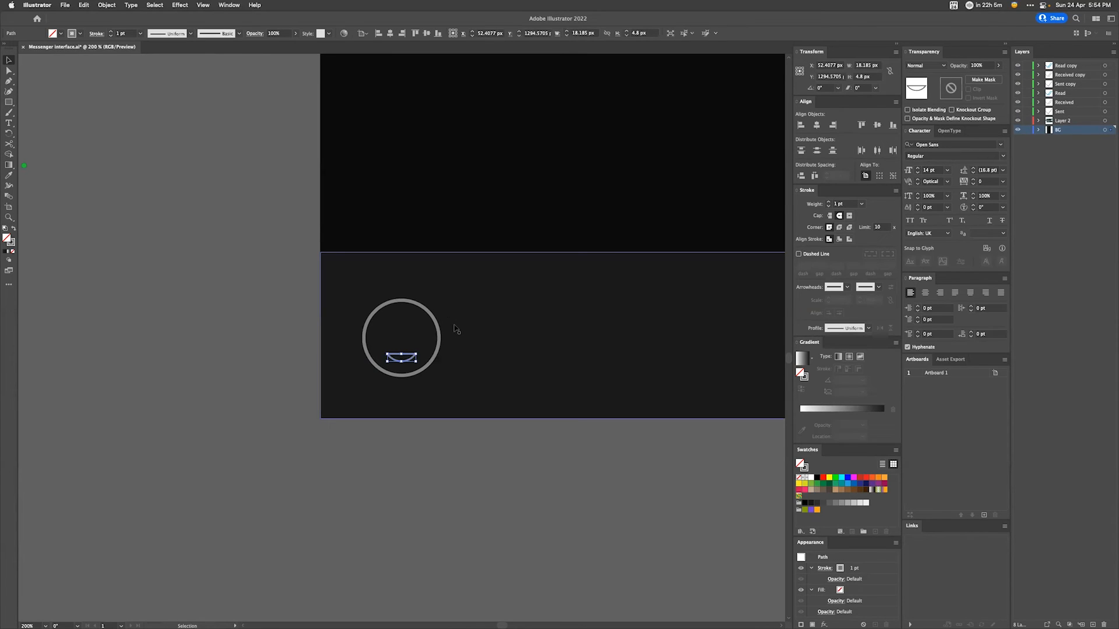
click(456, 329)
Step: Draw a circle about 6.5 px wide beside the face and swap its stroke colour to the fill
key(l)
drag(481, 316, 489, 324)
click(839, 216)
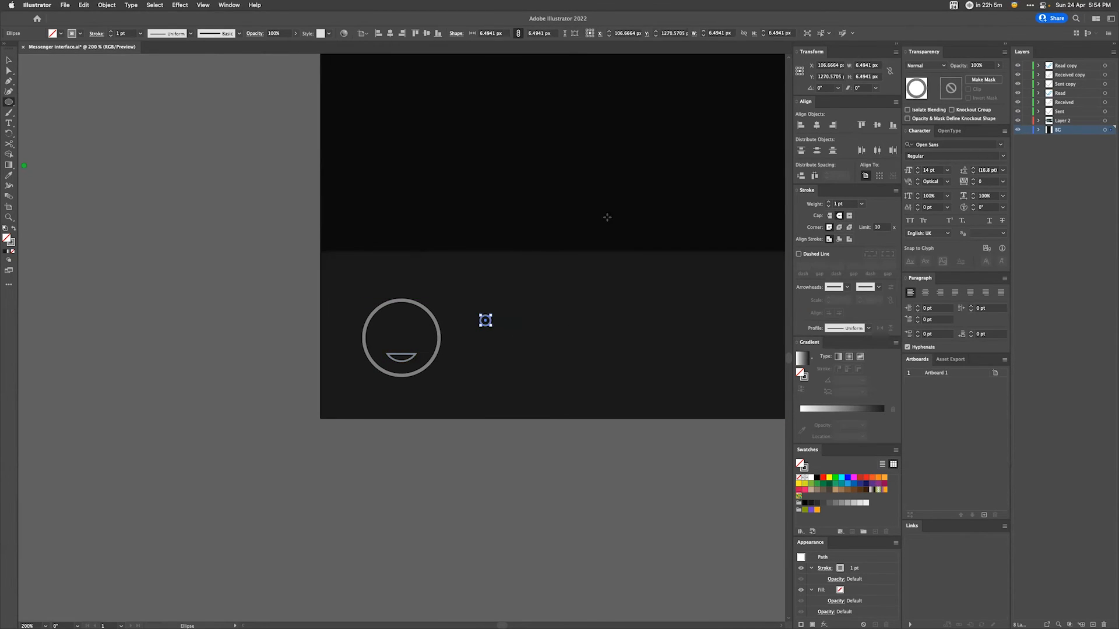
click(15, 230)
Step: Place the small filled circle in the face as one eye and duplicate it for the other eye
key(v)
drag(485, 320, 417, 333)
click(388, 442)
shift+click(392, 331)
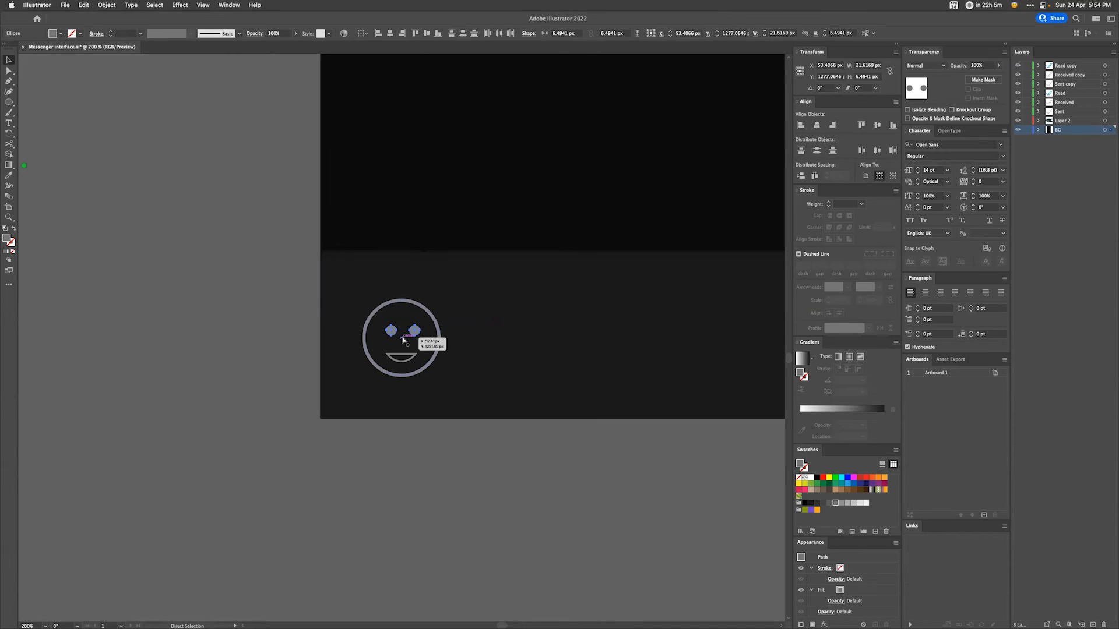
Step: Group the two eyes and centre the eyes and mouth horizontally within the face circle
key(super+g)
shift+click(425, 304)
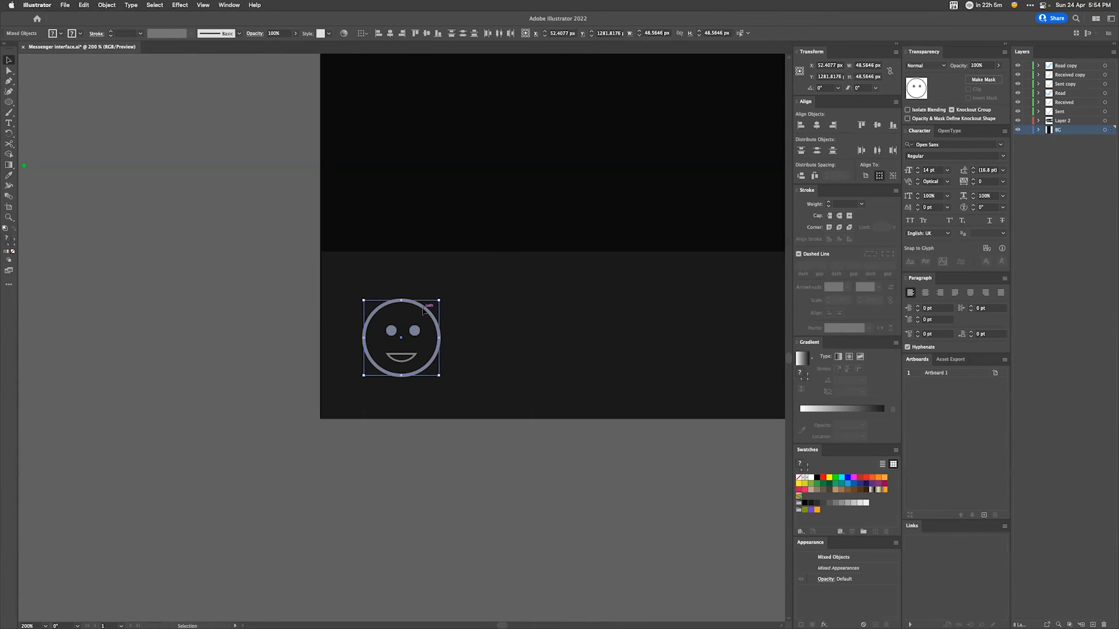
click(504, 35)
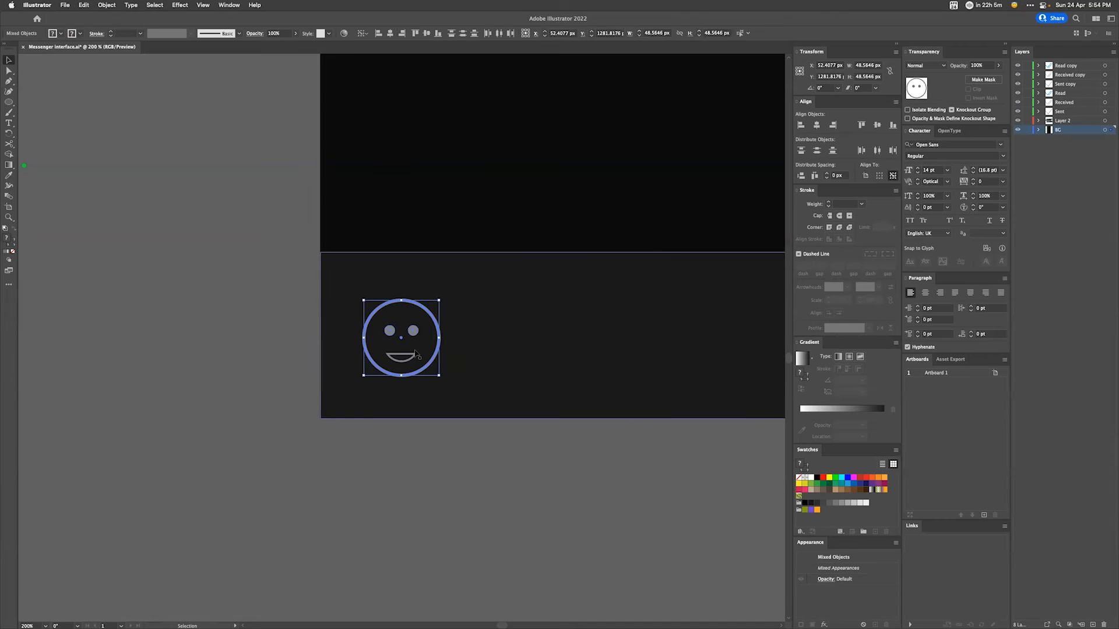
click(418, 354)
shift+click(439, 344)
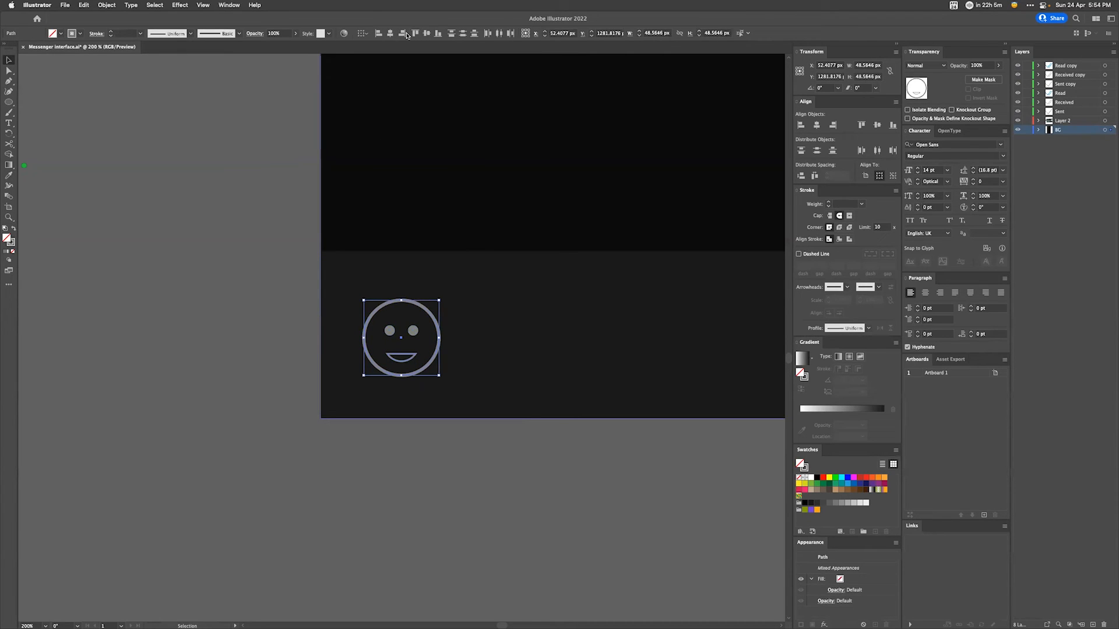
click(439, 326)
click(409, 475)
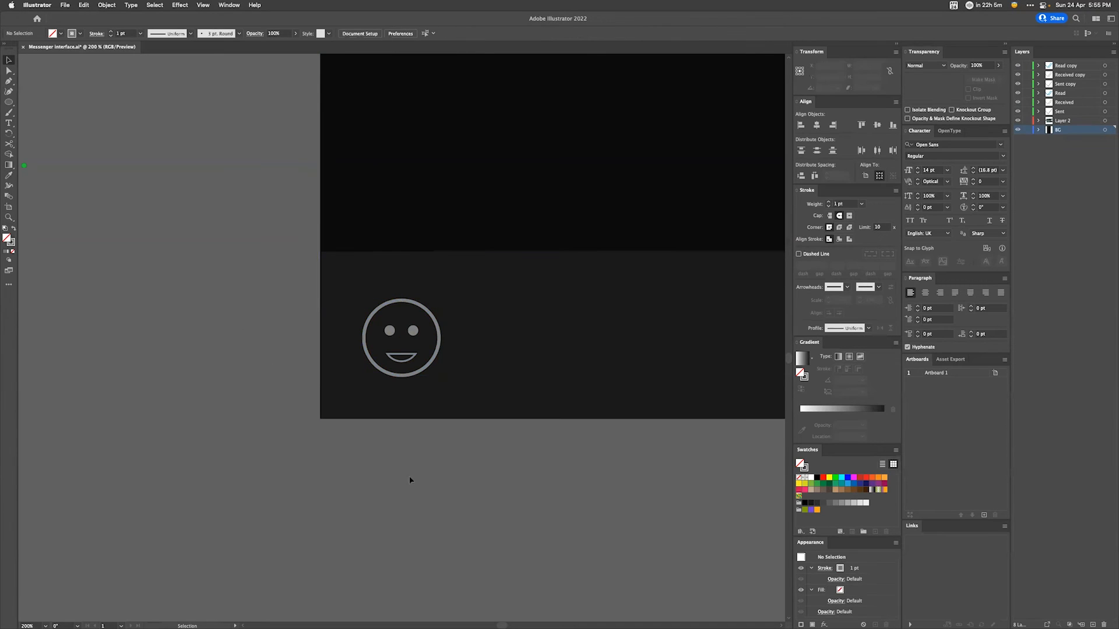
Step: Enlarge the smiley's mouth to about 21.6 px wide and set its stroke weight to 2 pt
key(super+minus)
key(super+minus)
key(super+minus)
key(super+minus)
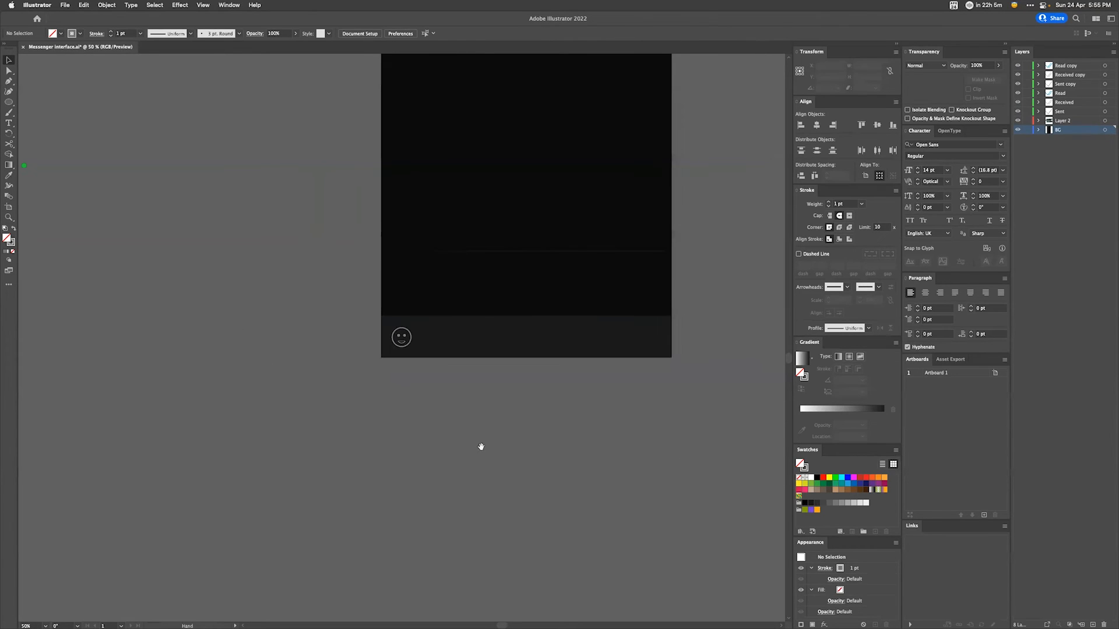
drag(467, 431, 434, 443)
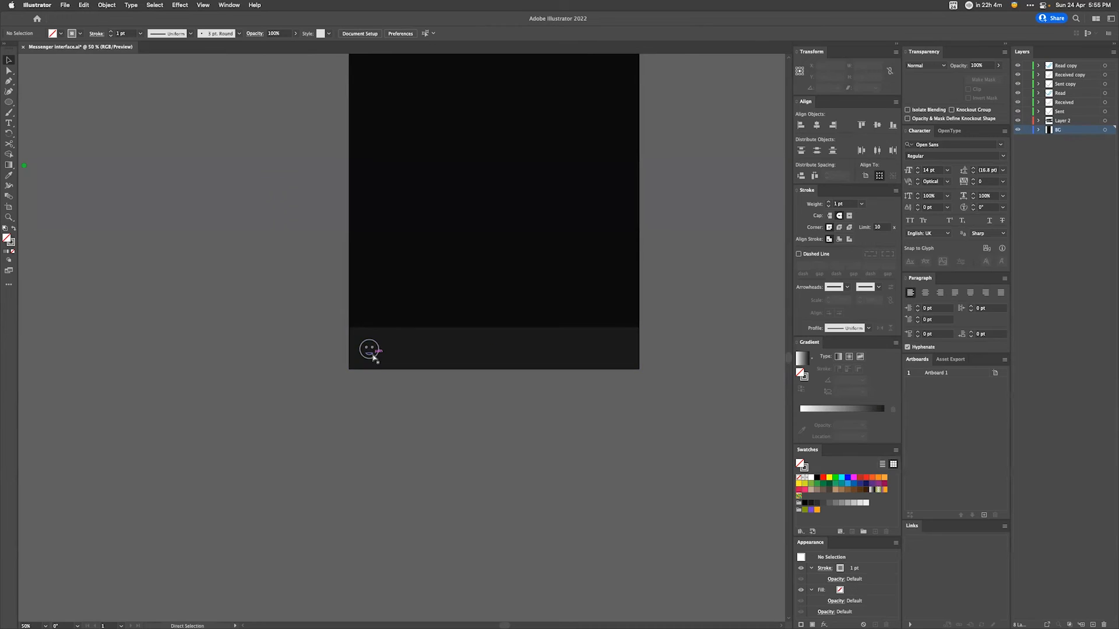
key(super+plus)
key(super+plus)
click(283, 402)
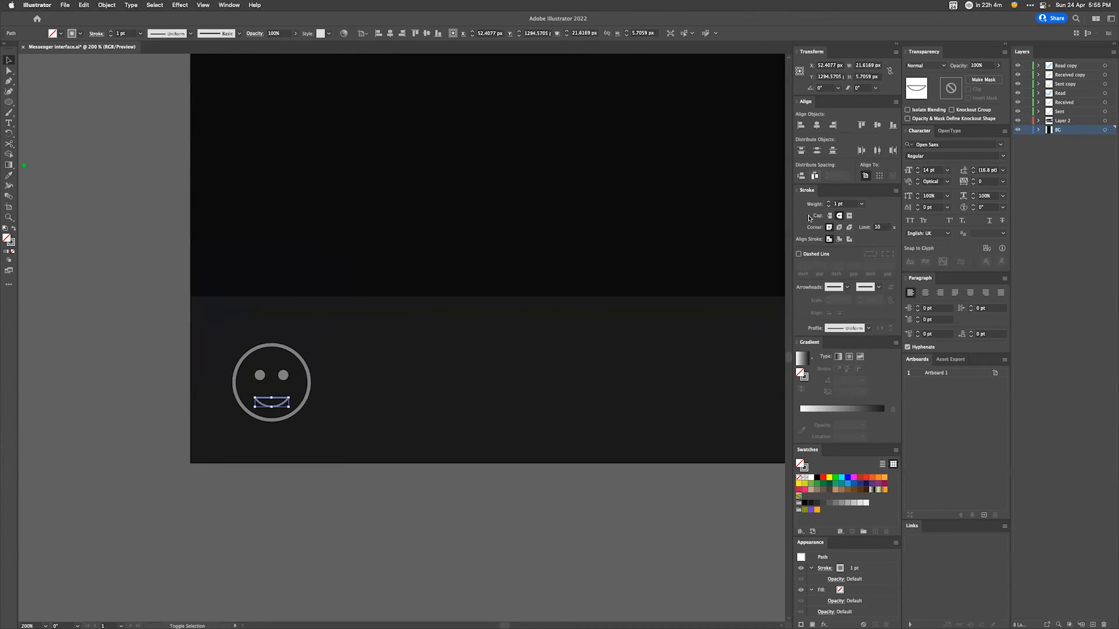
click(827, 202)
click(521, 522)
Step: Draw an upright rectangle about 26 by 54 px to the right of the smiley in the footer bar
scroll(520, 522, up, 2)
scroll(520, 522, left, 1)
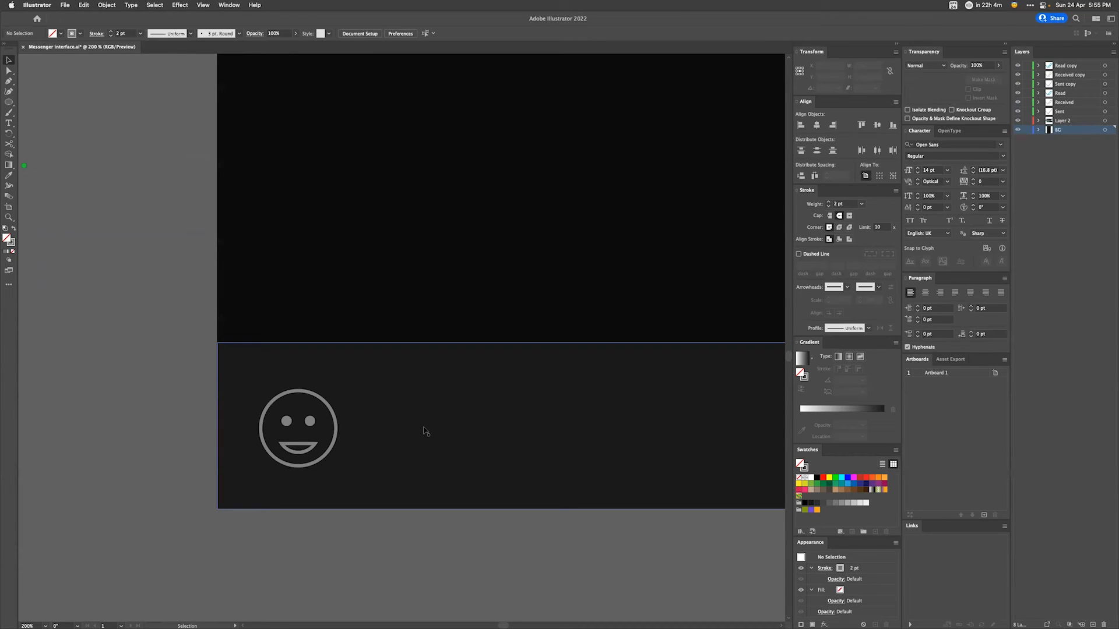
key(m)
drag(405, 379, 447, 464)
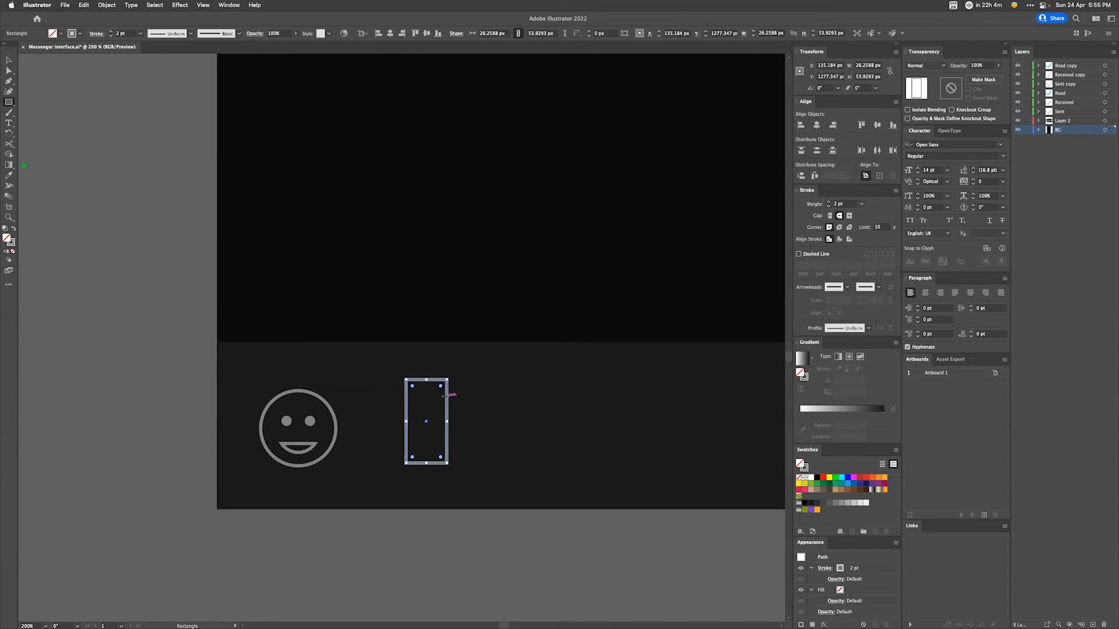
Step: Cut the rectangle's right edge near its top and shift the lower part of that edge 10 px inward
key(c)
click(448, 398)
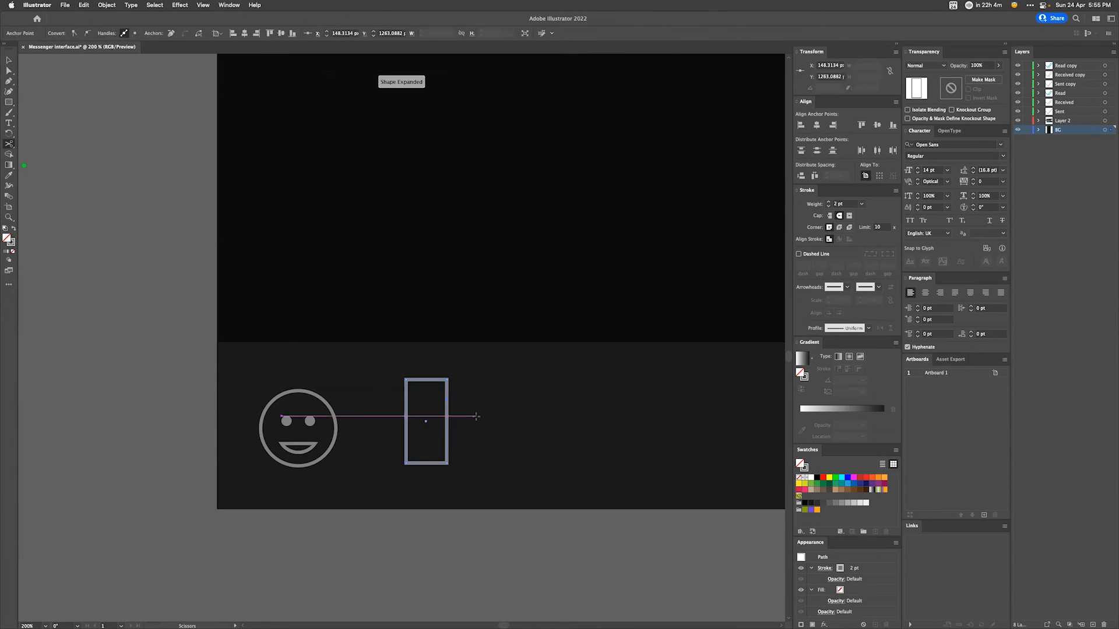
shift+click(447, 464)
key(shift+Left)
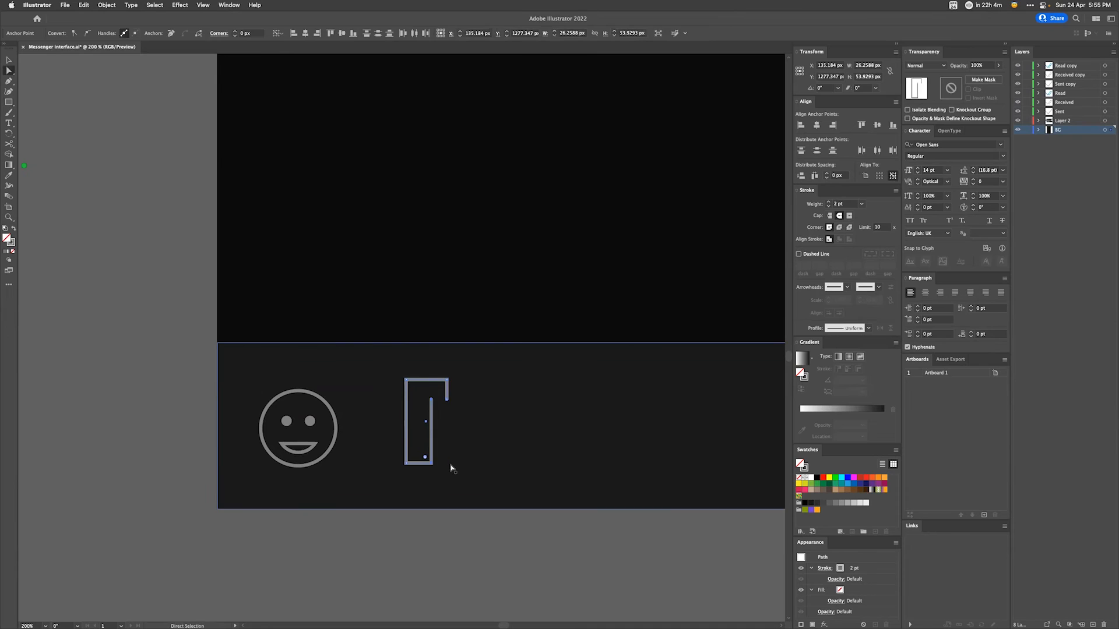
Step: Nudge the short outer right line 1 px inward and extend its open end about 30 px downward
click(447, 380)
click(447, 398)
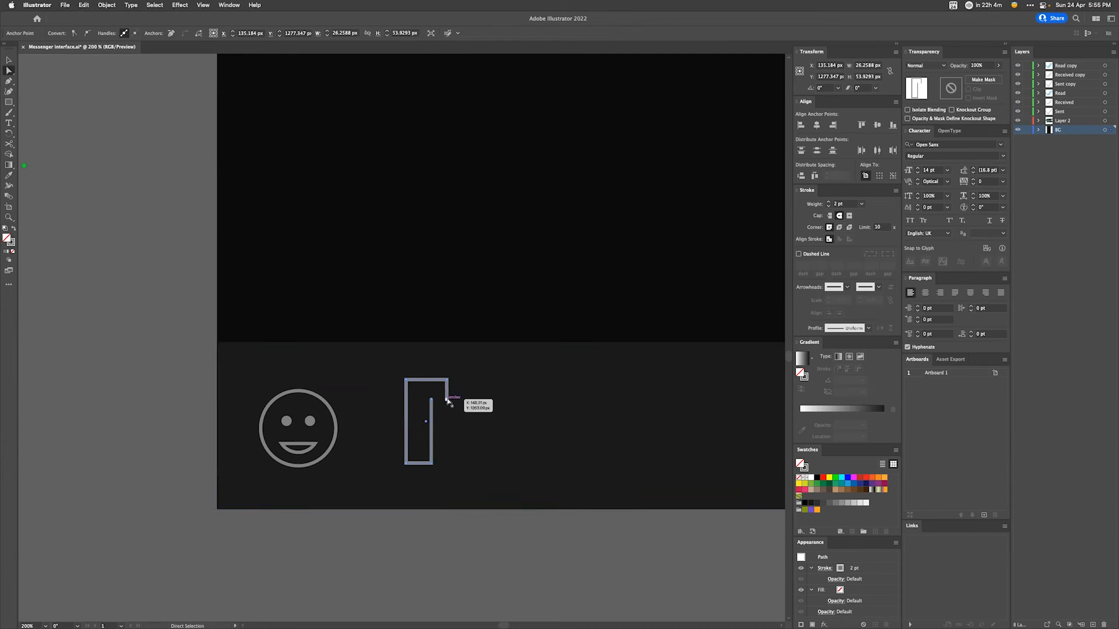
click(447, 380)
key(Left)
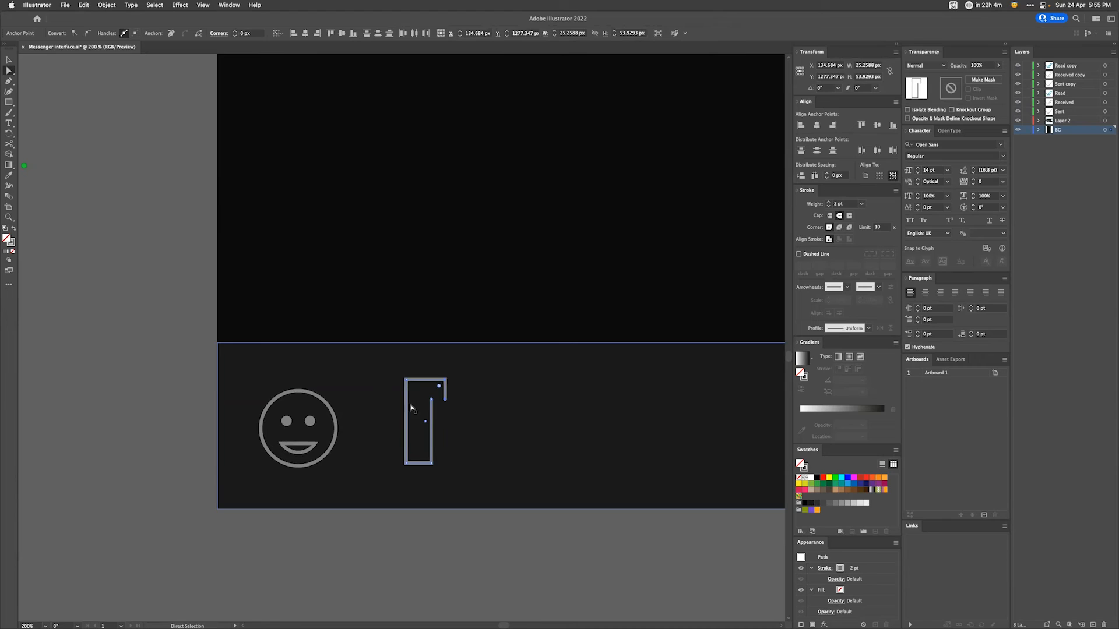
click(445, 400)
click(446, 396)
click(445, 400)
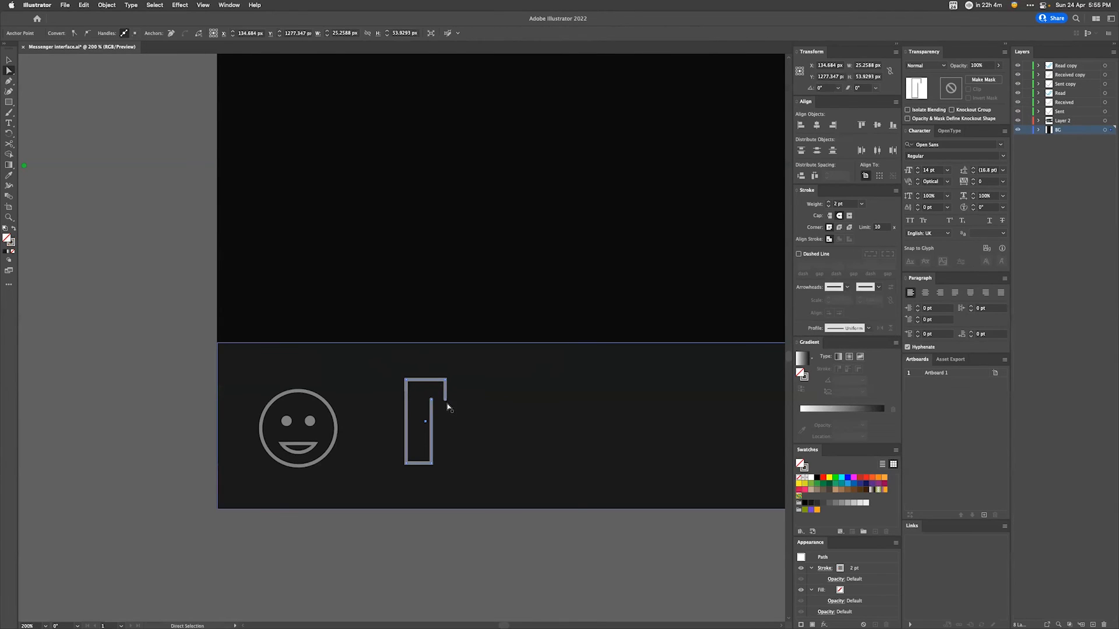
click(445, 401)
key(shift+Down)
key(super+z)
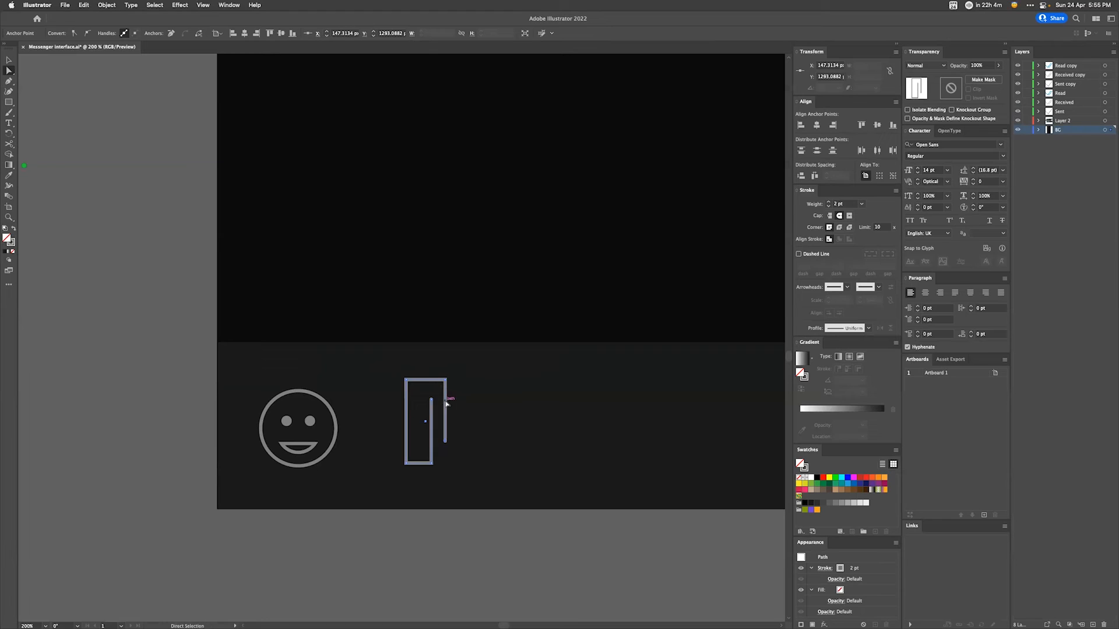
Step: Continue the path with the Pen tool from the inner line's upper end, leftward and down, as the paperclip's inner hook
click(431, 401)
key(p)
click(431, 400)
click(415, 399)
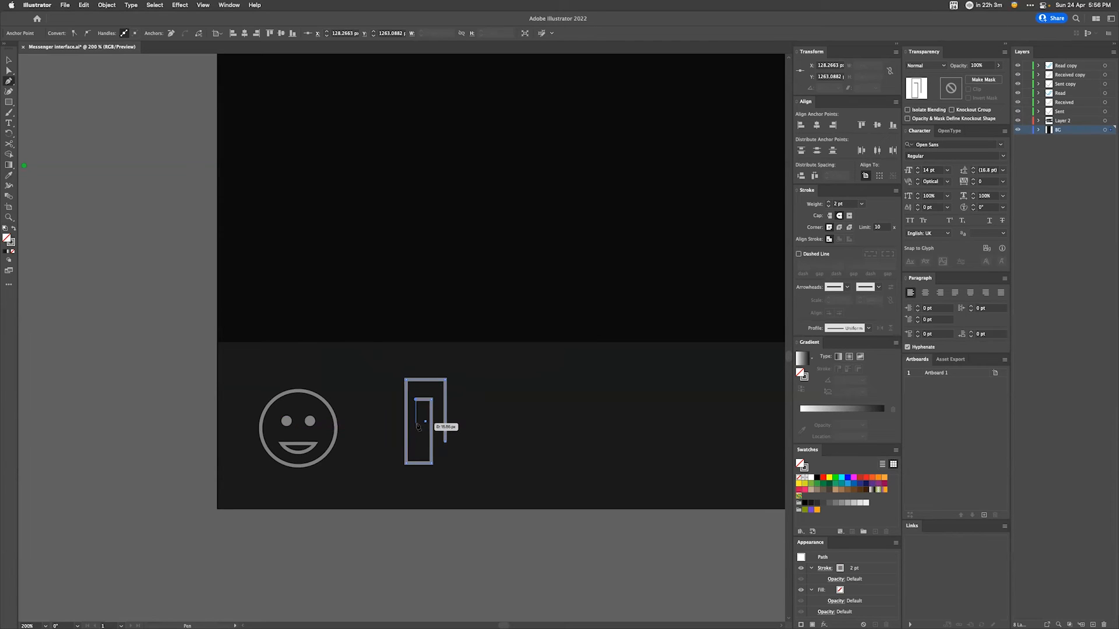
click(415, 429)
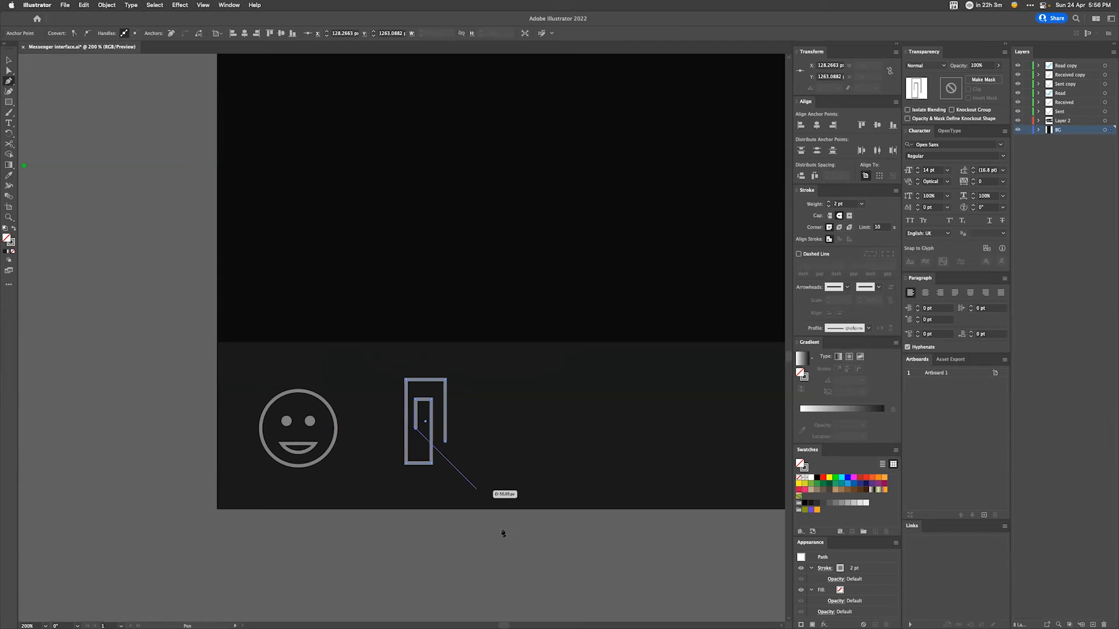
super+click(488, 551)
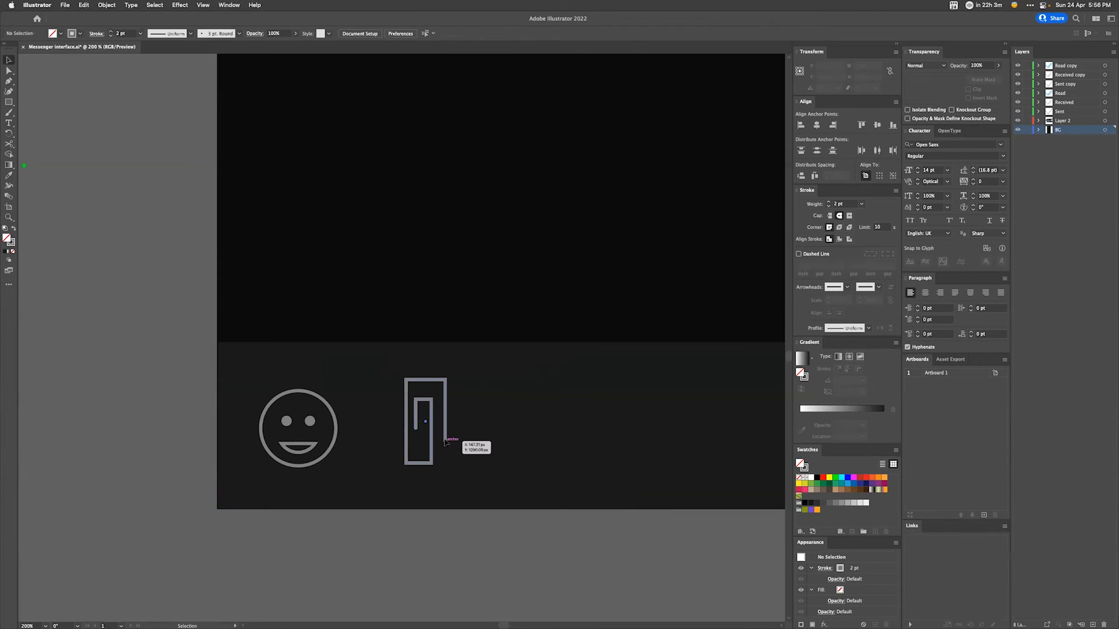
Step: Move the paperclip's outer right line 1 px further inward and shorten its open end slightly
super+click(445, 442)
drag(446, 381, 445, 383)
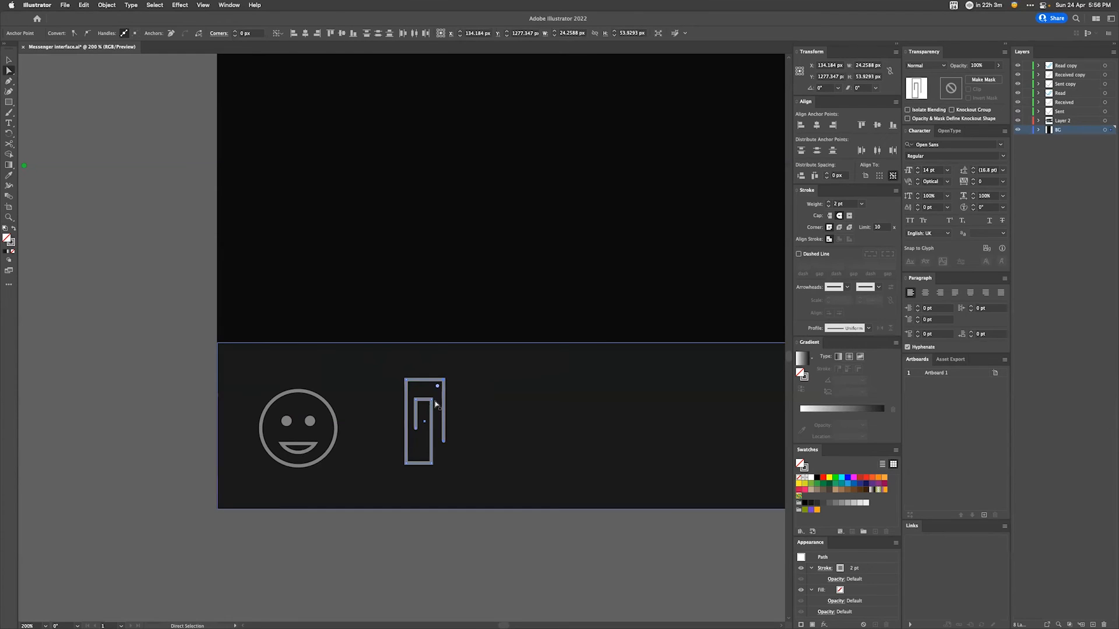
key(v)
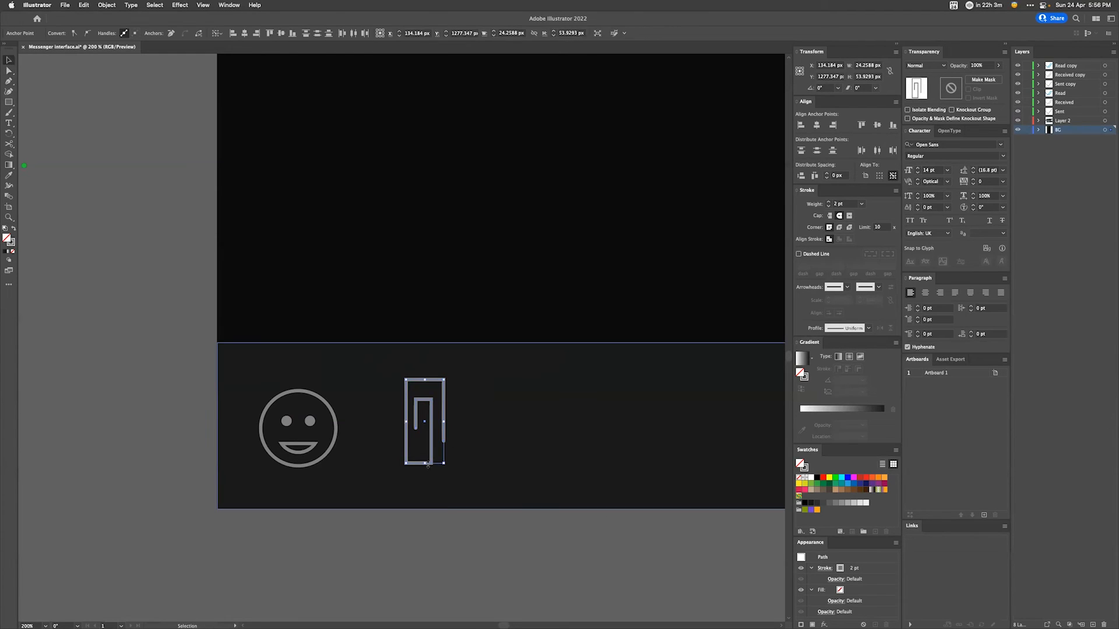
Step: Round all corners of the paperclip path to a radius of about 5 px
click(454, 577)
click(434, 430)
key(a)
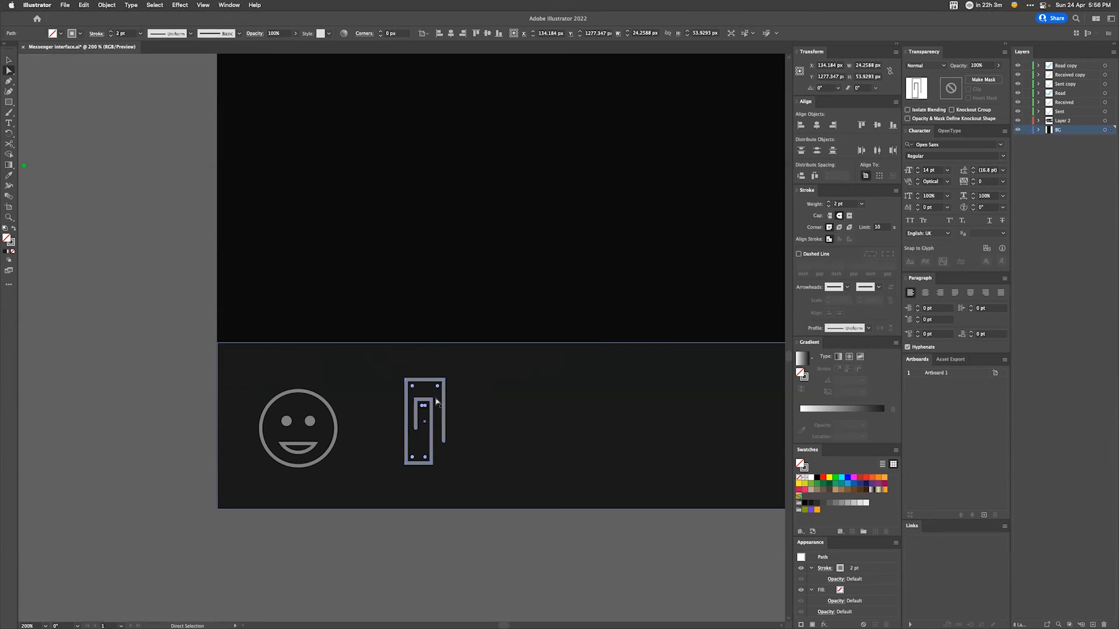
drag(438, 388, 435, 393)
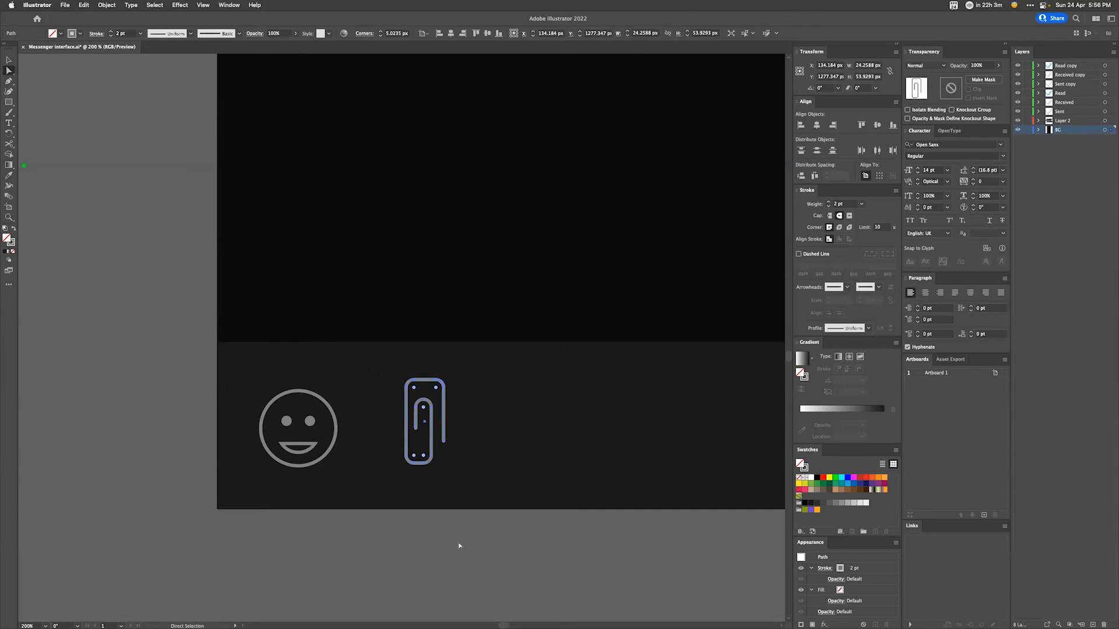
Step: Shift the outer right line of the rounded paperclip inward, narrowing the icon to about 22 px wide
click(444, 441)
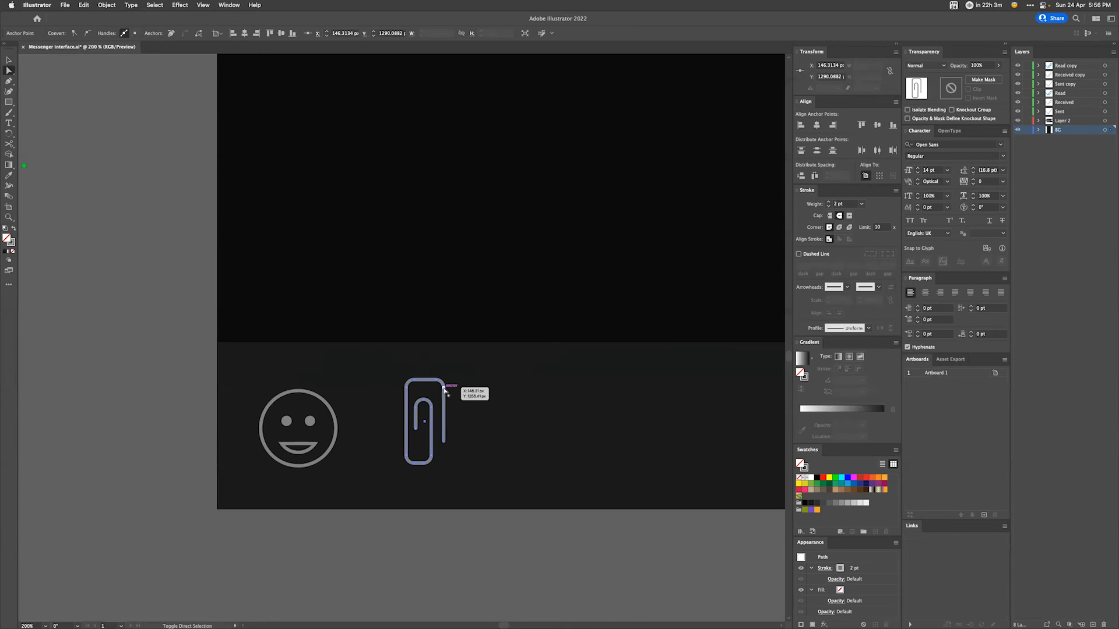
shift+click(444, 386)
drag(445, 387, 423, 385)
key(Right)
key(Right)
key(Right)
key(Right)
key(Right)
key(Right)
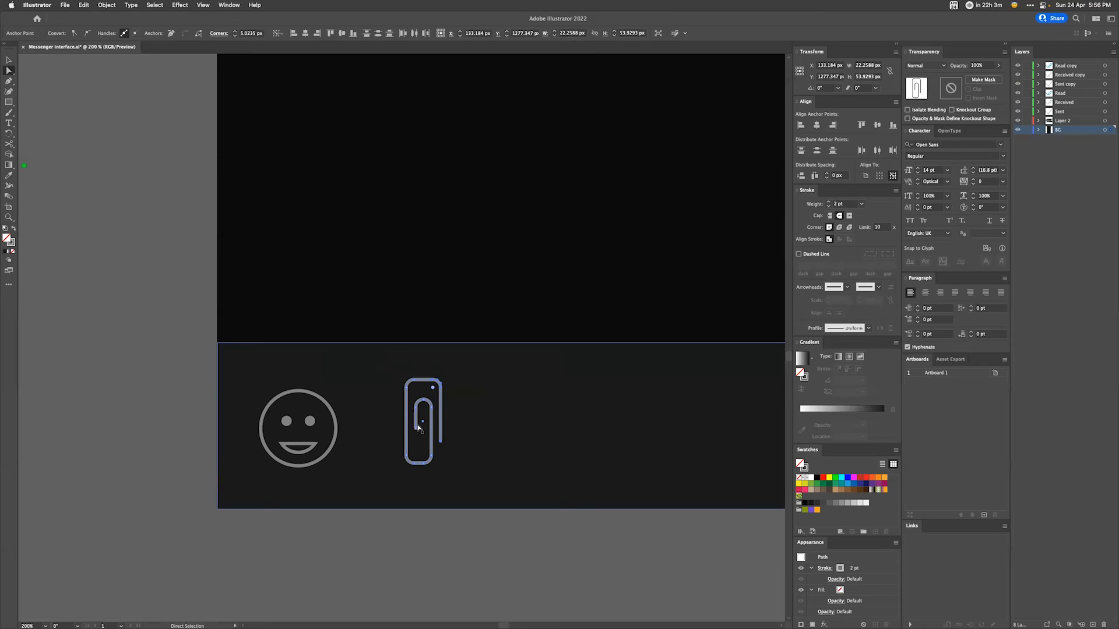
Step: Isolate the paperclip path and raise the top of its inner loop slightly towards the outer loop
click(417, 427)
shift+click(415, 408)
shift+click(423, 400)
shift+click(431, 408)
key(v)
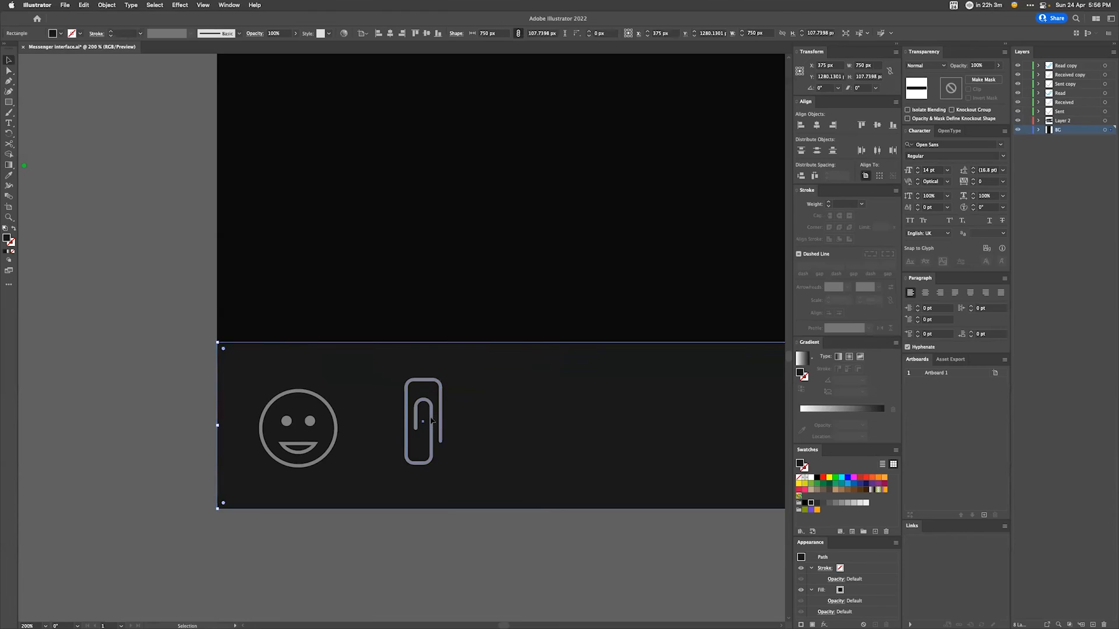
double_click(436, 398)
key(a)
click(410, 412)
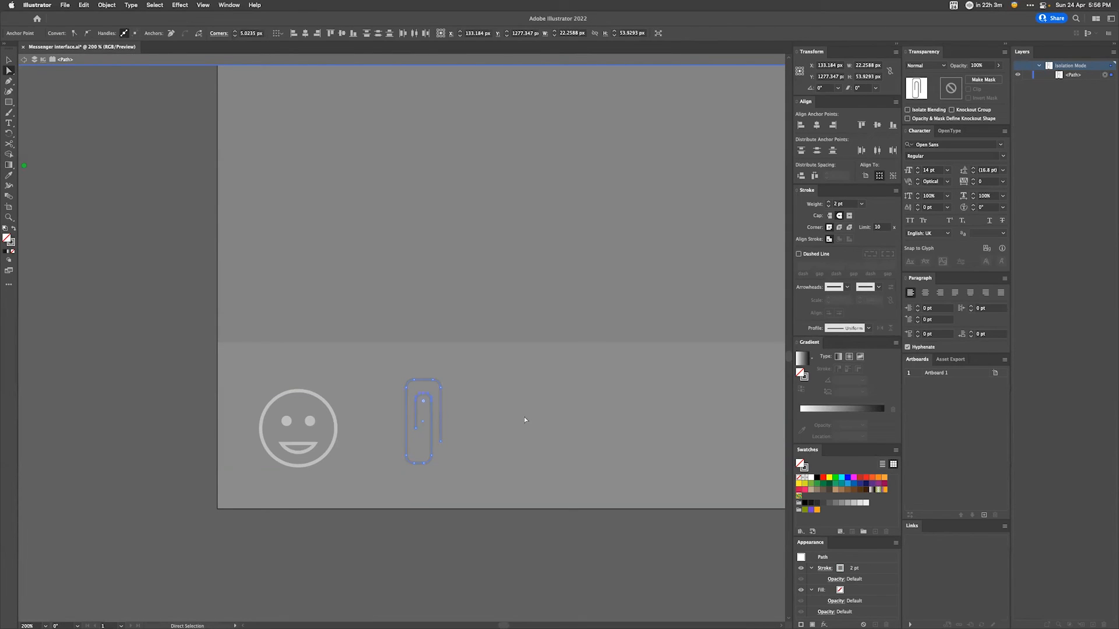
click(450, 387)
key(v)
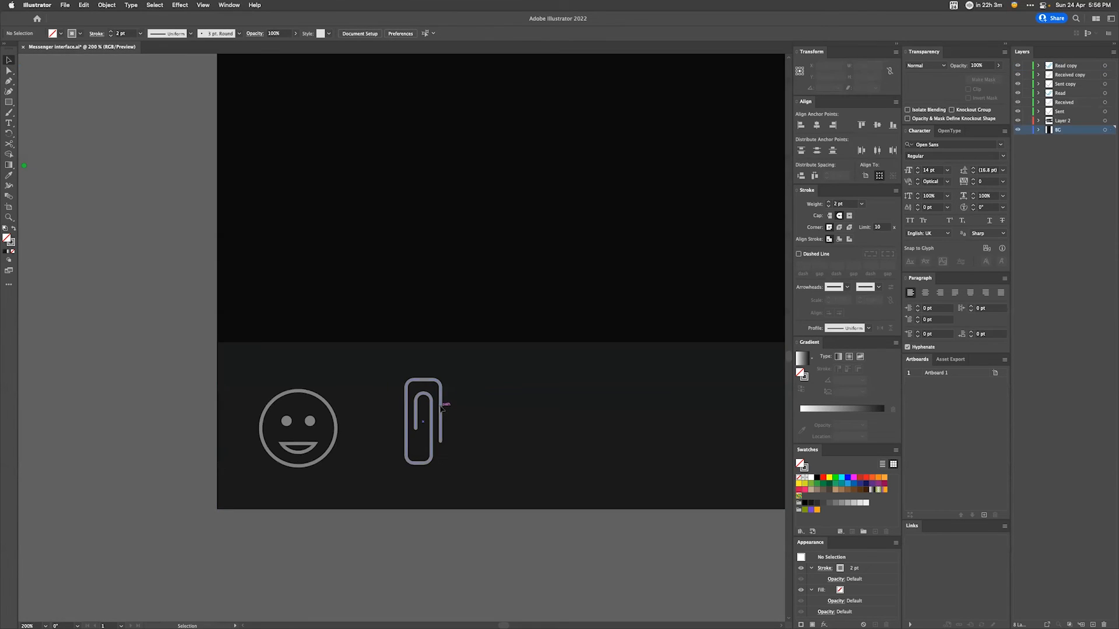
Step: Round the paperclip's outer top and bottom corners fully so both ends become smooth semicircular curves
click(441, 412)
key(a)
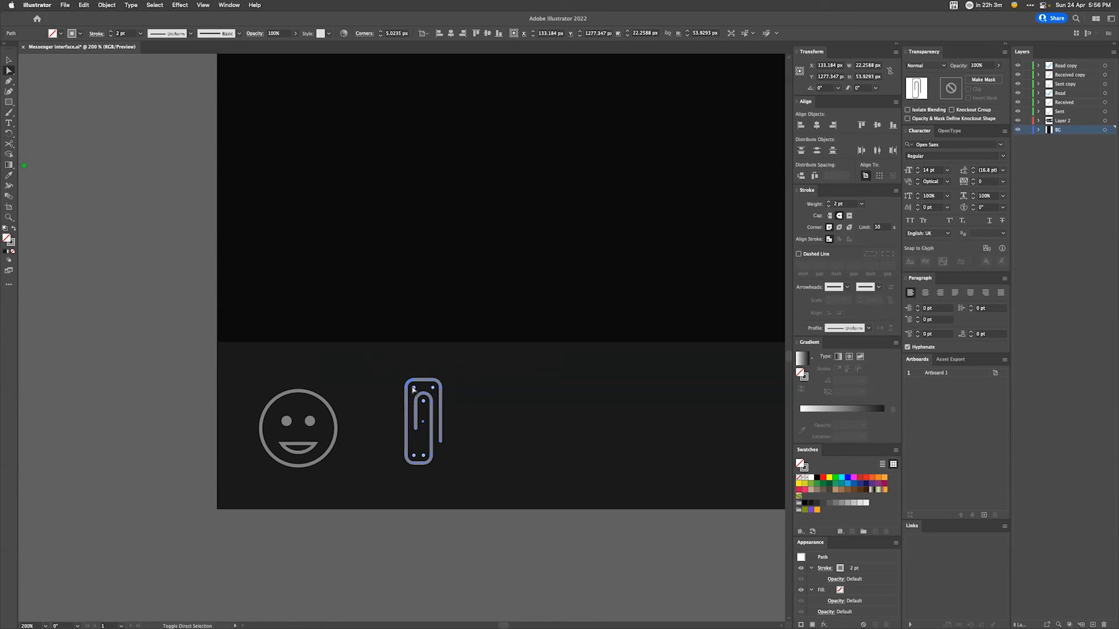
mouse_move(414, 389)
mouse_down()
mouse_move(428, 390)
mouse_move(424, 403)
mouse_up()
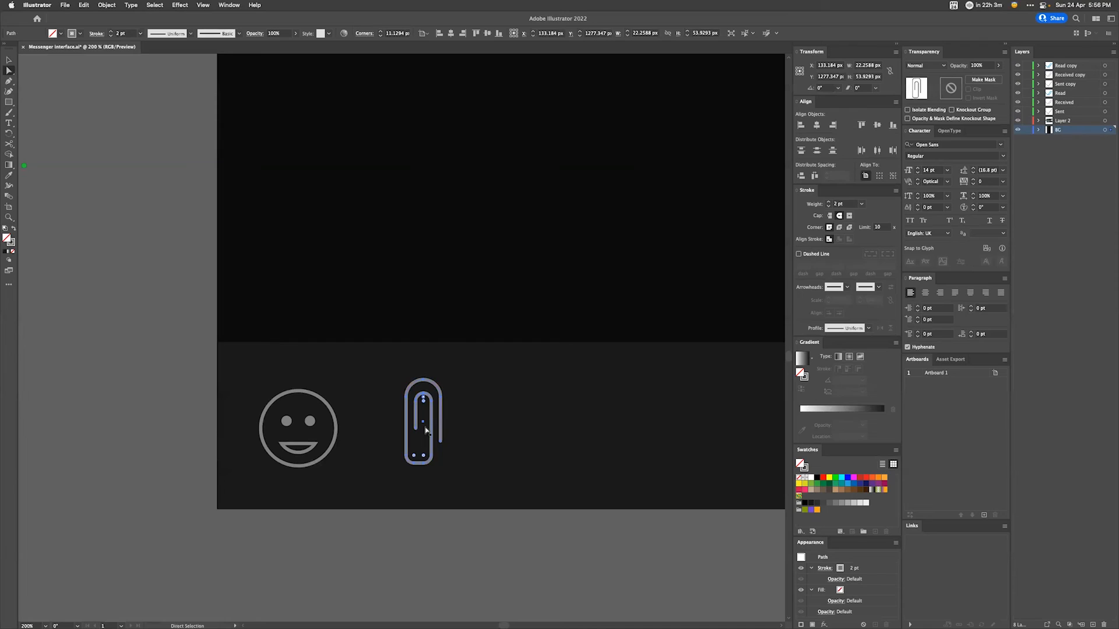
click(414, 457)
click(432, 530)
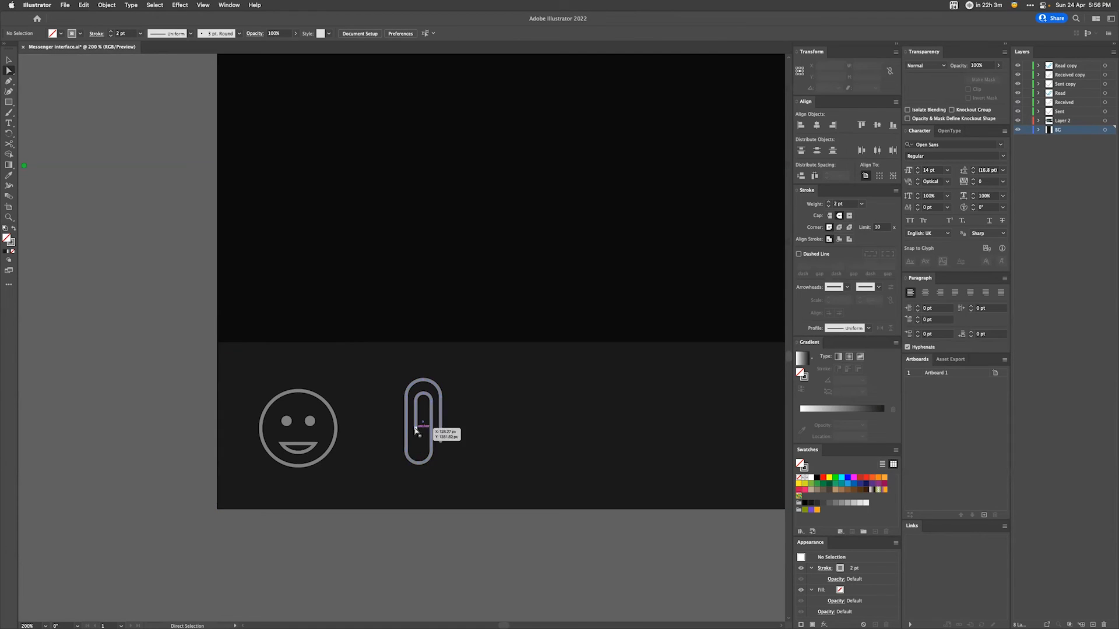
Step: Extend the open inner end of the paperclip slightly downward
click(441, 434)
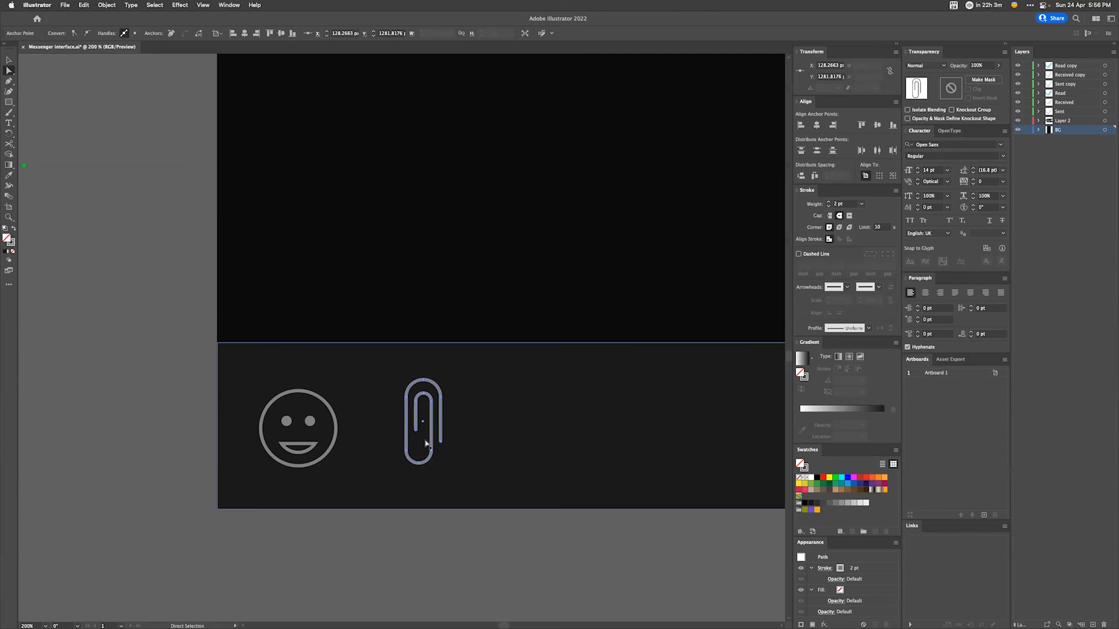
click(447, 486)
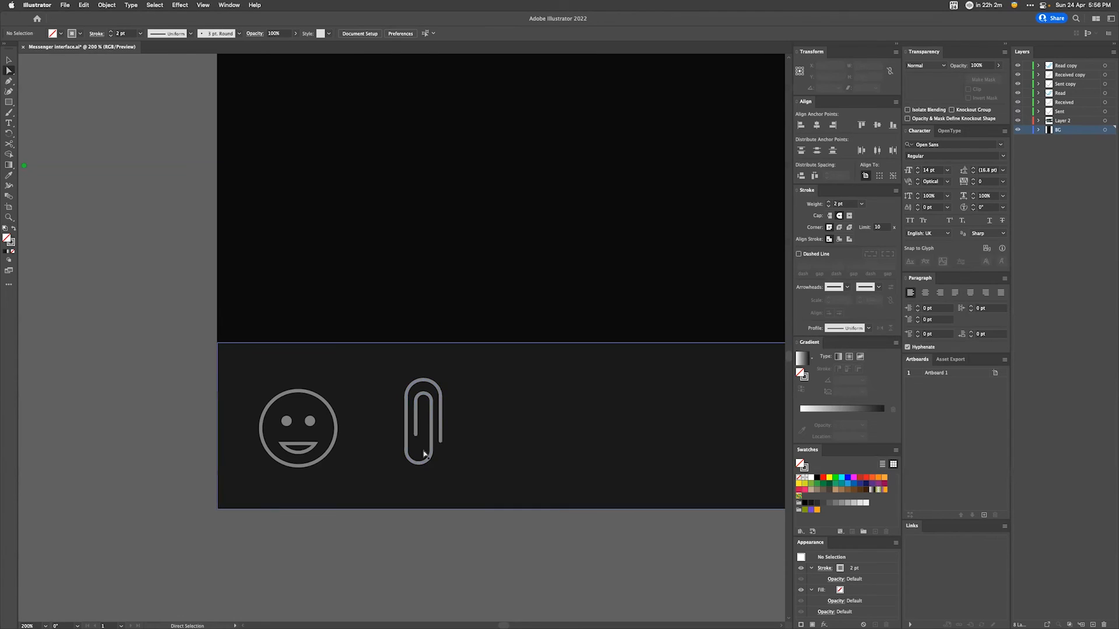
key(v)
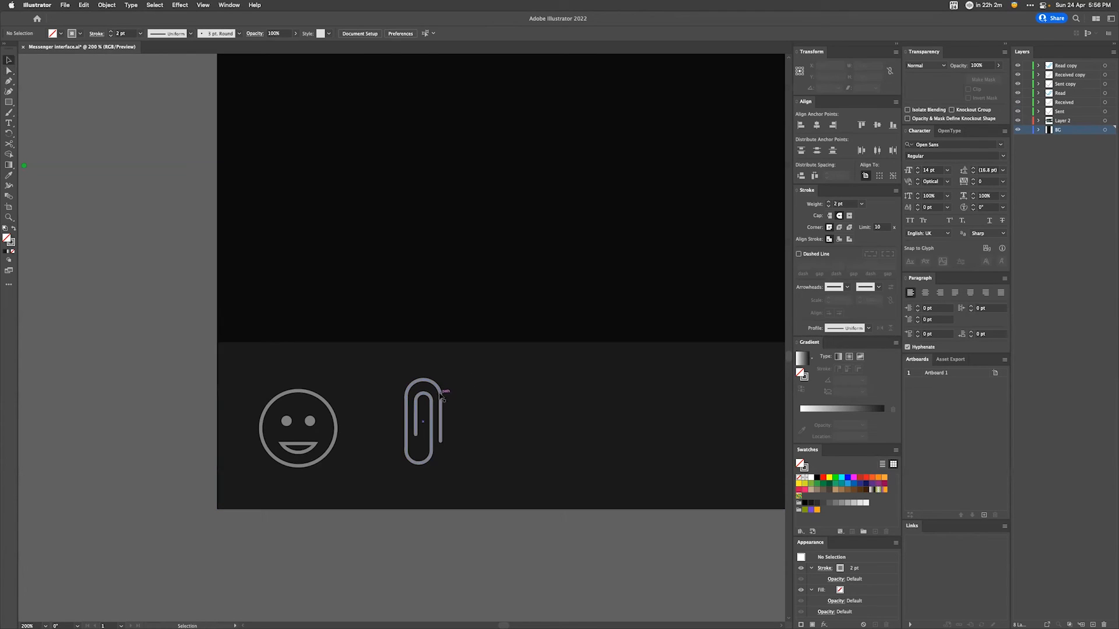
click(441, 396)
drag(446, 376, 453, 382)
key(super+z)
click(460, 575)
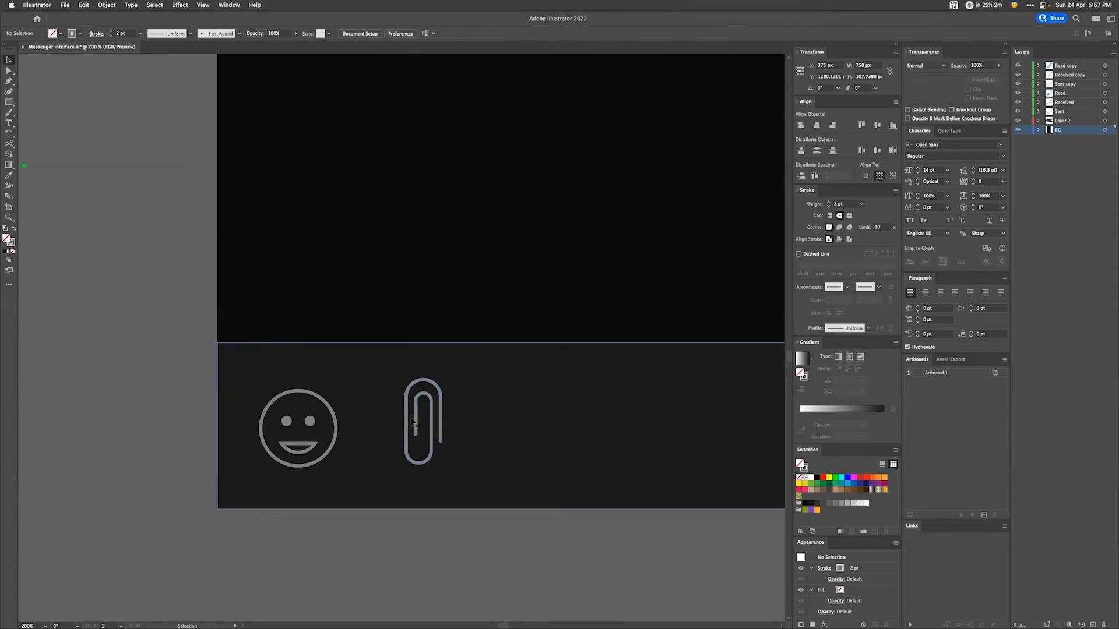
Step: Rotate the paperclip 45 degrees clockwise and scale it down to about 37 by 33 px
click(439, 436)
drag(443, 375, 443, 435)
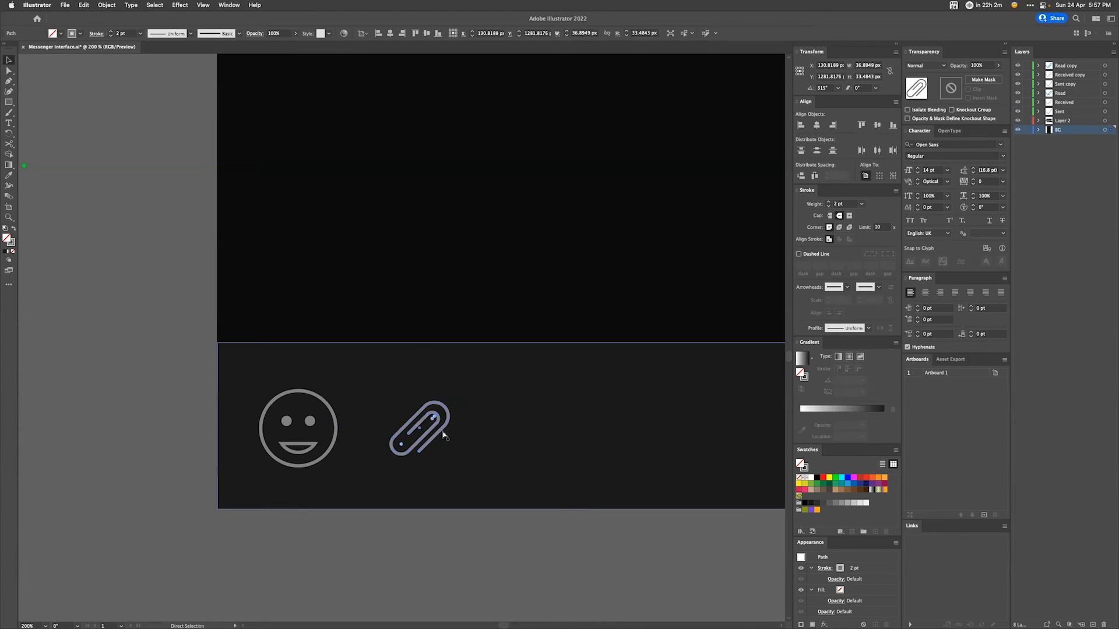
key(super+minus)
key(super+minus)
key(space)
key(super+minus)
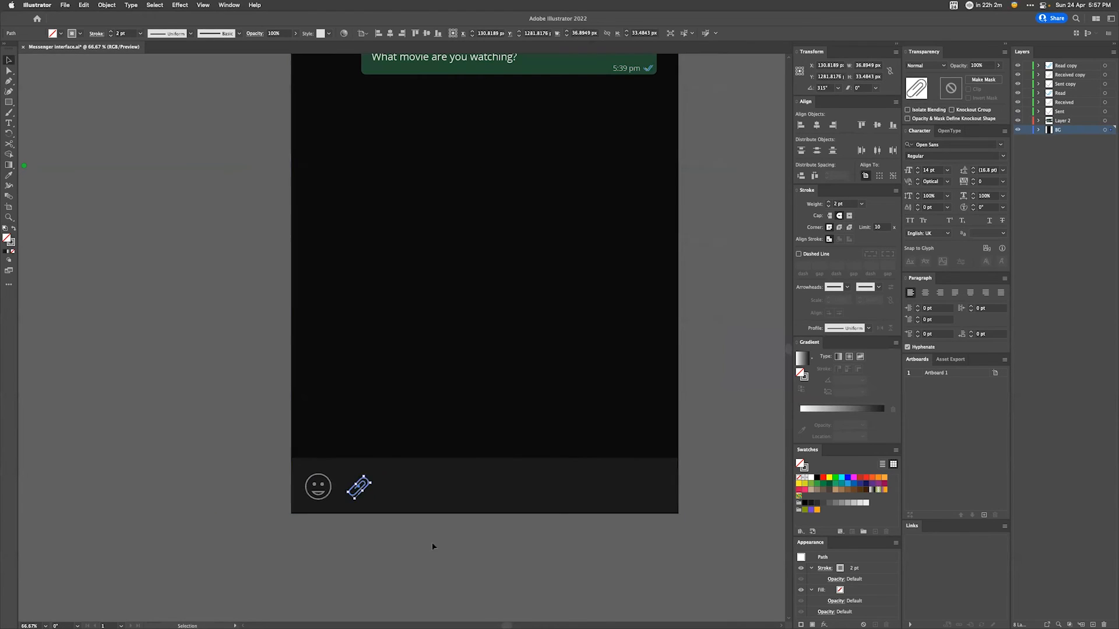
key(super+minus)
click(633, 289)
Step: Draw a message box about 486 by 81 px beside the paperclip and round its corners to about 12 px
drag(583, 182, 555, 374)
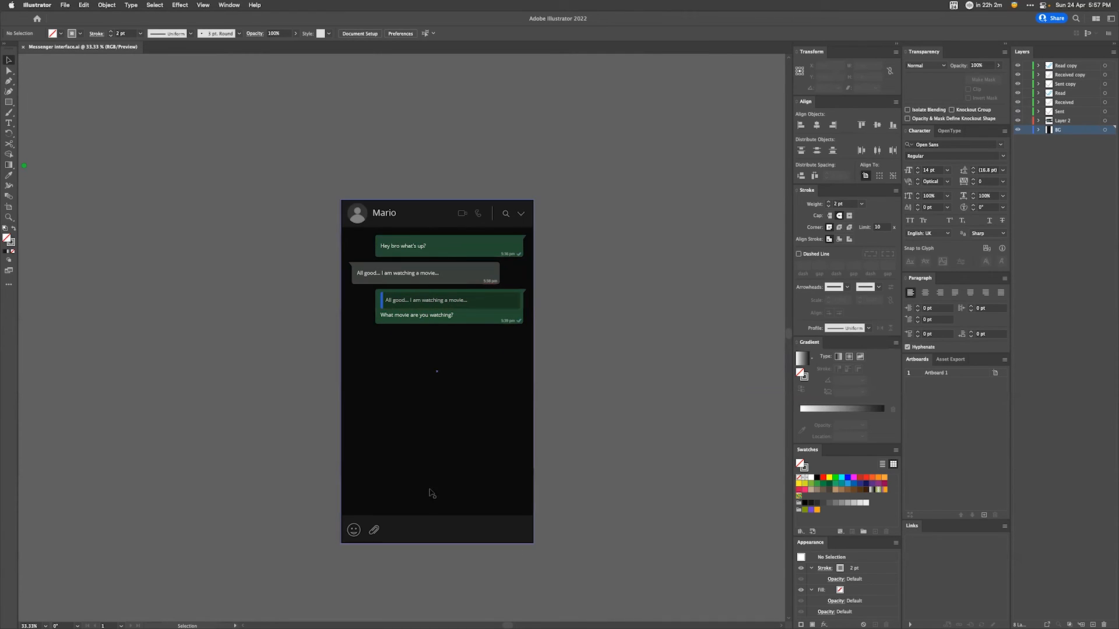
key(p)
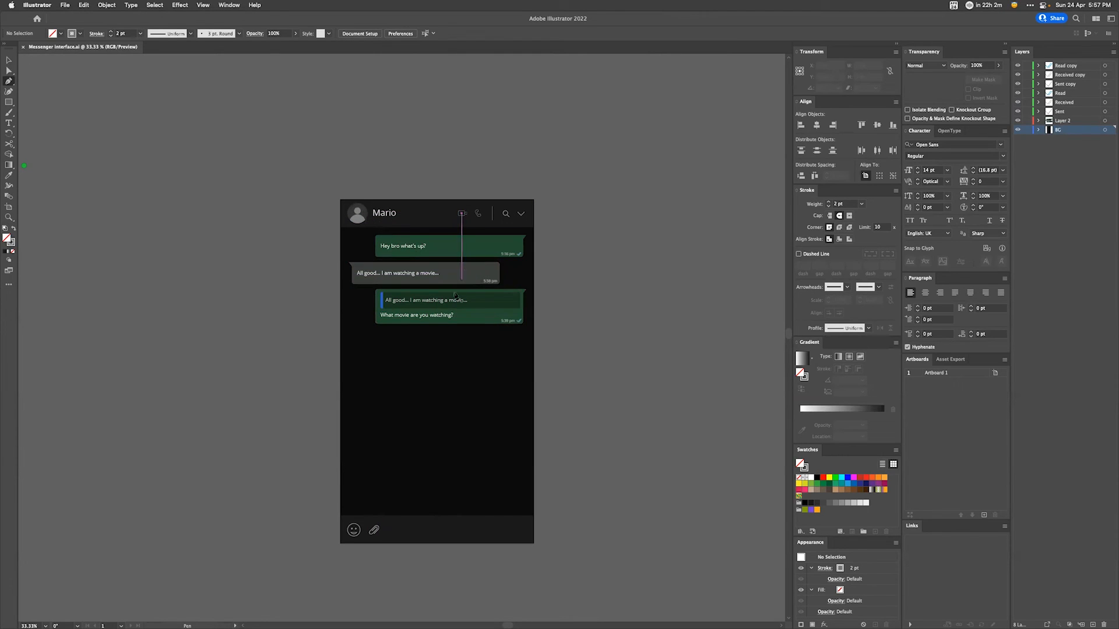
key(m)
drag(385, 519, 511, 539)
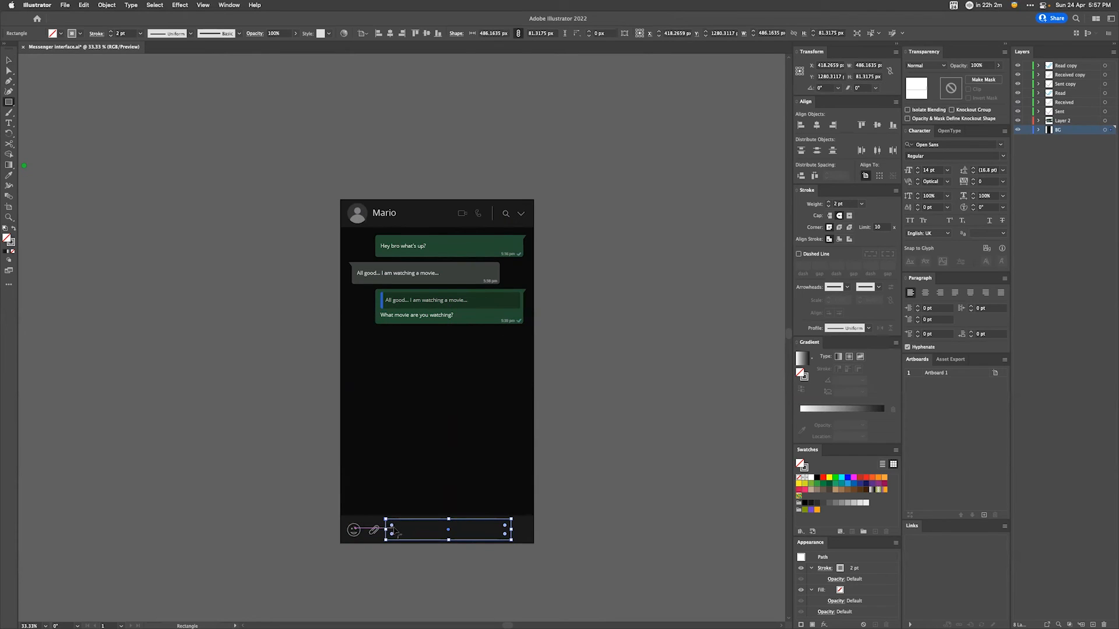
drag(395, 531, 389, 523)
Step: Fill the message box with the dark grey of the received message bubble, without a stroke
key(i)
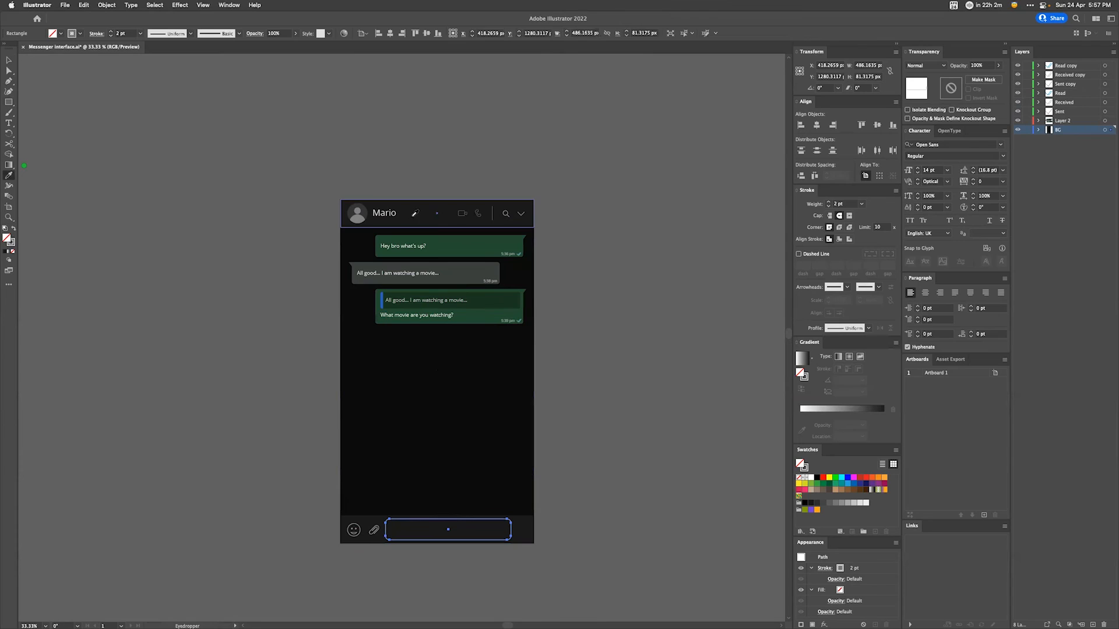
click(470, 269)
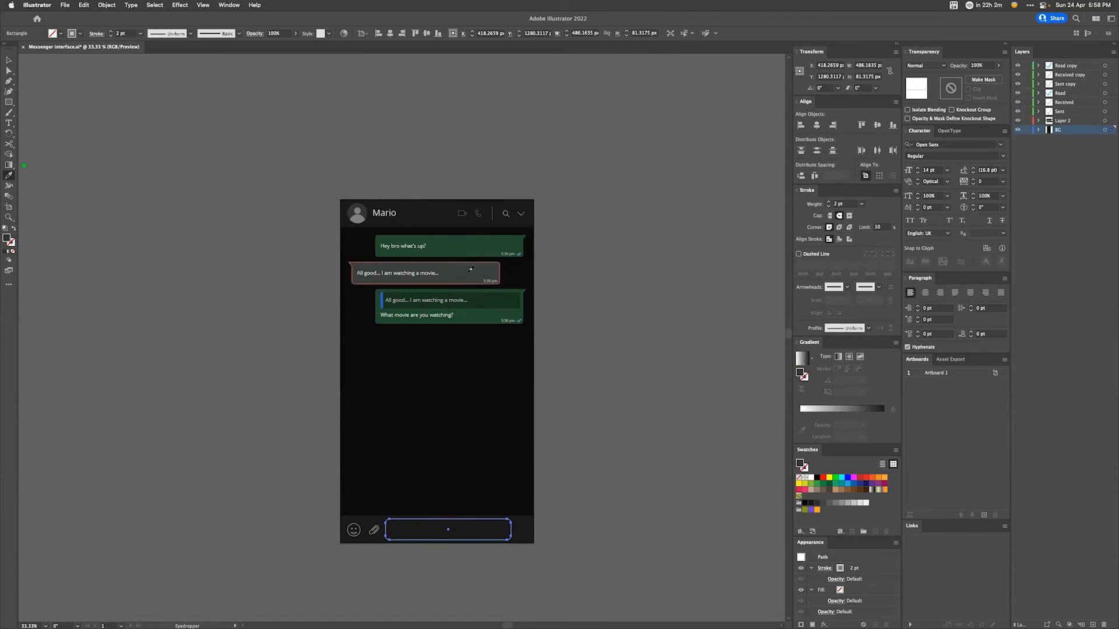
click(373, 212)
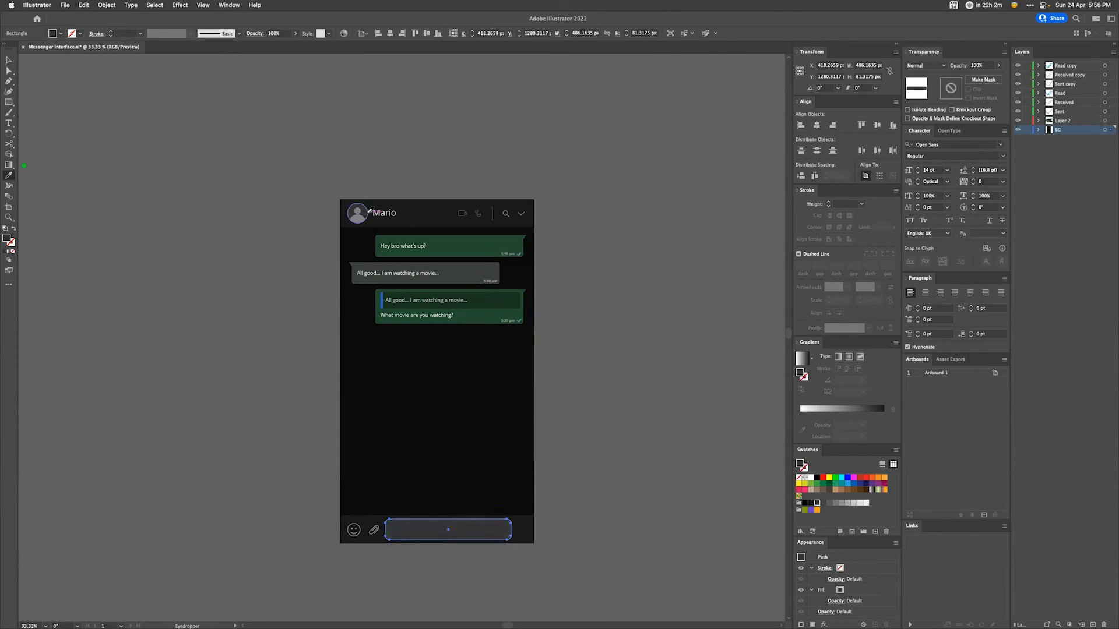
key(v)
click(644, 486)
Step: Place a copy of the "What movie are you watching?" text inside the message box near its left edge
key(super+plus)
key(super+plus)
key(super+plus)
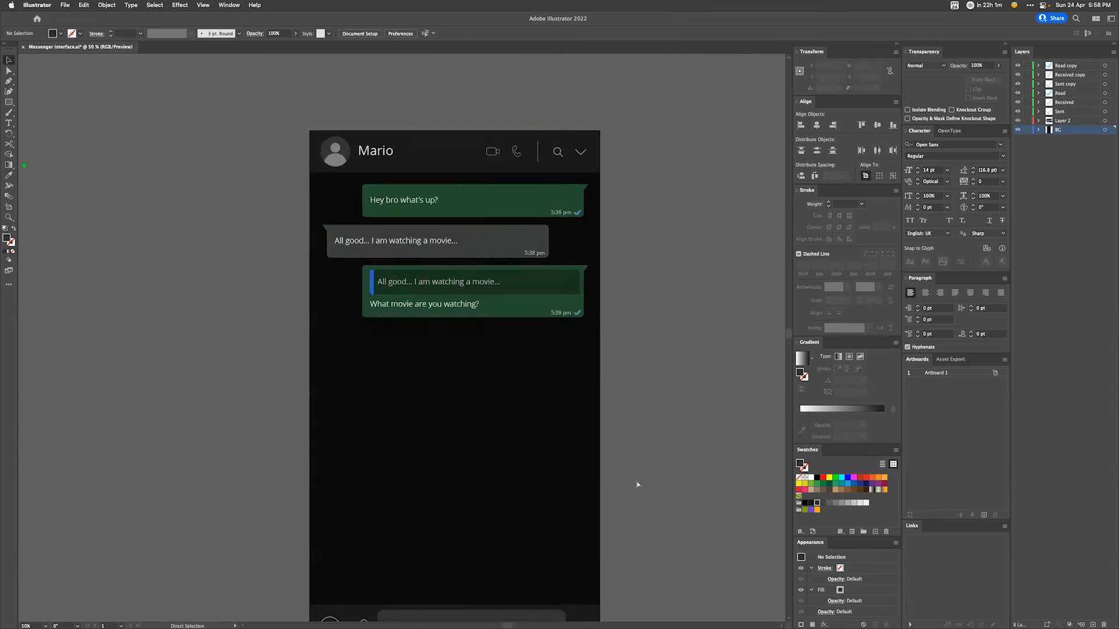
drag(639, 485, 520, 212)
drag(518, 415, 631, 491)
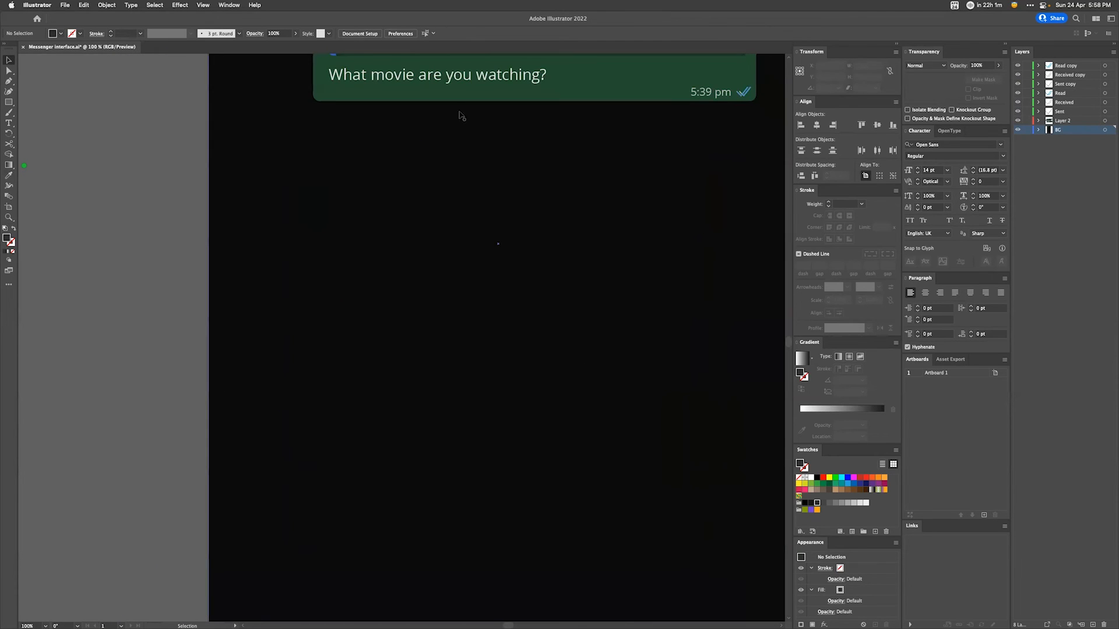
drag(446, 80, 480, 475)
drag(553, 512, 586, 277)
click(463, 472)
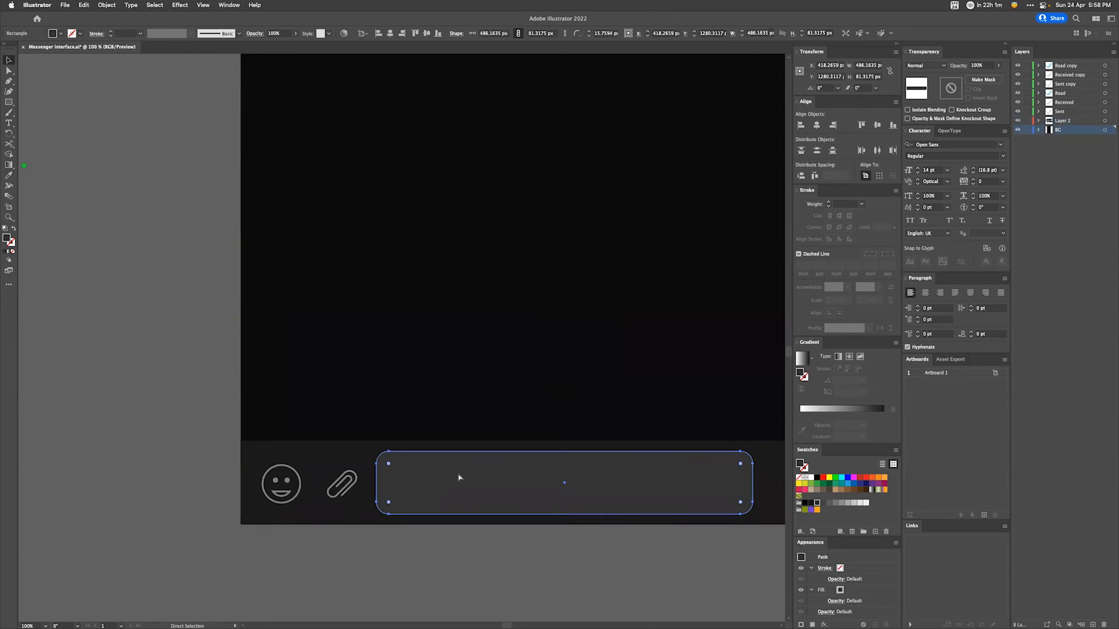
drag(475, 239, 476, 488)
Step: Replace the copied text in the message box with "Type a message"
triple_click(476, 488)
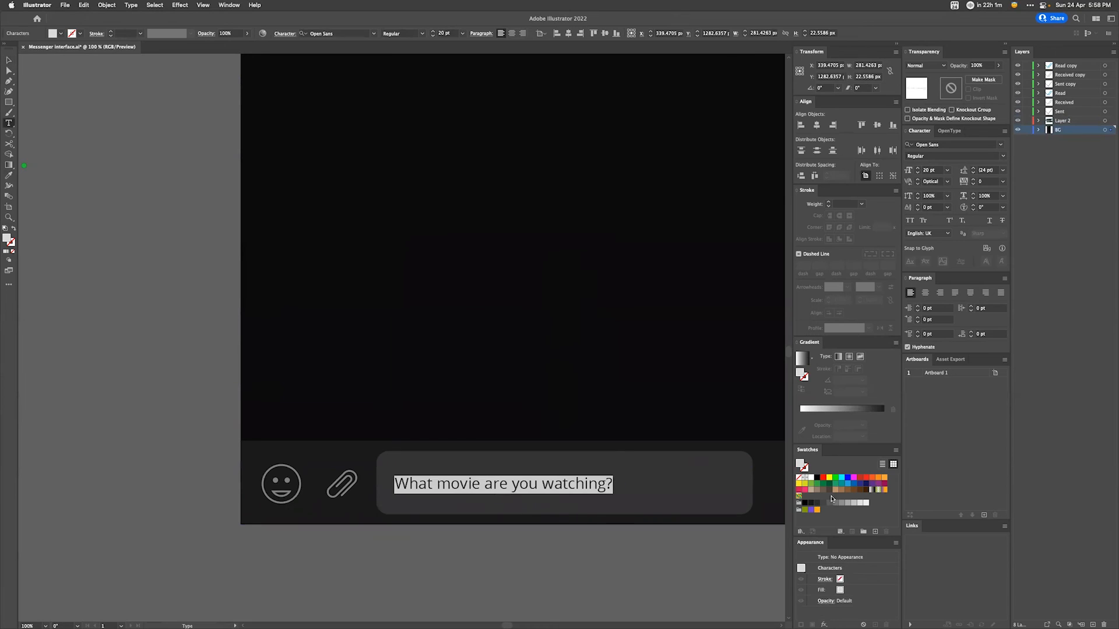
text(Type a message)
click(7, 58)
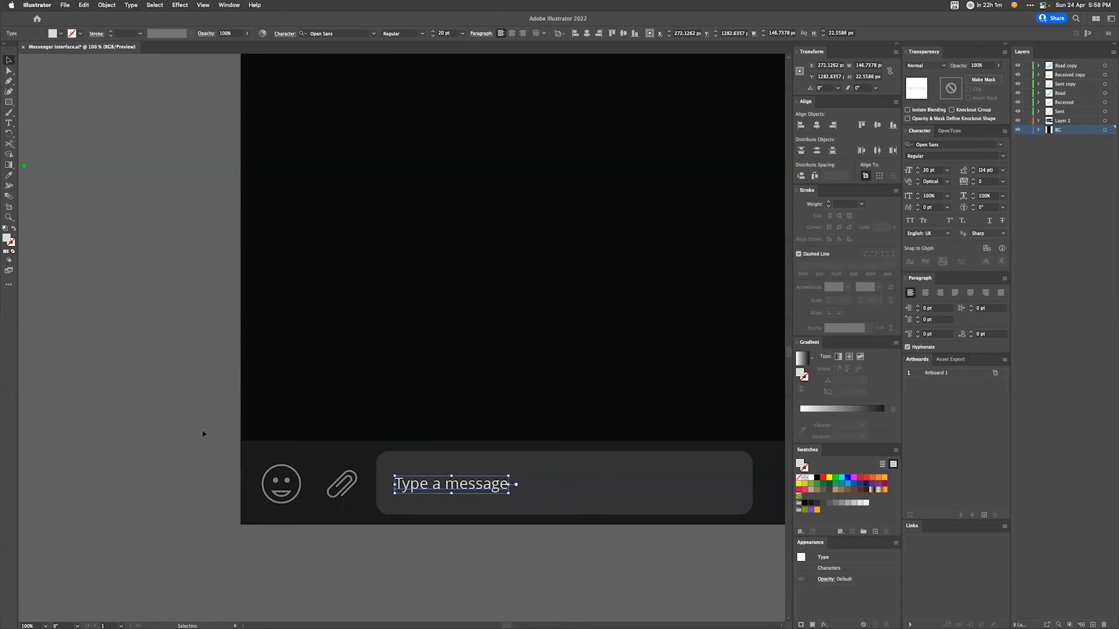
Step: Recolour the placeholder text with the smiley outline's grey as its fill and no stroke
key(i)
click(301, 484)
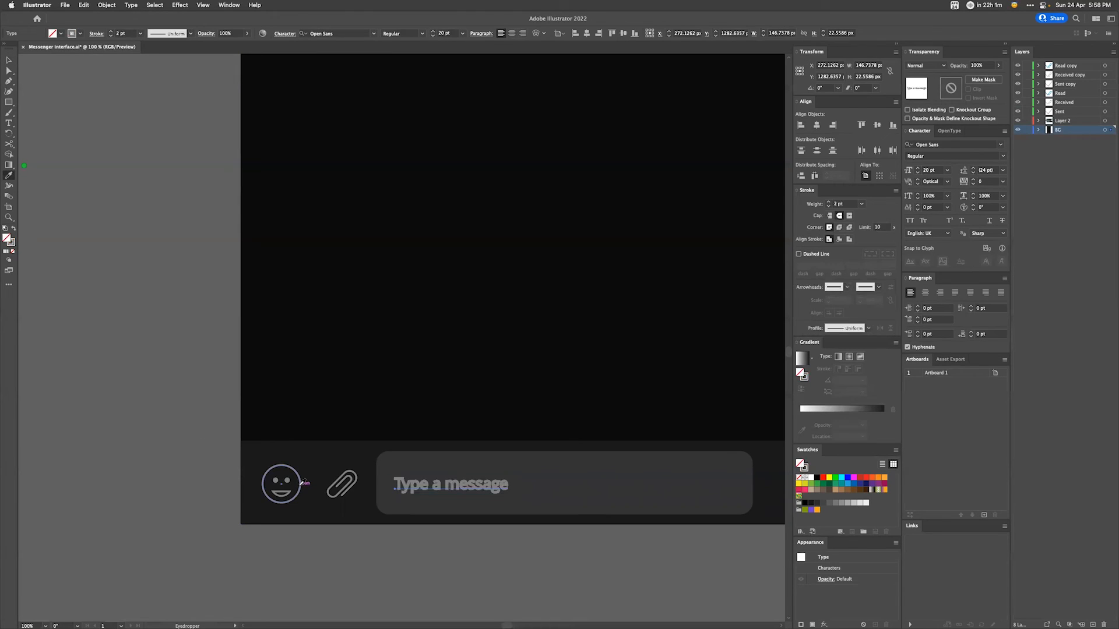
click(12, 230)
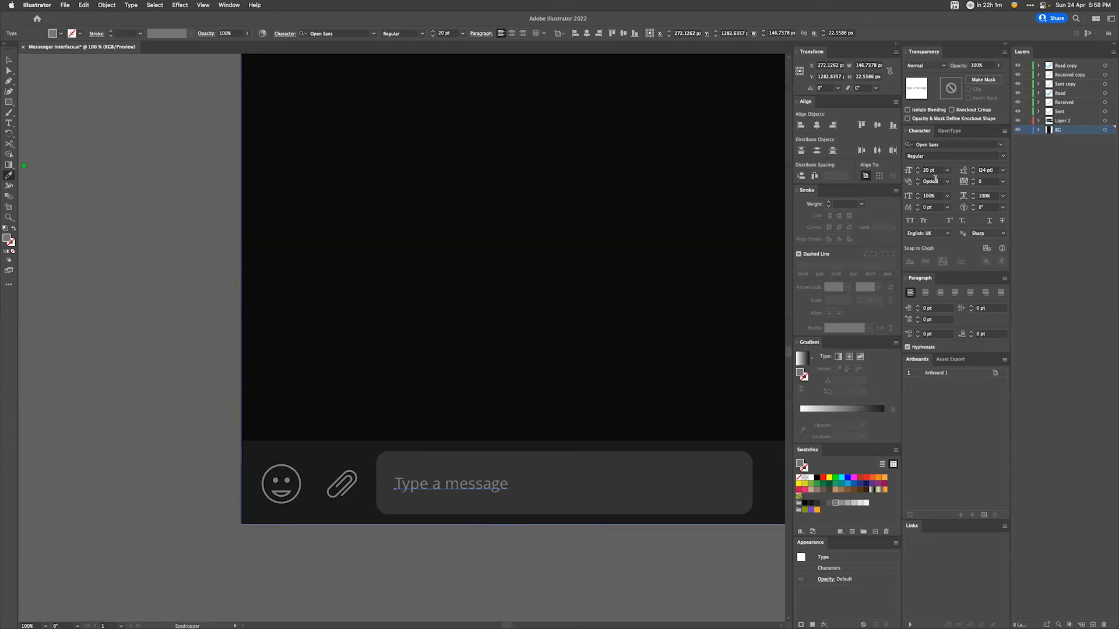
key(v)
click(597, 565)
Step: Centre the placeholder text vertically on the message box as key object, and save the document
scroll(597, 561, right, 5)
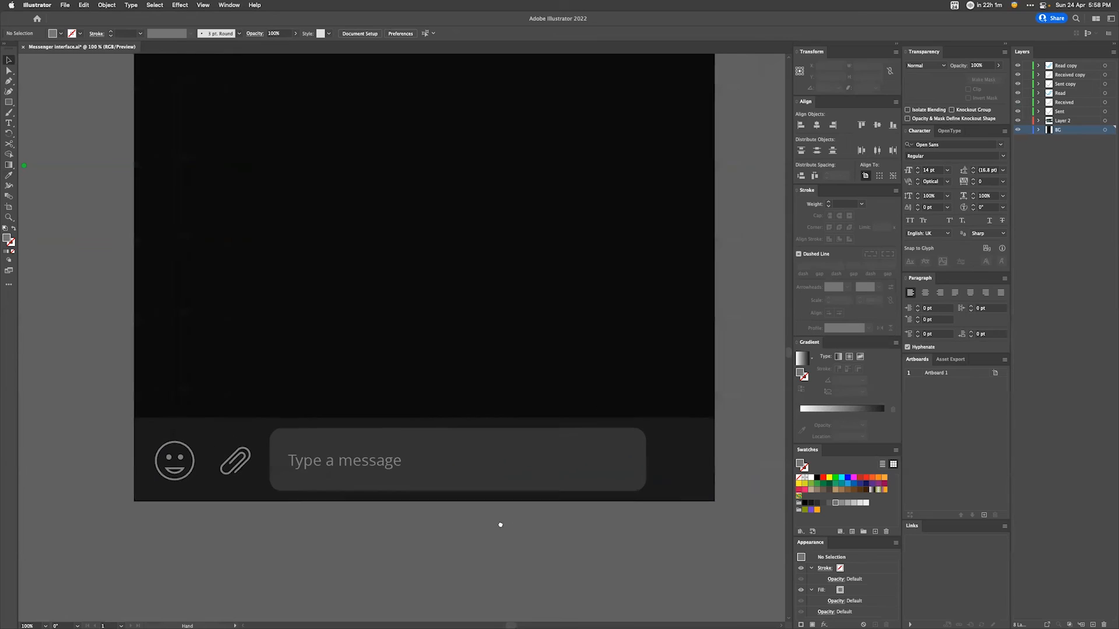
click(324, 449)
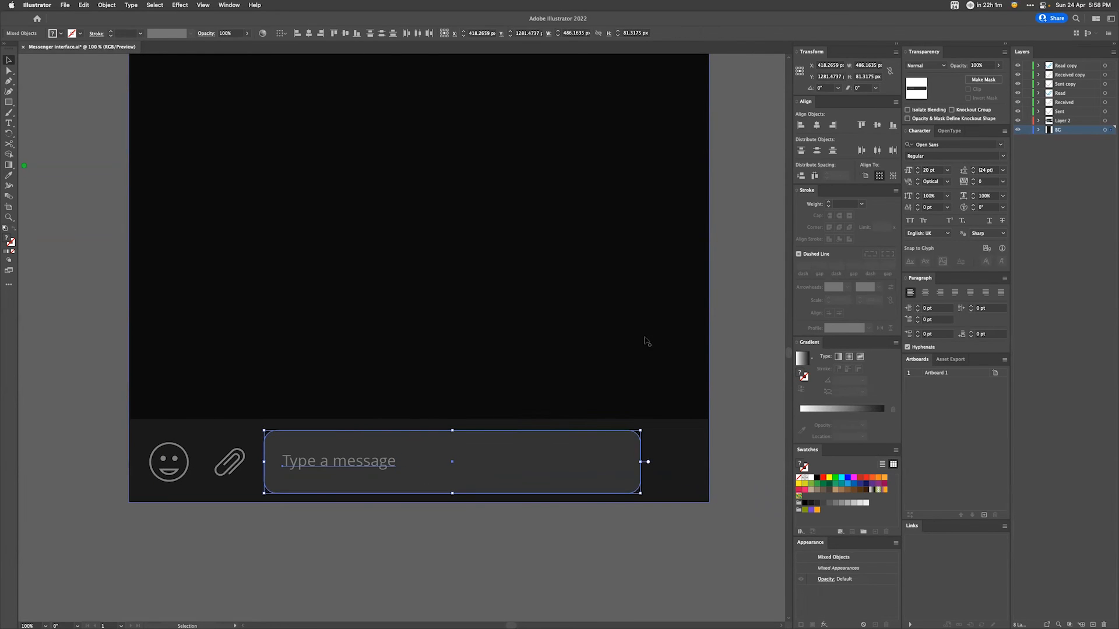
click(422, 468)
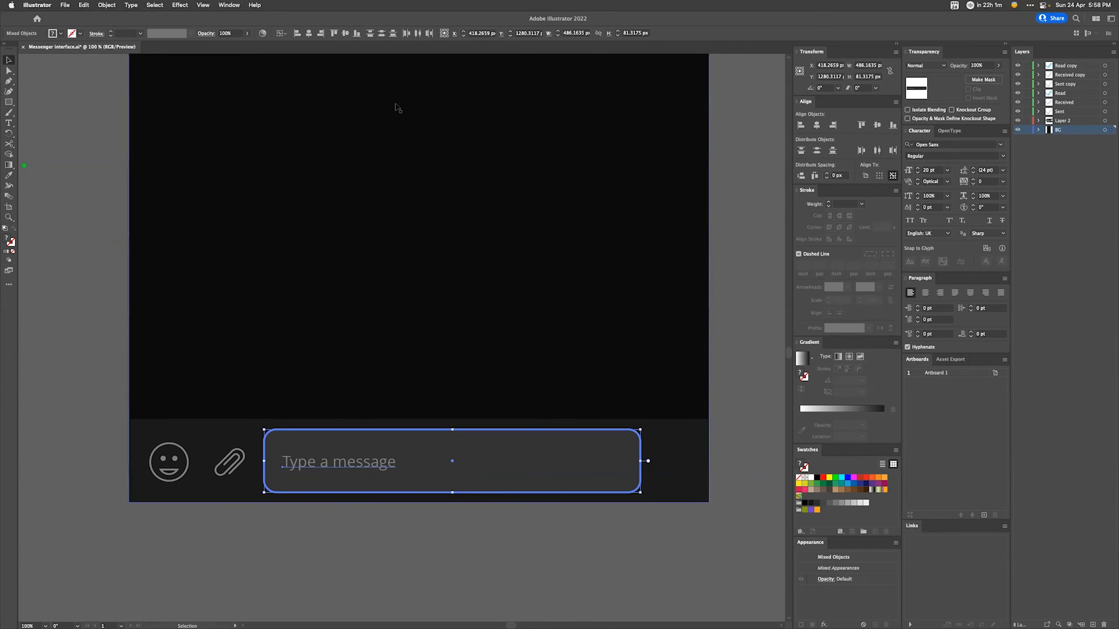
click(345, 34)
click(663, 566)
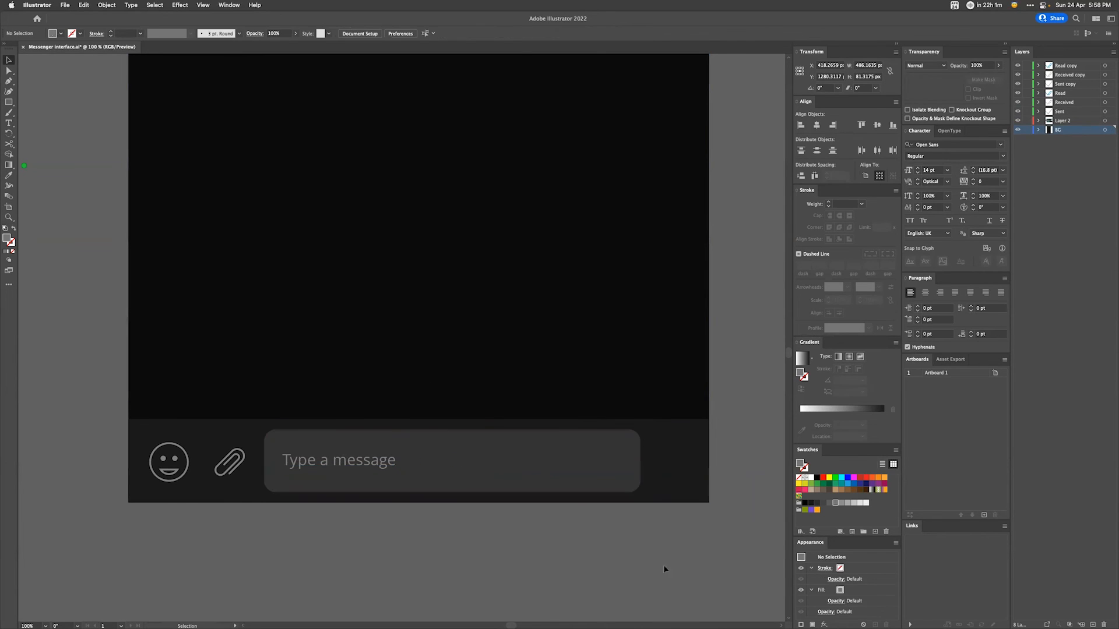
key(super+s)
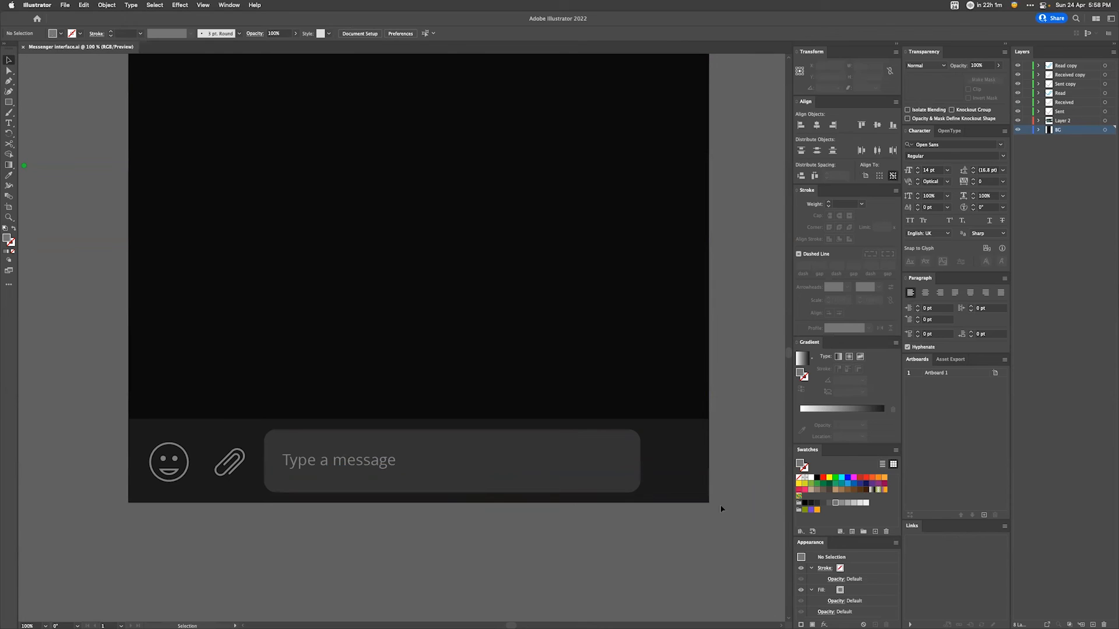
Step: Draw a rectangle about 30 by 46 px in the footer, between the message box and the artboard's right edge
key(m)
drag(665, 436, 691, 471)
key(super+equal)
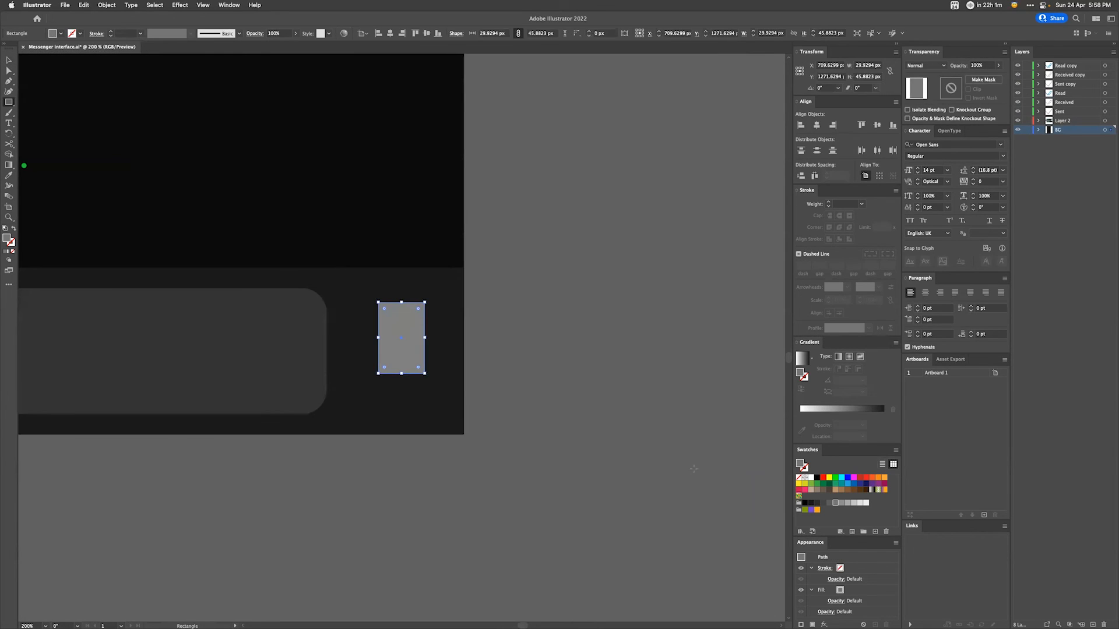
Step: Give the new rectangle the paperclip's 2 pt grey outline with no fill
scroll(566, 447, left, 10)
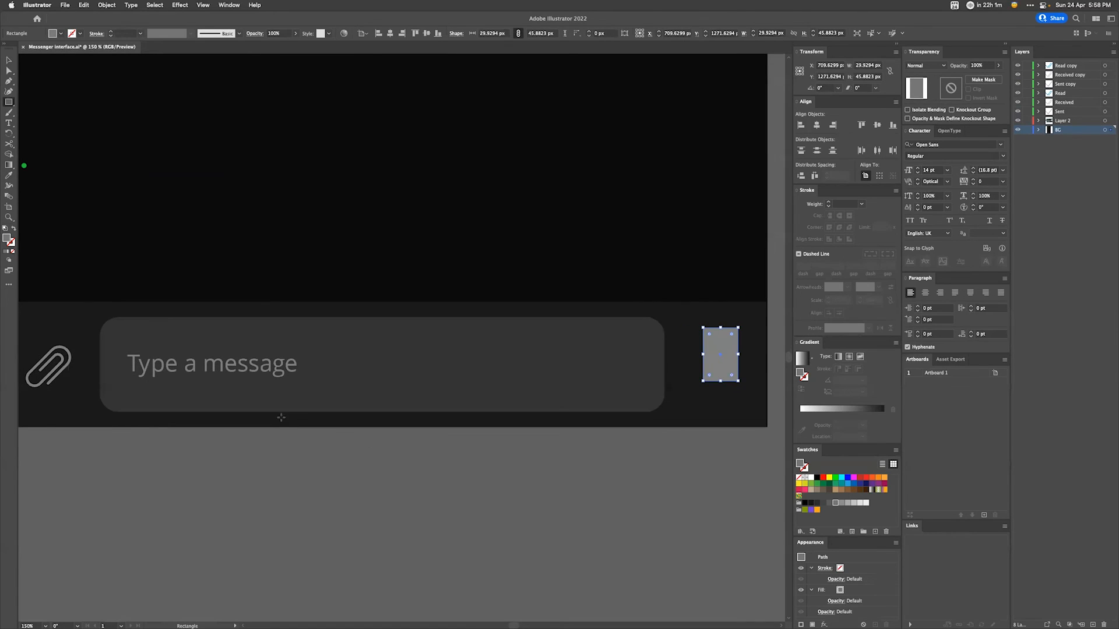
key(i)
key(shift+x)
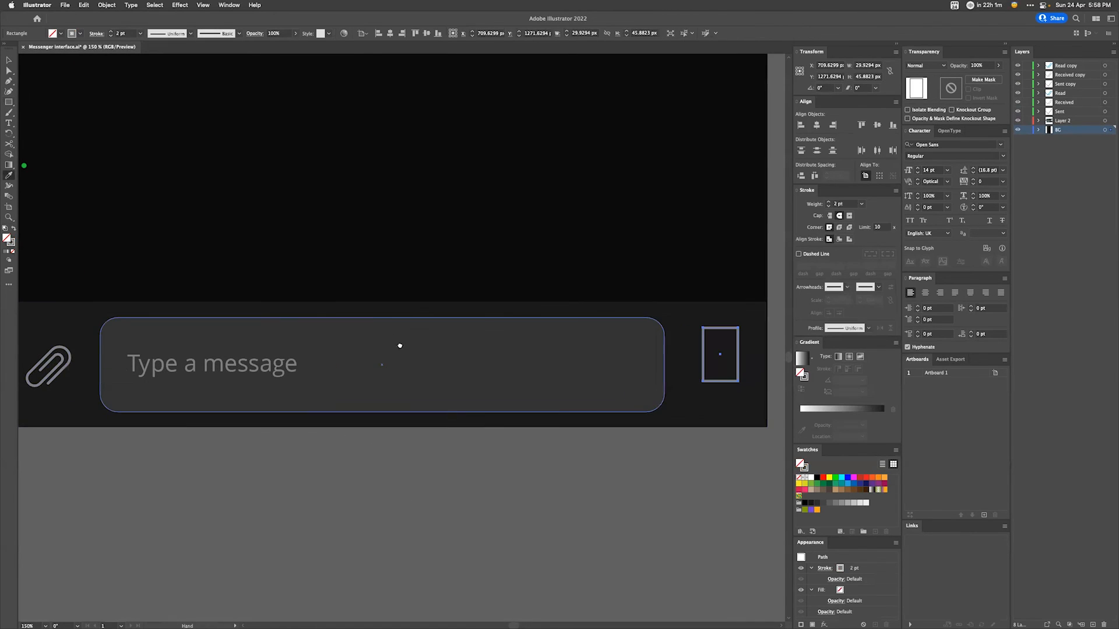
Step: Round the outlined rectangle's corners fully and narrow it to a capsule about 23 px wide
scroll(437, 350, right, 8)
key(v)
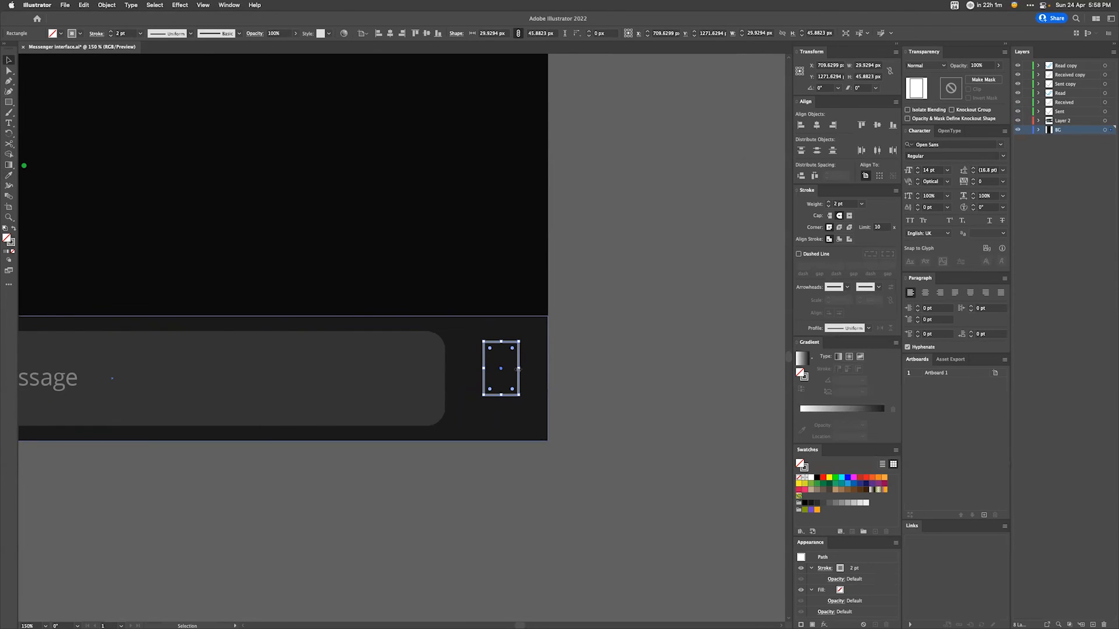
drag(513, 349, 501, 367)
key(a)
key(super+z)
drag(519, 368, 499, 367)
click(623, 369)
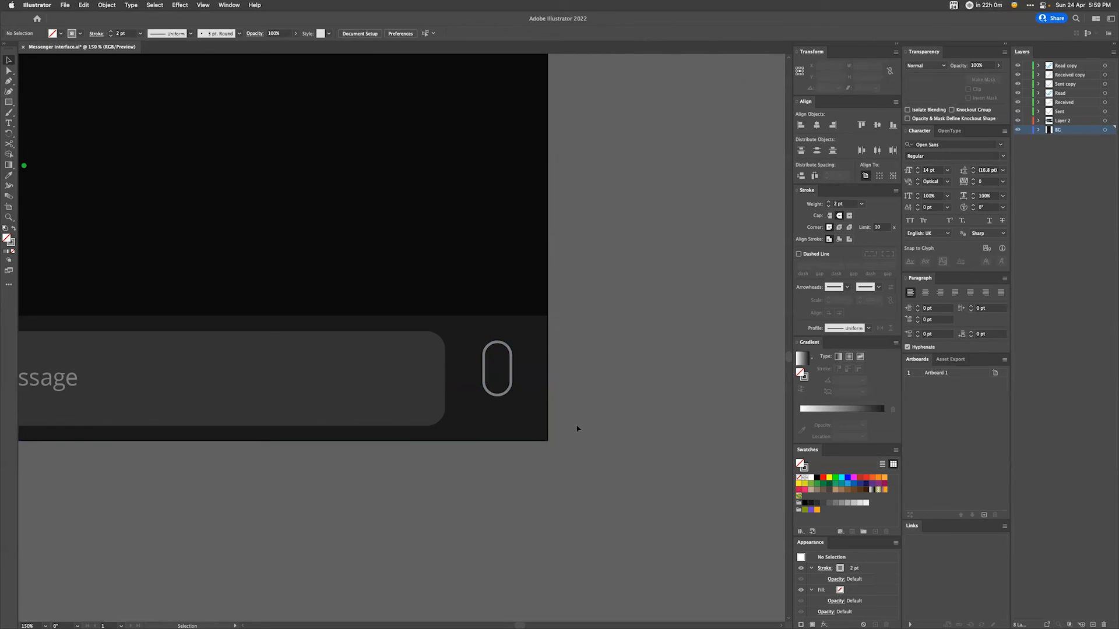
Step: Duplicate the capsule in place and enlarge the copy around its centre to about 33 by 57 px
key(super+equal)
key(super+equal)
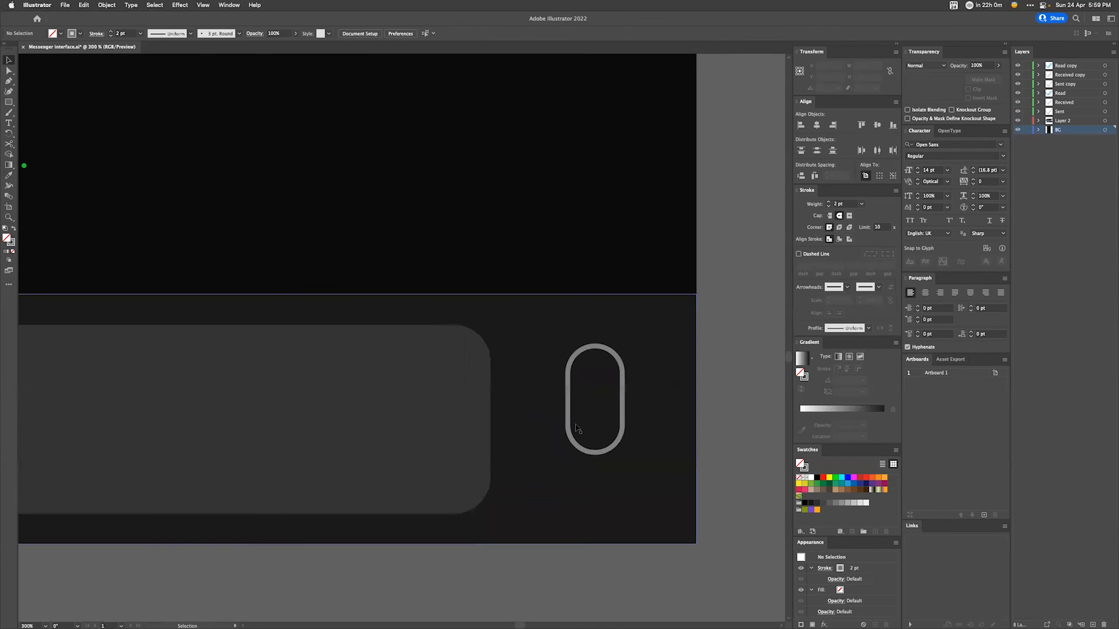
click(623, 408)
key(cmd+c)
key(cmd+v)
key(super+z)
key(a)
key(v)
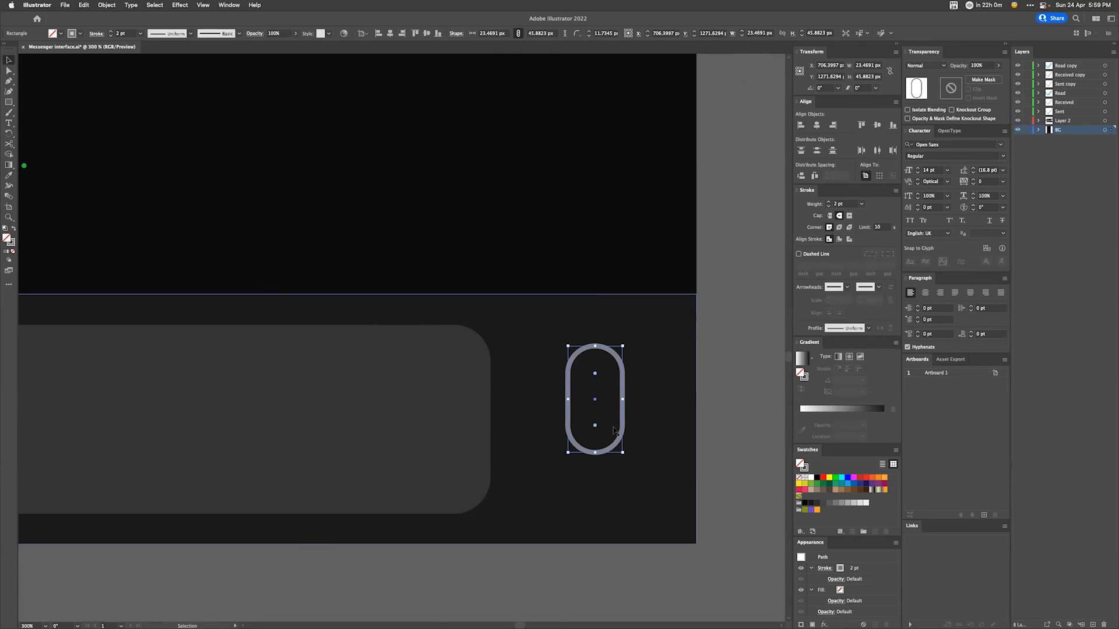
drag(624, 454, 631, 466)
drag(630, 399, 635, 401)
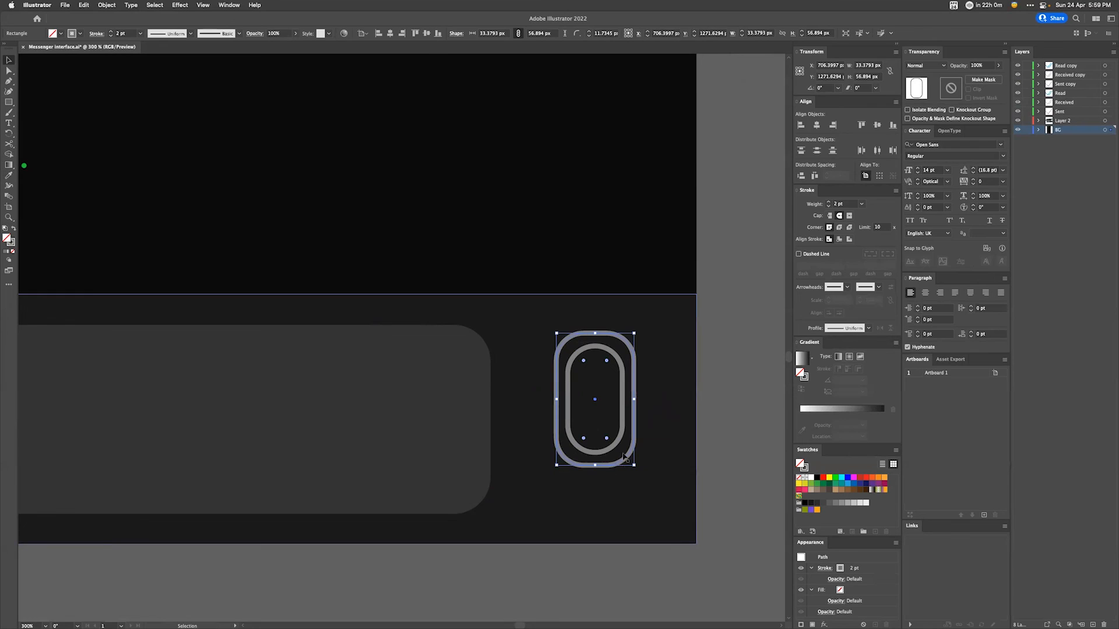
Step: Fully round the two bottom corners of the outer capsule
key(a)
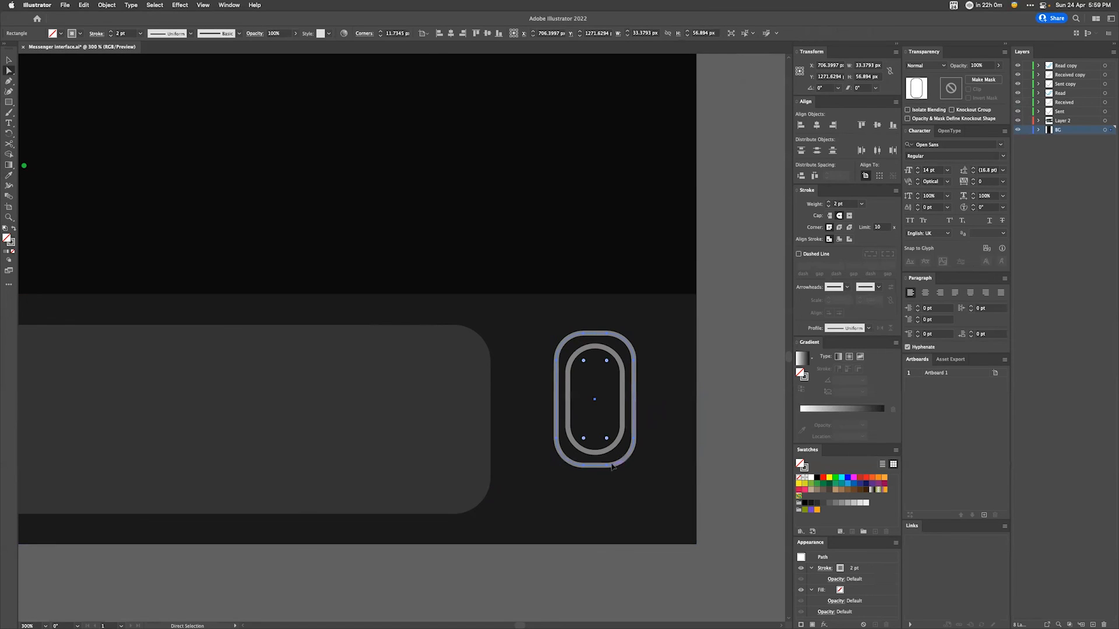
click(607, 467)
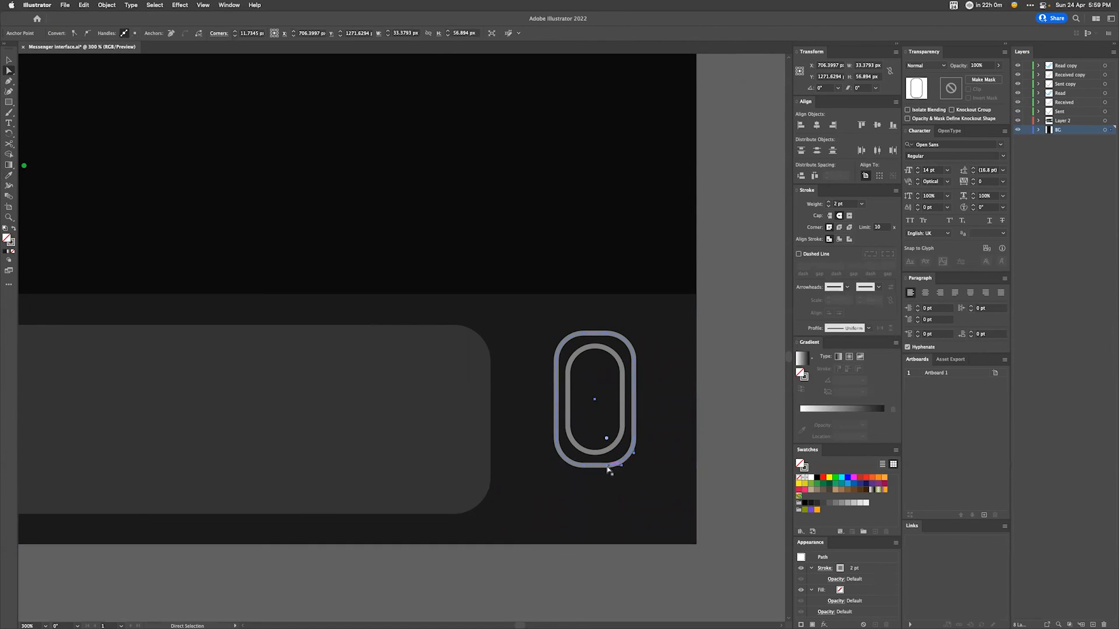
click(610, 467)
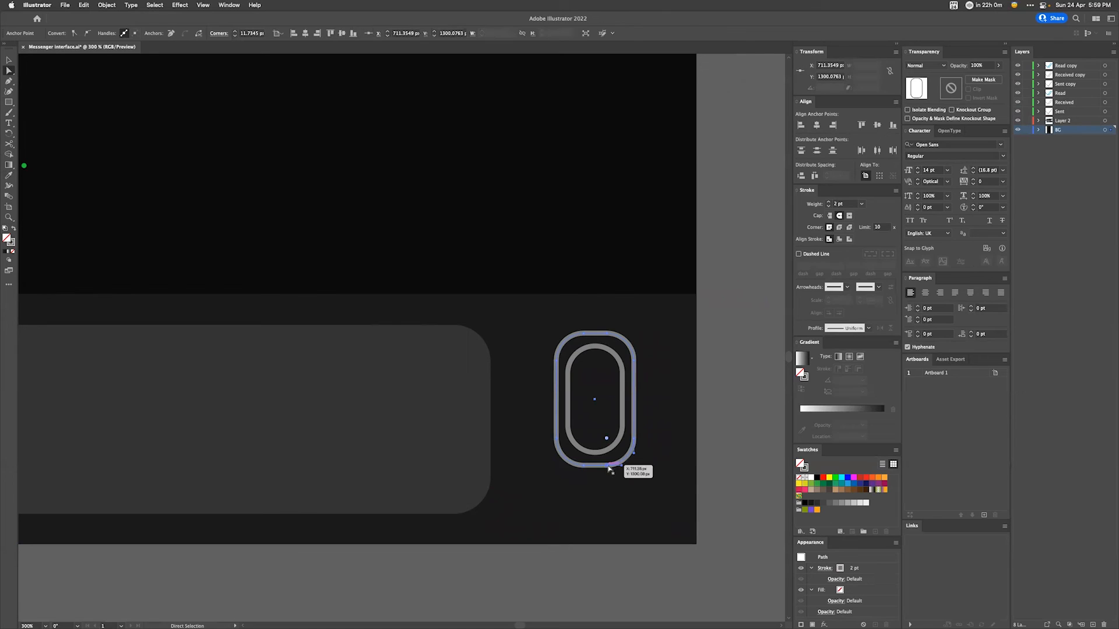
drag(606, 438, 571, 444)
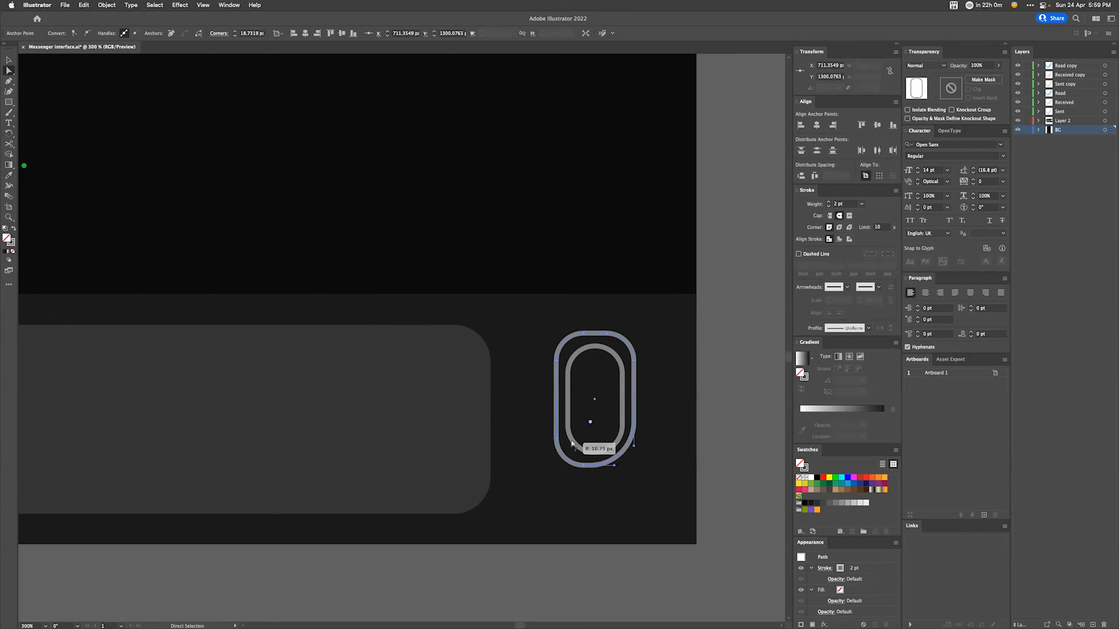
key(super+z)
shift+click(584, 466)
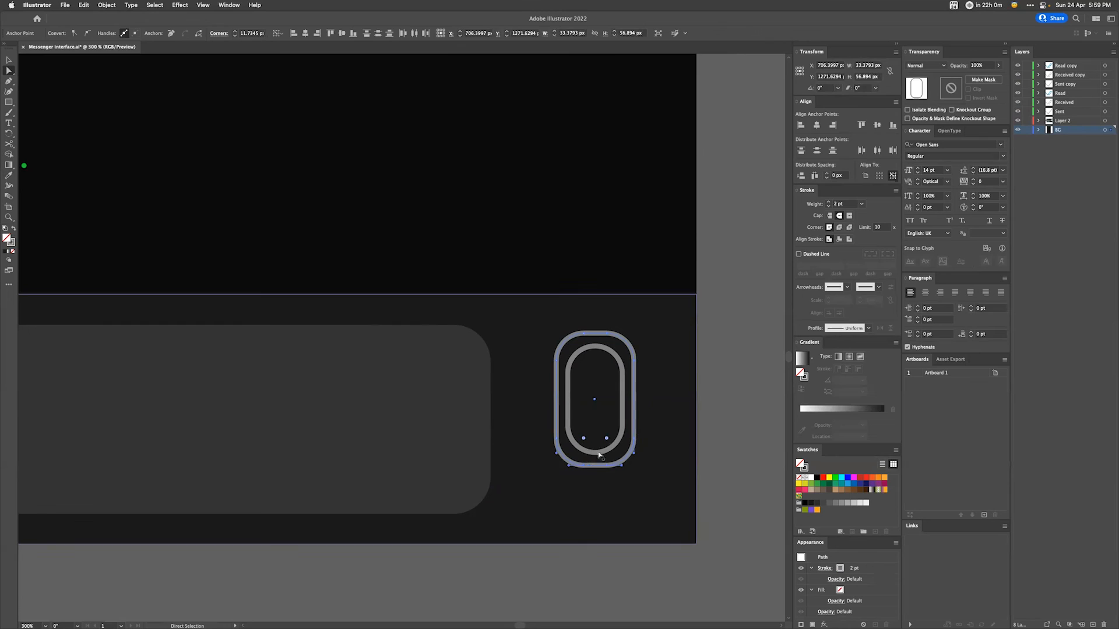
drag(606, 438, 574, 447)
click(732, 467)
Step: Cut the outer capsule on both sides just above its rounded bottom and delete the upper part, keeping the lower arc
click(636, 432)
key(c)
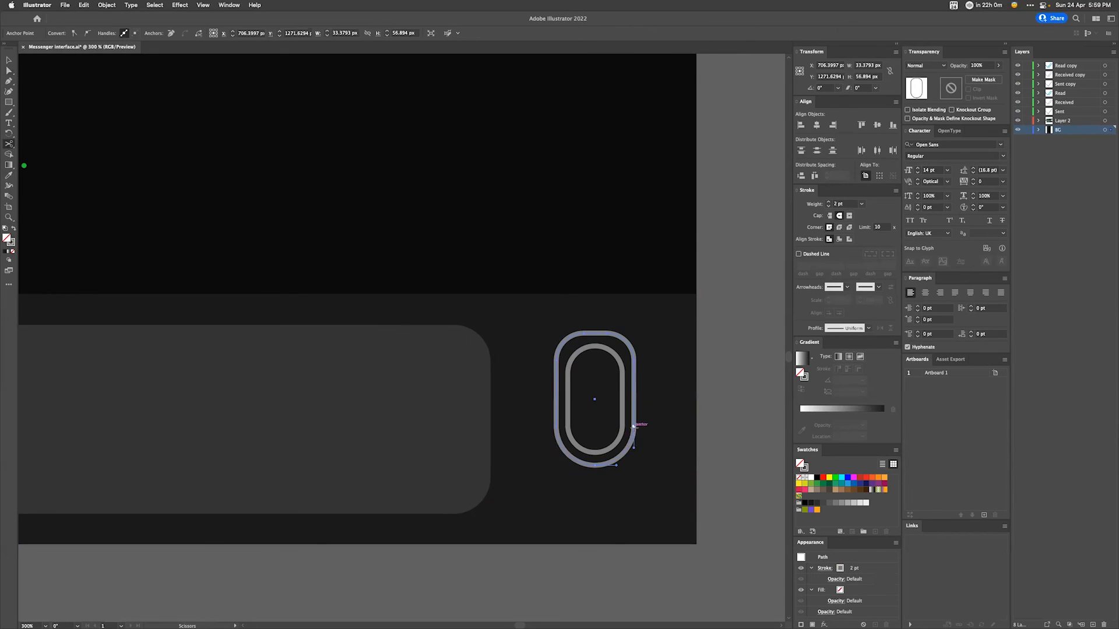
click(633, 426)
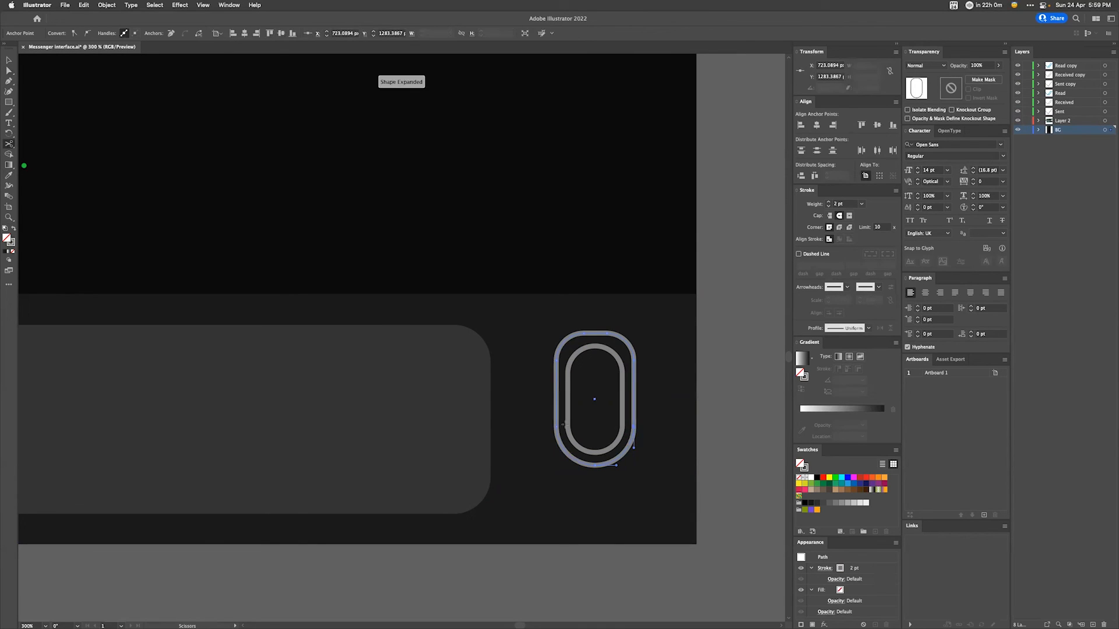
click(556, 426)
key(v)
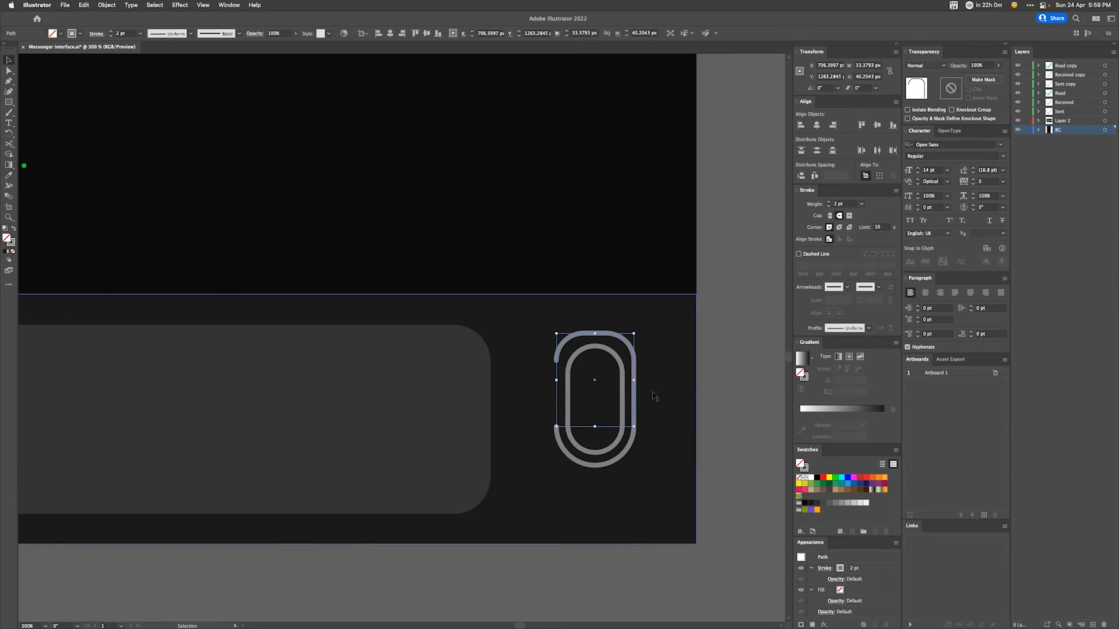
key(Delete)
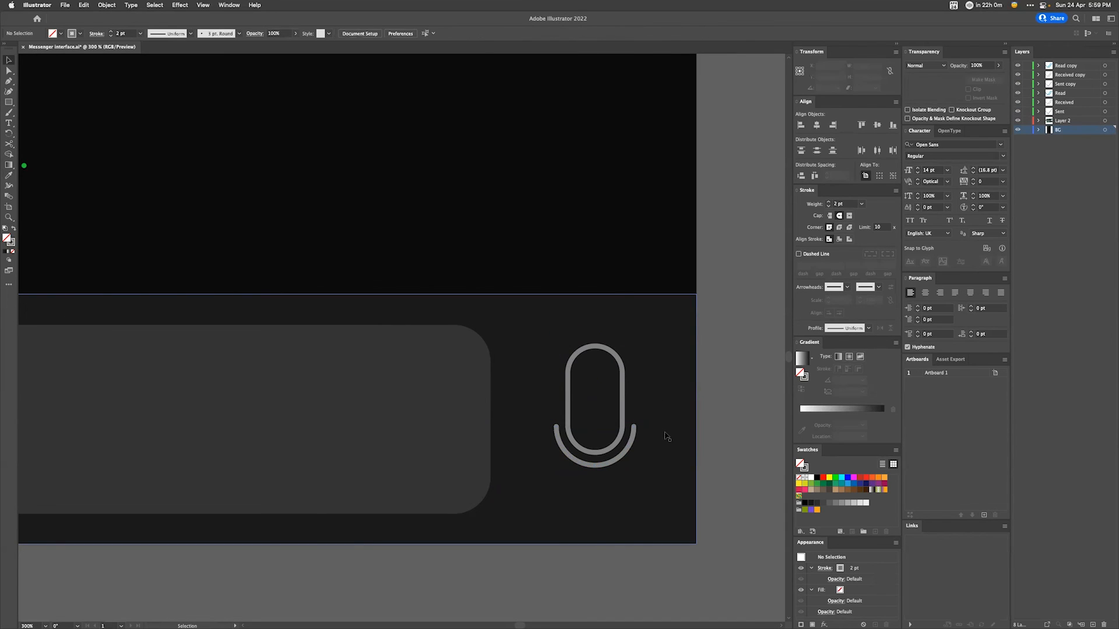
Step: Draw a vertical stem about 14 px long centred below the arc, ending at the arc's lowest point
click(595, 467)
key(p)
click(595, 446)
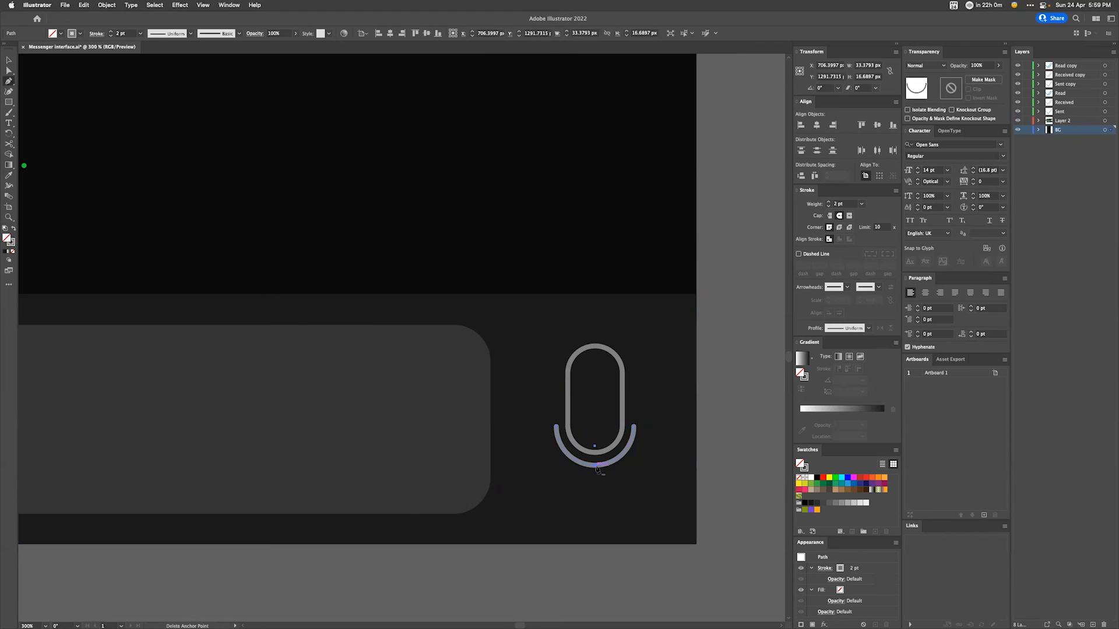
click(595, 499)
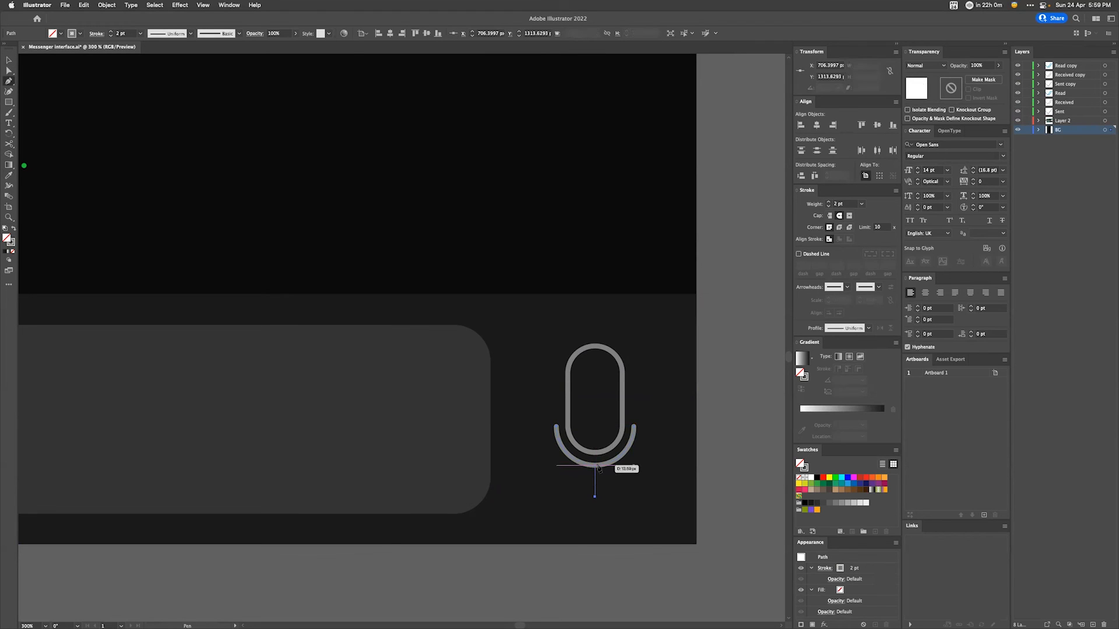
key(v)
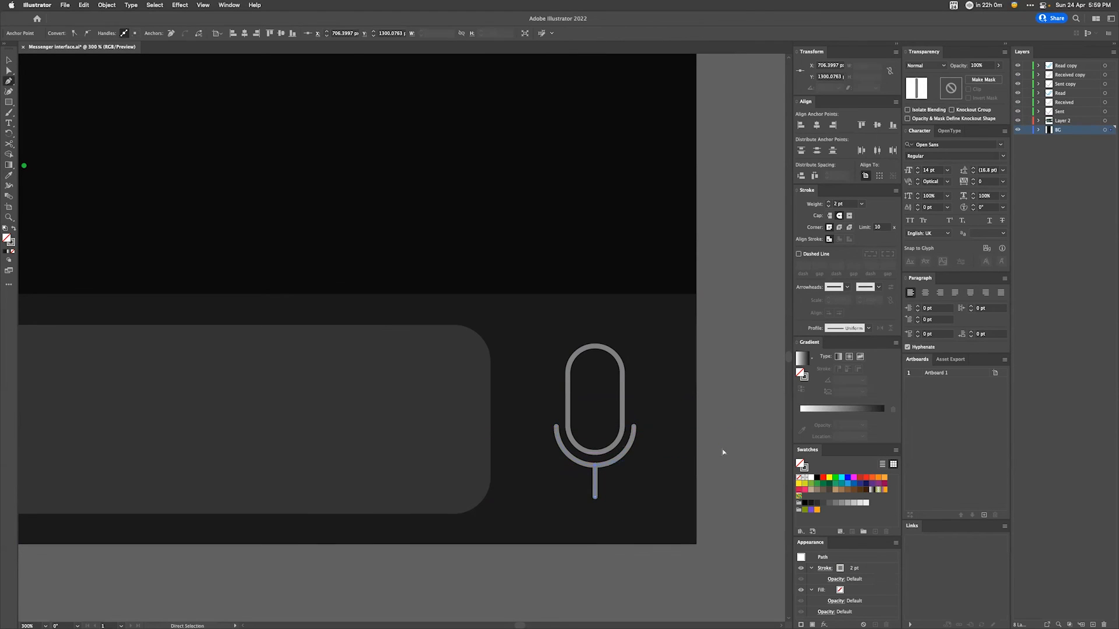
click(724, 452)
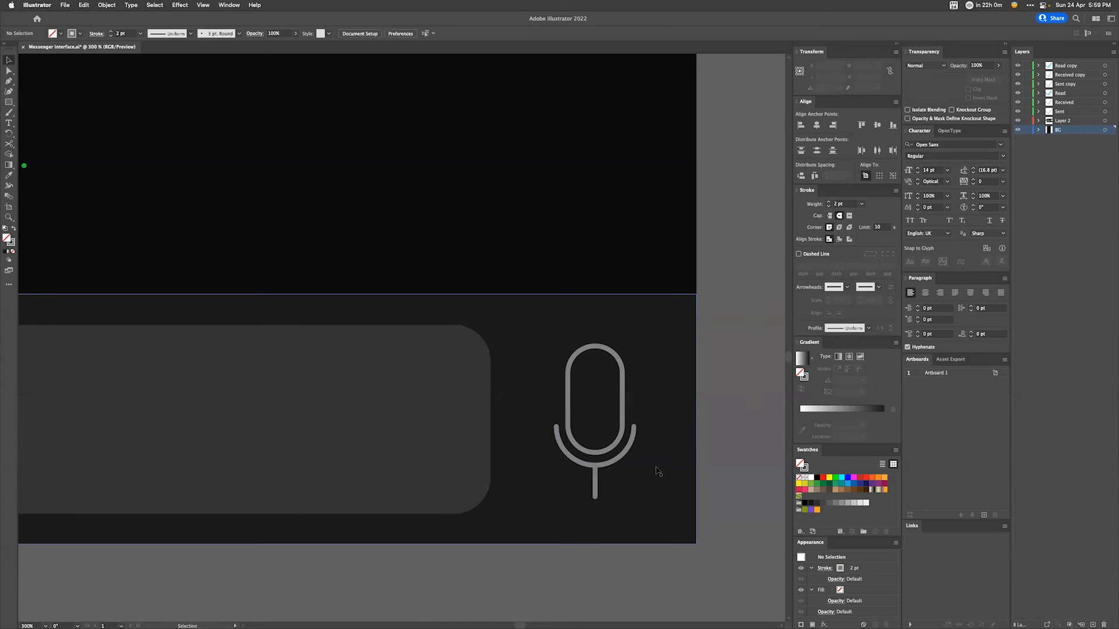
Step: Group the capsule, arc and stem into one microphone icon
click(631, 453)
shift+click(624, 405)
shift+click(595, 492)
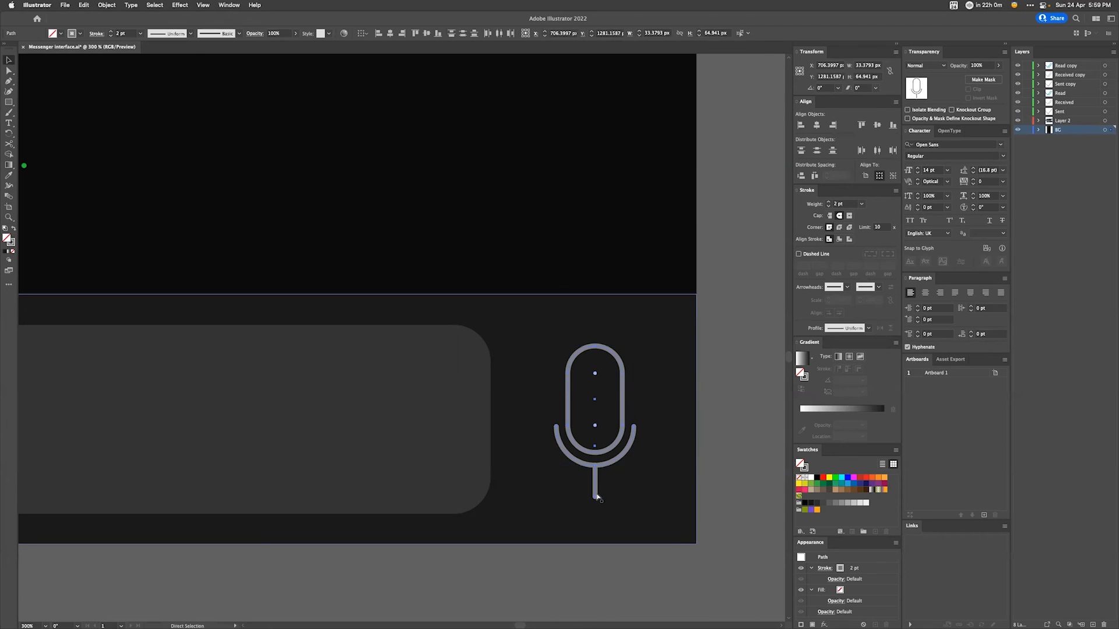
key(ctrl+g)
Step: Scale the microphone icon down to about 28 by 55 px and sample the paperclip's stroke for it
key(ctrl+minus)
key(ctrl+minus)
key(ctrl+minus)
drag(403, 466, 655, 509)
drag(669, 353, 664, 357)
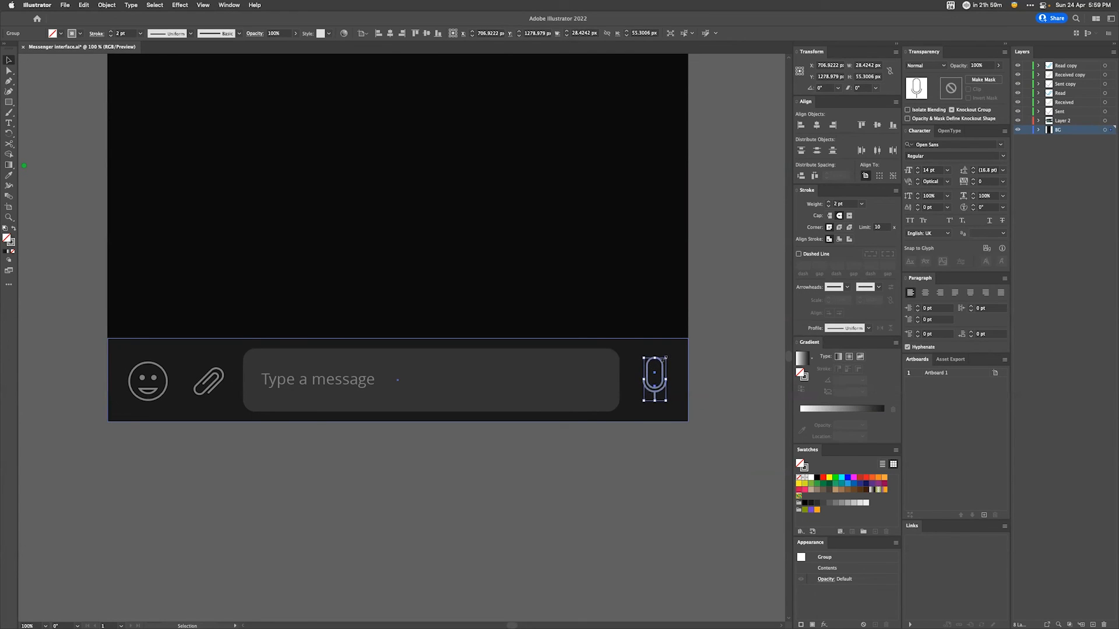
key(i)
click(212, 382)
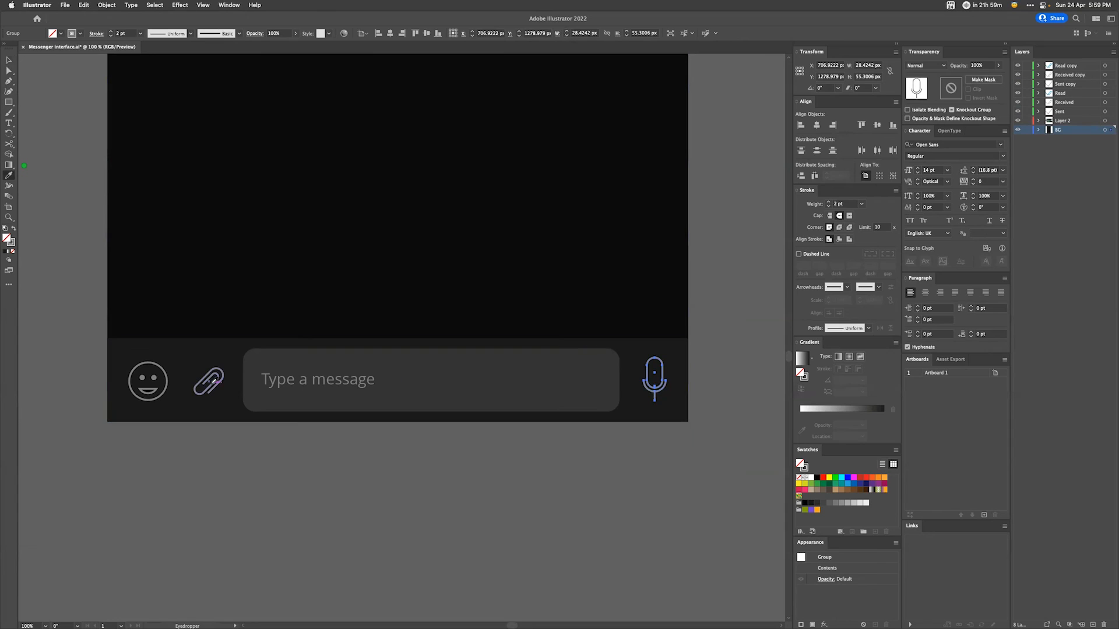
Step: Nudge the paperclip icon horizontally to an X position of about 131 px, between the smiley and the message box
key(v)
click(211, 385)
key(Left)
key(Left)
key(Left)
key(Left)
key(Left)
key(Left)
key(Left)
key(Left)
key(Left)
key(Left)
key(Left)
key(Left)
key(Left)
key(Left)
key(Left)
key(Left)
key(Left)
key(Left)
key(Left)
key(Left)
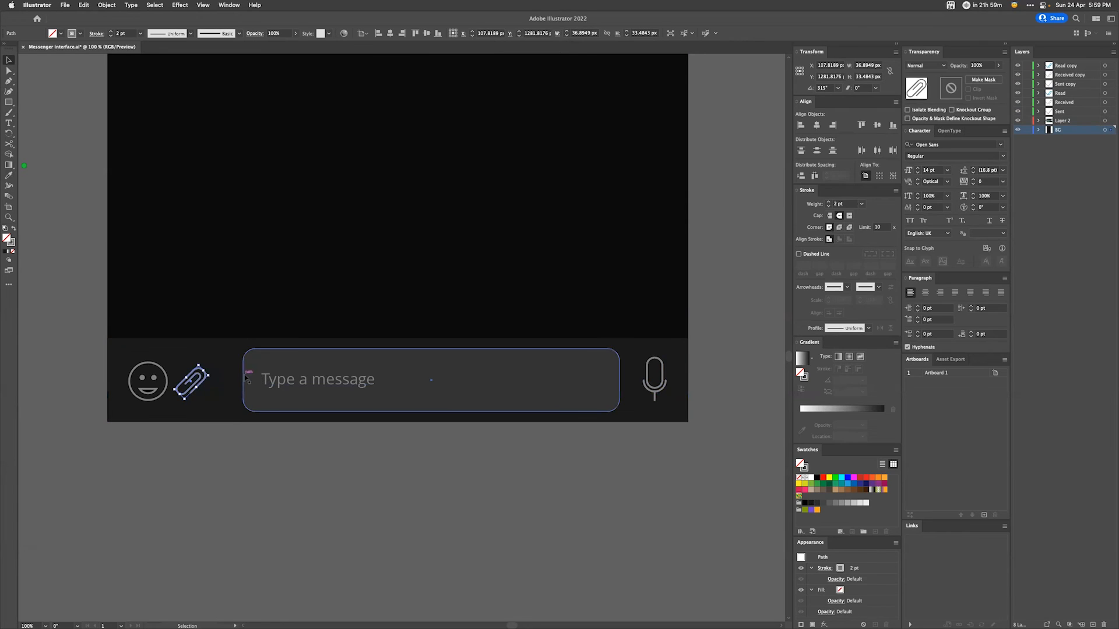
key(Right)
key(Right)
key(Right)
key(shift+Right)
key(shift+Right)
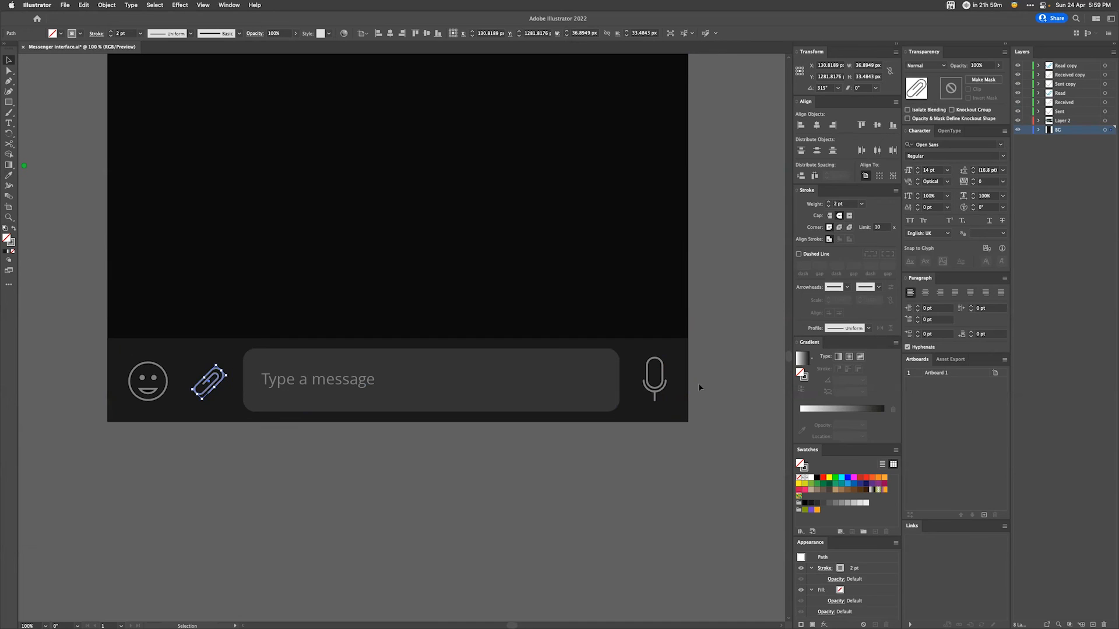
Step: Centre the microphone icon vertically on the footer bar
click(672, 384)
click(673, 383)
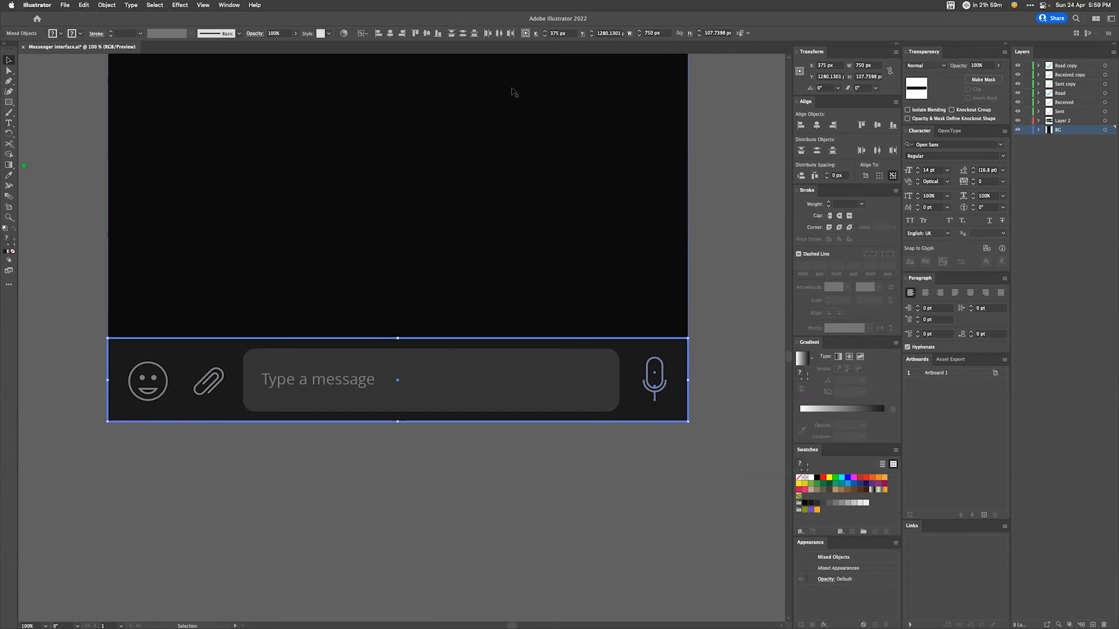
click(425, 33)
click(721, 344)
key(ctrl+minus)
key(ctrl+minus)
key(ctrl+minus)
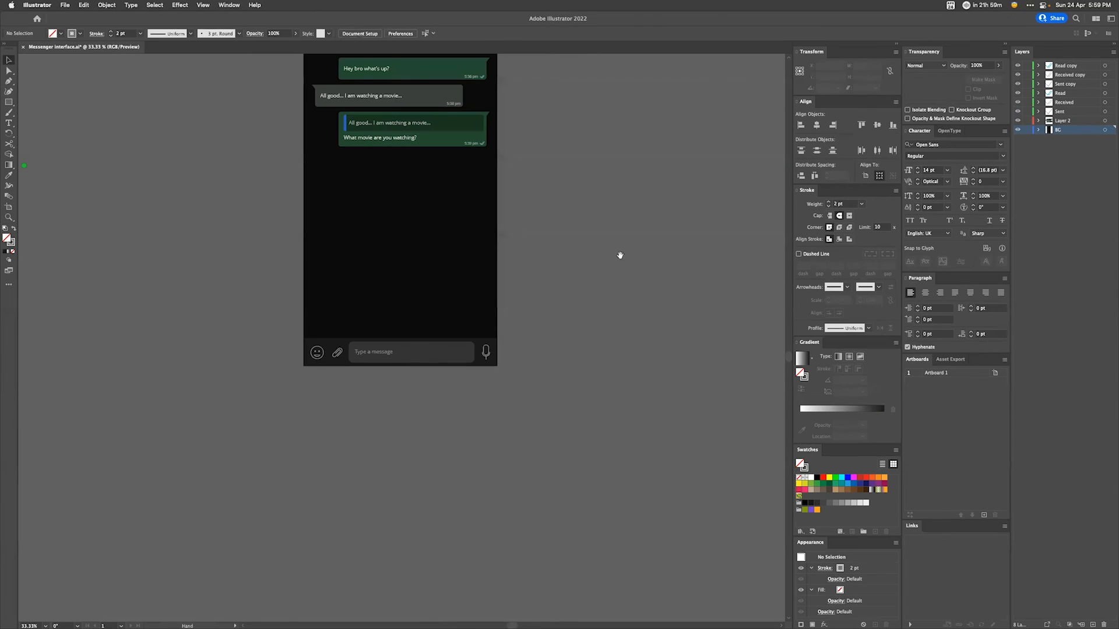
scroll(617, 321, up, 4)
key(ctrl+plus)
key(v)
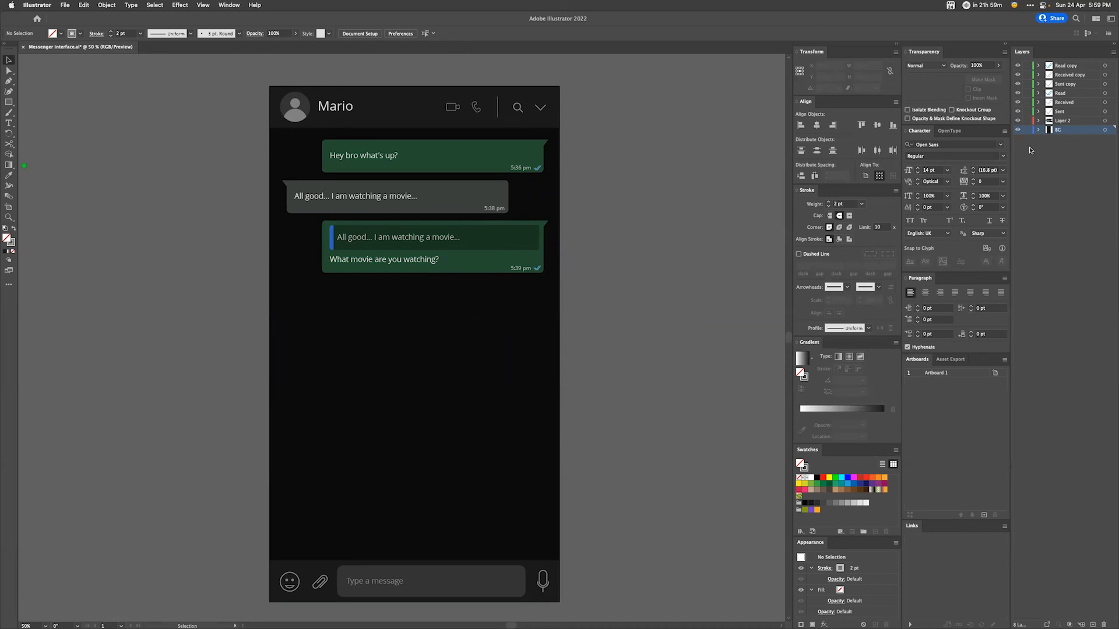
Step: Lock the BG layer and hide the Sent, Received and Read layers with their copies, leaving Layer 2 visible
click(1066, 121)
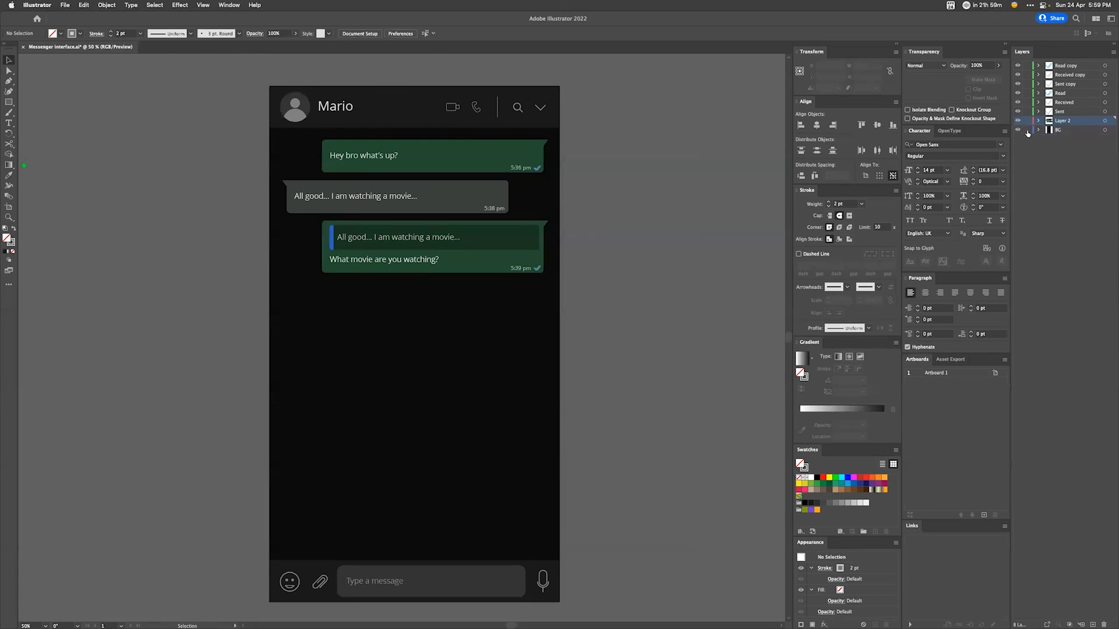
drag(1018, 121, 1019, 70)
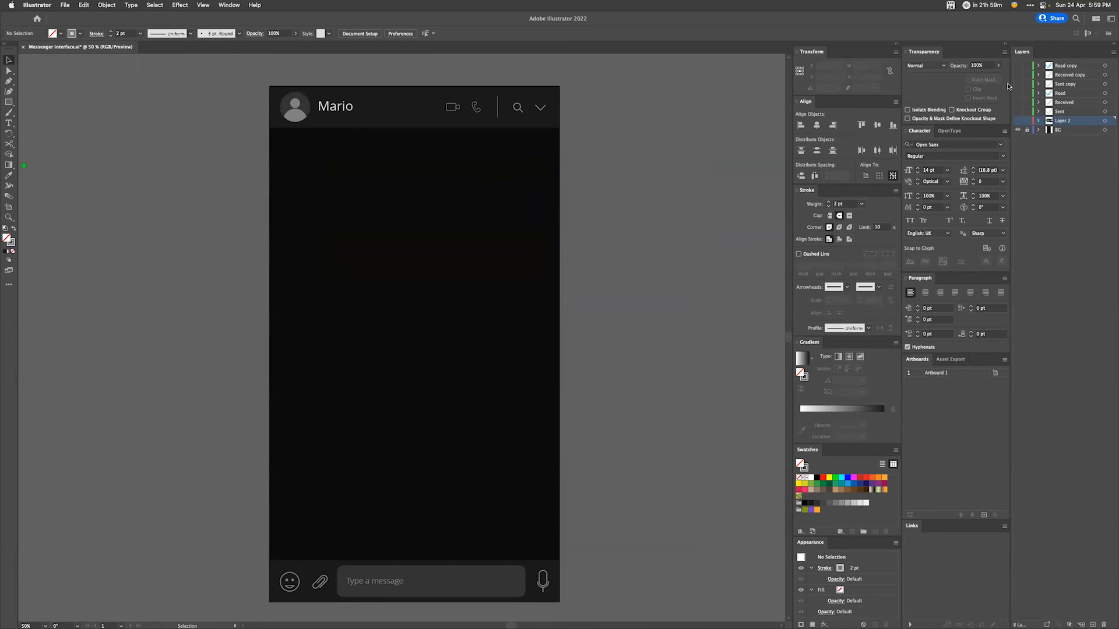
click(1017, 112)
drag(1017, 66, 1019, 114)
click(1017, 120)
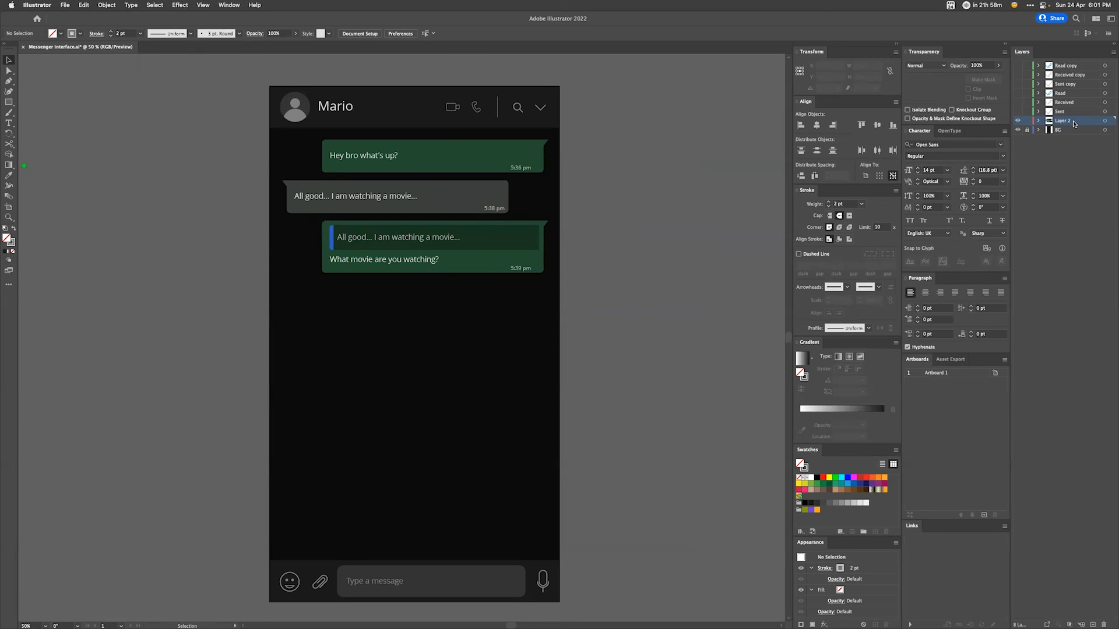
click(382, 158)
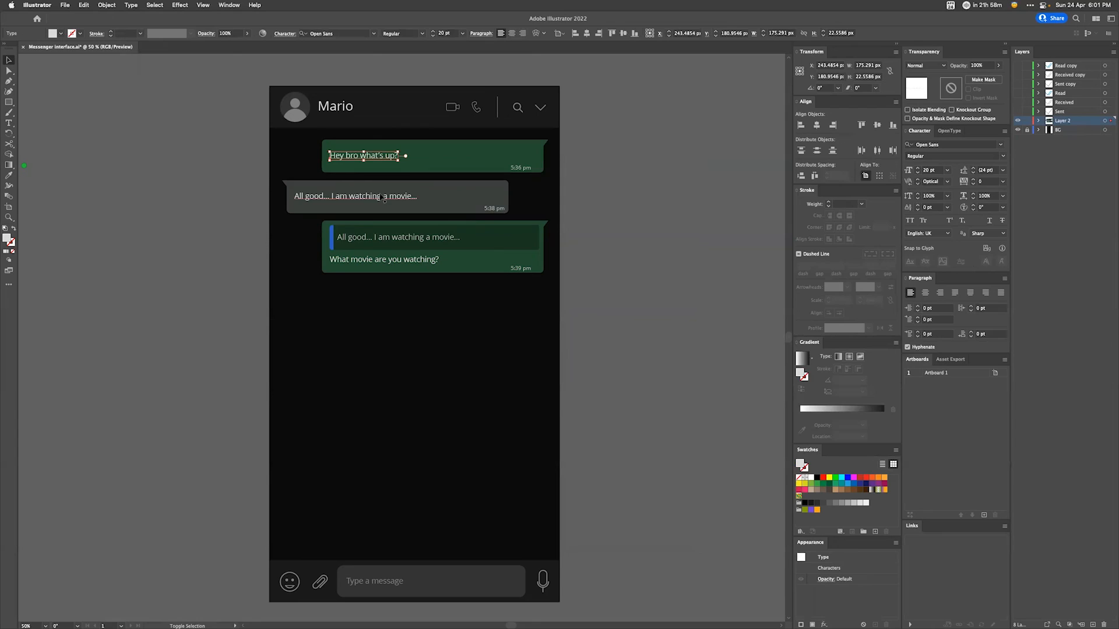
key(a)
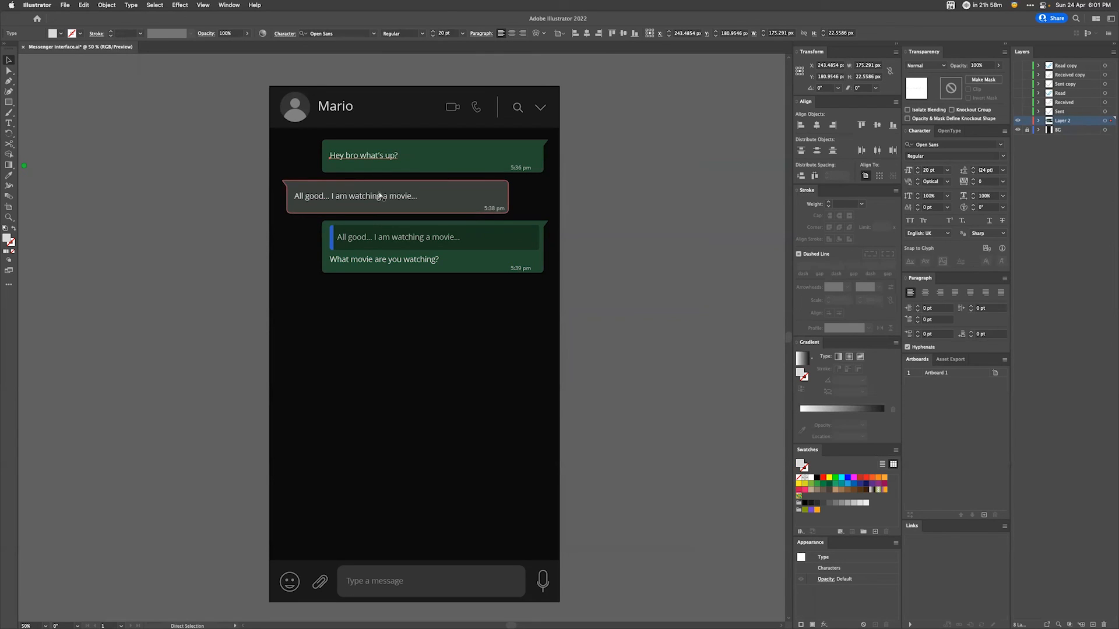
key(v)
click(402, 447)
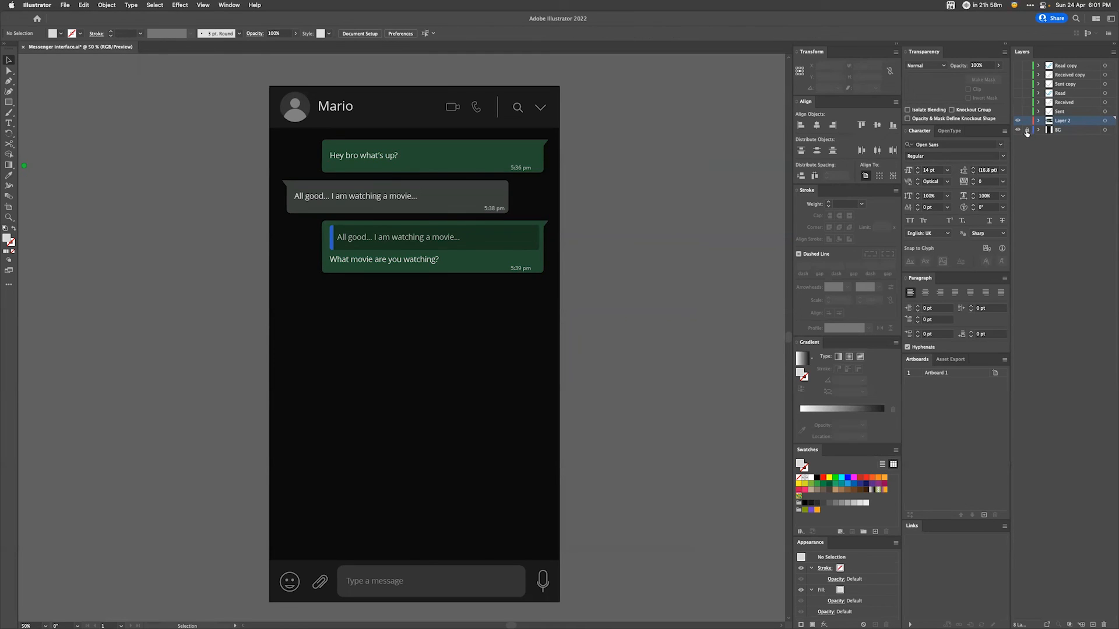
Step: Move the "Type a message" text from the BG layer to the same place on a new layer named "type area"
click(403, 583)
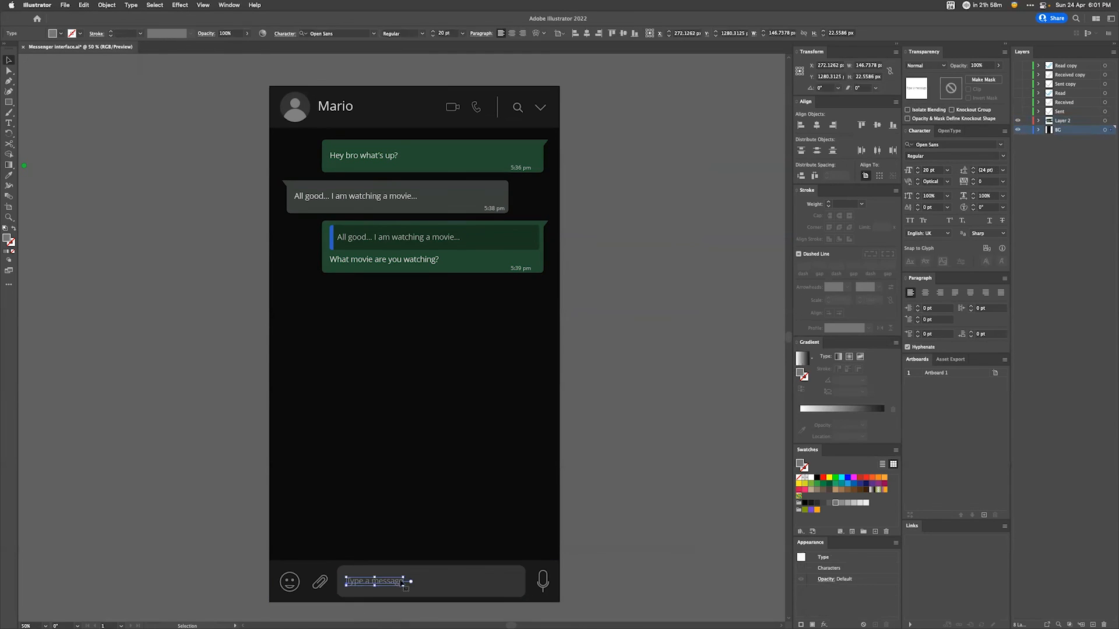
key(Delete)
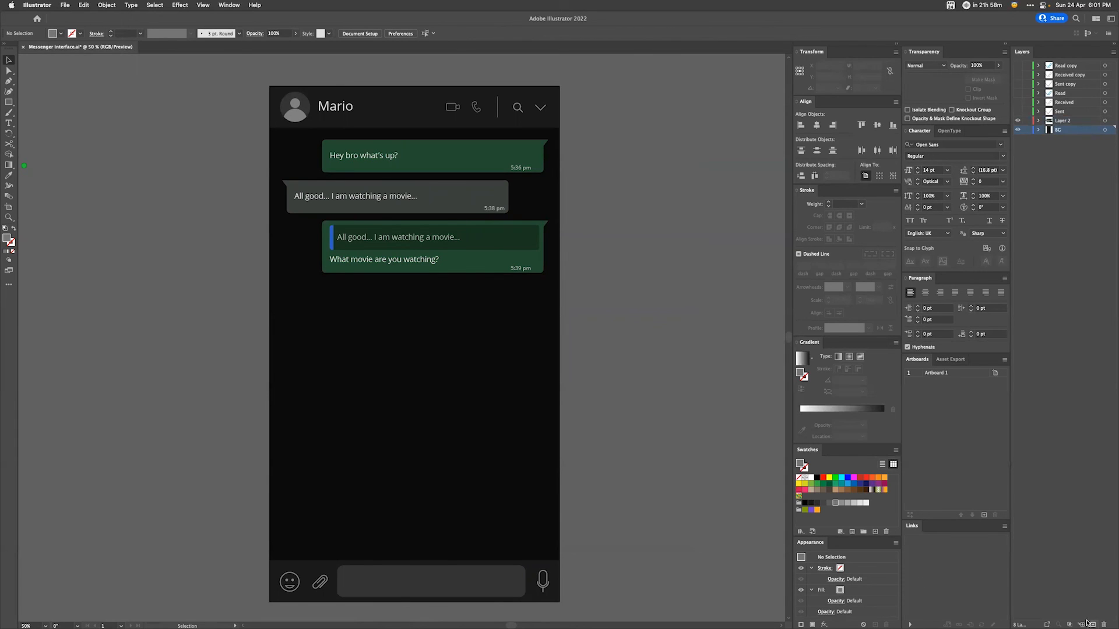
click(1091, 623)
double_click(1062, 130)
text(type area)
key(Return)
key(super+shift+v)
click(633, 383)
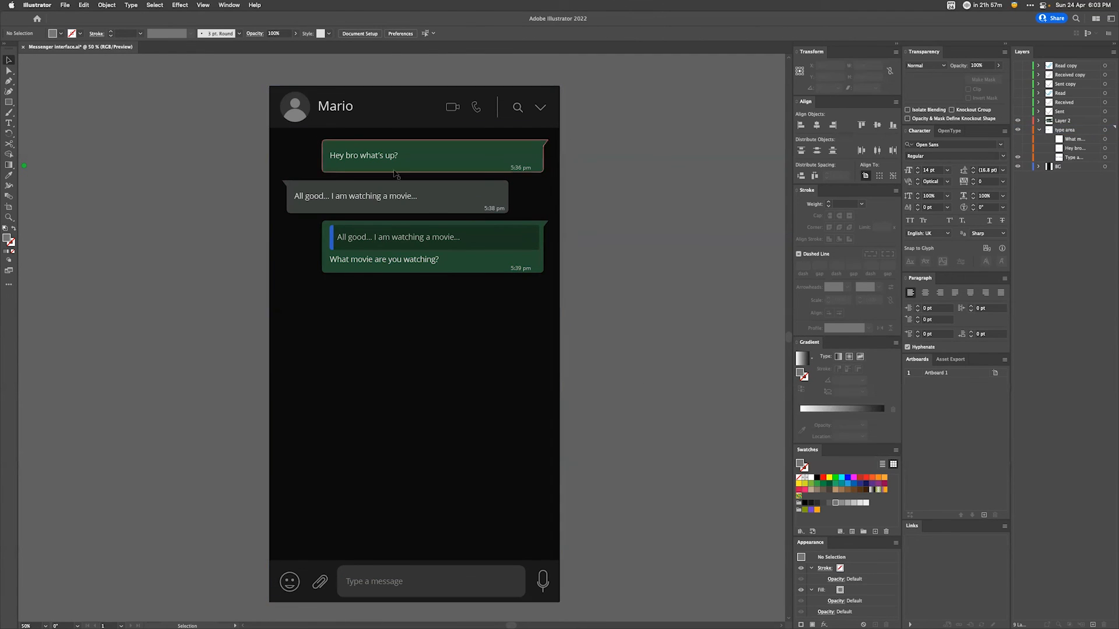
Step: Move the green "Hey bro what's up?" bubble with its text and time in place onto a new layer named "message 1"
click(358, 156)
shift+click(436, 171)
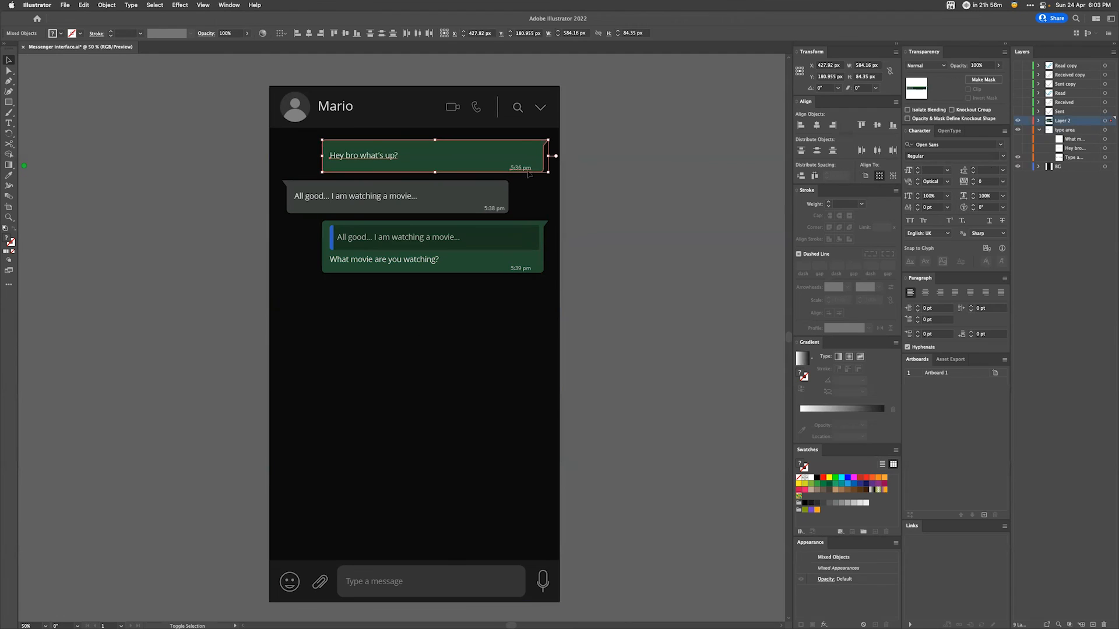
key(Delete)
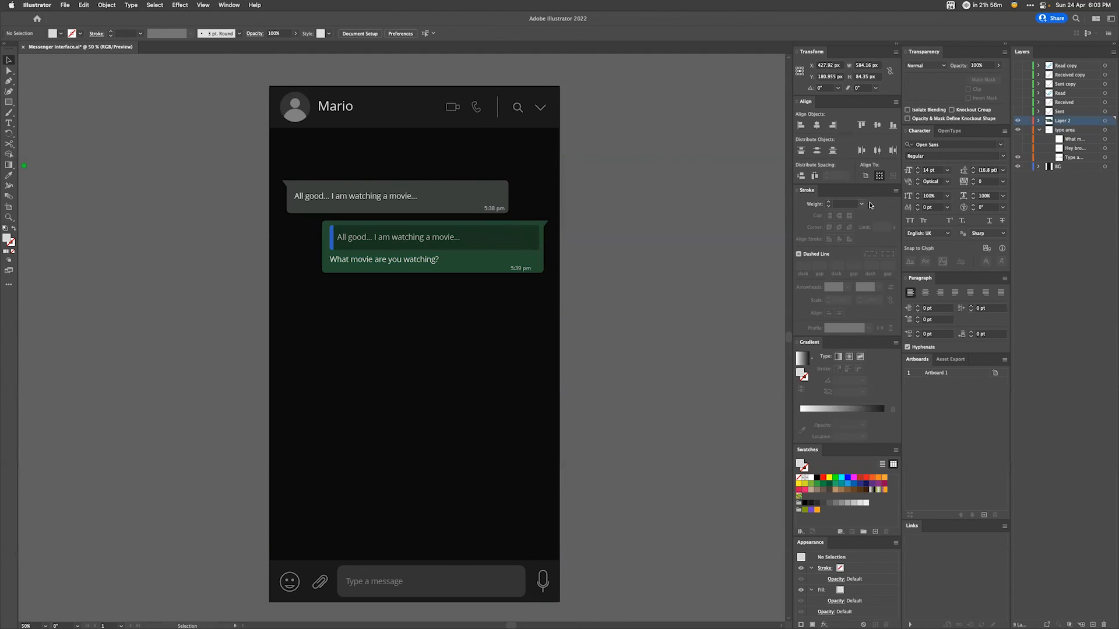
click(1092, 624)
double_click(1061, 122)
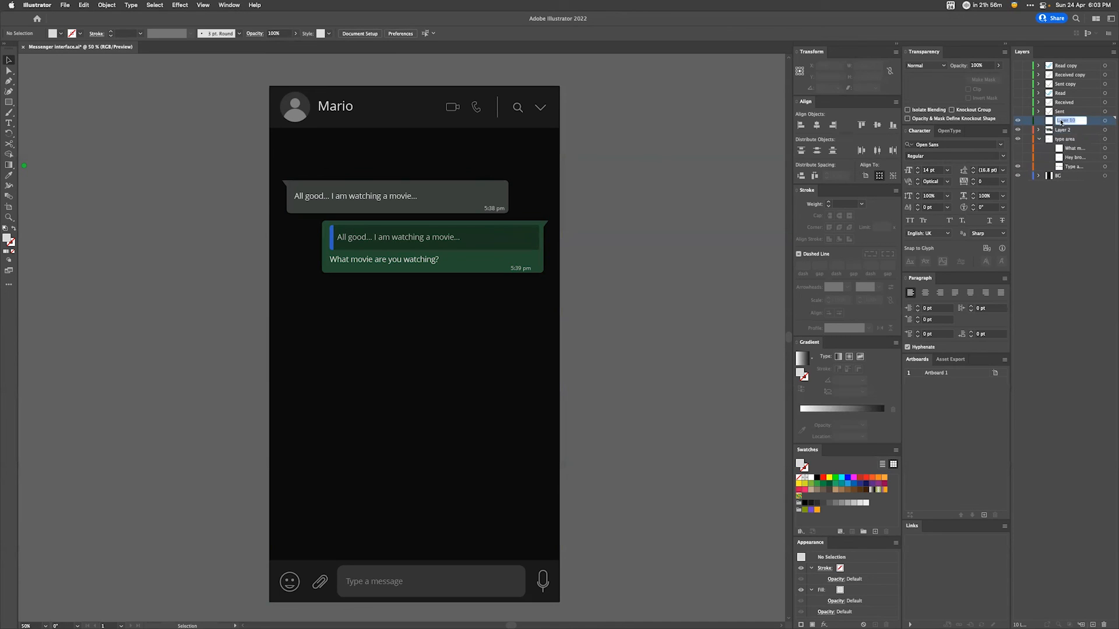
text(messag)
key(Return)
click(1104, 121)
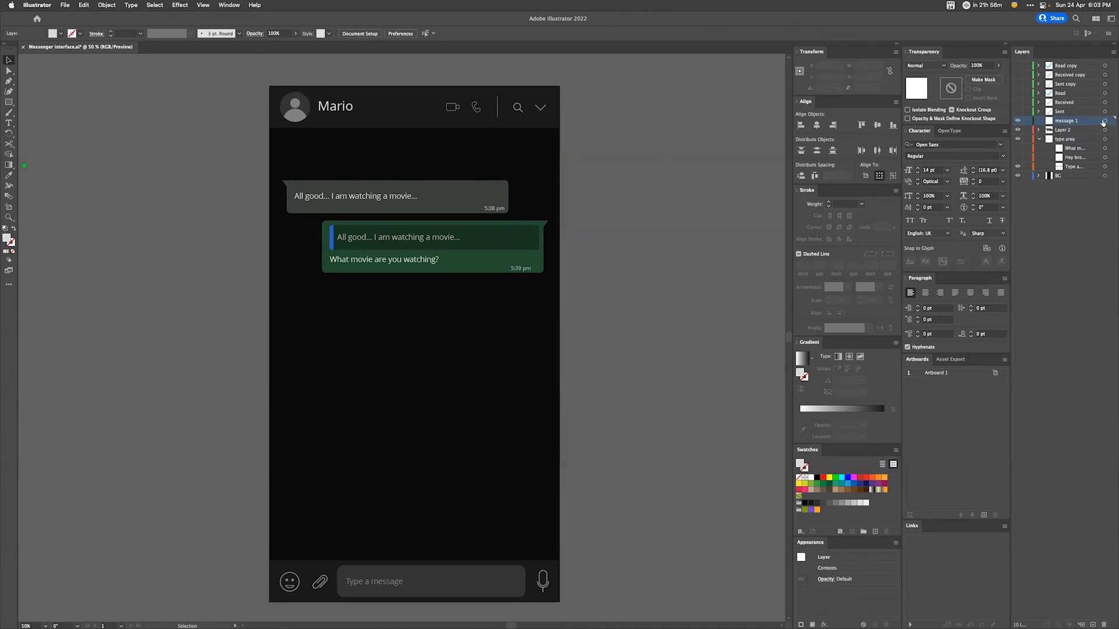
Step: Move the grey "All good... I am watching a movie..." bubble with its text and time in place onto a new layer named "message 2"
click(477, 206)
shift+click(494, 208)
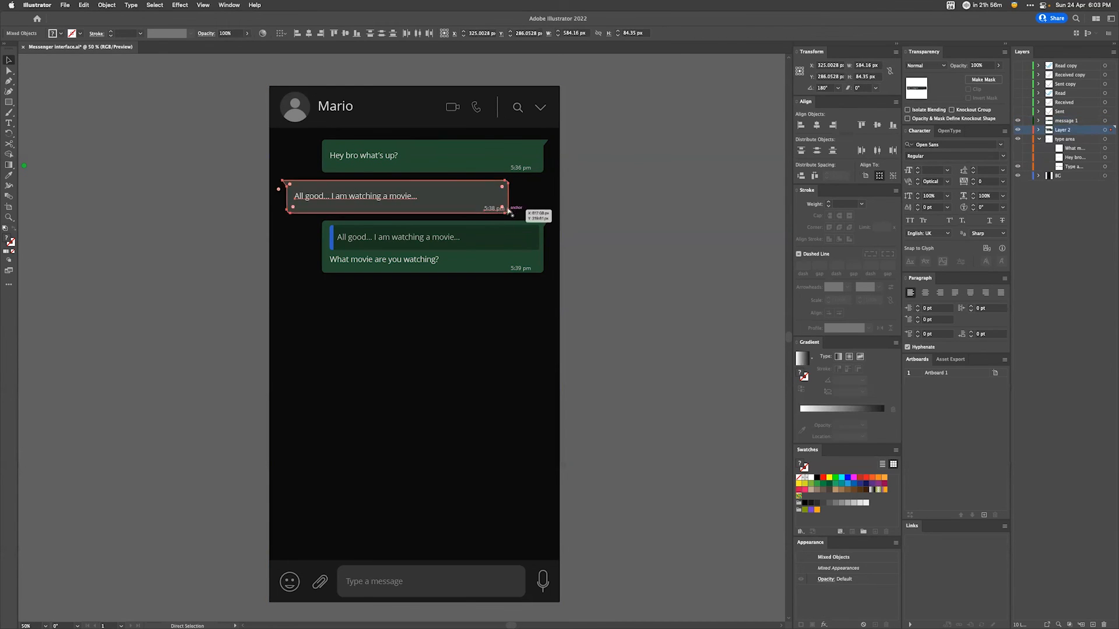
key(super+x)
click(1091, 623)
double_click(1063, 129)
text(message 2)
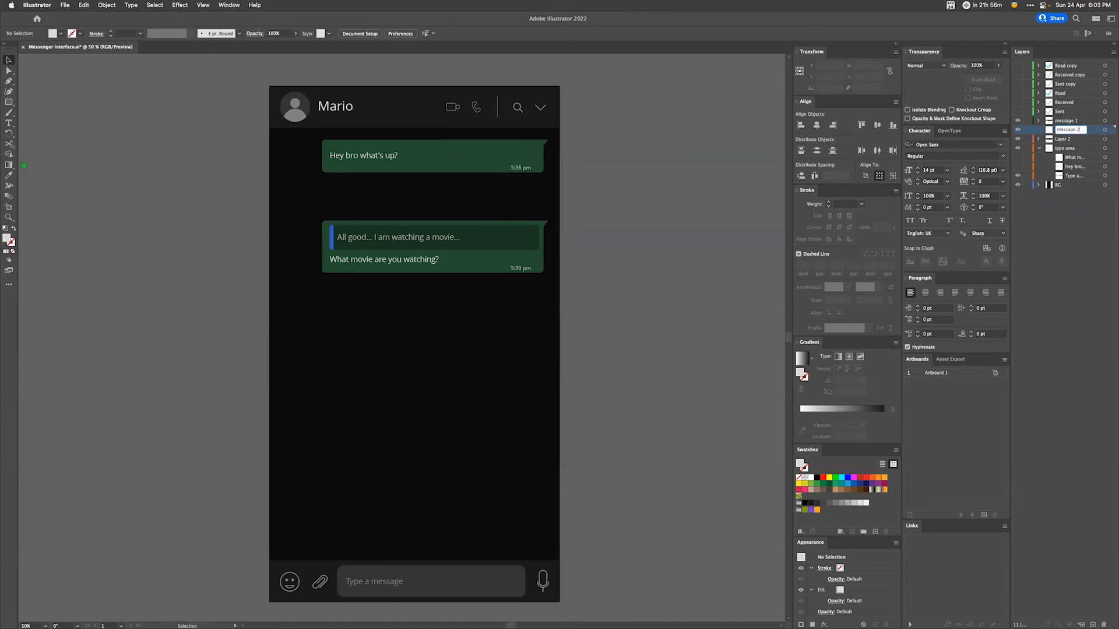
key(Return)
click(1105, 129)
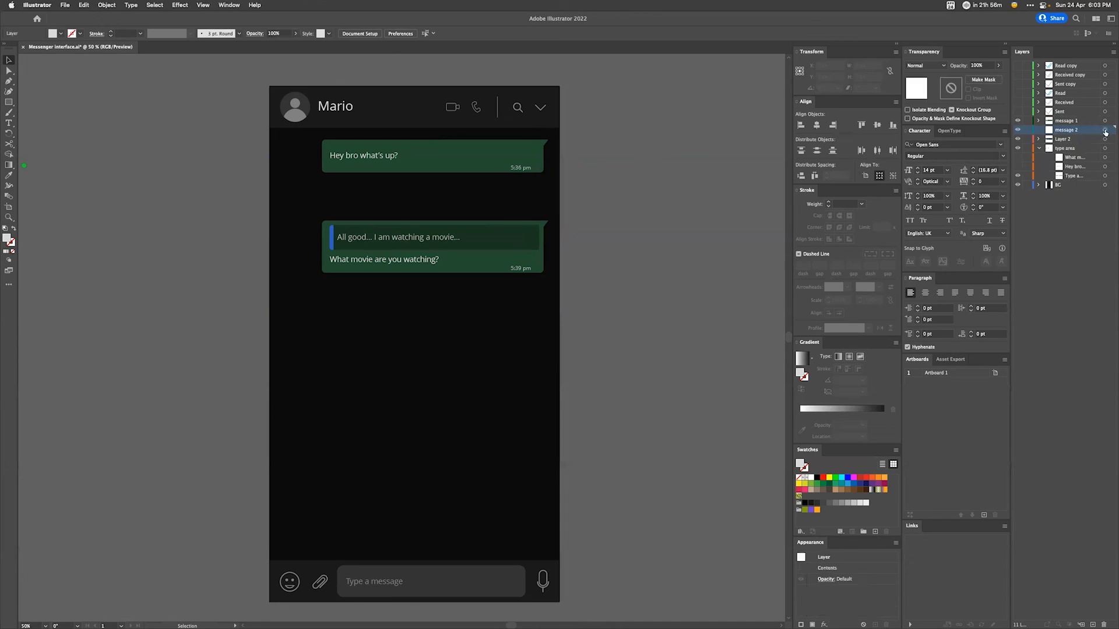
key(super+shift+v)
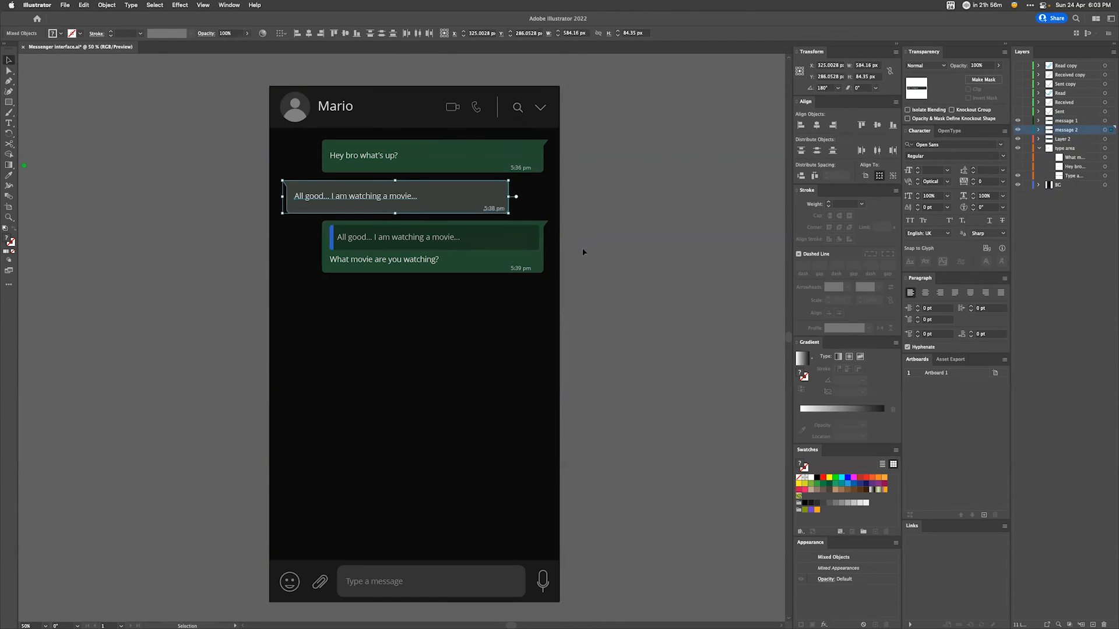
click(621, 310)
Step: Move the green quoted-reply bubble "What movie are you watching?" with its contents in place onto a new layer named "message 3"
drag(560, 305, 306, 219)
shift+click(274, 256)
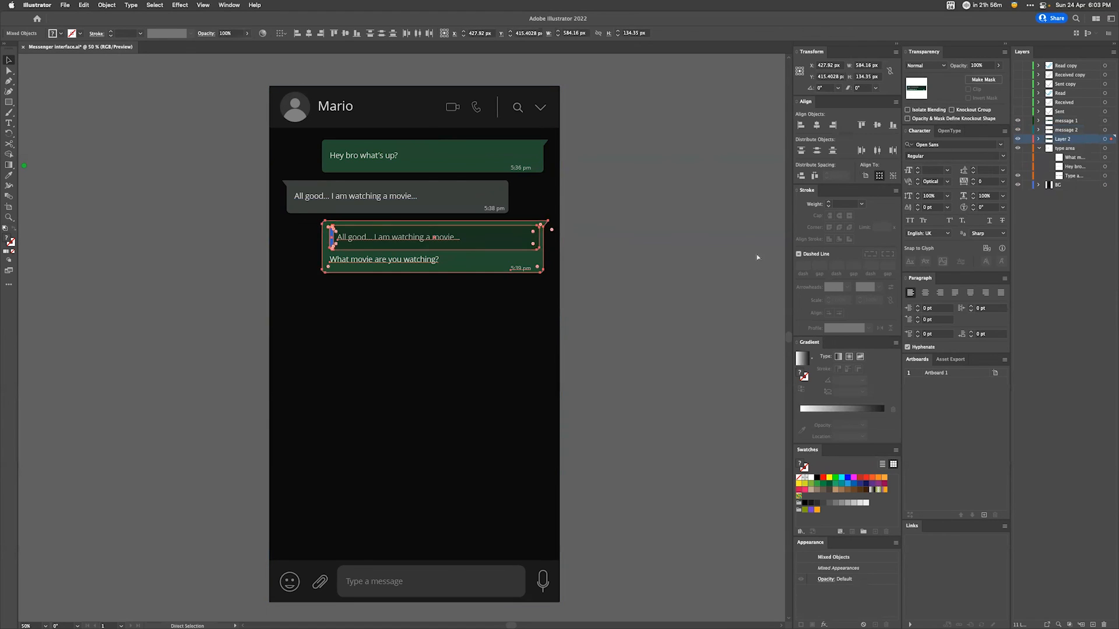
key(Delete)
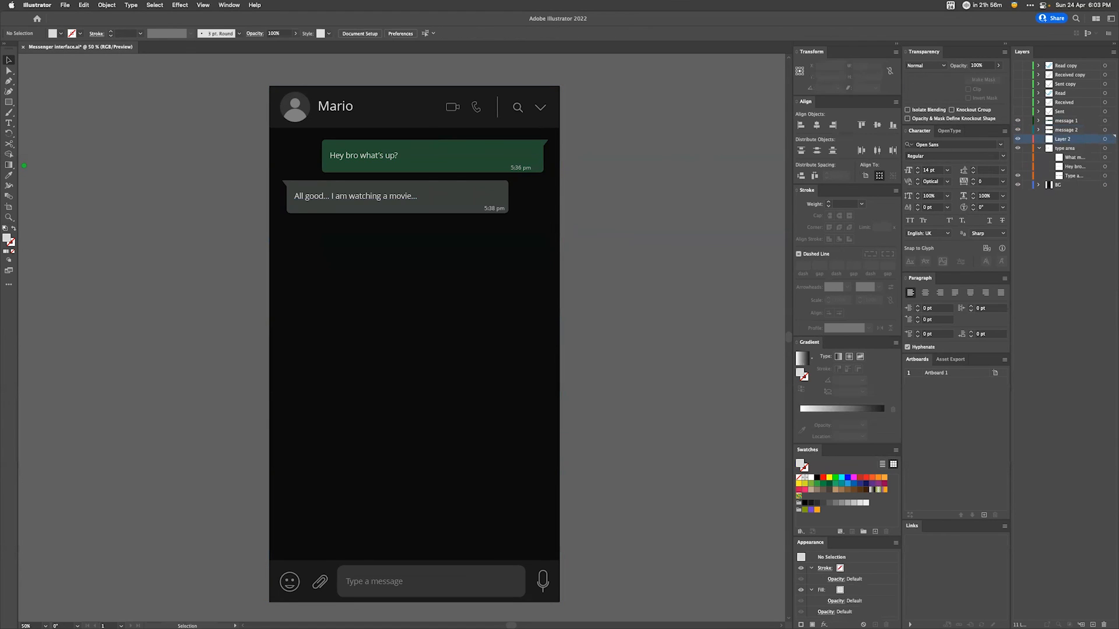
click(1093, 623)
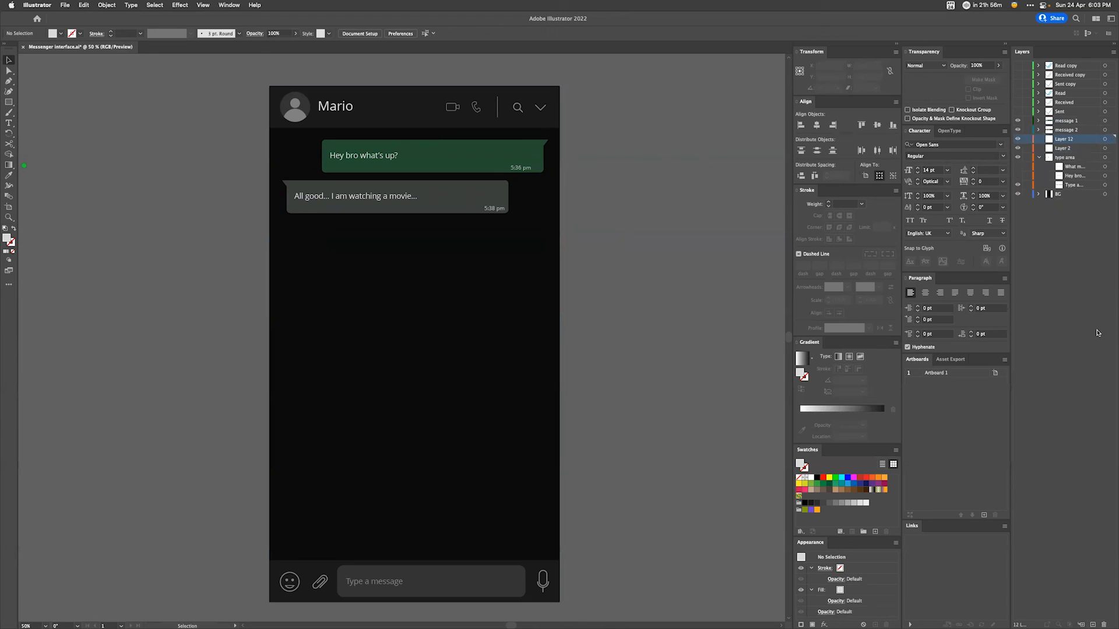
double_click(1063, 140)
text(message 3)
key(Return)
key(super+shift+v)
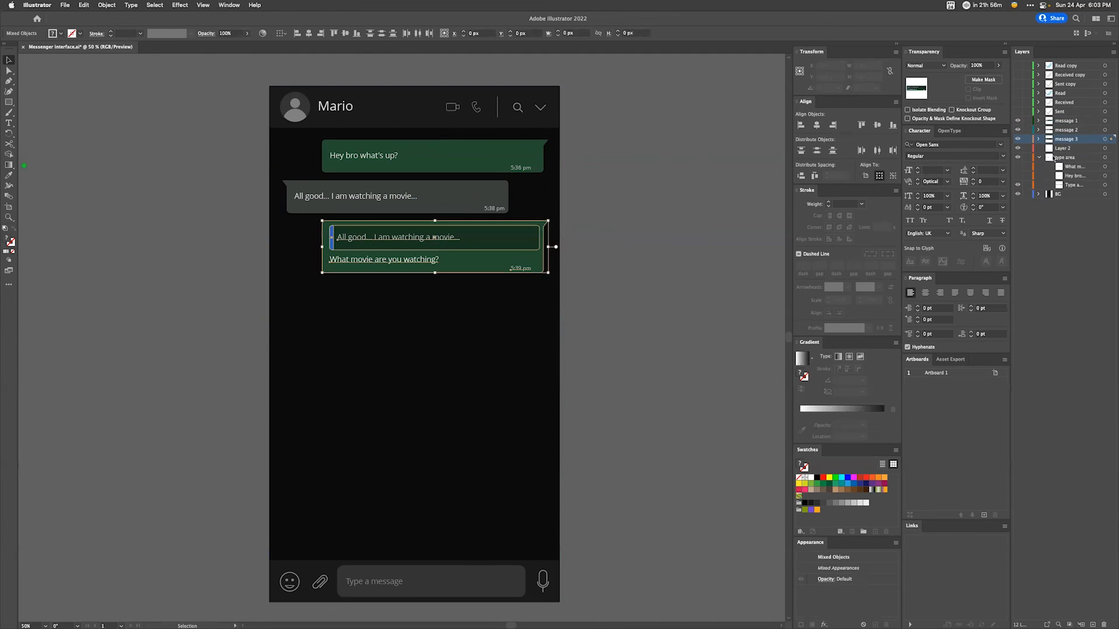
click(648, 263)
Step: Show all the Sent, Received and Read layers with their copies, and delete the empty Layer 2
click(1035, 149)
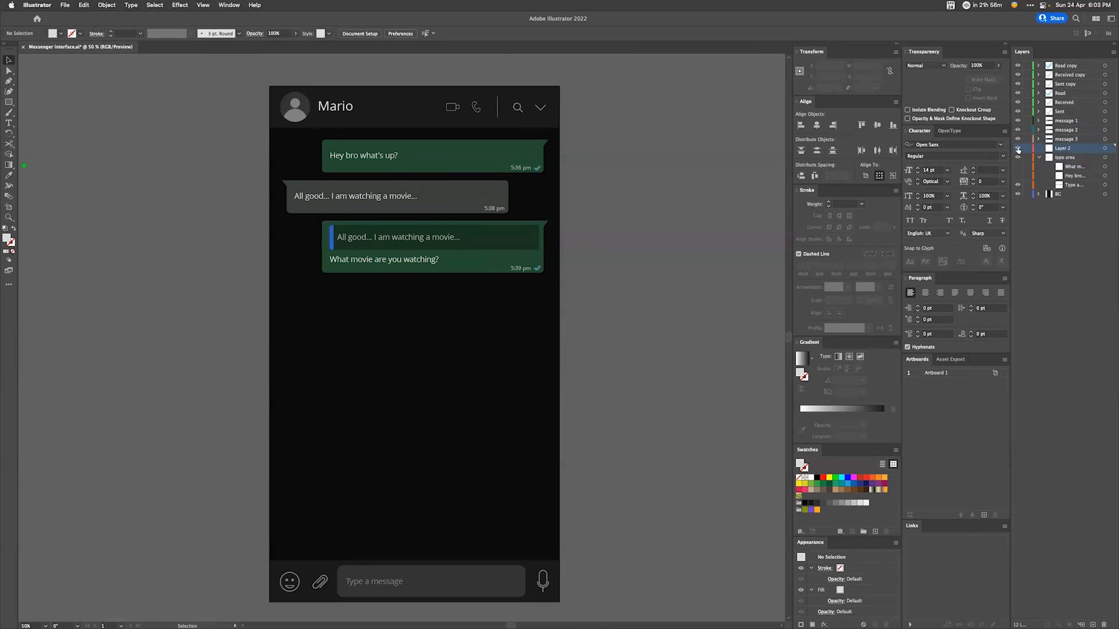
alt+click(1017, 149)
alt+click(1018, 149)
click(1106, 150)
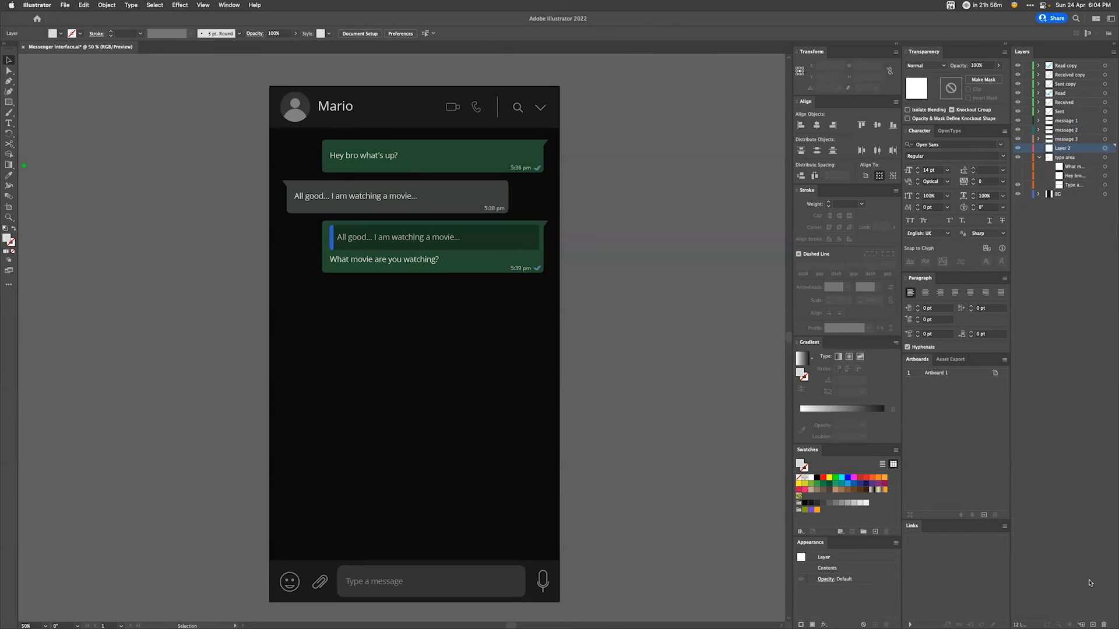
click(1103, 624)
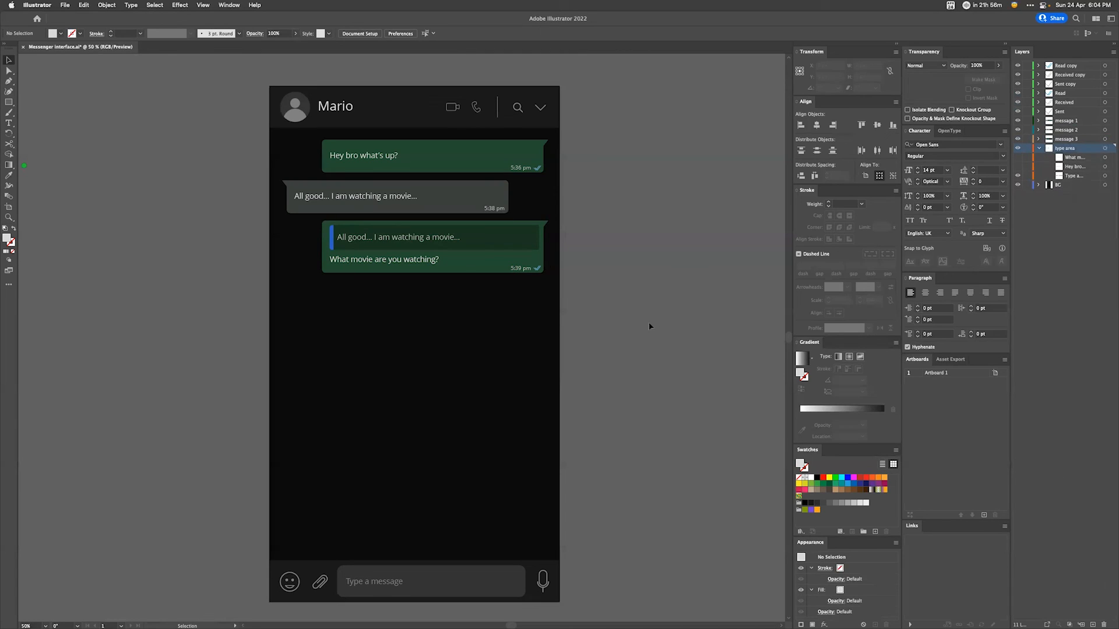
Step: Create a new layer named "quoted text" directly above the BG layer
click(337, 199)
mouse_move(479, 192)
mouse_down()
mouse_move(501, 194)
mouse_move(476, 194)
mouse_up()
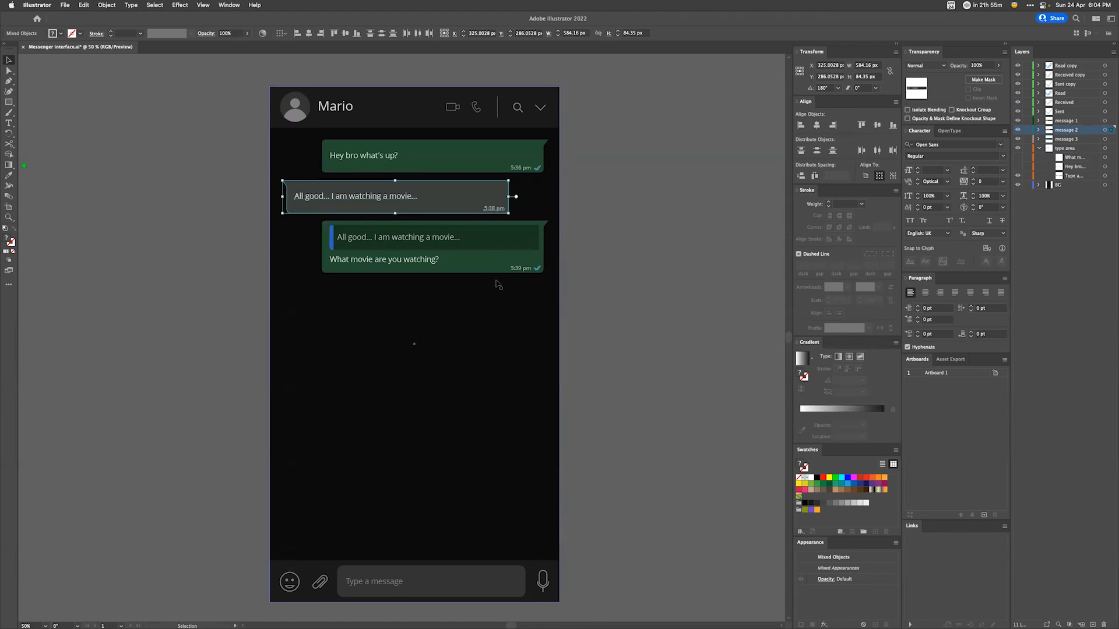
click(532, 578)
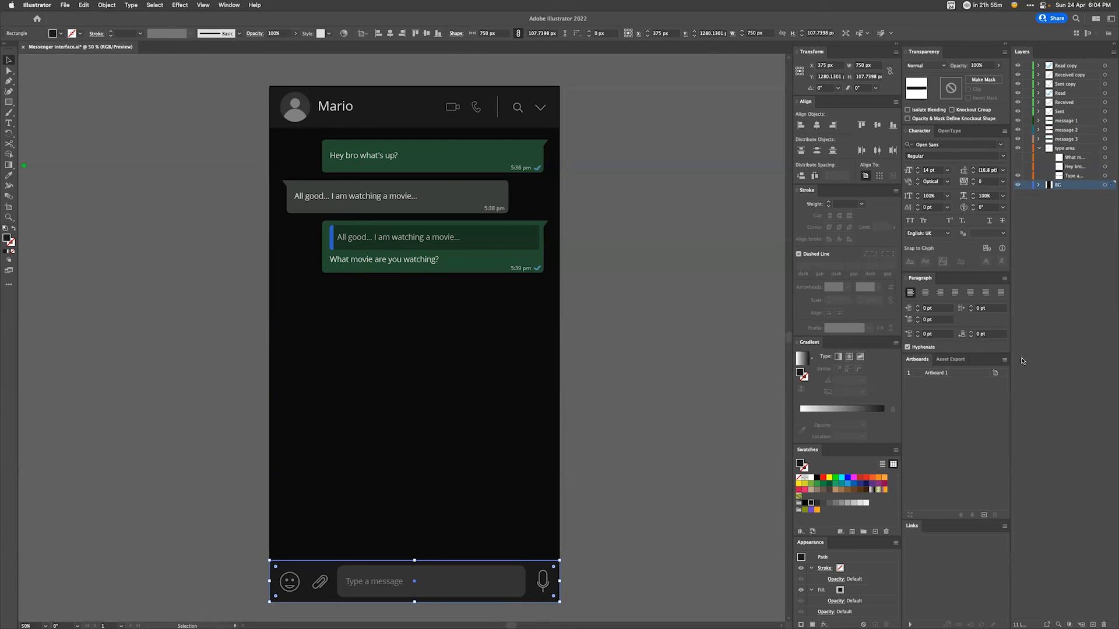
click(1091, 623)
double_click(1066, 185)
text(quoted text)
key(Return)
Step: Duplicate the footer bar rectangle and place the copy directly above the original footer bar
click(1027, 194)
key(super+z)
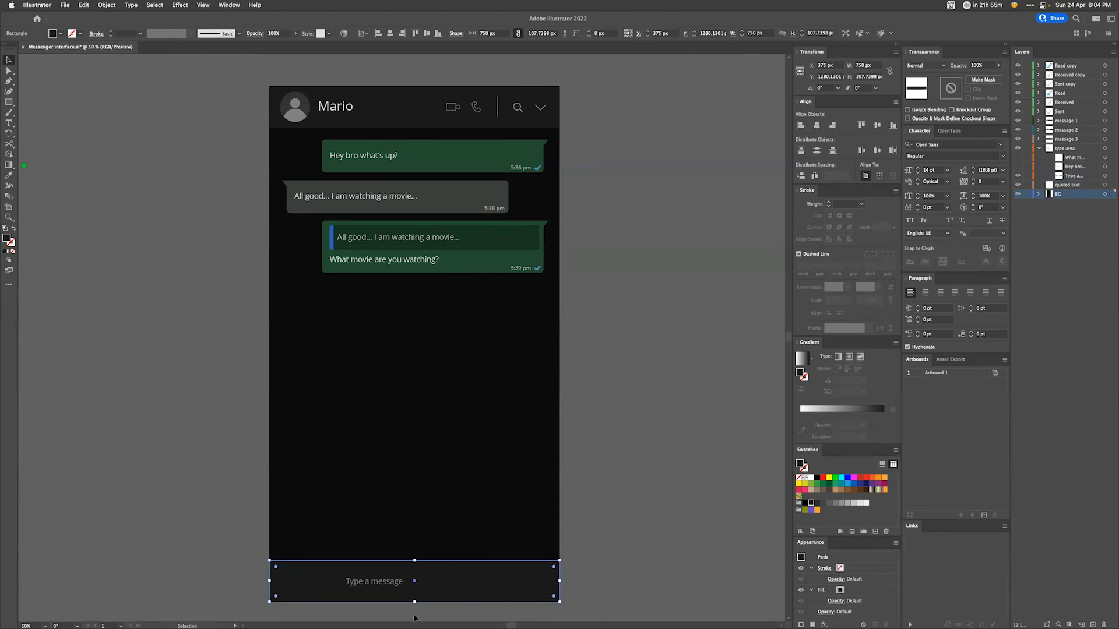
drag(416, 603, 435, 547)
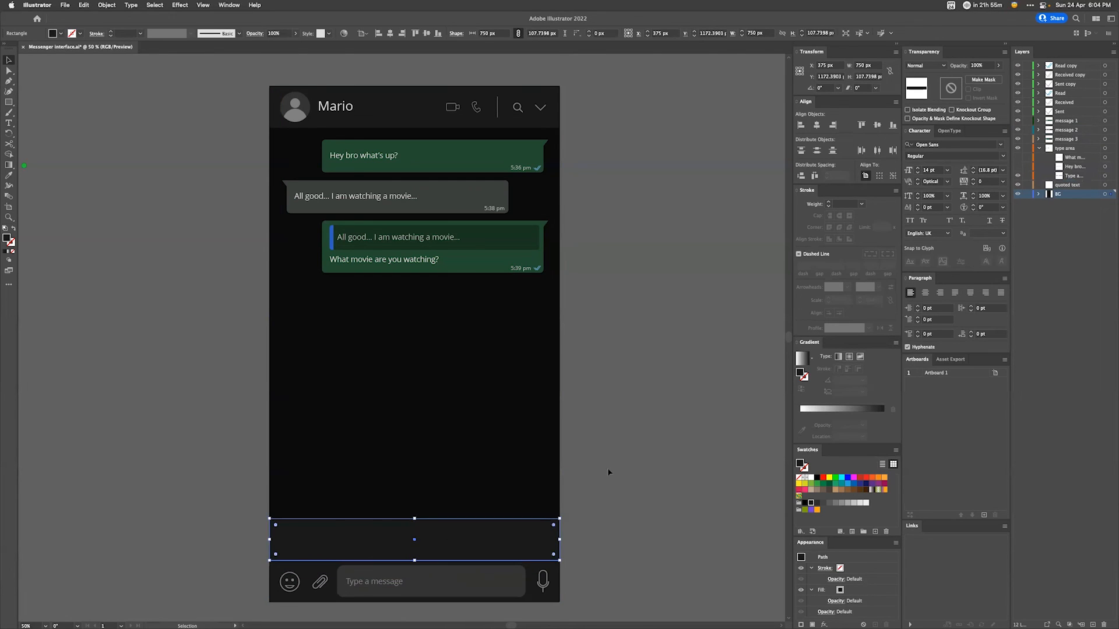
click(606, 474)
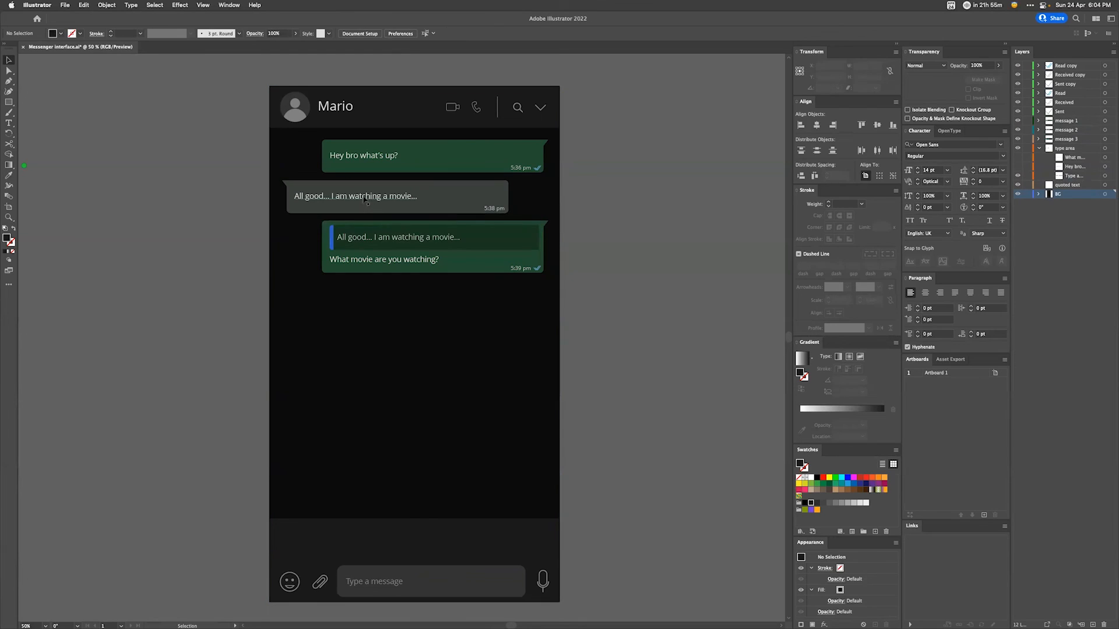
Step: Copy the third message's quote strip with its text and blue bar onto the new bar, aligned with the input field's right edge
click(333, 239)
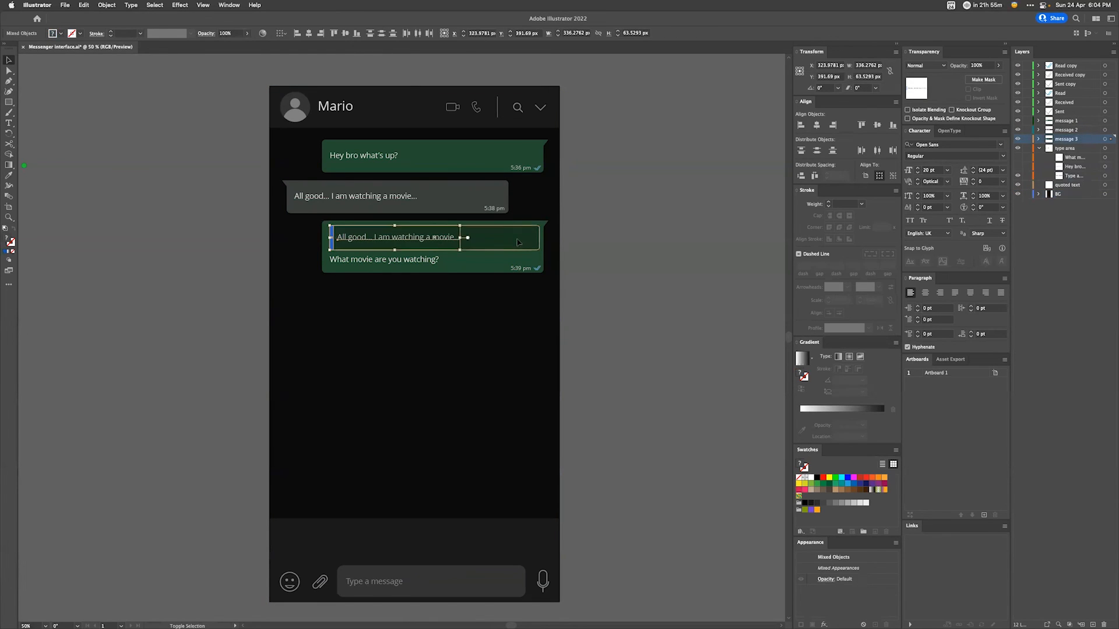
drag(509, 243, 493, 541)
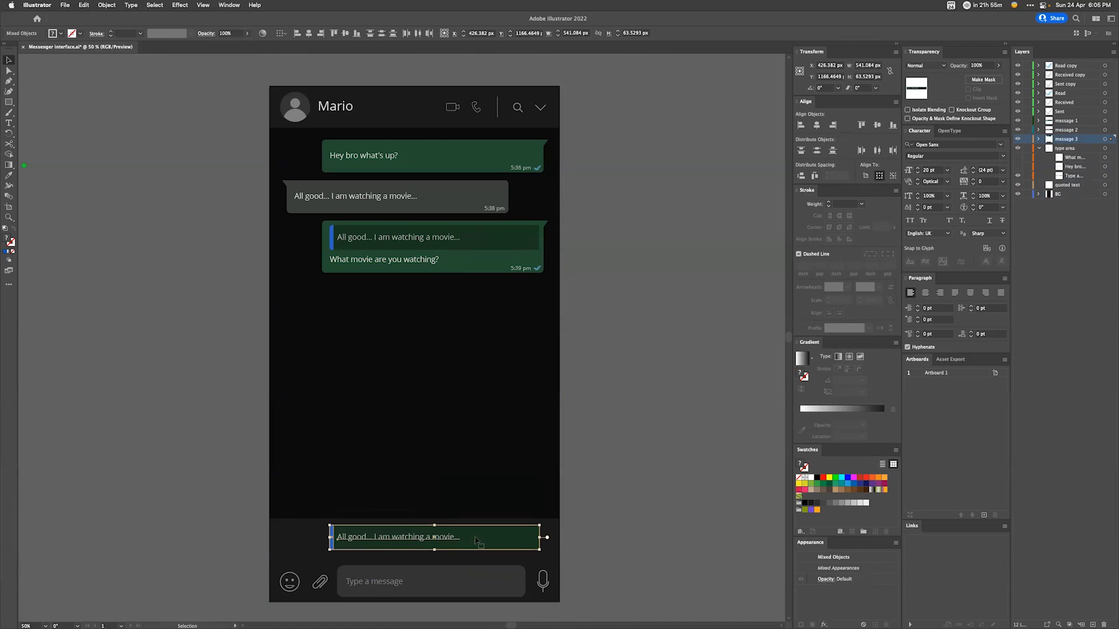
drag(482, 542, 470, 542)
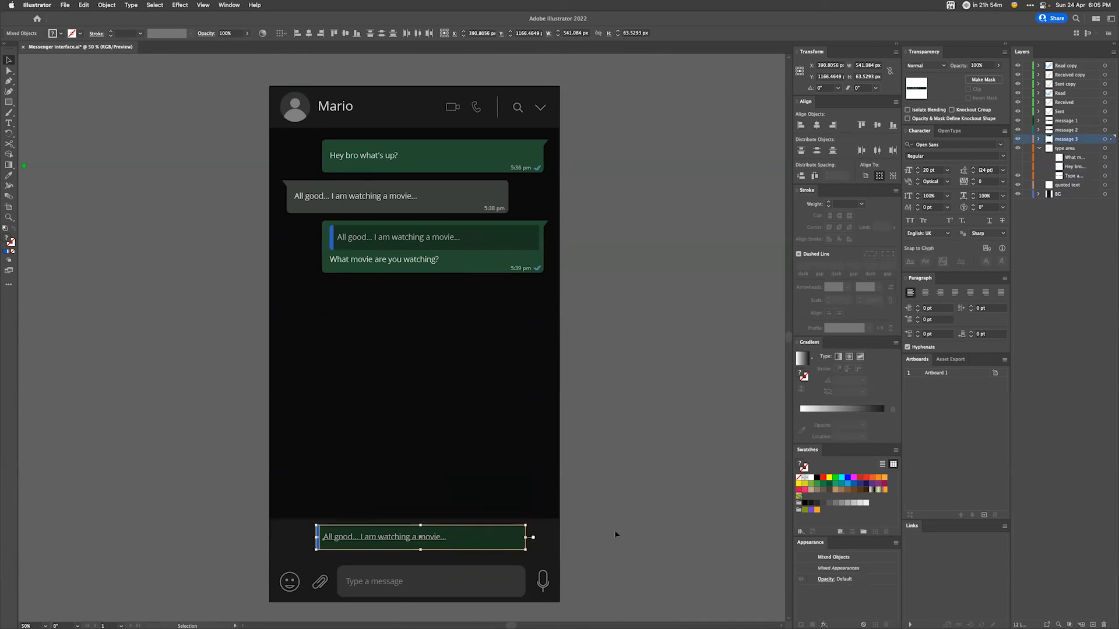
click(587, 550)
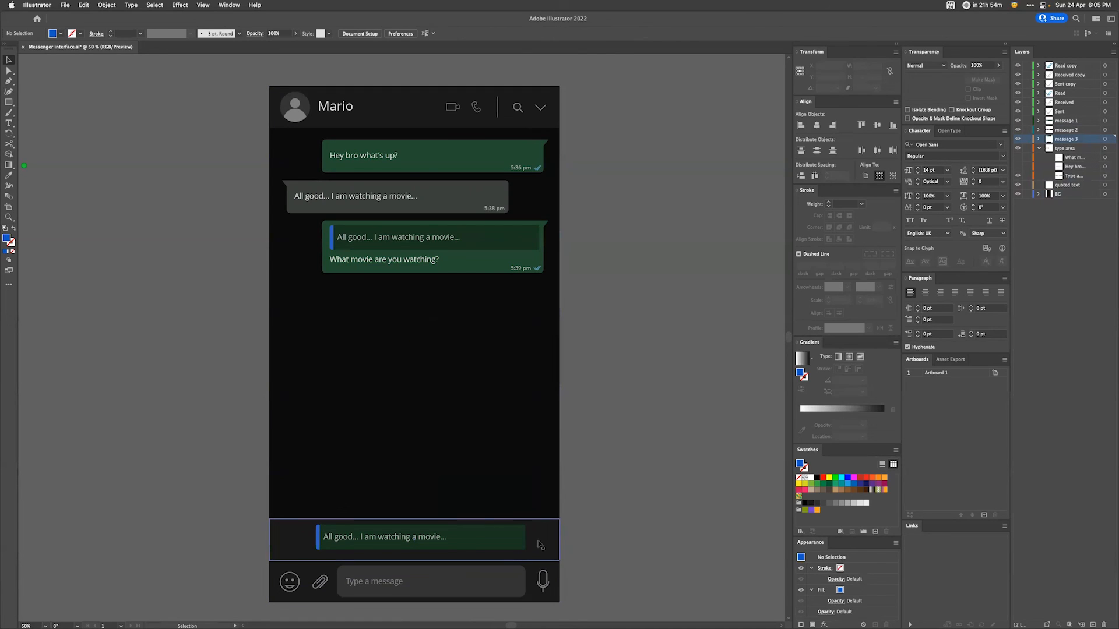
Step: Draw a short diagonal line with the Pen tool on the new bar, to the right of the quote strip
click(537, 546)
key(p)
click(535, 547)
click(549, 531)
key(v)
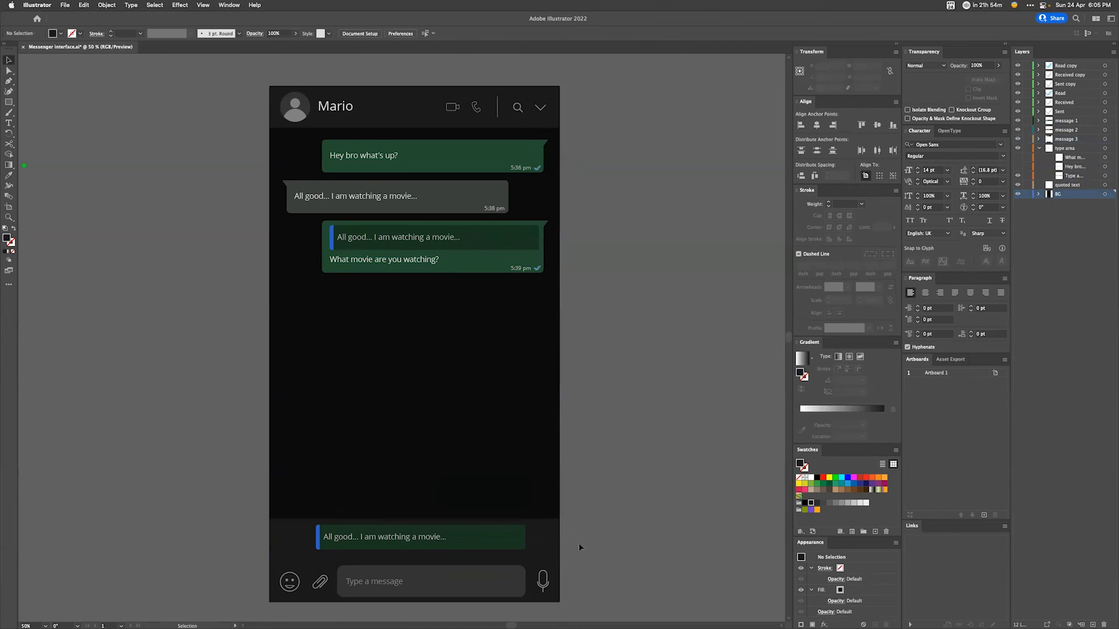
Step: Give the diagonal line the same 2 pt grey stroke without fill as the header's icons
click(542, 539)
key(i)
click(537, 109)
key(v)
click(561, 601)
Step: Duplicate the diagonal line in place and rotate the copy 90° to form an X icon
click(546, 543)
click(543, 539)
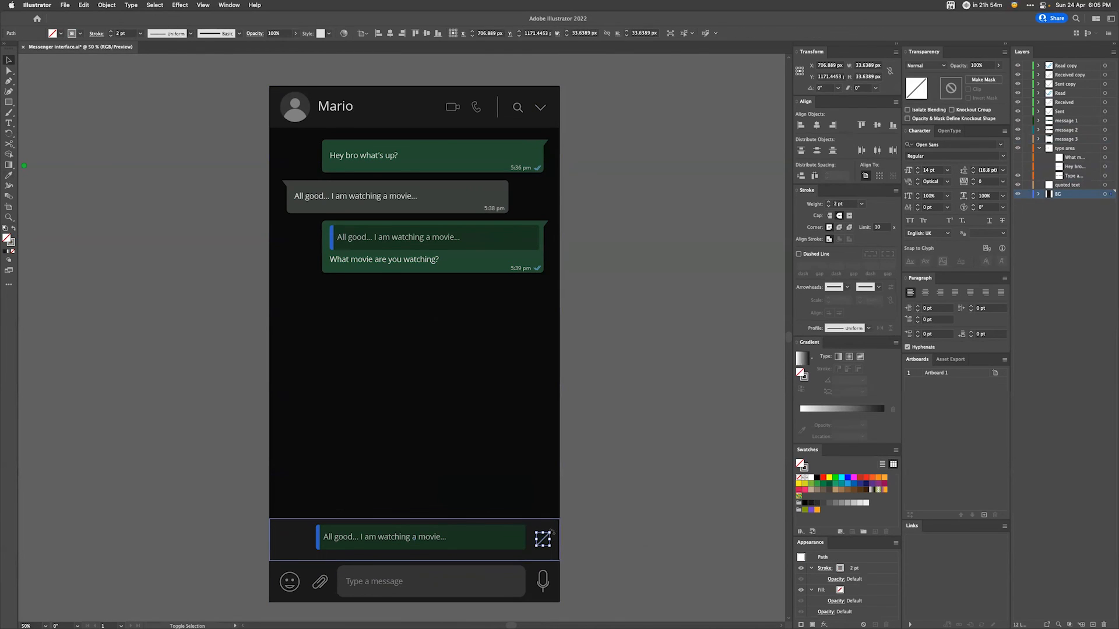
key(a)
key(super+f)
drag(553, 529, 531, 528)
click(581, 548)
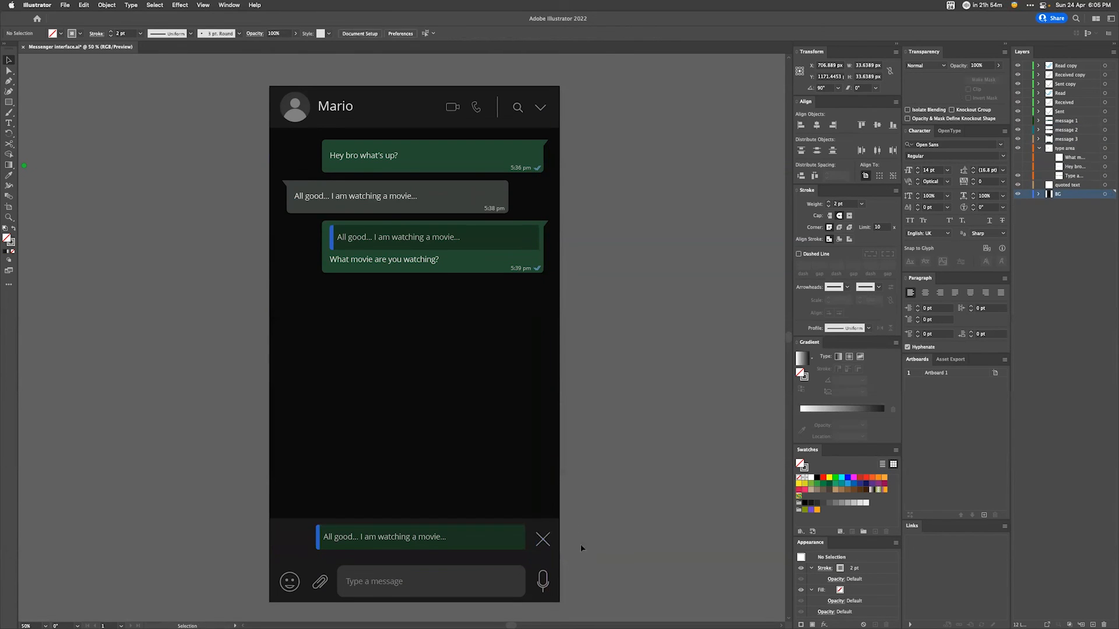
Step: Group the X icon's two lines and scale the group down slightly
click(545, 543)
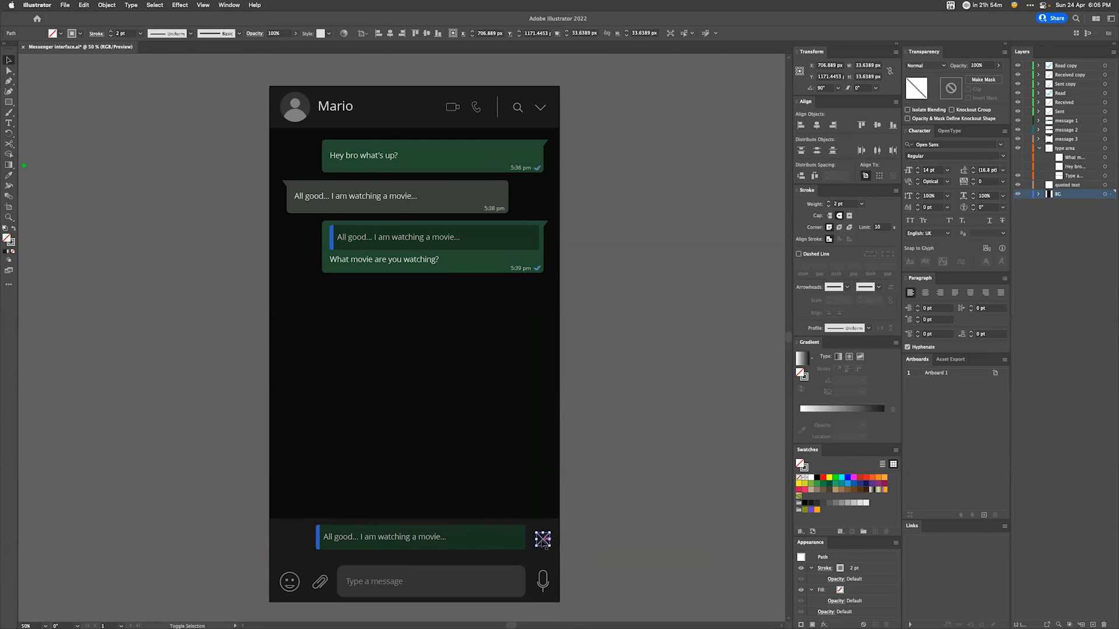
key(super+equal)
key(super+equal)
key(super+equal)
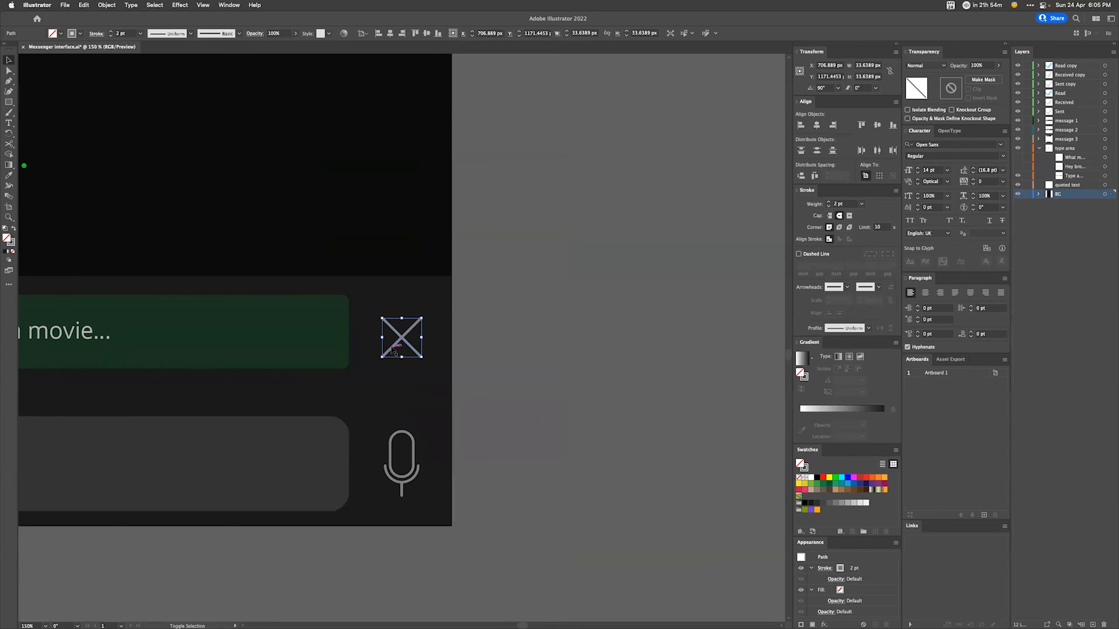
click(435, 342)
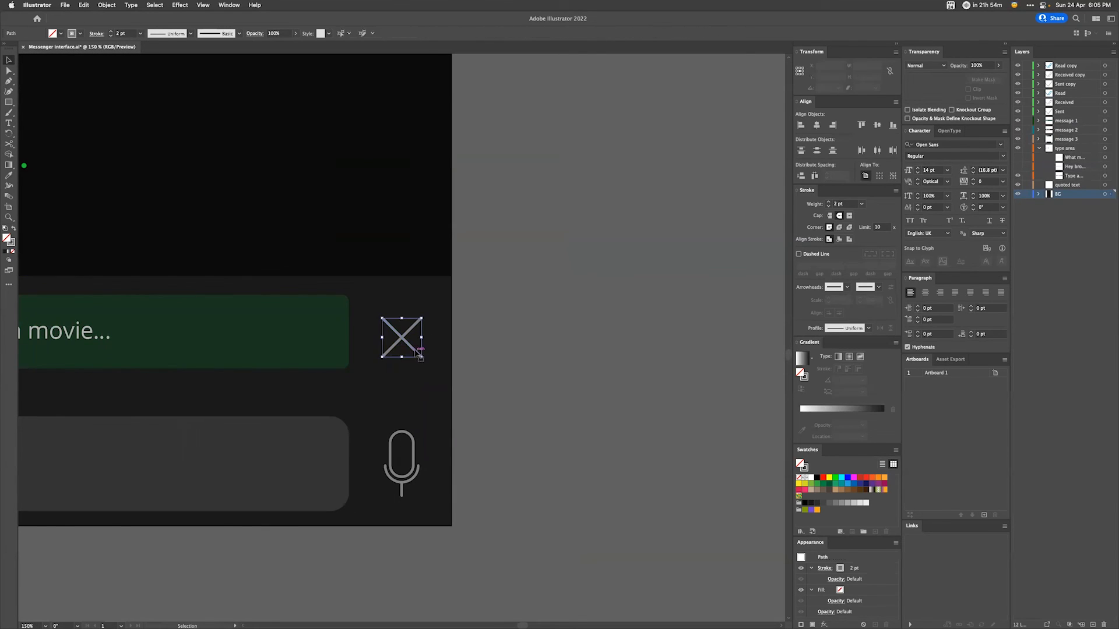
shift+click(392, 348)
key(super+g)
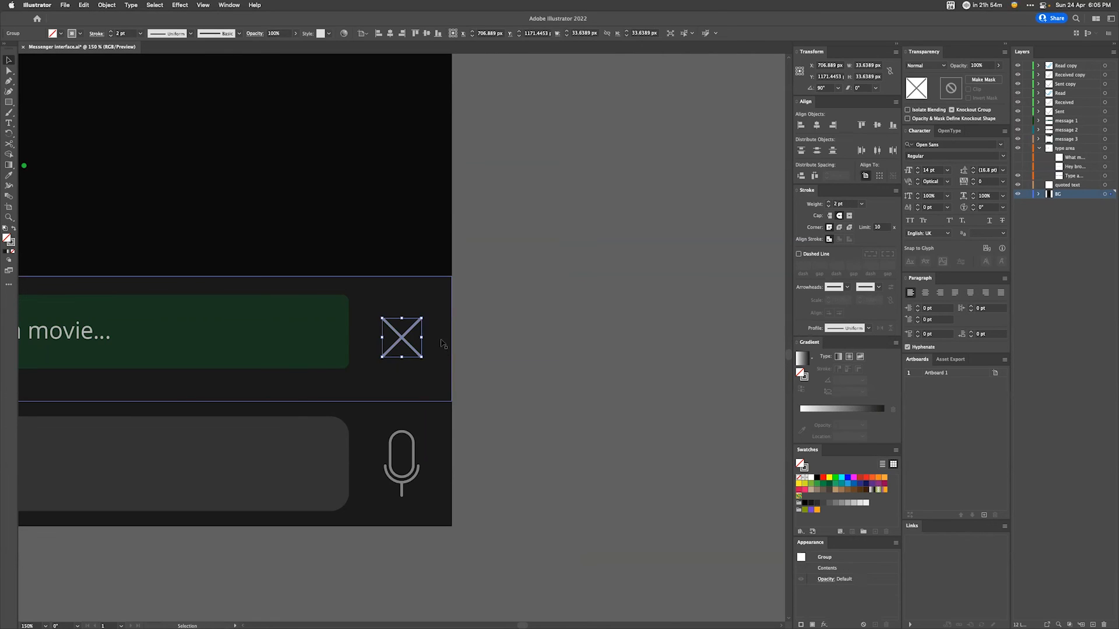
drag(422, 359, 414, 351)
Step: Centre the X icon vertically on the quote strip and horizontally with the microphone icon
shift+click(308, 338)
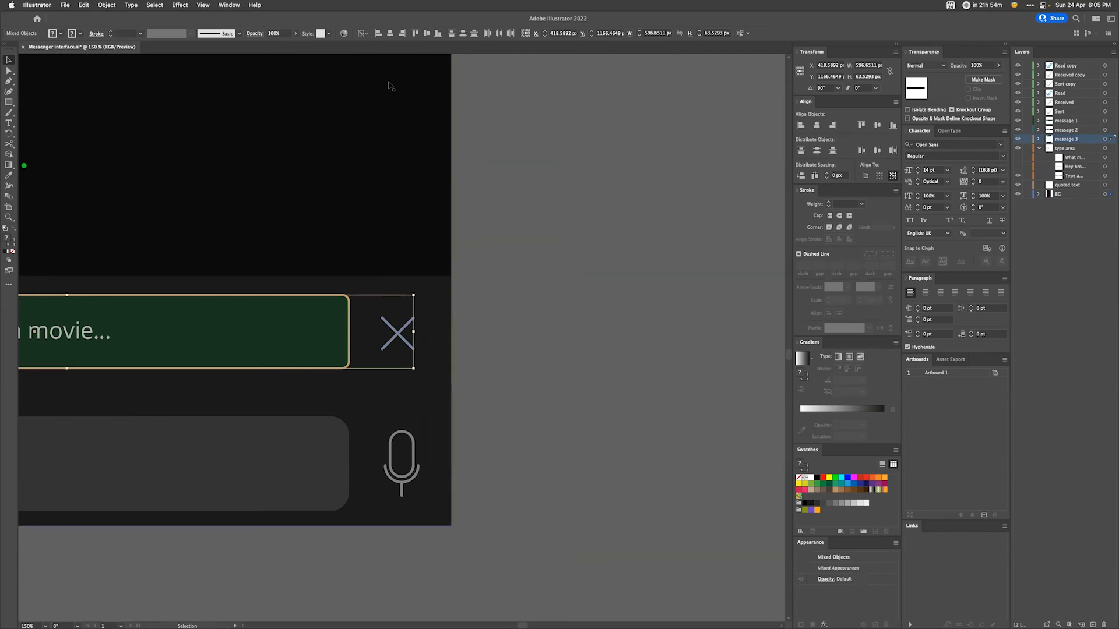
click(427, 35)
click(536, 364)
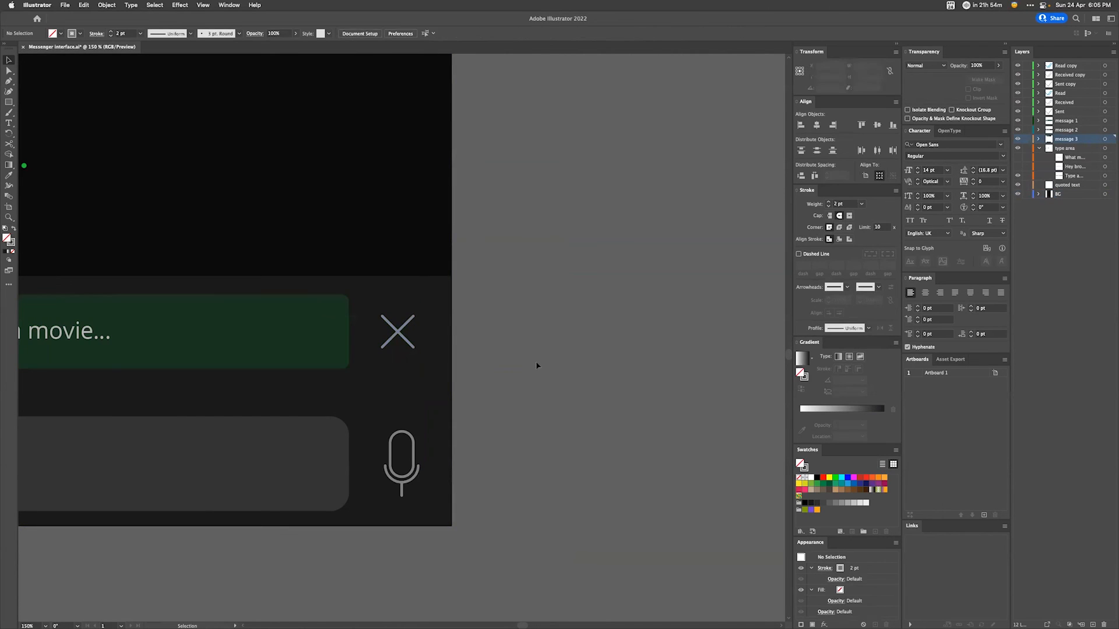
click(416, 459)
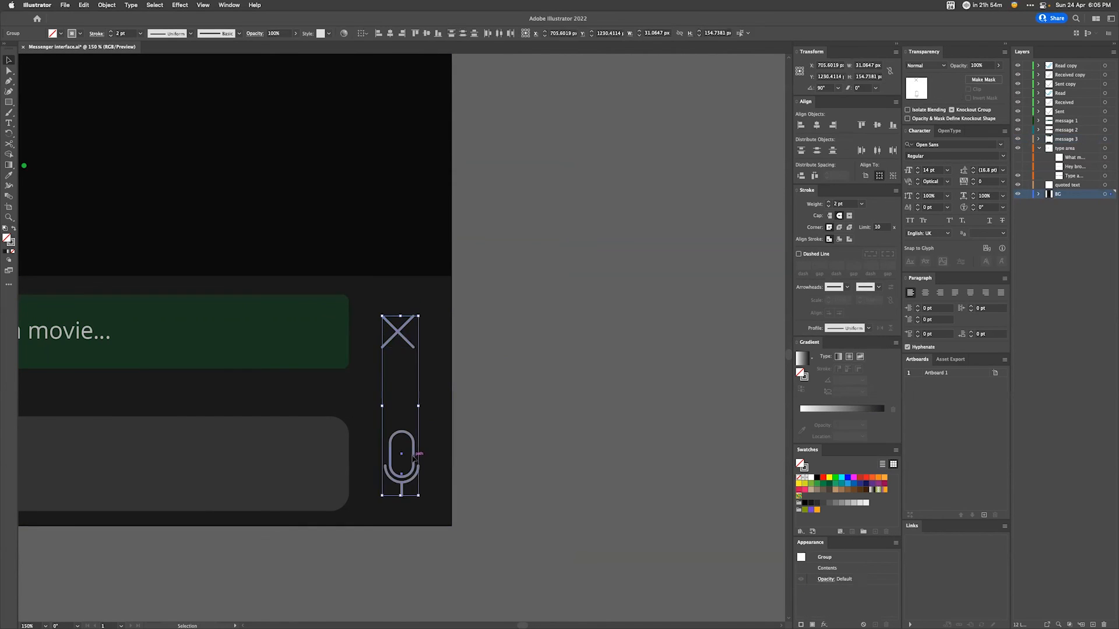
click(389, 33)
click(511, 357)
Step: Fill the background rectangle of the quote strip above the input field with black
key(ctrl+minus)
key(ctrl+minus)
key(ctrl+minus)
key(ctrl+minus)
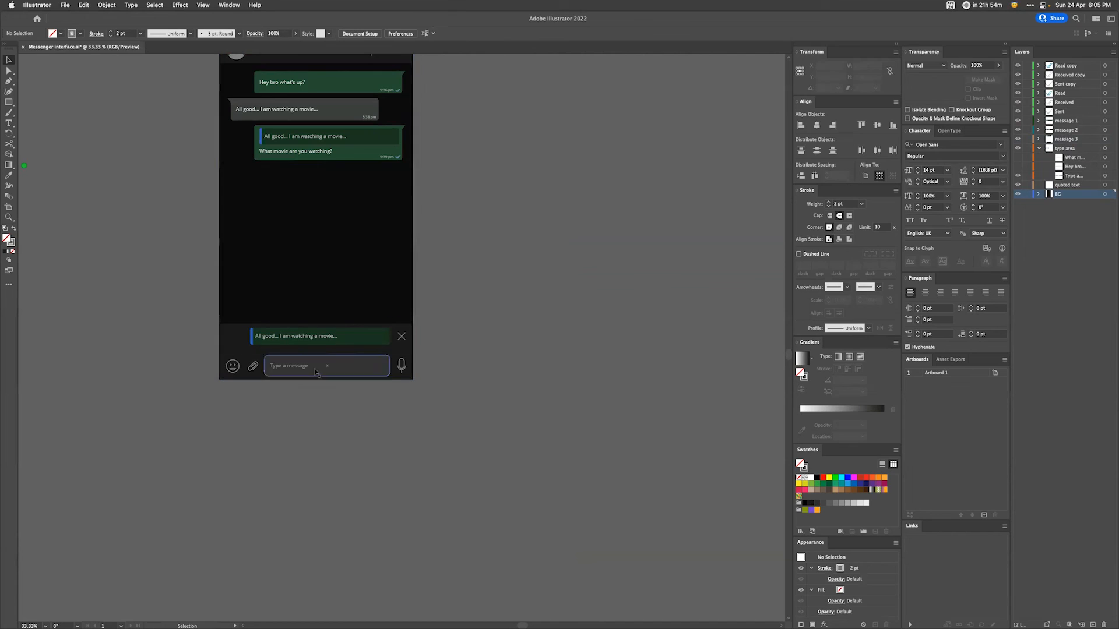
click(375, 344)
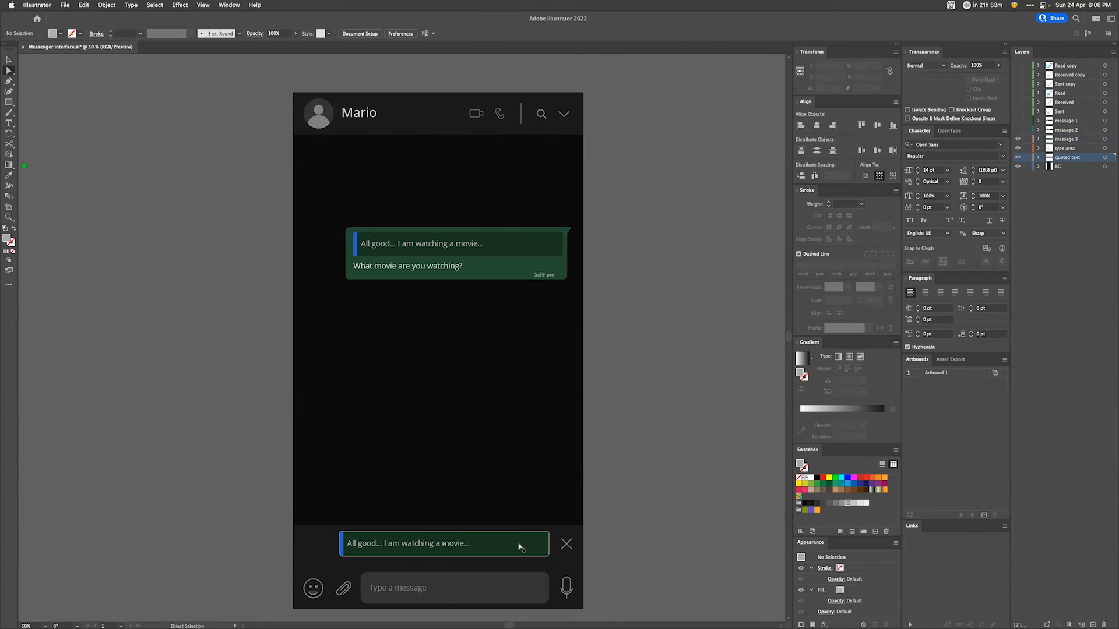
click(519, 543)
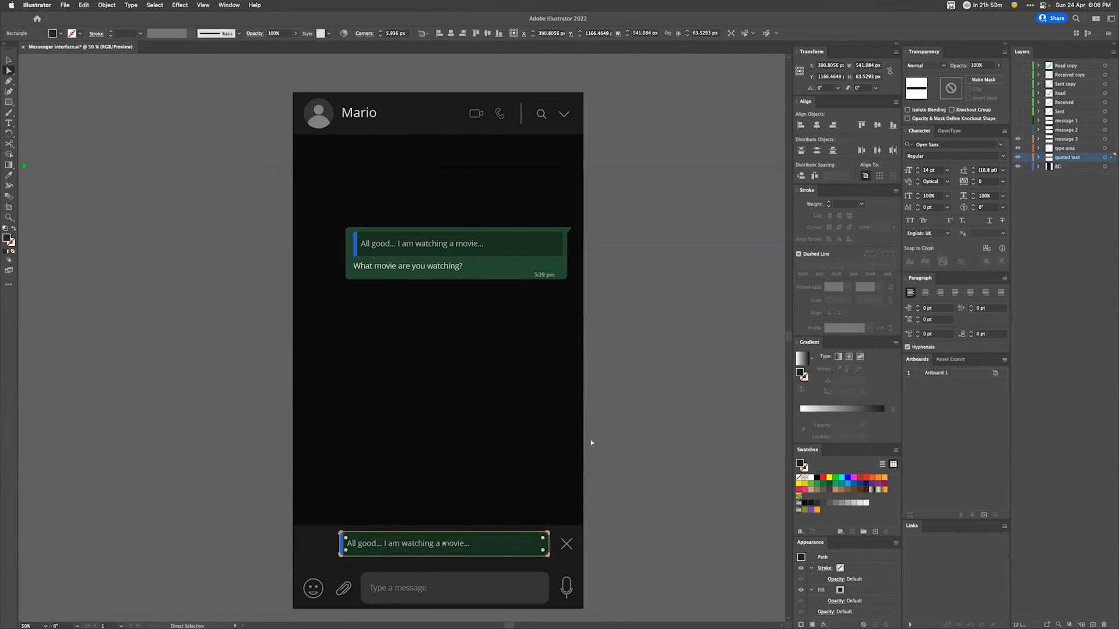
click(807, 503)
click(805, 502)
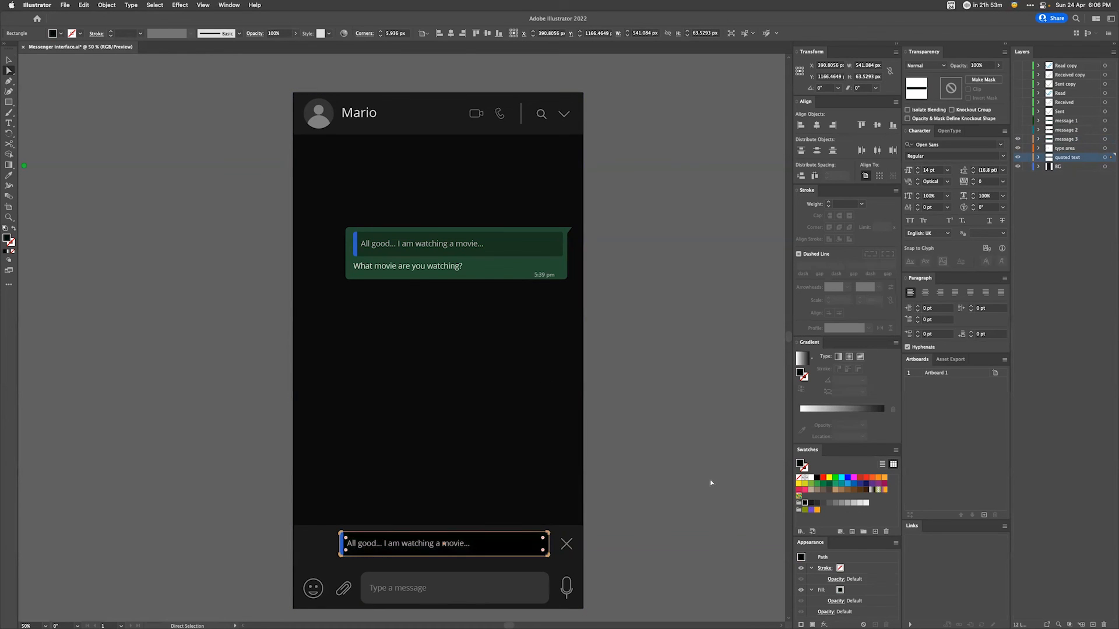
click(726, 488)
key(v)
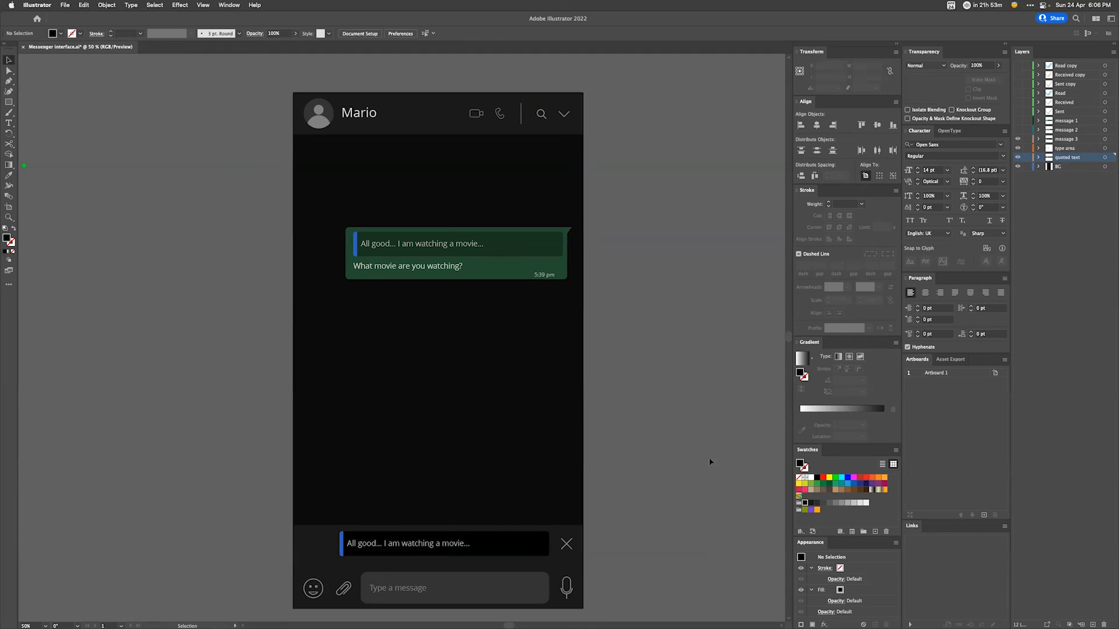
Step: Reorder the message layers from top to bottom as message 3, message 2, message 1, and make all three visible
click(1018, 139)
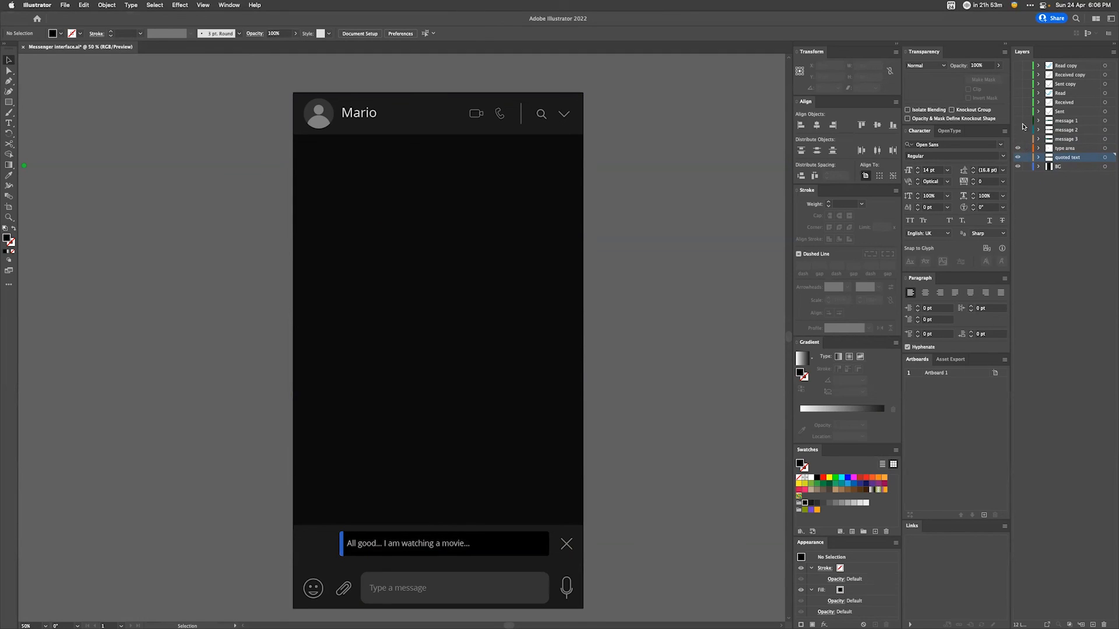
drag(1079, 122, 1074, 135)
click(1075, 132)
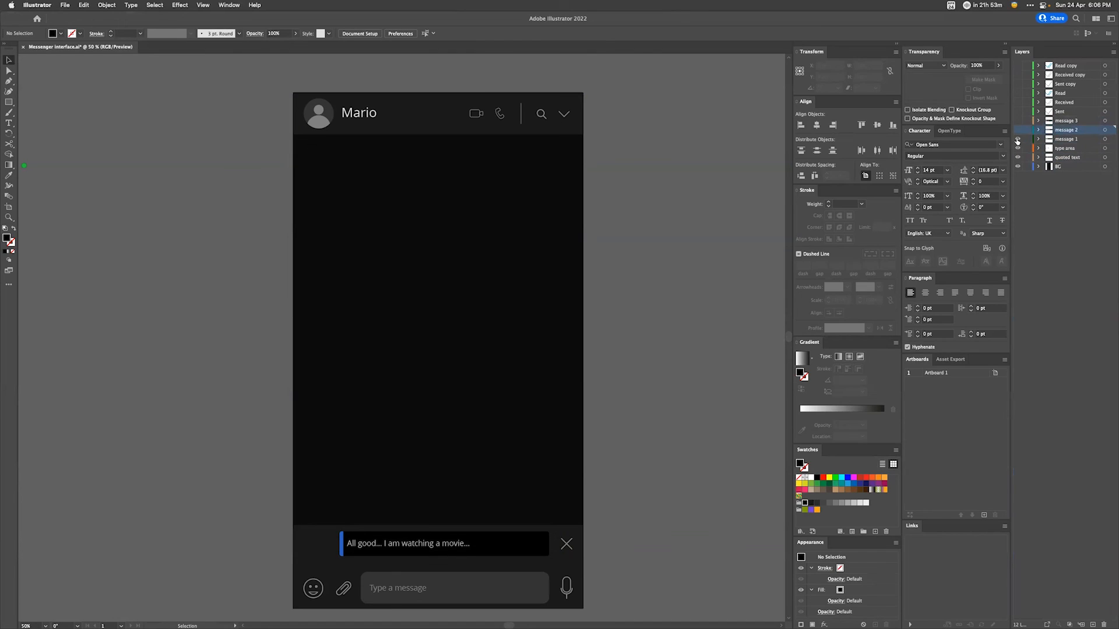
click(1017, 130)
click(1018, 120)
click(1018, 121)
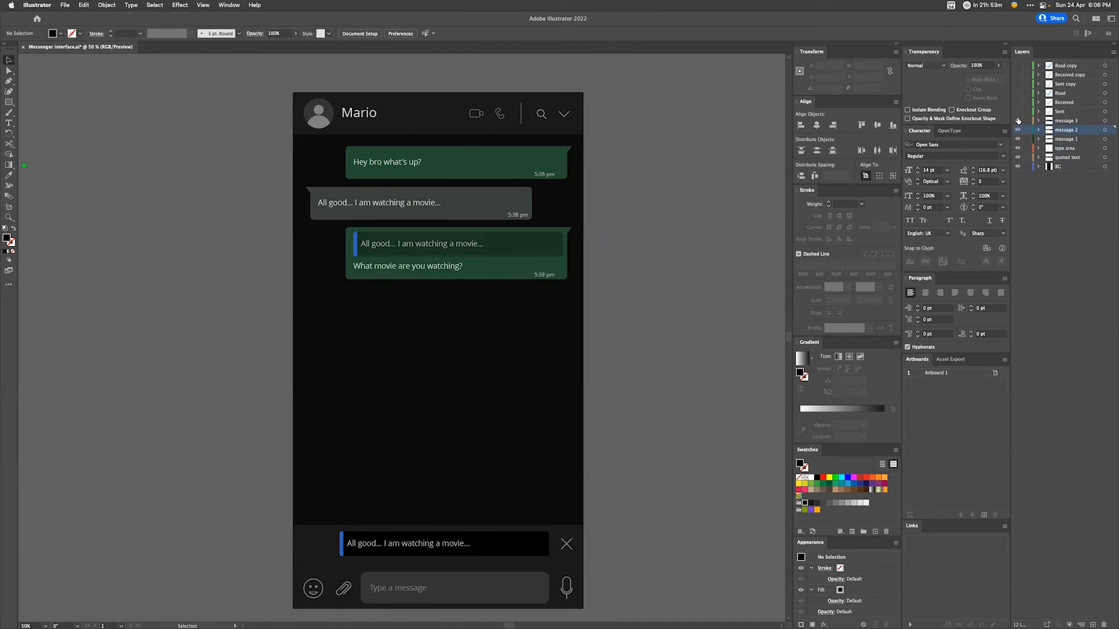